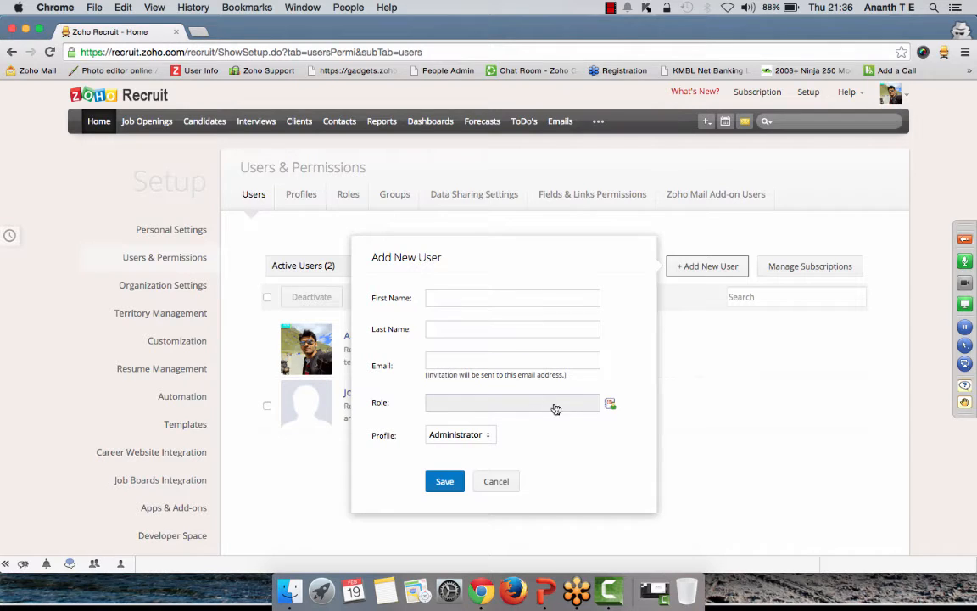
Examine the available roles and profile options in the new user form, and close it without adding a user.
{"action": "left_click", "coordinate": [610, 406]}
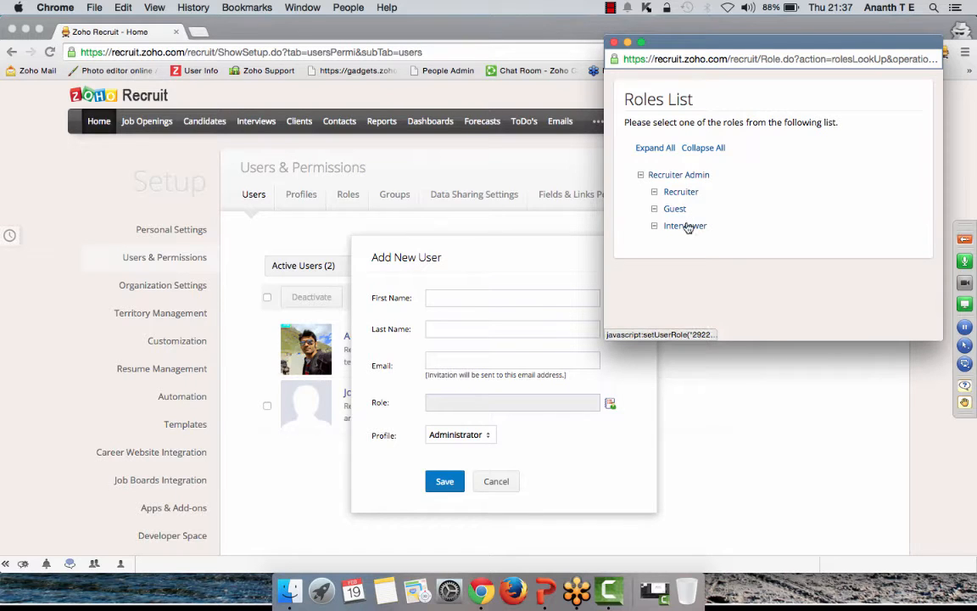
{"action": "left_click", "coordinate": [616, 43]}
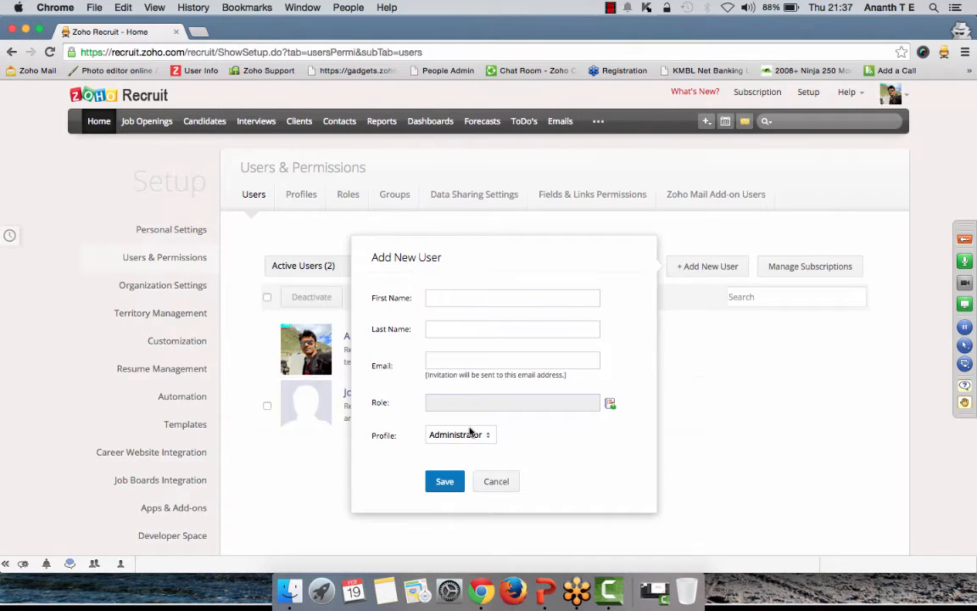
{"action": "left_click", "coordinate": [471, 432]}
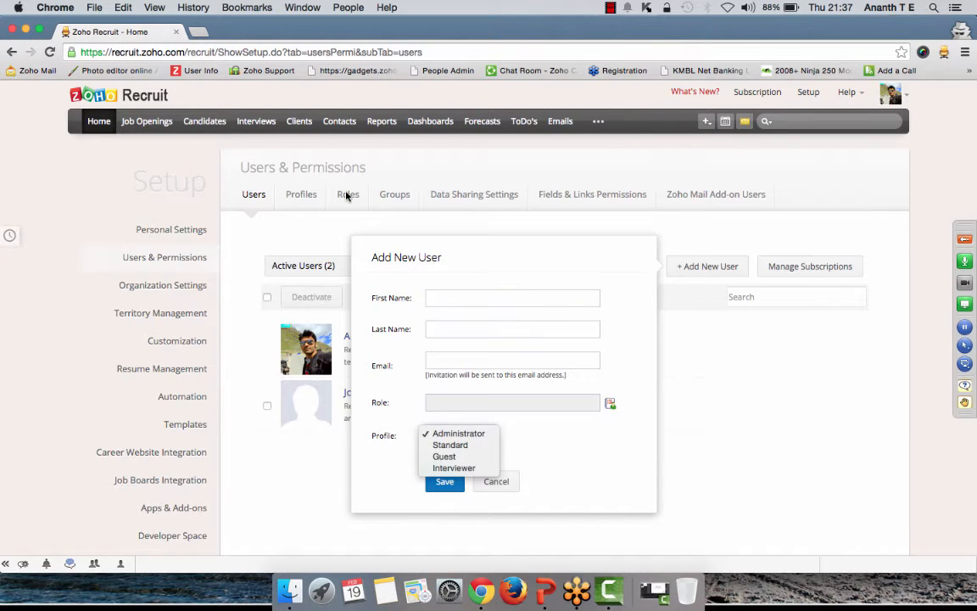
{"action": "left_click", "coordinate": [487, 435]}
{"action": "left_click", "coordinate": [485, 439]}
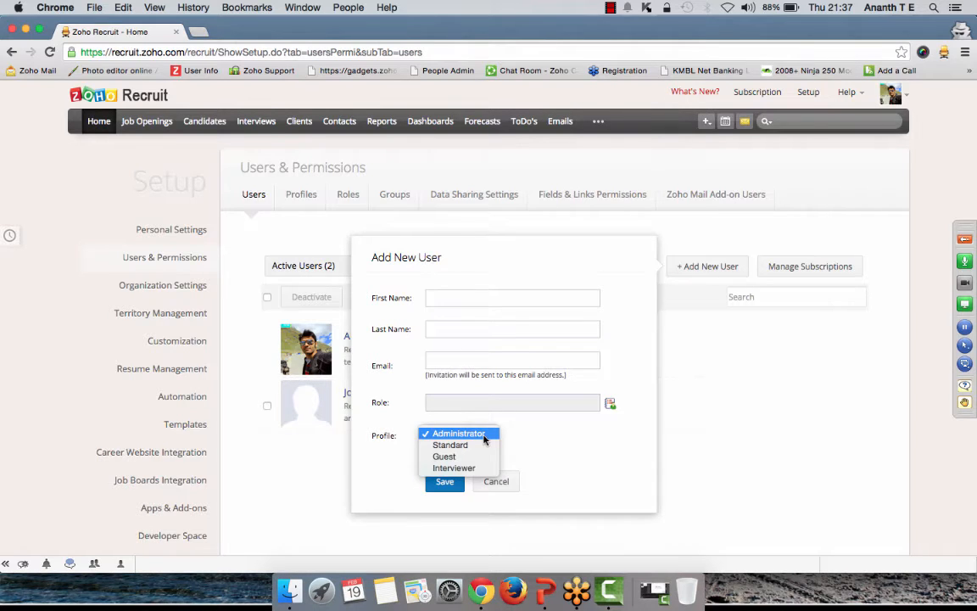
{"action": "left_click", "coordinate": [528, 450]}
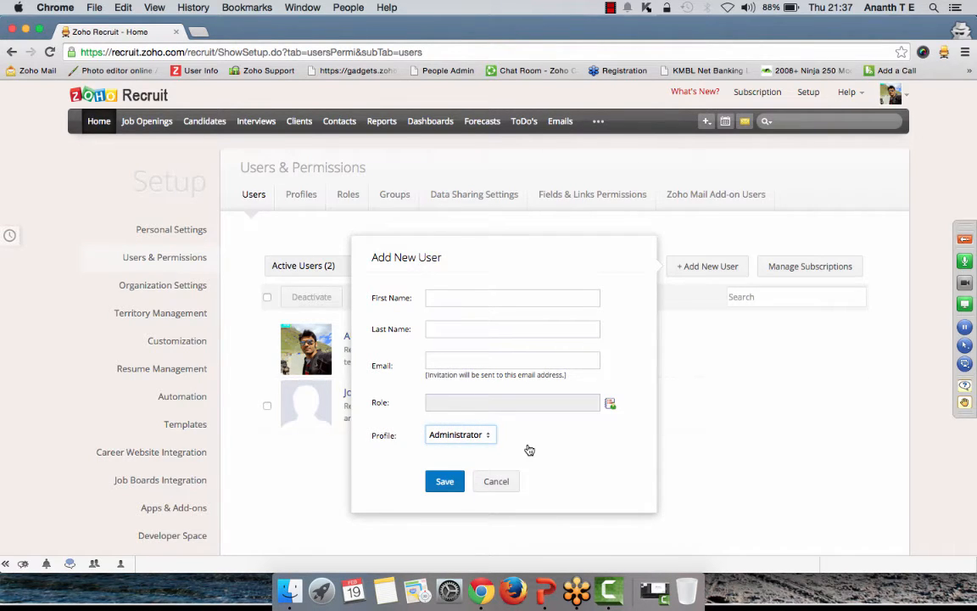
{"action": "left_click", "coordinate": [481, 408]}
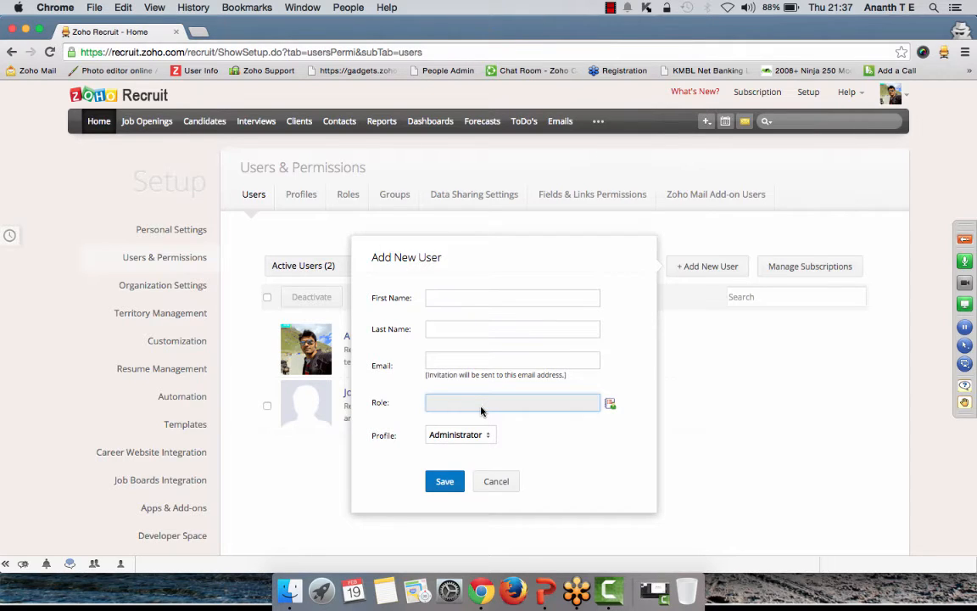
{"action": "left_click", "coordinate": [497, 481]}
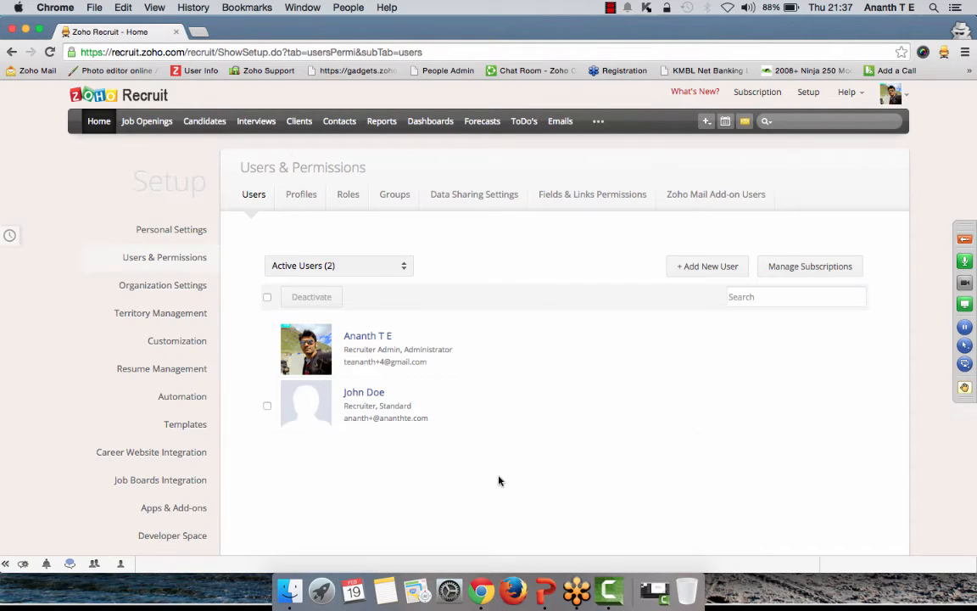
{"action": "key", "text": "super+Tab"}
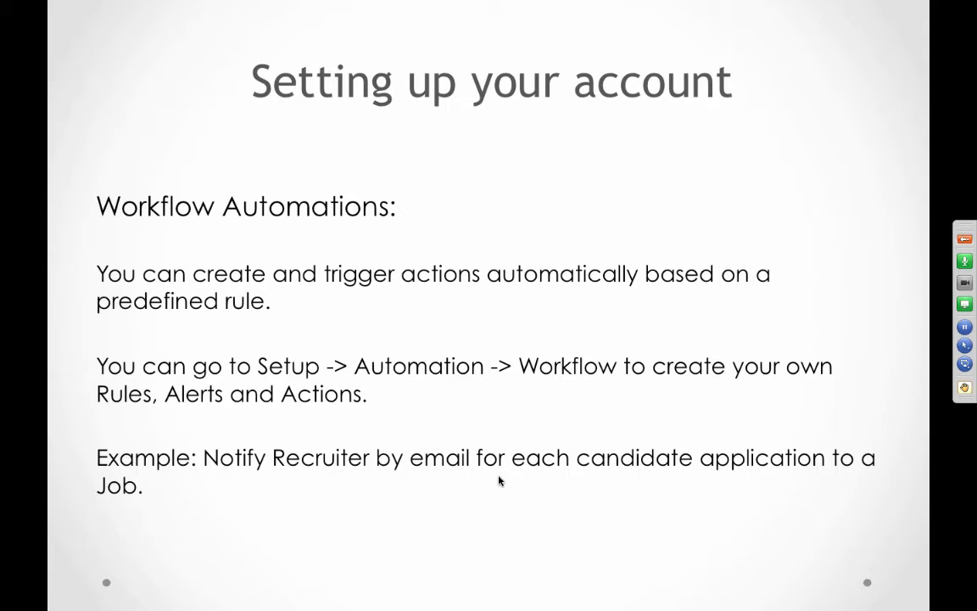
{"action": "key", "text": "super+Tab"}
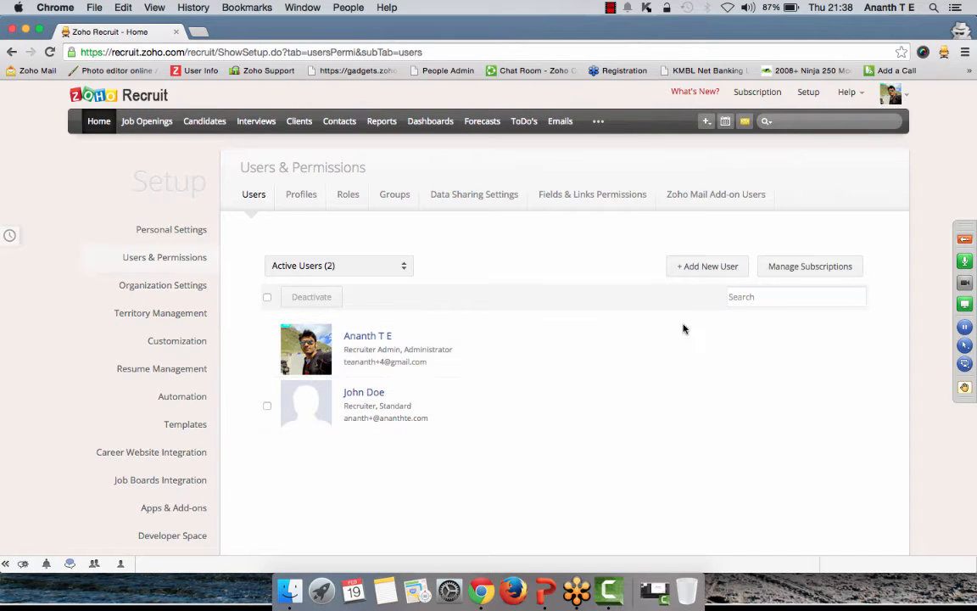
Open the list of workflow rules in the Automation section of the setup.
{"action": "left_click", "coordinate": [807, 93]}
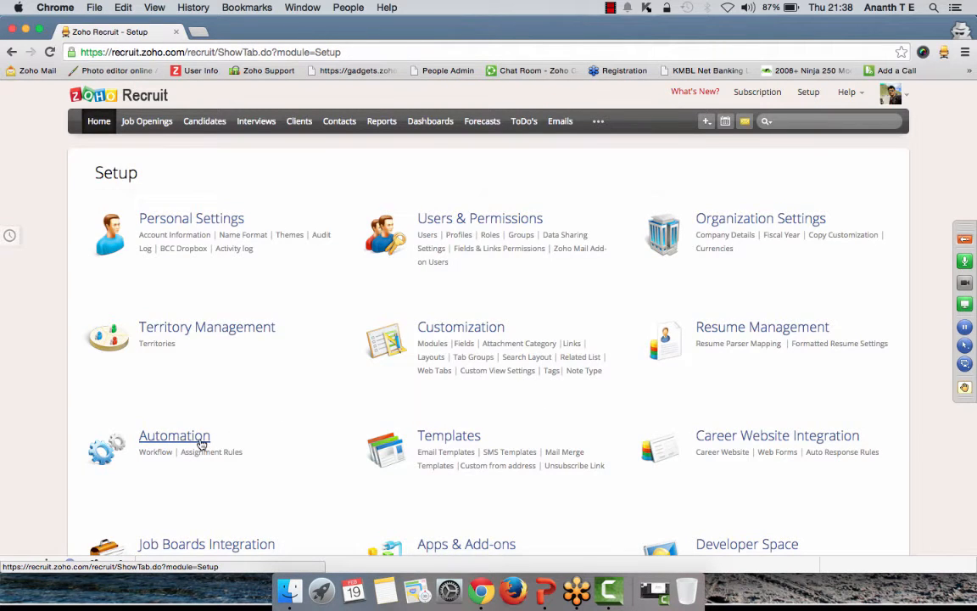
{"action": "left_click", "coordinate": [201, 444]}
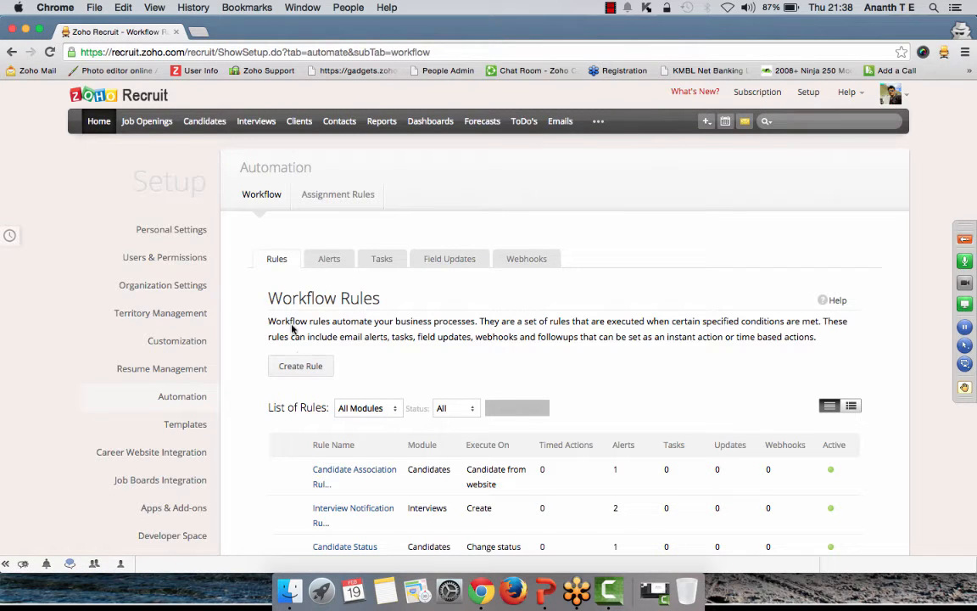
{"action": "scroll", "coordinate": [298, 373], "scroll_direction": "down", "scroll_amount": 2}
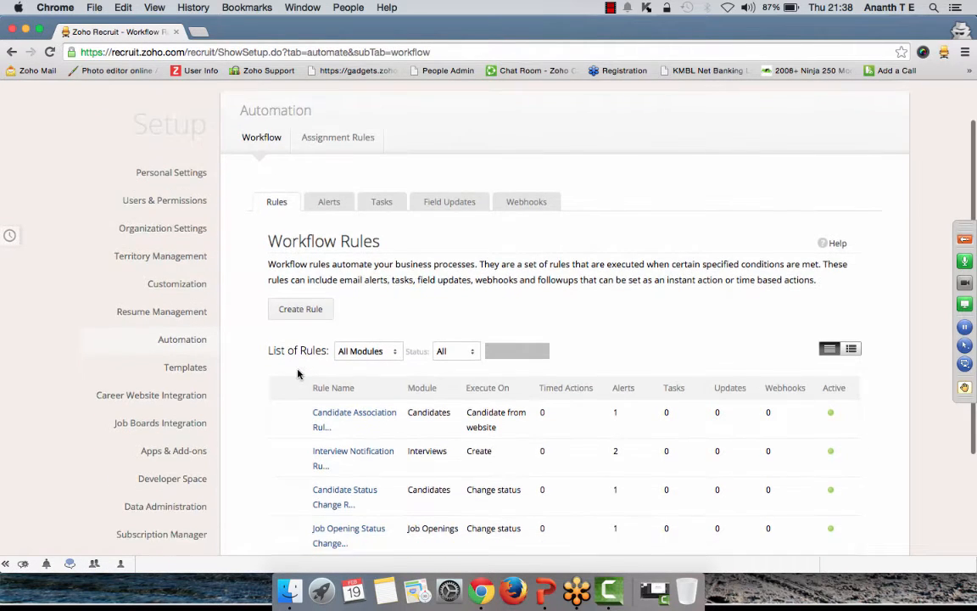
{"action": "scroll", "coordinate": [307, 384], "scroll_direction": "down", "scroll_amount": 2}
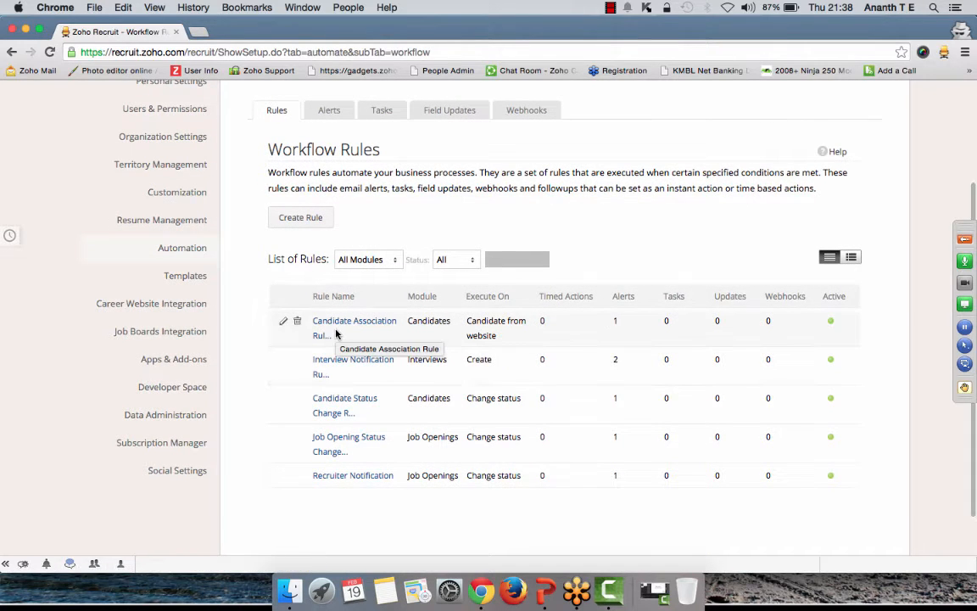
Examine the trigger, criteria and actions of the Candidate Association Rule, and leave it without saving changes.
{"action": "left_click", "coordinate": [285, 323]}
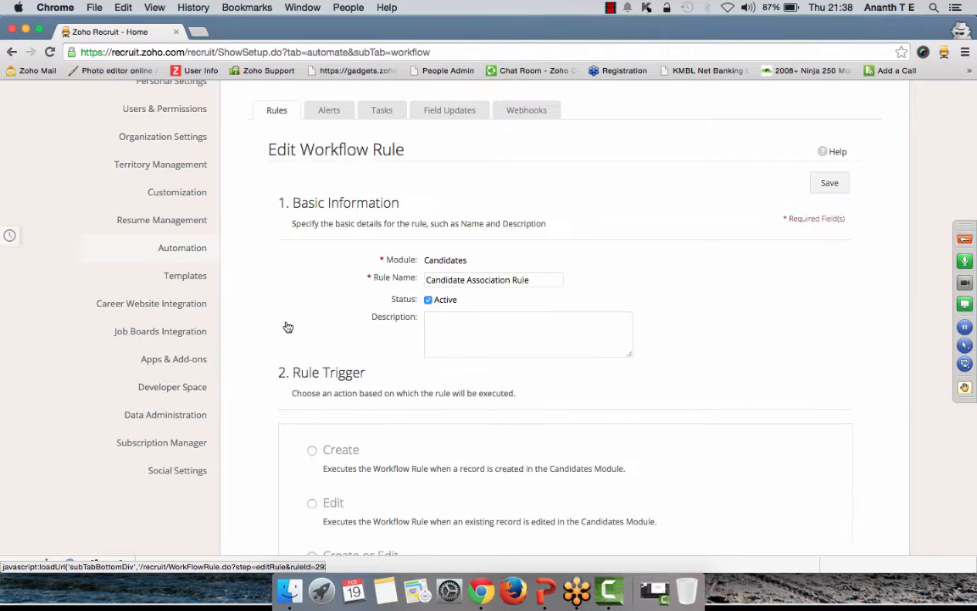
{"action": "scroll", "coordinate": [380, 332], "scroll_direction": "down", "scroll_amount": 3}
{"action": "scroll", "coordinate": [424, 377], "scroll_direction": "down", "scroll_amount": 5}
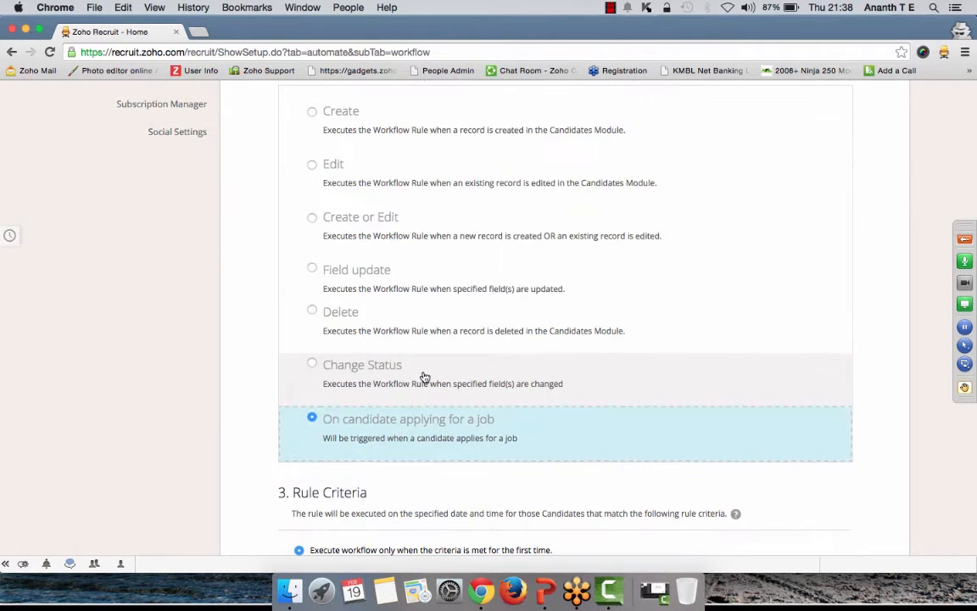
{"action": "scroll", "coordinate": [365, 435], "scroll_direction": "down", "scroll_amount": 3}
{"action": "scroll", "coordinate": [470, 447], "scroll_direction": "down", "scroll_amount": 6}
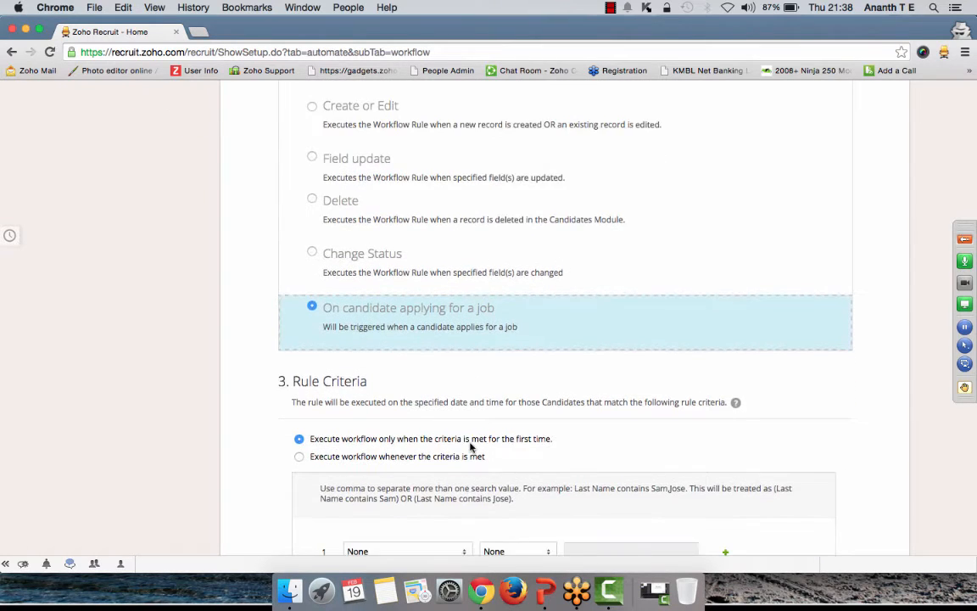
{"action": "scroll", "coordinate": [470, 445], "scroll_direction": "down", "scroll_amount": 5}
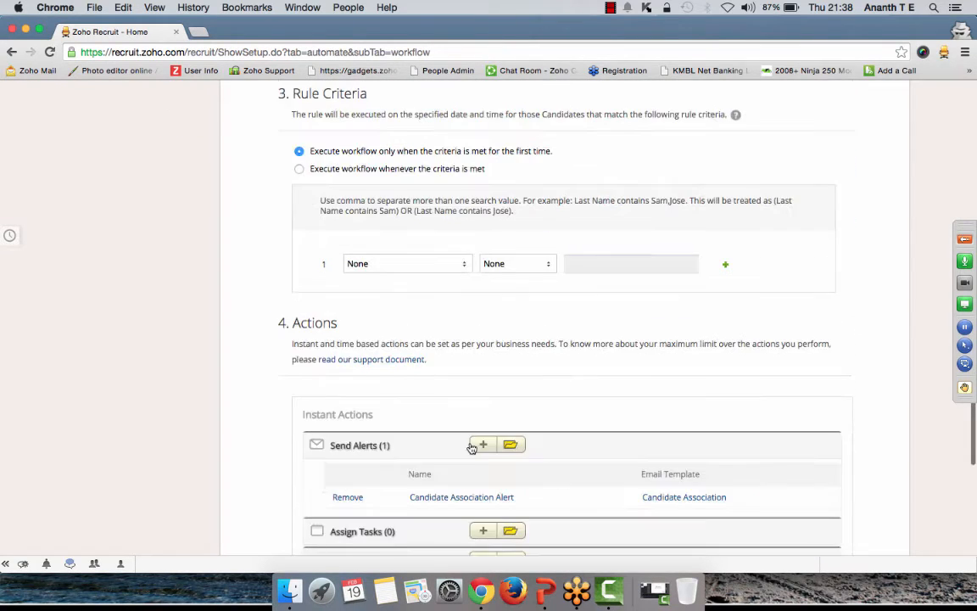
{"action": "scroll", "coordinate": [594, 463], "scroll_direction": "down", "scroll_amount": 5}
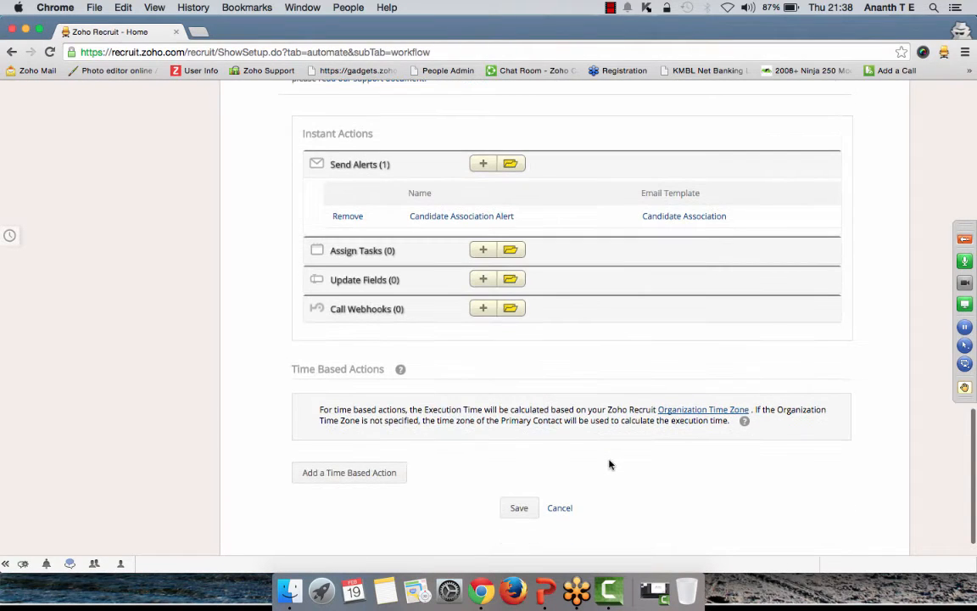
{"action": "left_click", "coordinate": [568, 508]}
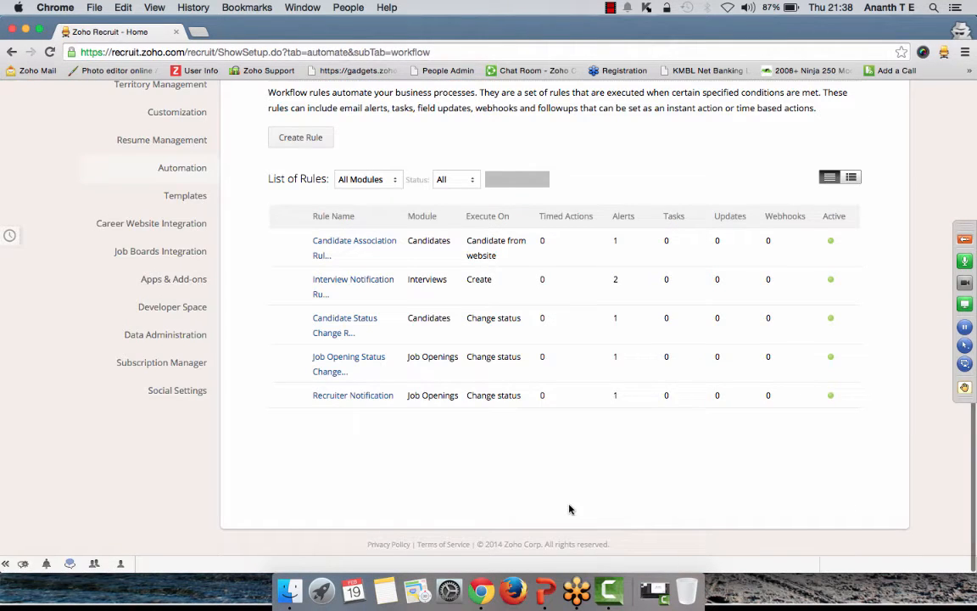
Create a workflow rule for the Candidates module named "Notify Recruiters" with the description "Notifying recruiters for a candidate application".
{"action": "scroll", "coordinate": [560, 382], "scroll_direction": "up", "scroll_amount": 2}
{"action": "left_click", "coordinate": [288, 207]}
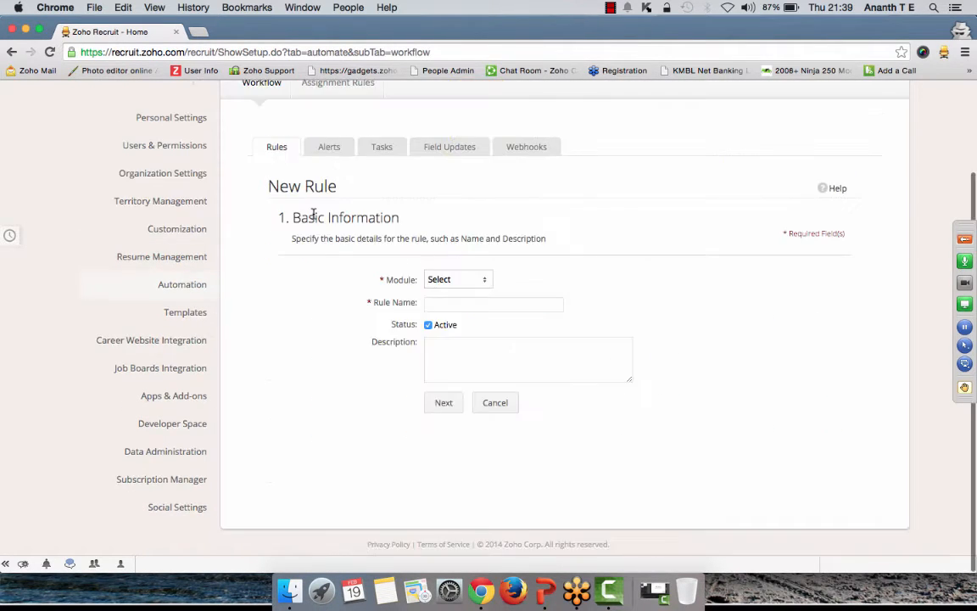
{"action": "left_click", "coordinate": [450, 281]}
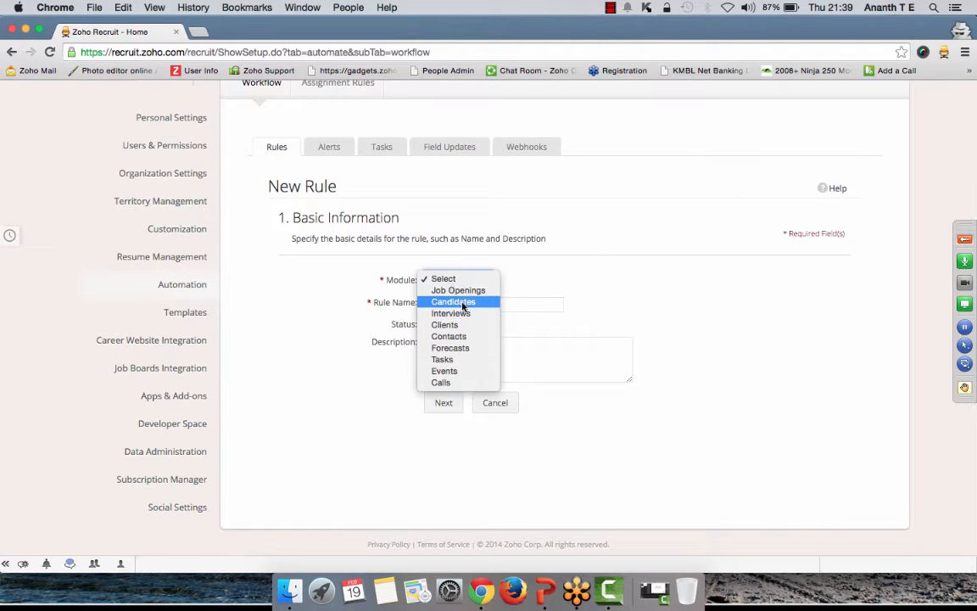
{"action": "left_click", "coordinate": [462, 303]}
{"action": "left_click", "coordinate": [463, 305]}
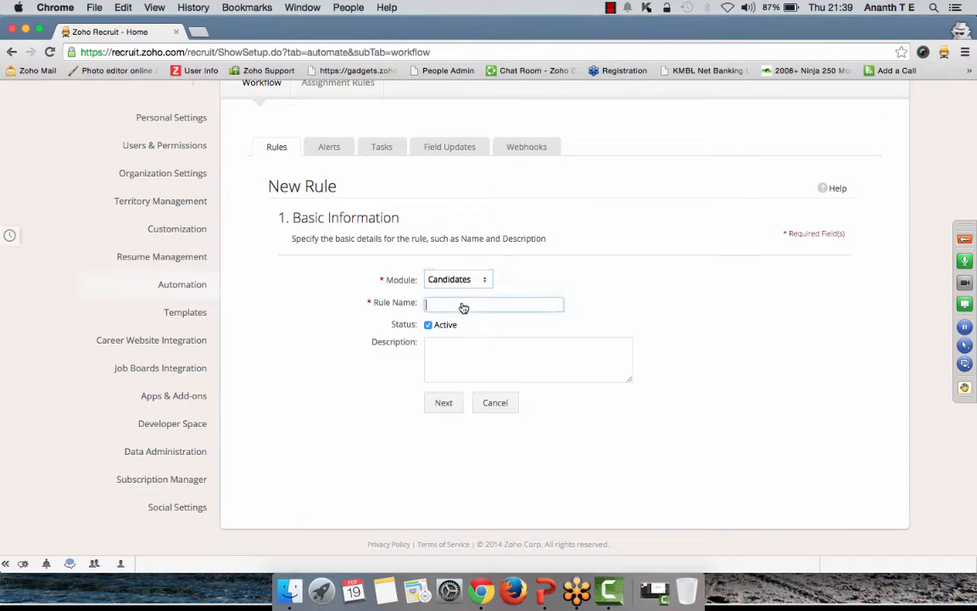
{"action": "type", "text": "Notify Recruiters"}
{"action": "left_click", "coordinate": [496, 347]}
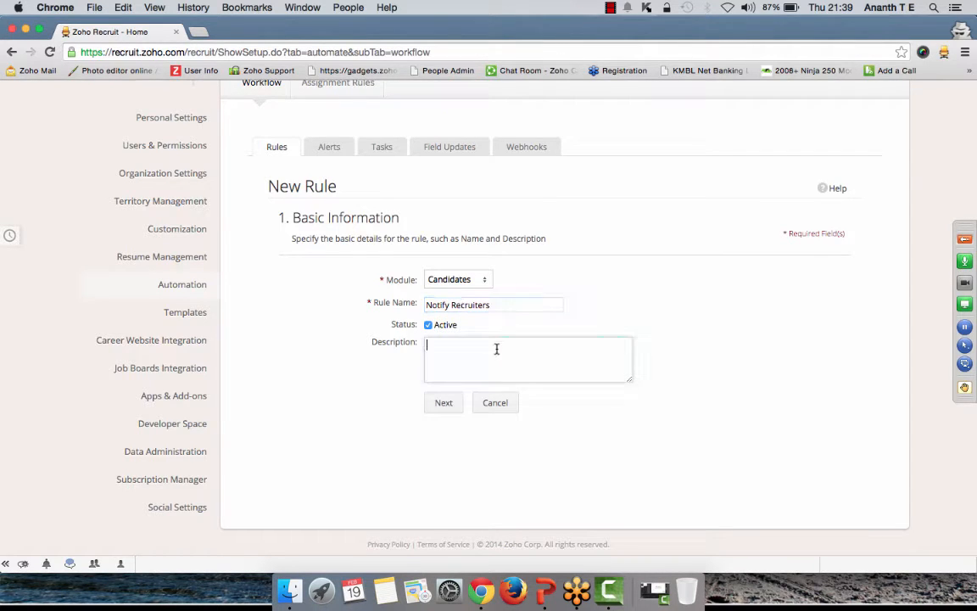
{"action": "type", "text": "Notifying recruiters for a candidate ap"}
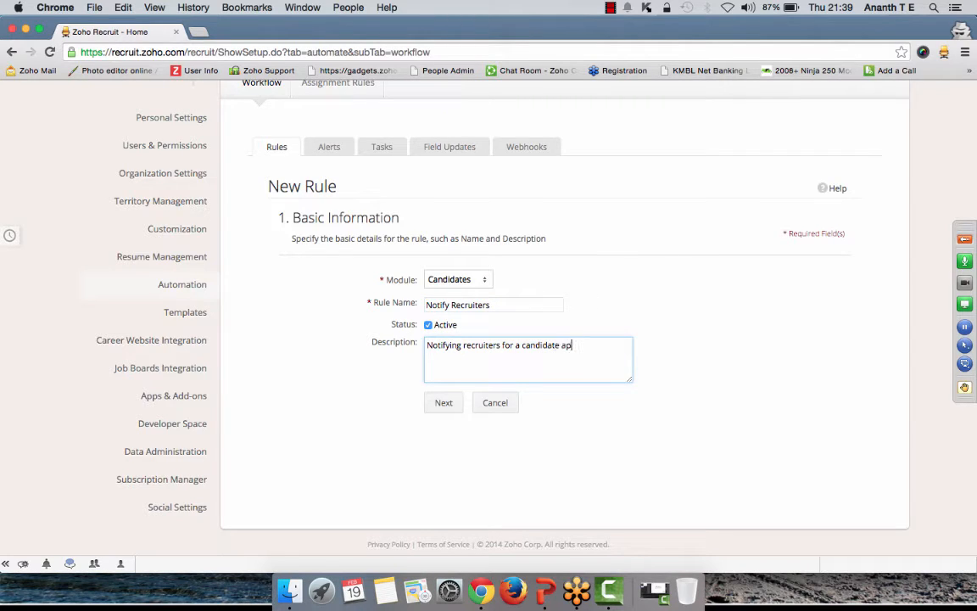
{"action": "type", "text": "plication"}
{"action": "left_click", "coordinate": [444, 406]}
Set the rule to execute on a record action, On candidate applying for a job, and proceed to its actions without adding criteria.
{"action": "scroll", "coordinate": [445, 405], "scroll_direction": "down", "scroll_amount": 3}
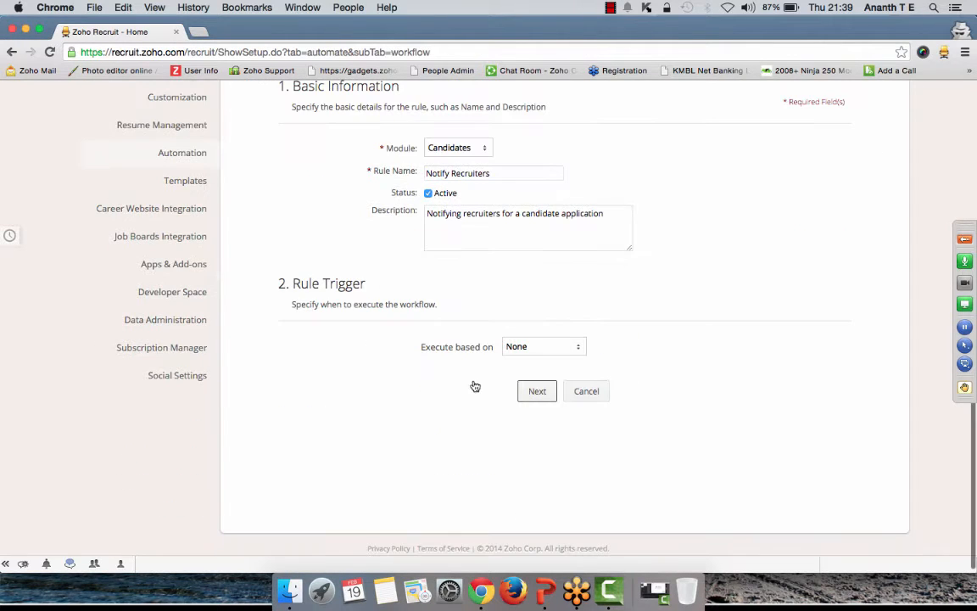
{"action": "left_click", "coordinate": [527, 347]}
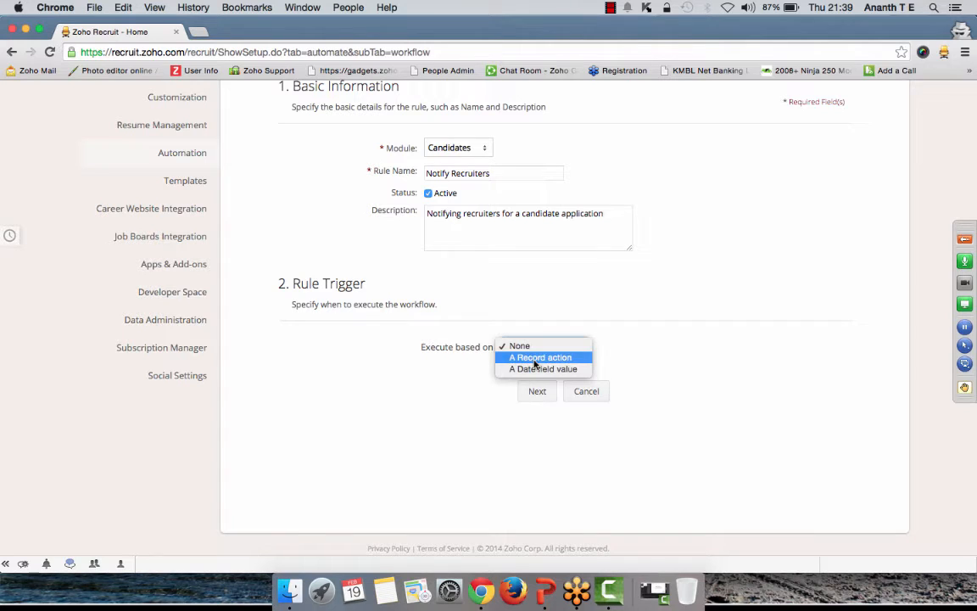
{"action": "left_click", "coordinate": [535, 357]}
{"action": "scroll", "coordinate": [533, 382], "scroll_direction": "down", "scroll_amount": 5}
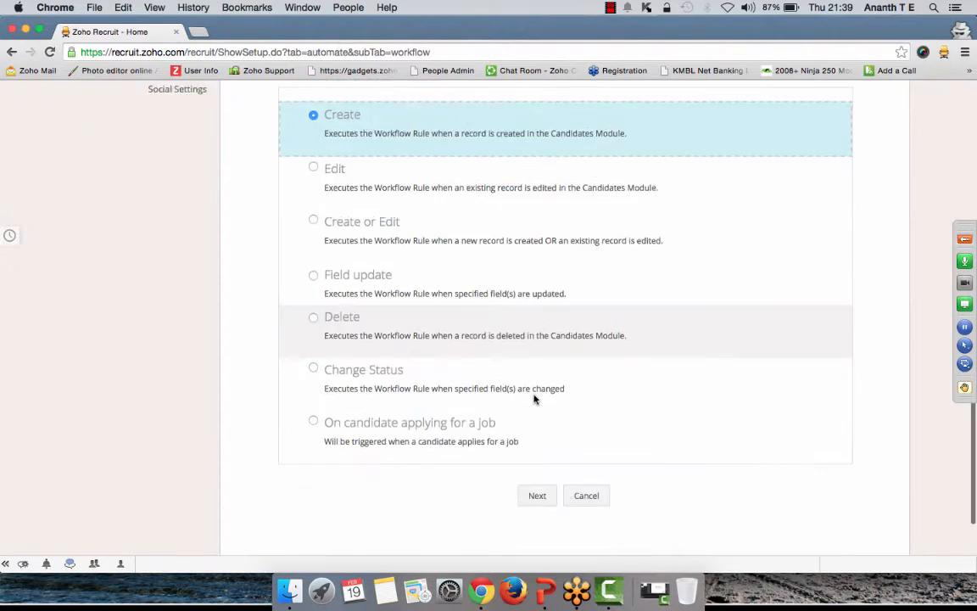
{"action": "scroll", "coordinate": [533, 398], "scroll_direction": "down", "scroll_amount": 2}
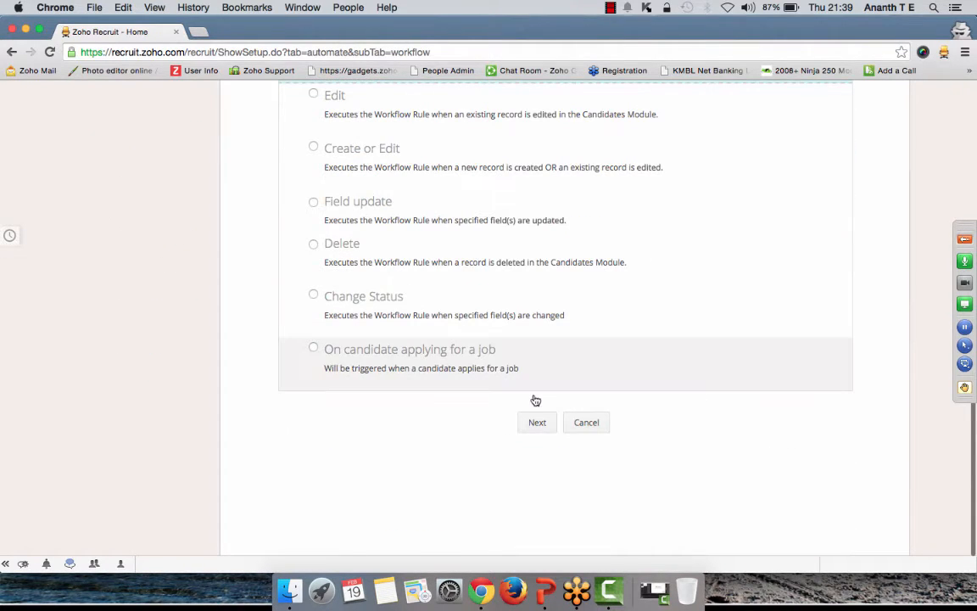
{"action": "left_click", "coordinate": [414, 356]}
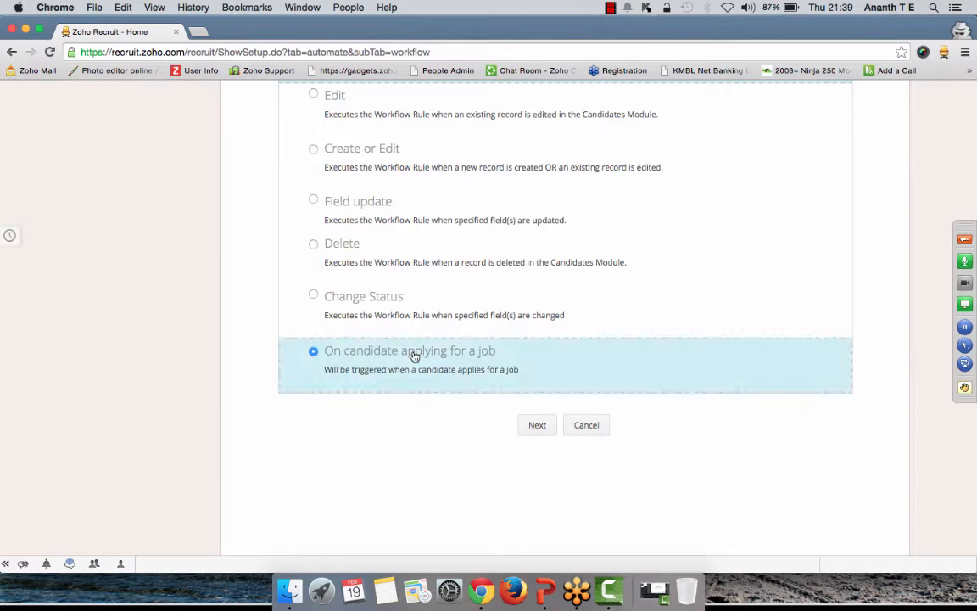
{"action": "scroll", "coordinate": [414, 356], "scroll_direction": "down", "scroll_amount": 1}
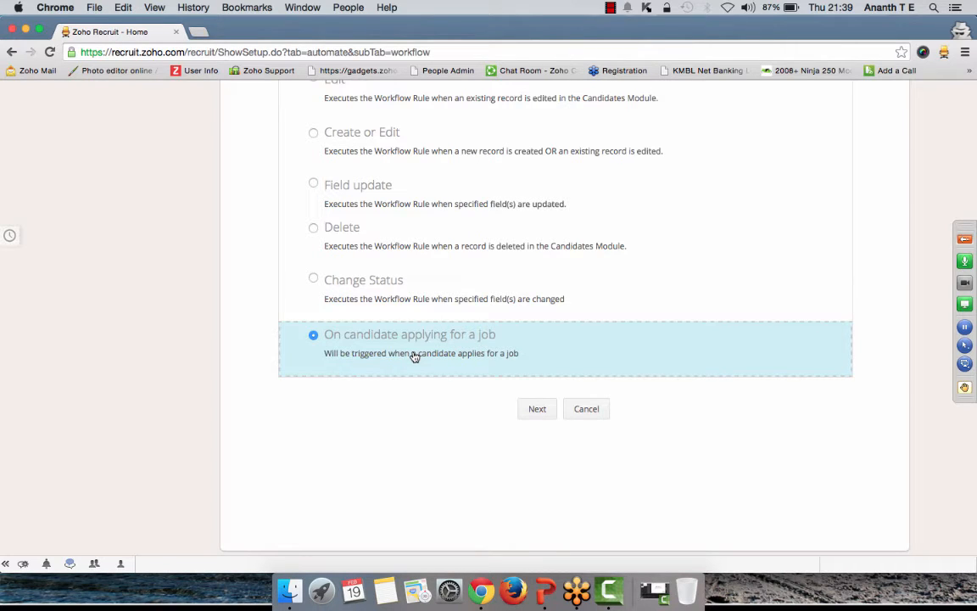
{"action": "left_click", "coordinate": [536, 409]}
{"action": "left_click", "coordinate": [534, 403]}
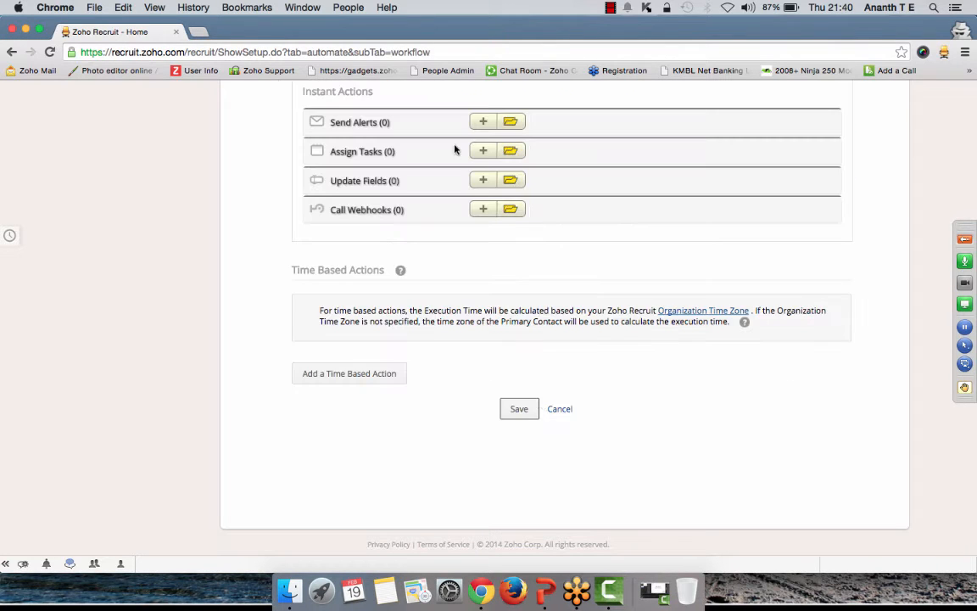
Examine the instant actions available for the rule: Send Alerts, Assign Tasks, Update Fields and Call Webhooks.
{"action": "left_click_drag", "start_coordinate": [406, 127], "coordinate": [353, 123]}
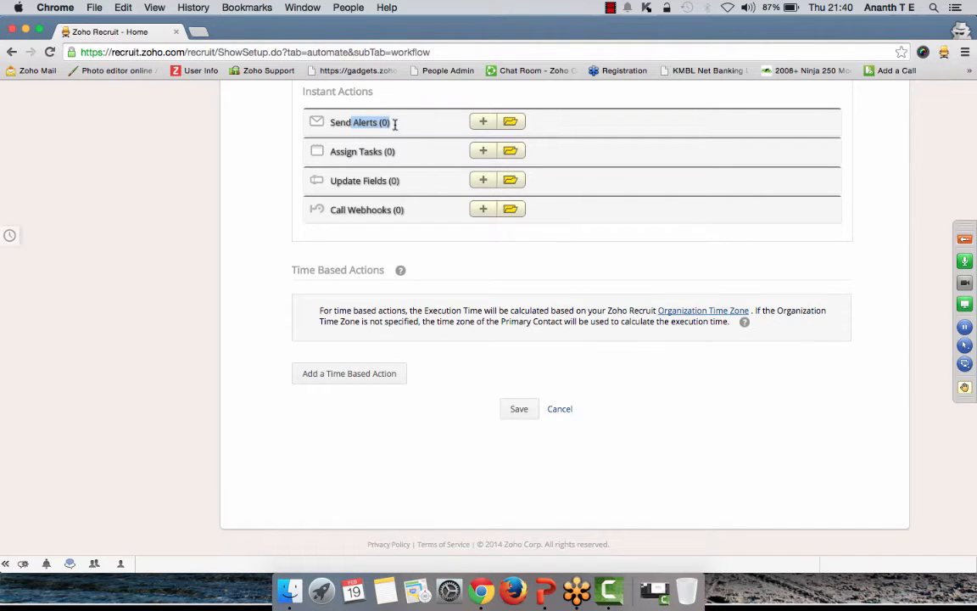
{"action": "scroll", "coordinate": [430, 311], "scroll_direction": "up", "scroll_amount": 1}
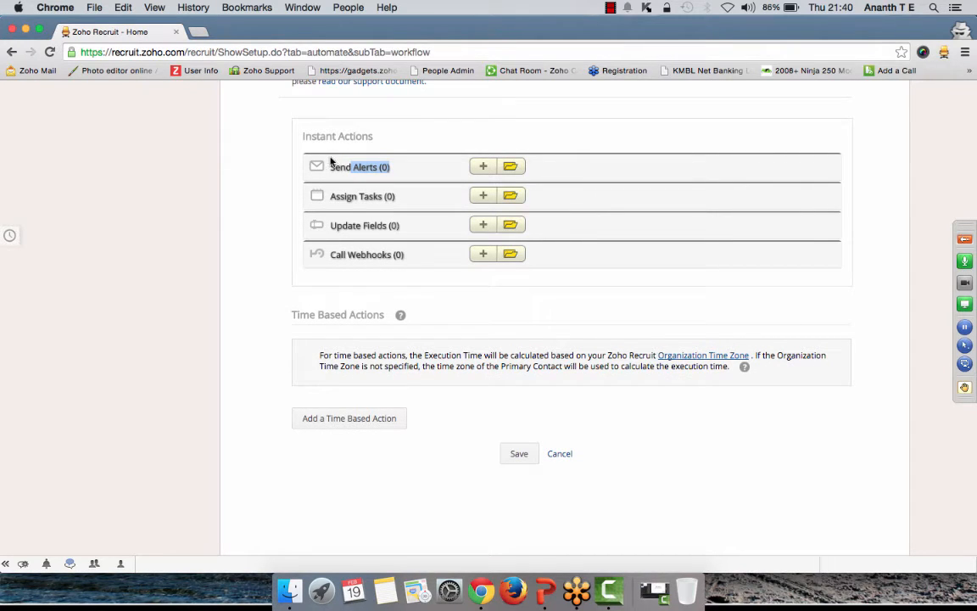
{"action": "left_click_drag", "start_coordinate": [330, 196], "coordinate": [379, 198]}
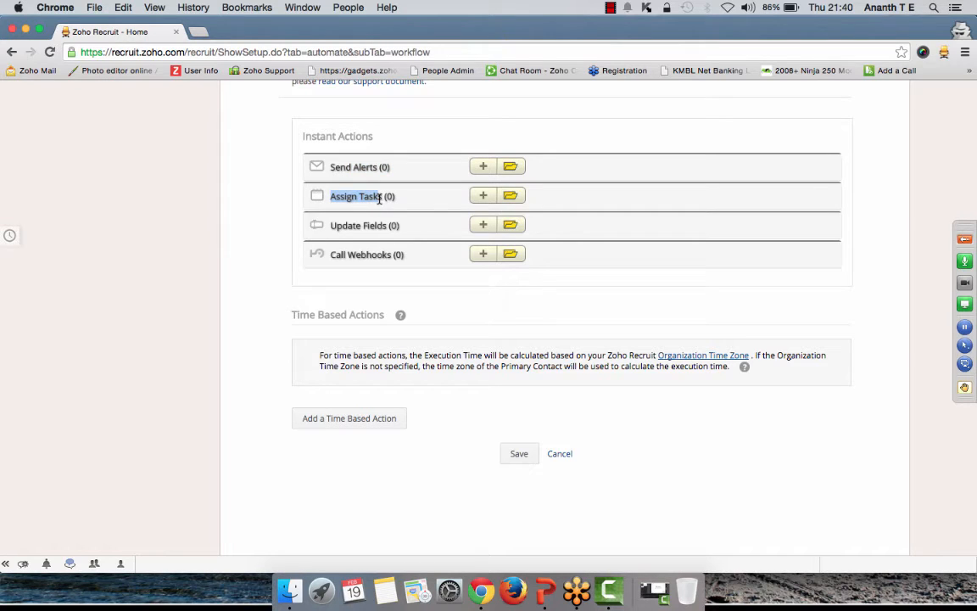
{"action": "left_click_drag", "start_coordinate": [330, 225], "coordinate": [401, 231]}
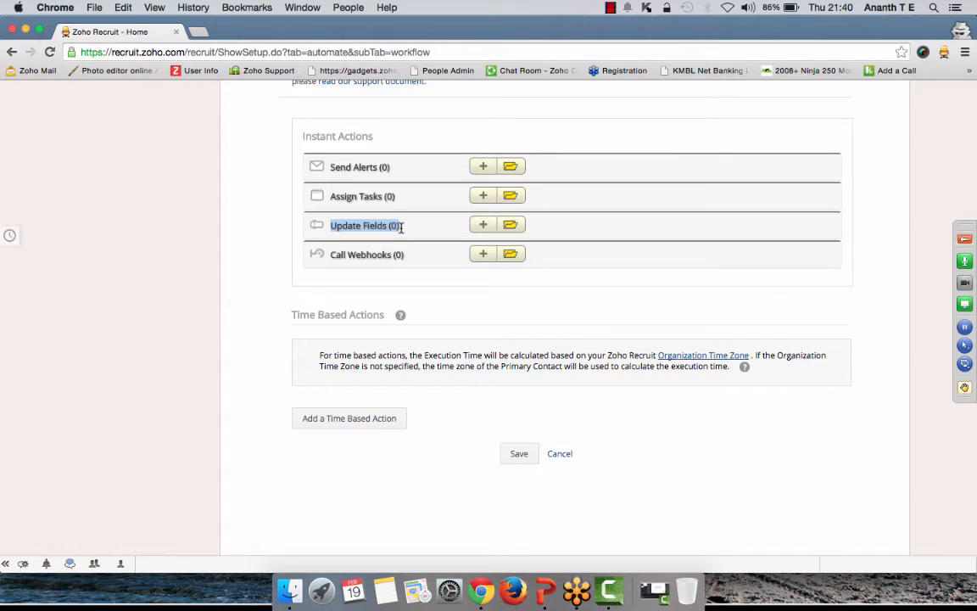
{"action": "left_click_drag", "start_coordinate": [329, 254], "coordinate": [396, 267]}
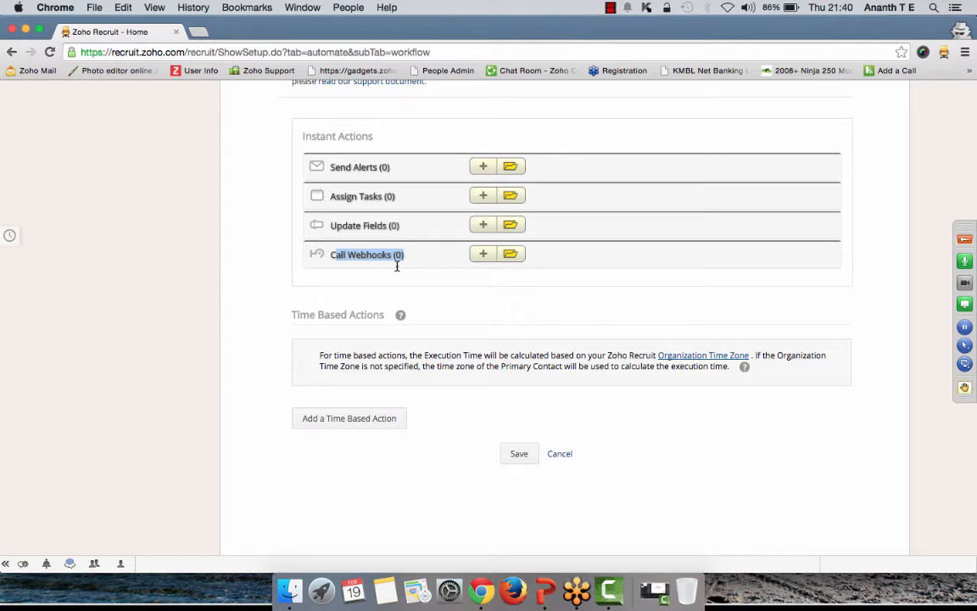
Add a new email alert named "Recruiter Notification" to the rule, using the Candidate Association email template.
{"action": "left_click", "coordinate": [480, 169]}
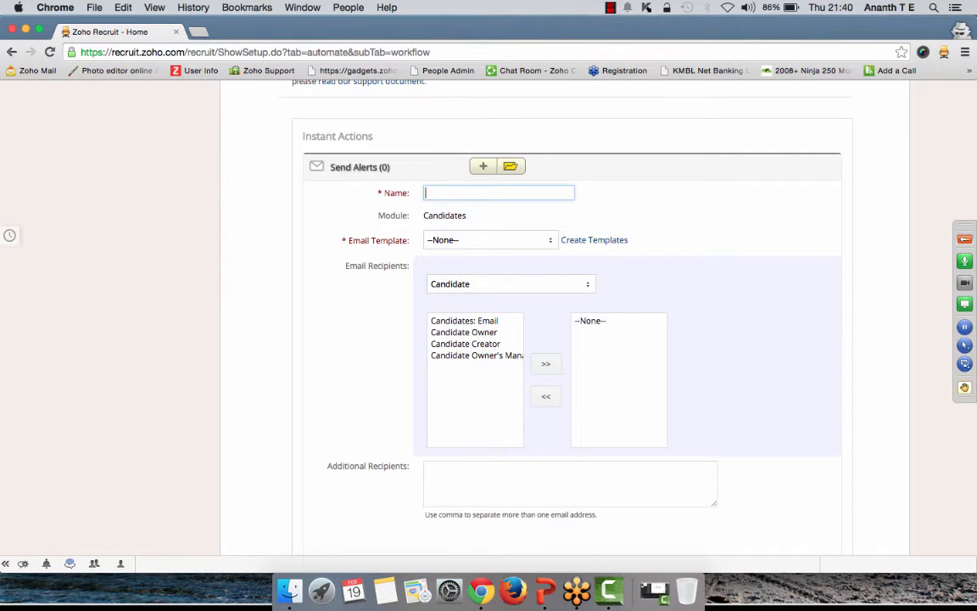
{"action": "type", "text": "Recruiter No"}
{"action": "type", "text": "tof"}
{"action": "type", "text": "ific"}
{"action": "type", "text": "ation"}
{"action": "left_click", "coordinate": [480, 239]}
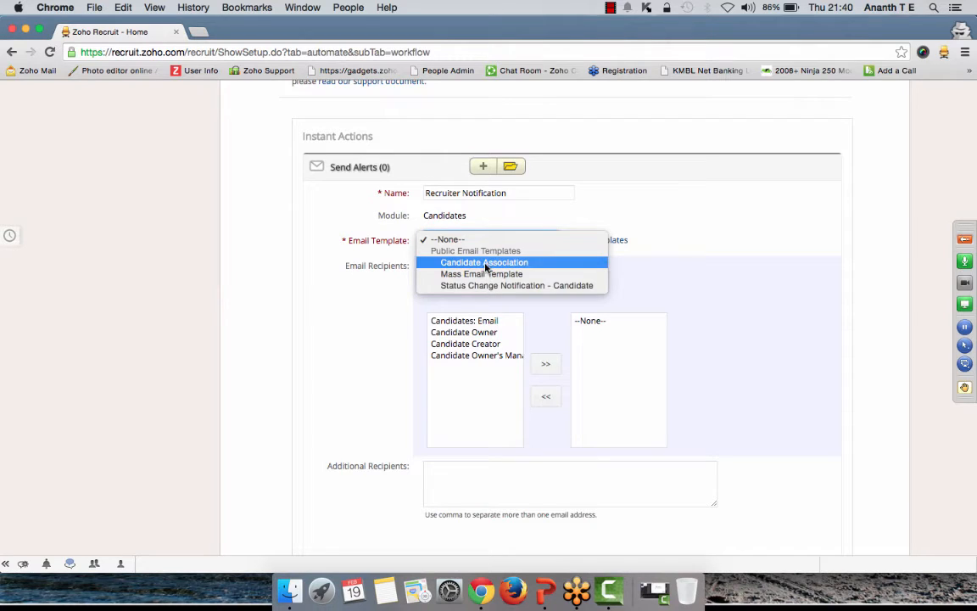
{"action": "left_click", "coordinate": [486, 263]}
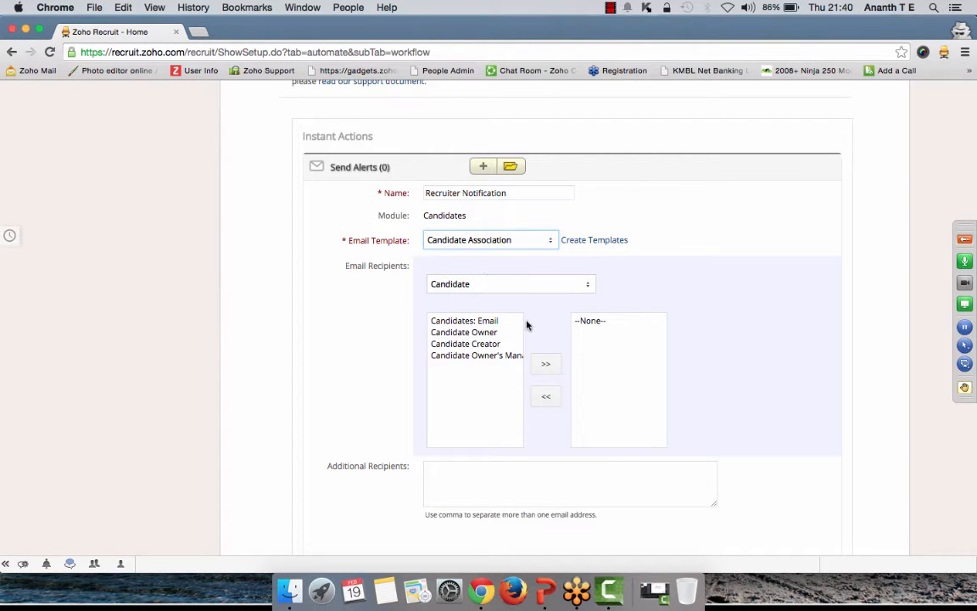
Make Candidate Owner the alert's recipient, and save both the associated alert and the workflow rule.
{"action": "left_click", "coordinate": [494, 322]}
{"action": "left_click", "coordinate": [494, 331]}
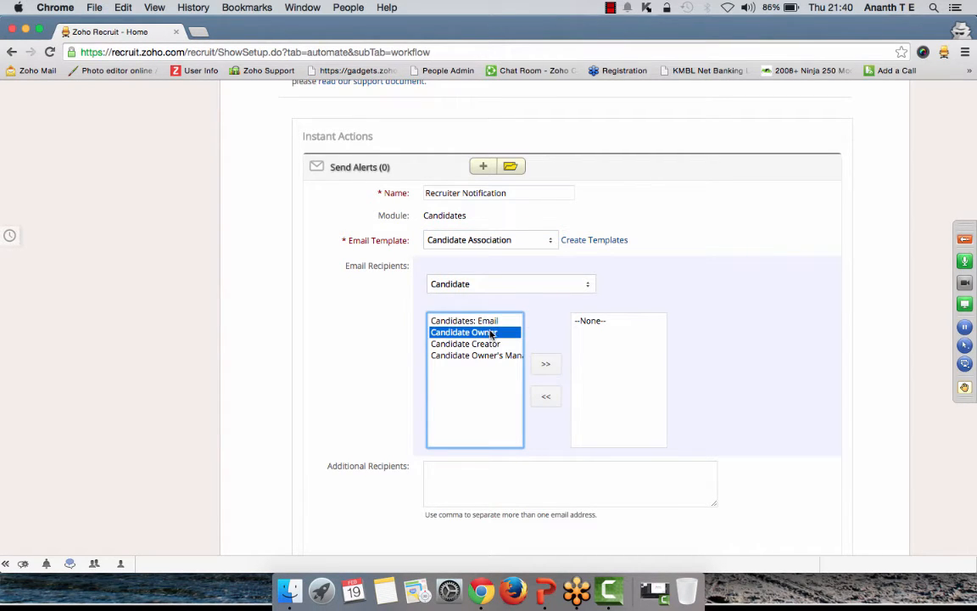
{"action": "left_click", "coordinate": [543, 366]}
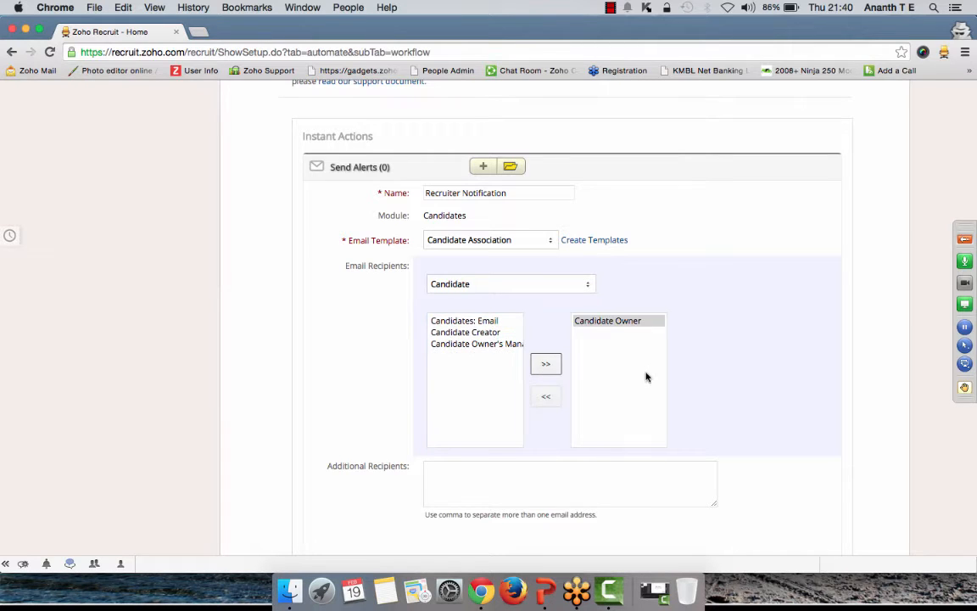
{"action": "scroll", "coordinate": [733, 383], "scroll_direction": "down", "scroll_amount": 1}
{"action": "scroll", "coordinate": [735, 385], "scroll_direction": "down", "scroll_amount": 2}
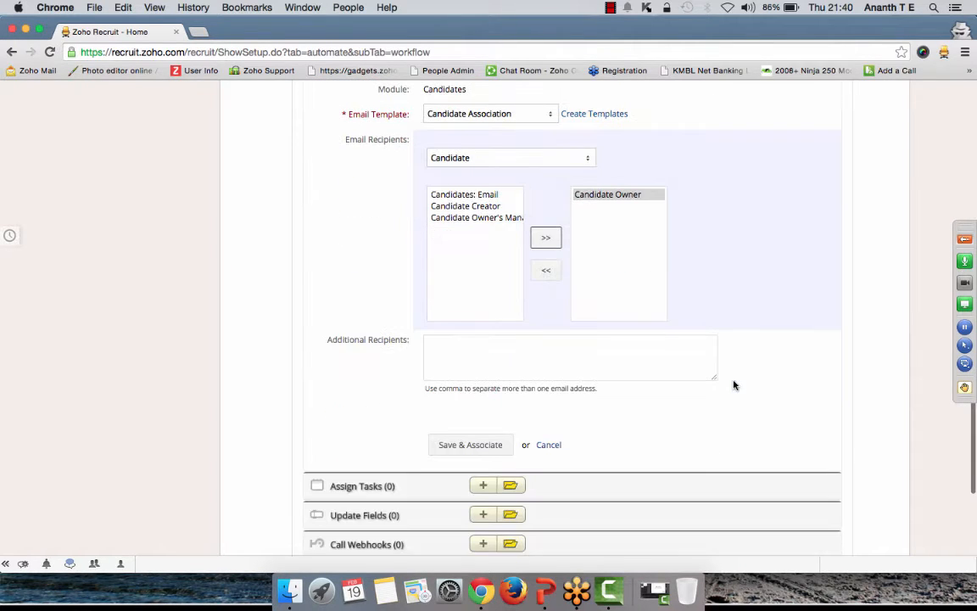
{"action": "left_click", "coordinate": [466, 441]}
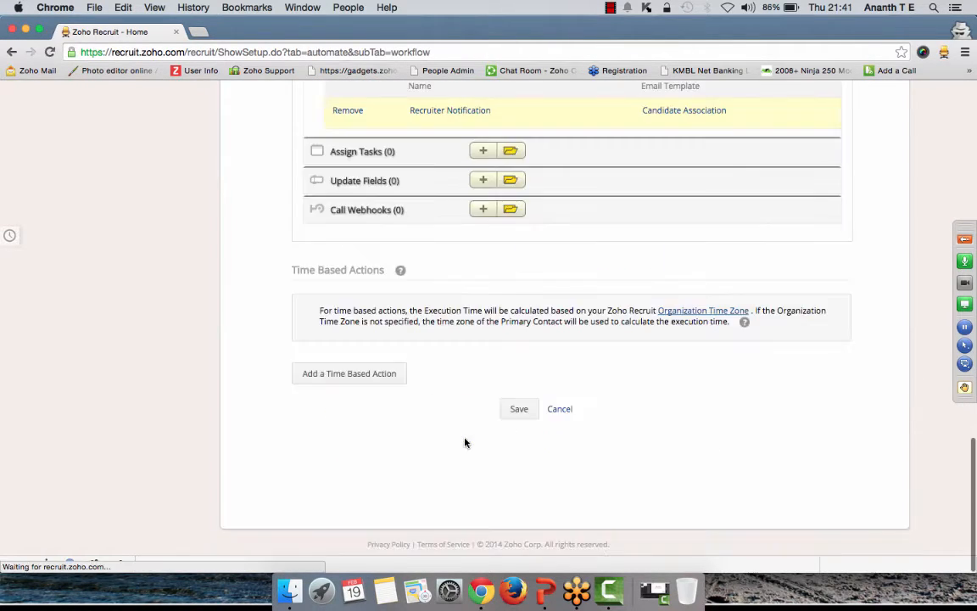
{"action": "left_click", "coordinate": [521, 408]}
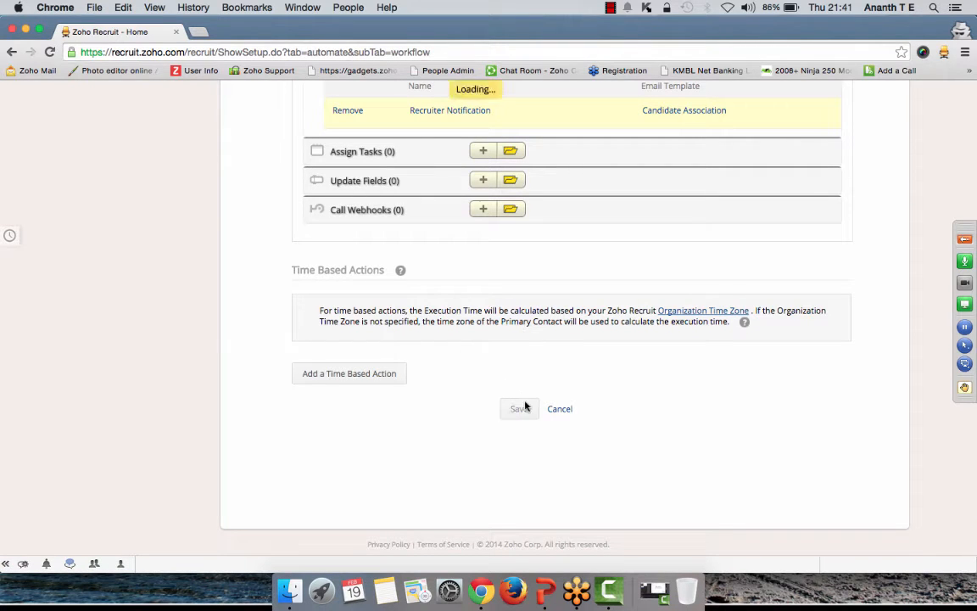
Review the saved Notify Recruiters rule from its actions up to its basic information.
{"action": "scroll", "coordinate": [527, 375], "scroll_direction": "up", "scroll_amount": 2}
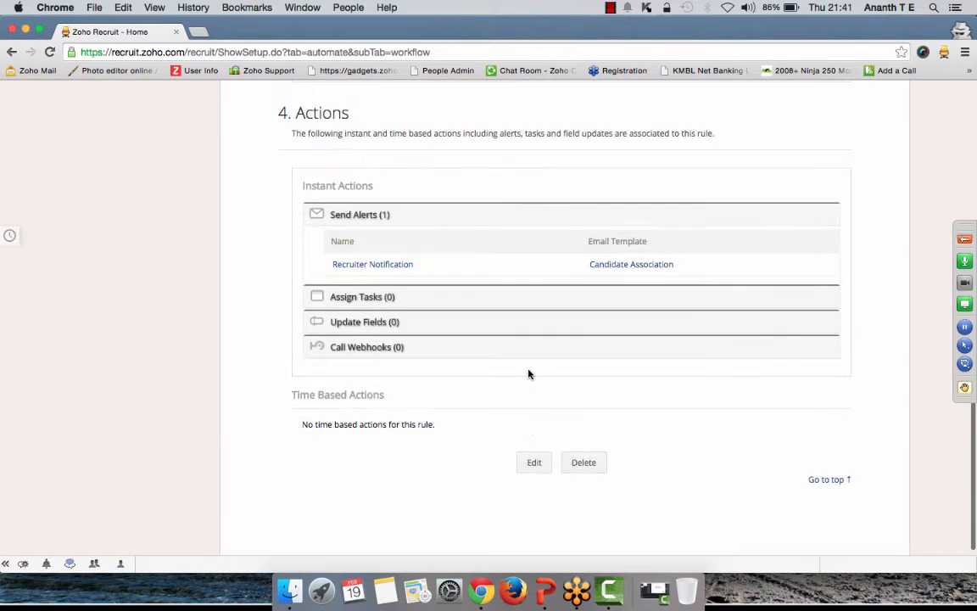
{"action": "scroll", "coordinate": [528, 374], "scroll_direction": "up", "scroll_amount": 1}
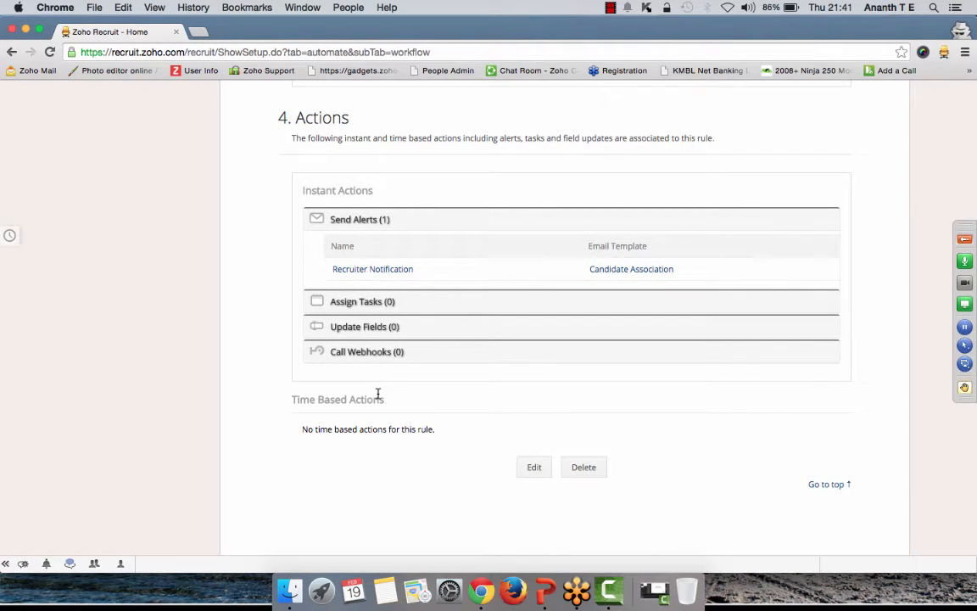
{"action": "scroll", "coordinate": [373, 386], "scroll_direction": "up", "scroll_amount": 2}
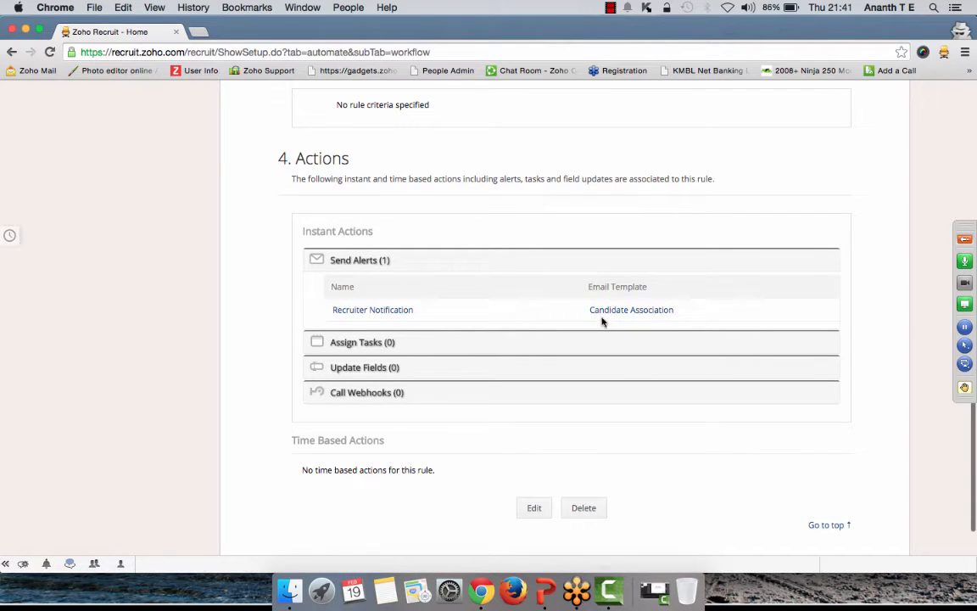
{"action": "scroll", "coordinate": [597, 331], "scroll_direction": "up", "scroll_amount": 15}
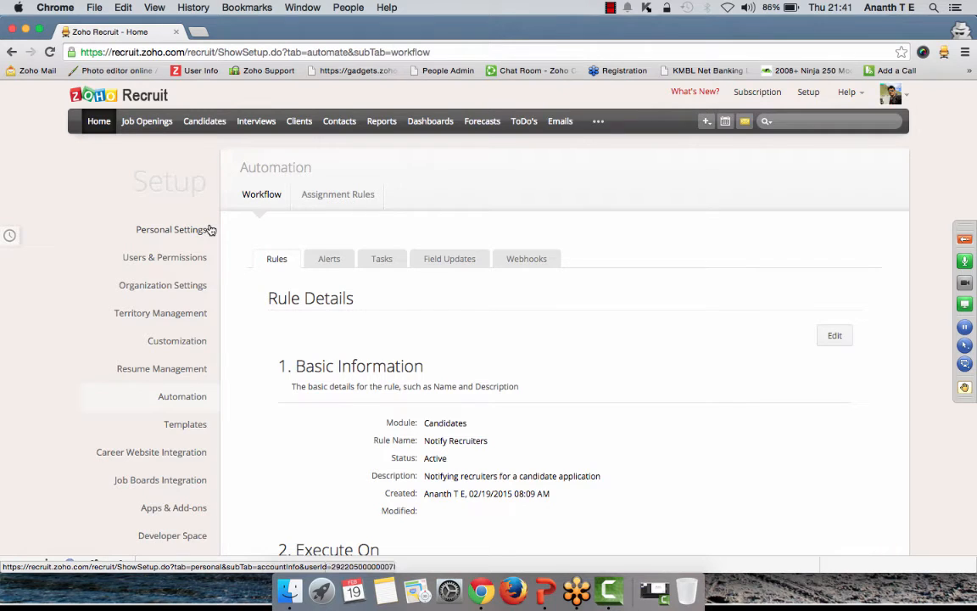
{"action": "scroll", "coordinate": [210, 230], "scroll_direction": "down", "scroll_amount": 10}
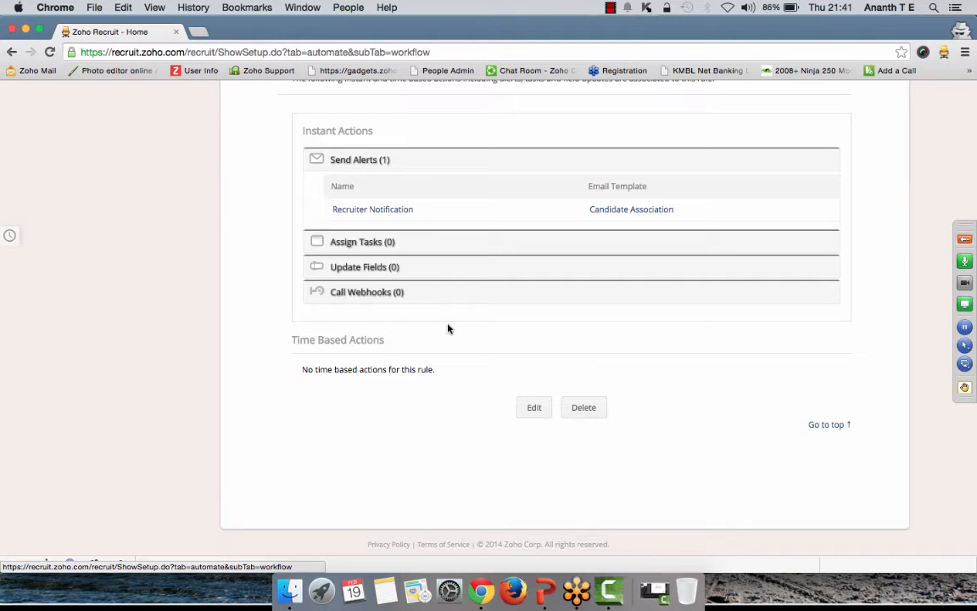
{"action": "key", "text": "super+Tab"}
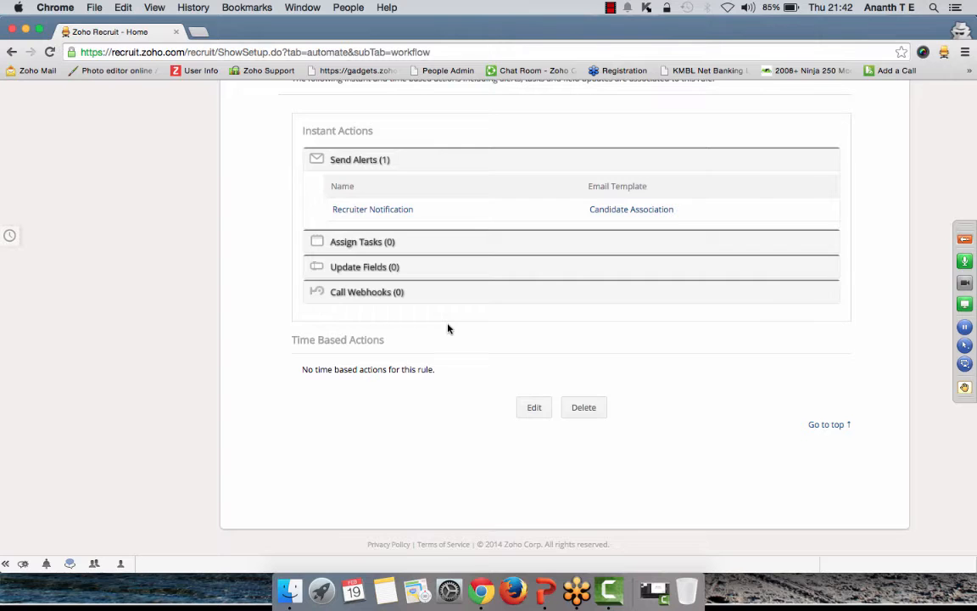
{"action": "scroll", "coordinate": [447, 327], "scroll_direction": "up", "scroll_amount": 10}
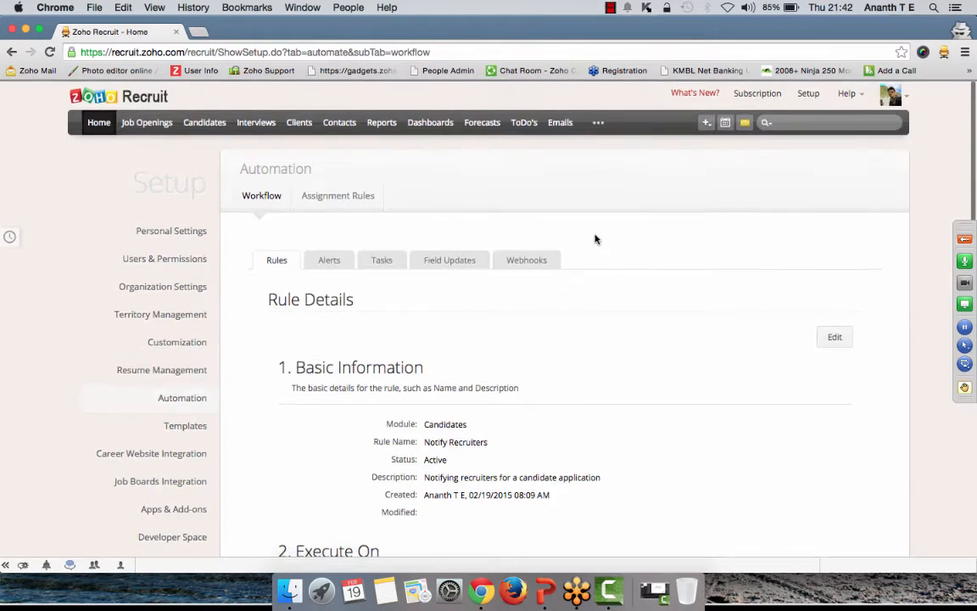
Open the Career Website Integration settings from the setup page and turn off candidate login.
{"action": "left_click", "coordinate": [807, 91]}
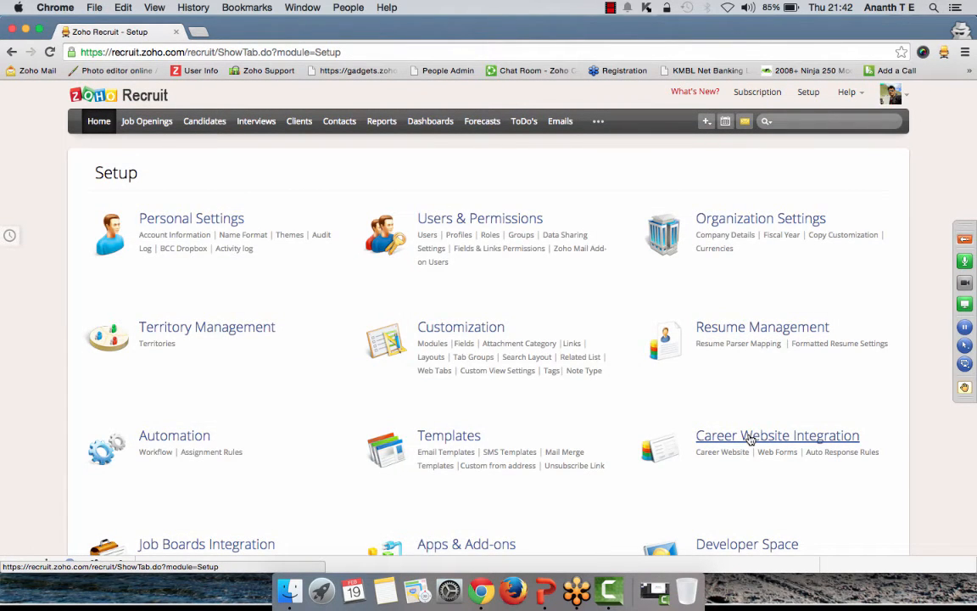
{"action": "left_click", "coordinate": [749, 437]}
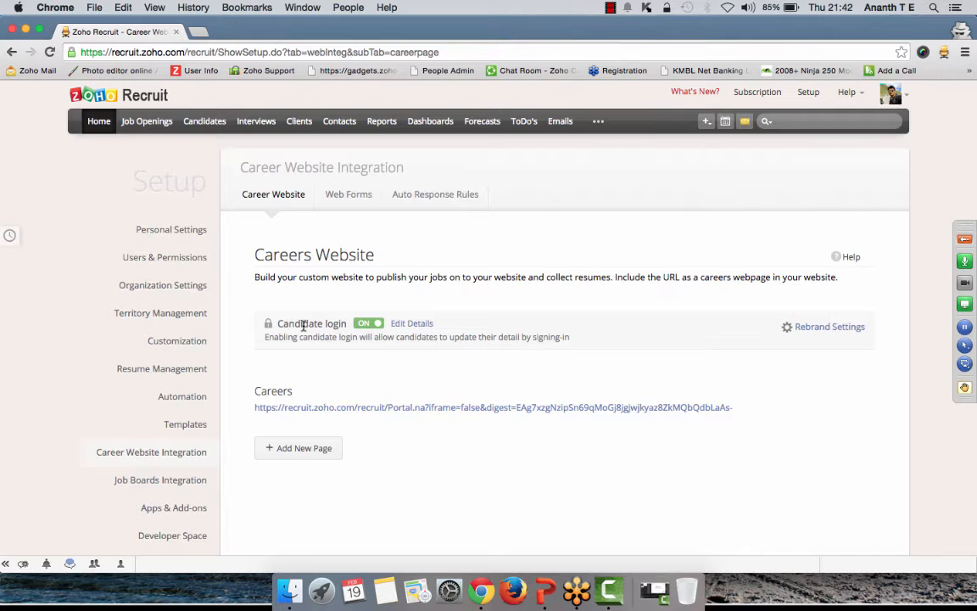
{"action": "left_click", "coordinate": [366, 326]}
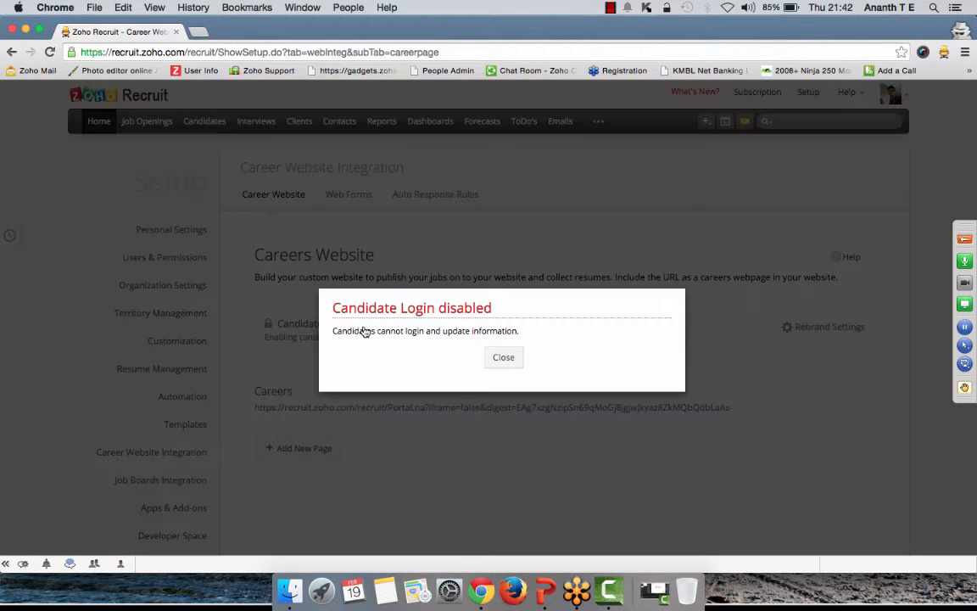
{"action": "left_click", "coordinate": [504, 360]}
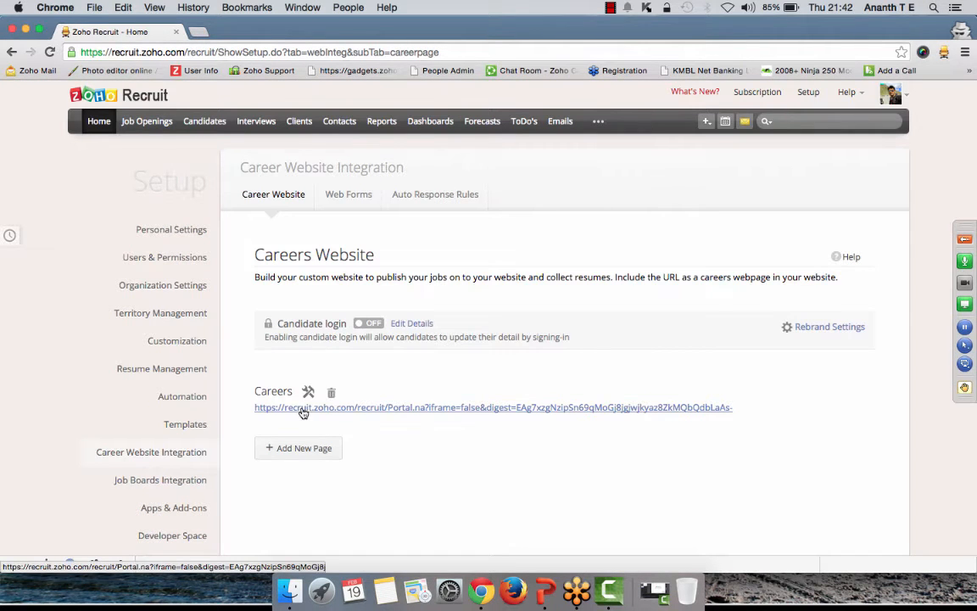
Open the published Careers page, examine the application form for Bilingual Port Dispatcher, and close the form and the page.
{"action": "left_click", "coordinate": [349, 408]}
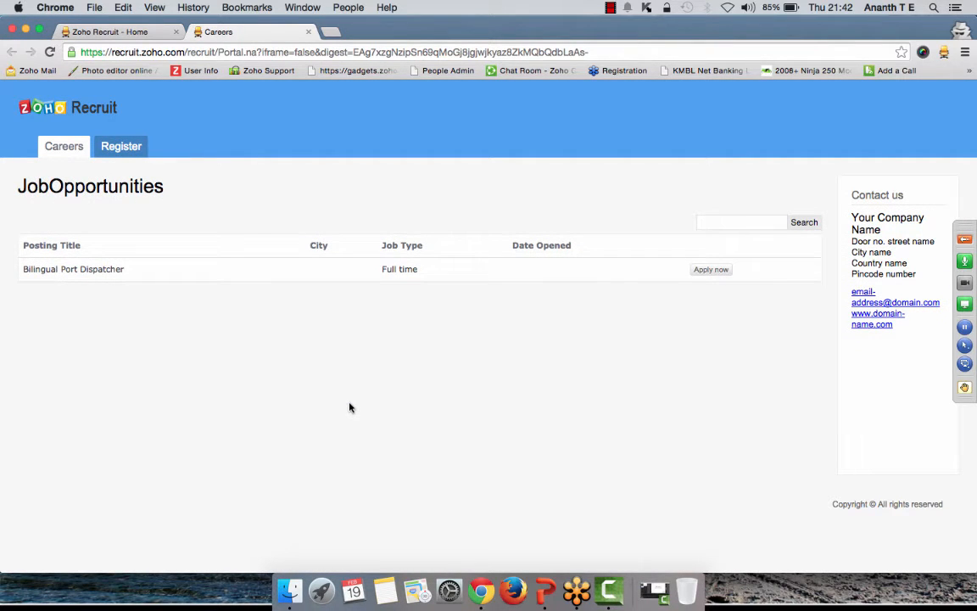
{"action": "left_click", "coordinate": [718, 273]}
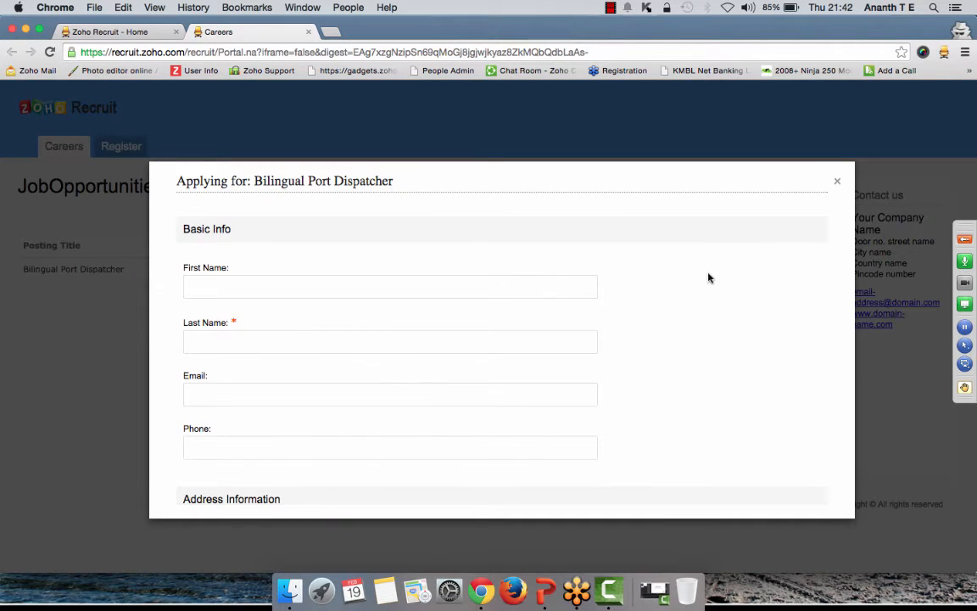
{"action": "scroll", "coordinate": [660, 337], "scroll_direction": "down", "scroll_amount": 1}
{"action": "scroll", "coordinate": [660, 337], "scroll_direction": "down", "scroll_amount": 10}
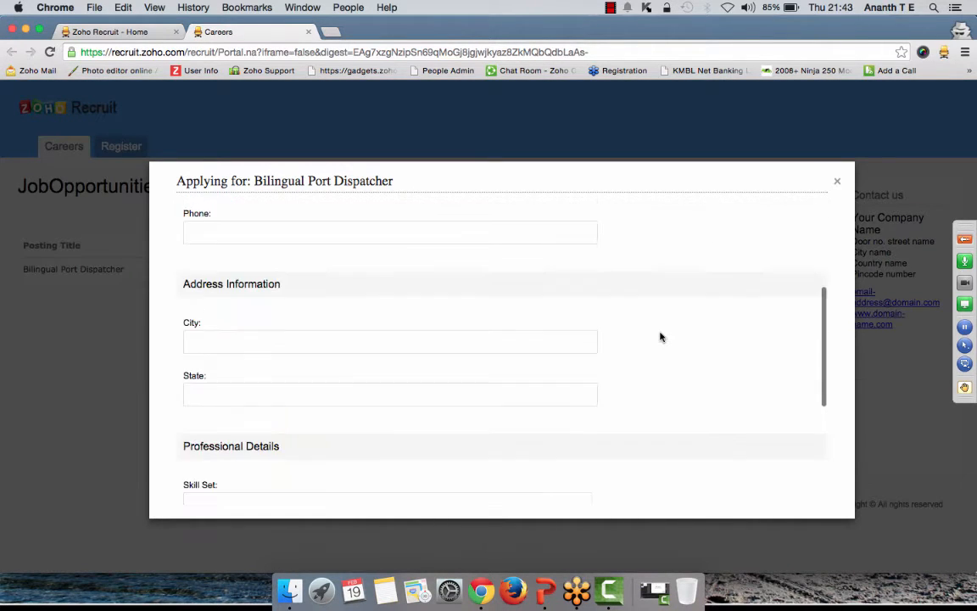
{"action": "scroll", "coordinate": [660, 336], "scroll_direction": "up", "scroll_amount": 10}
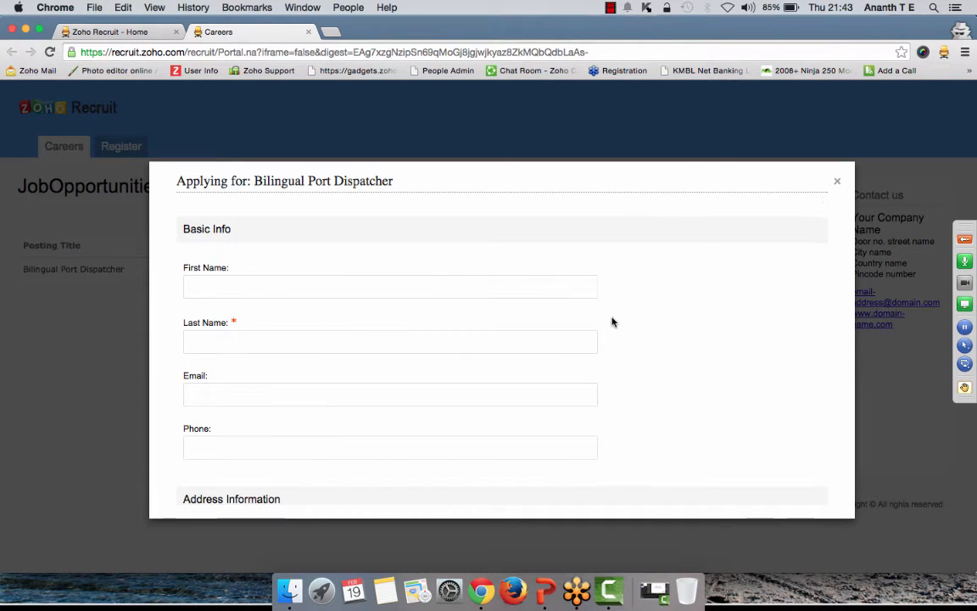
{"action": "left_click", "coordinate": [836, 182]}
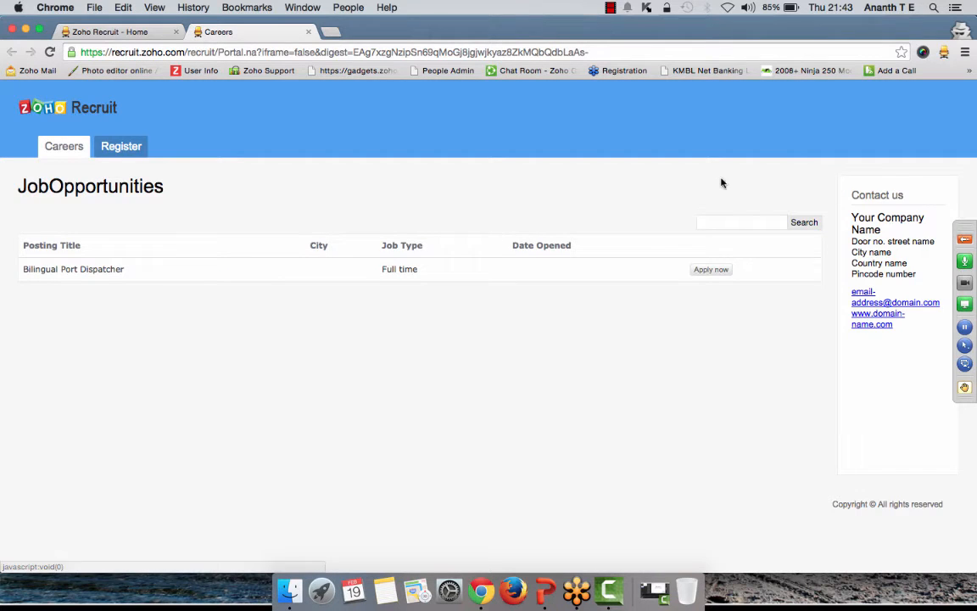
{"action": "left_click", "coordinate": [308, 31]}
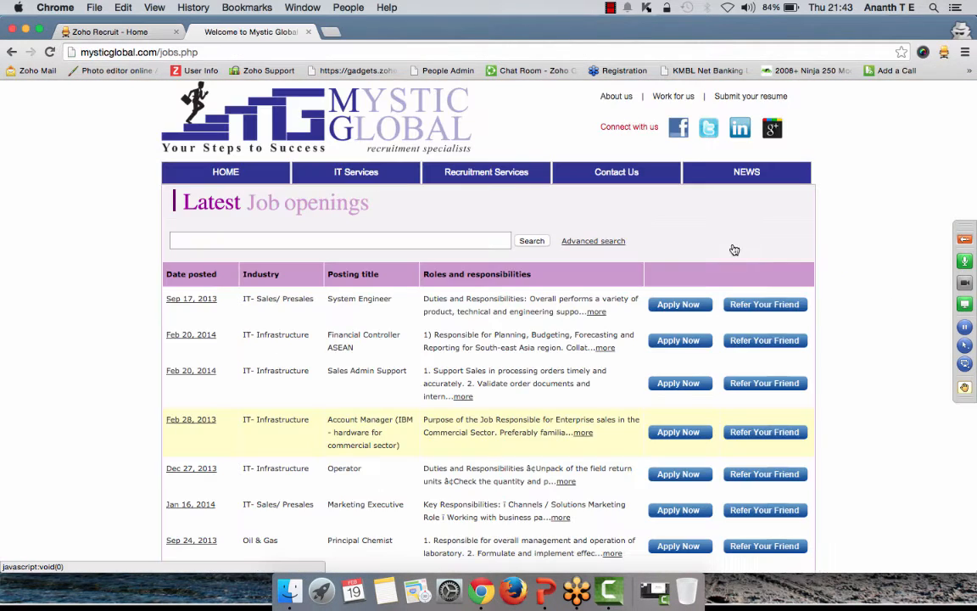
Examine the latest job openings published on the Mystic Global website.
{"action": "scroll", "coordinate": [551, 386], "scroll_direction": "down", "scroll_amount": 3}
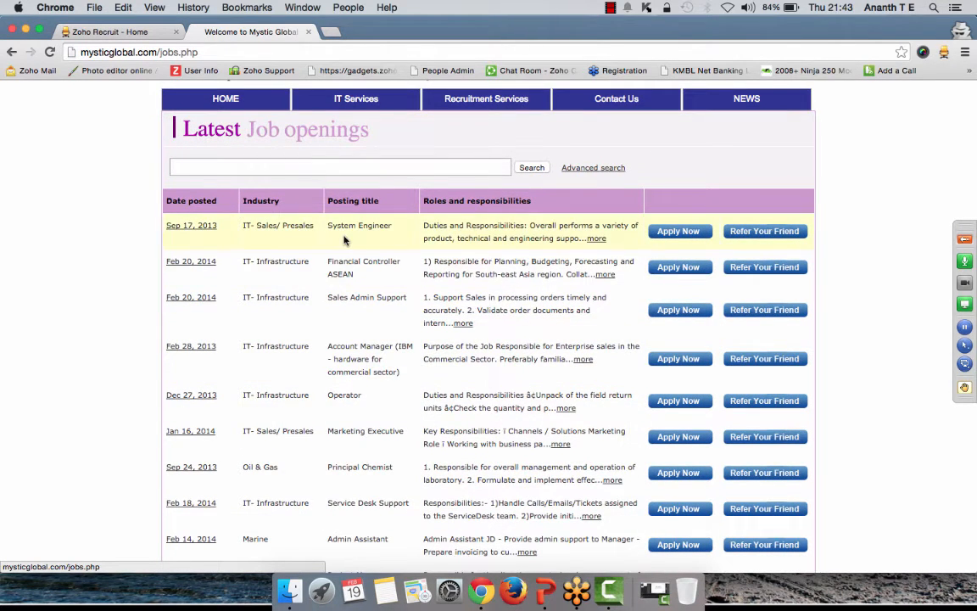
{"action": "left_click_drag", "start_coordinate": [243, 222], "coordinate": [434, 392]}
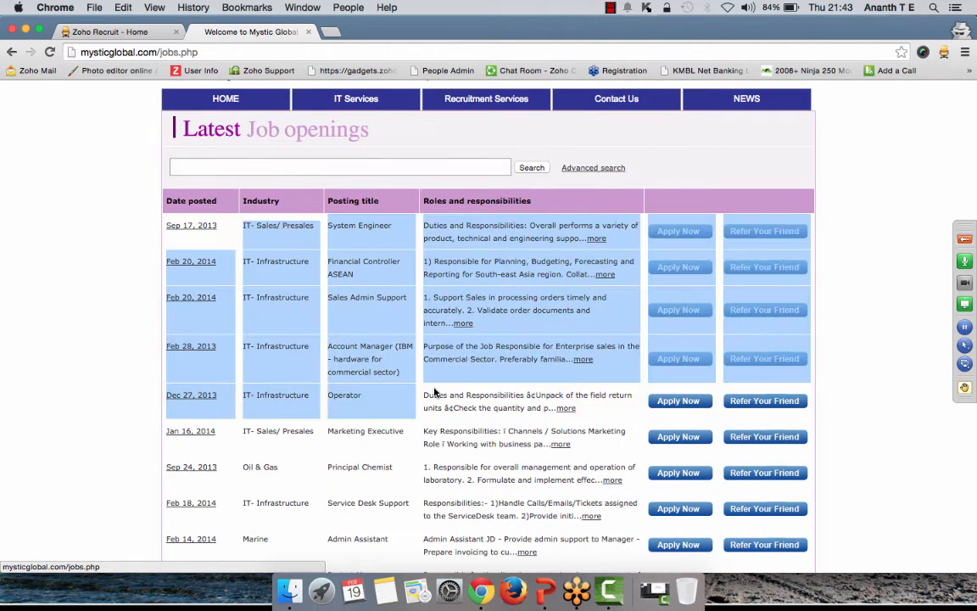
{"action": "scroll", "coordinate": [515, 428], "scroll_direction": "down", "scroll_amount": 2}
{"action": "left_click", "coordinate": [518, 424]}
{"action": "scroll", "coordinate": [519, 424], "scroll_direction": "down", "scroll_amount": 1}
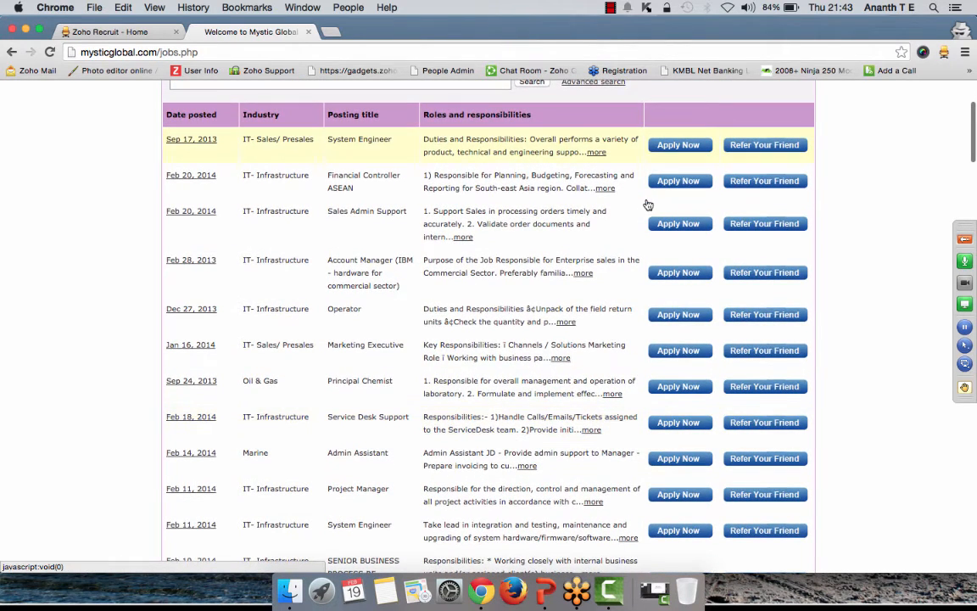
Open the application form for the System Engineer opening and examine its personal and professional detail fields.
{"action": "left_click", "coordinate": [678, 145]}
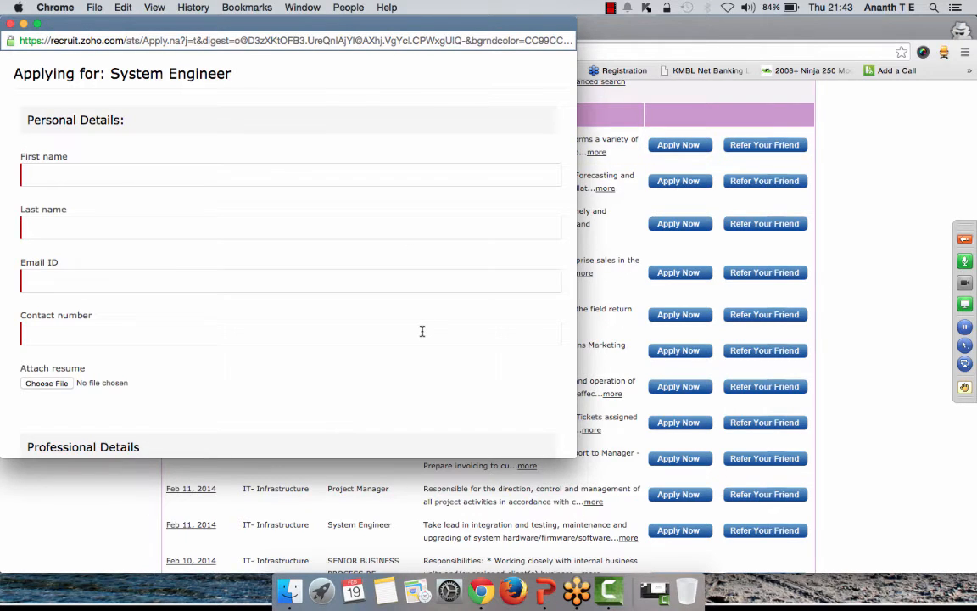
{"action": "scroll", "coordinate": [424, 331], "scroll_direction": "down", "scroll_amount": 3}
{"action": "left_click", "coordinate": [190, 122]}
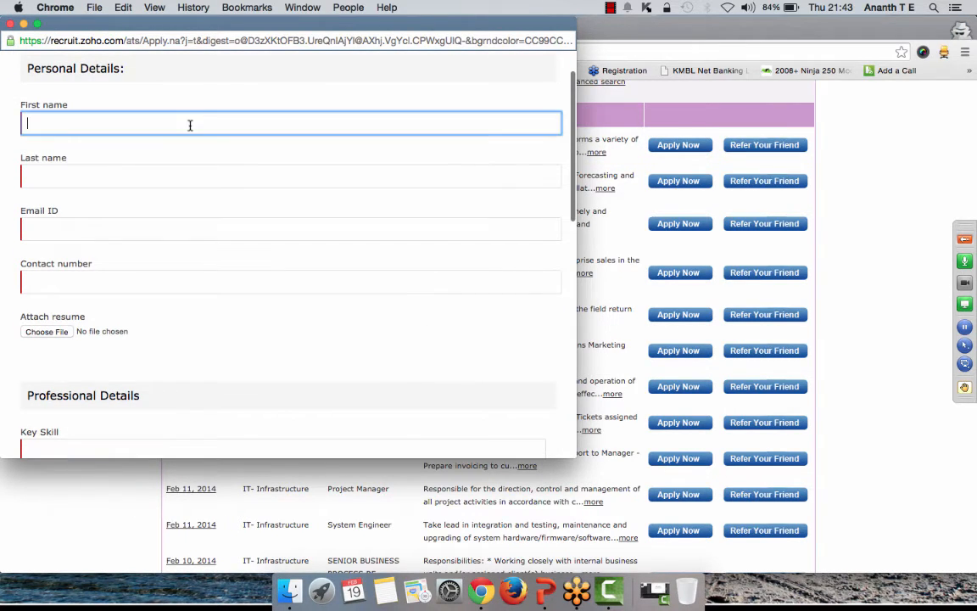
{"action": "scroll", "coordinate": [201, 237], "scroll_direction": "down", "scroll_amount": 15}
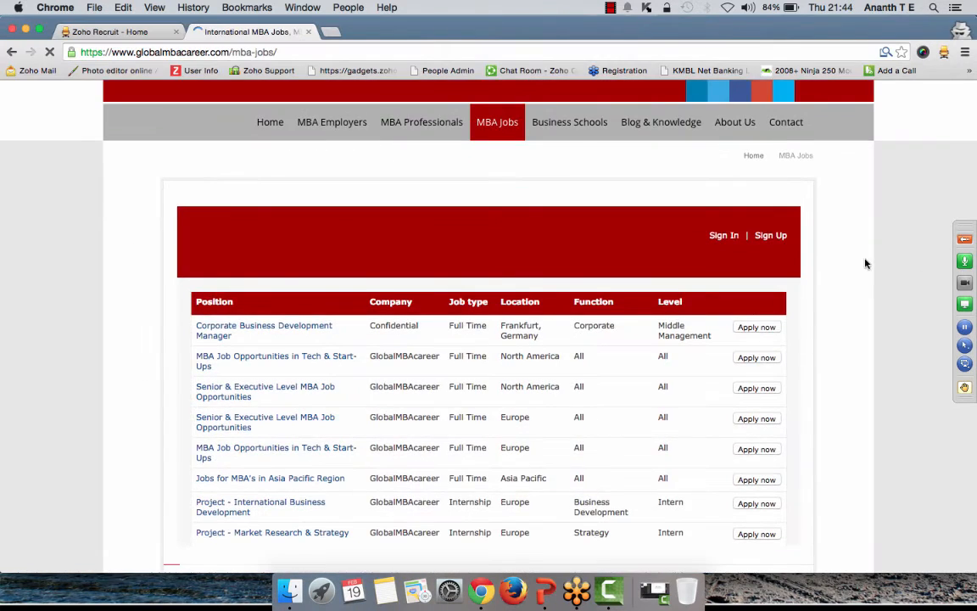
Examine the MBA Jobs listing on the GlobalMBAcareer website, view its candidate Sign Up form, and close the form.
{"action": "scroll", "coordinate": [831, 389], "scroll_direction": "down", "scroll_amount": 5}
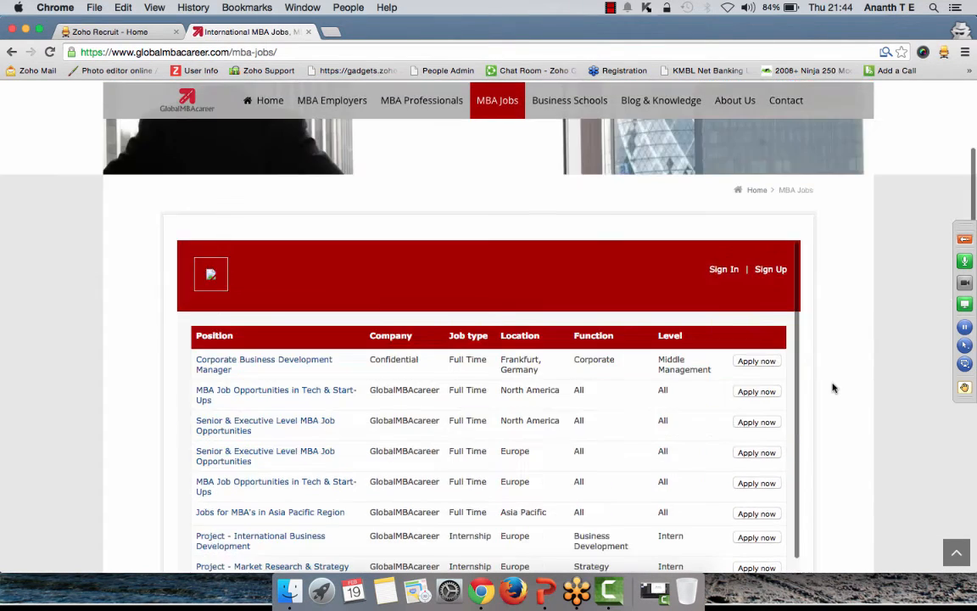
{"action": "scroll", "coordinate": [831, 389], "scroll_direction": "up", "scroll_amount": 5}
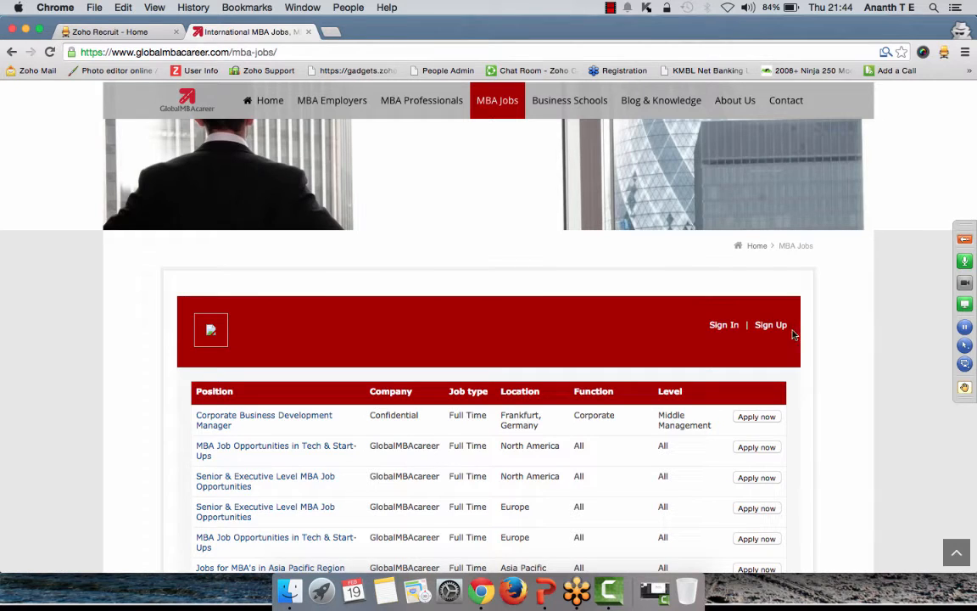
{"action": "left_click", "coordinate": [770, 324]}
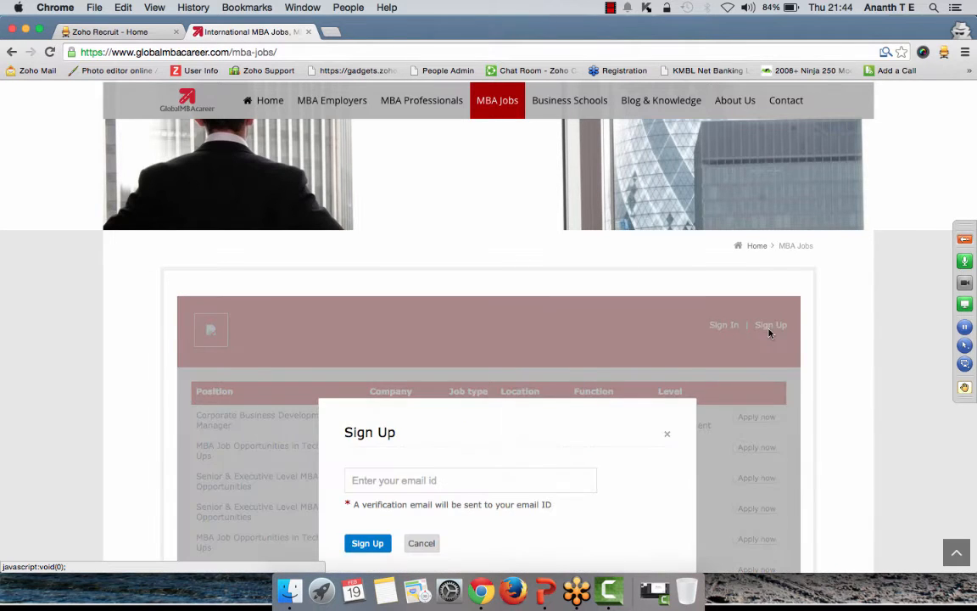
{"action": "scroll", "coordinate": [876, 408], "scroll_direction": "down", "scroll_amount": 5}
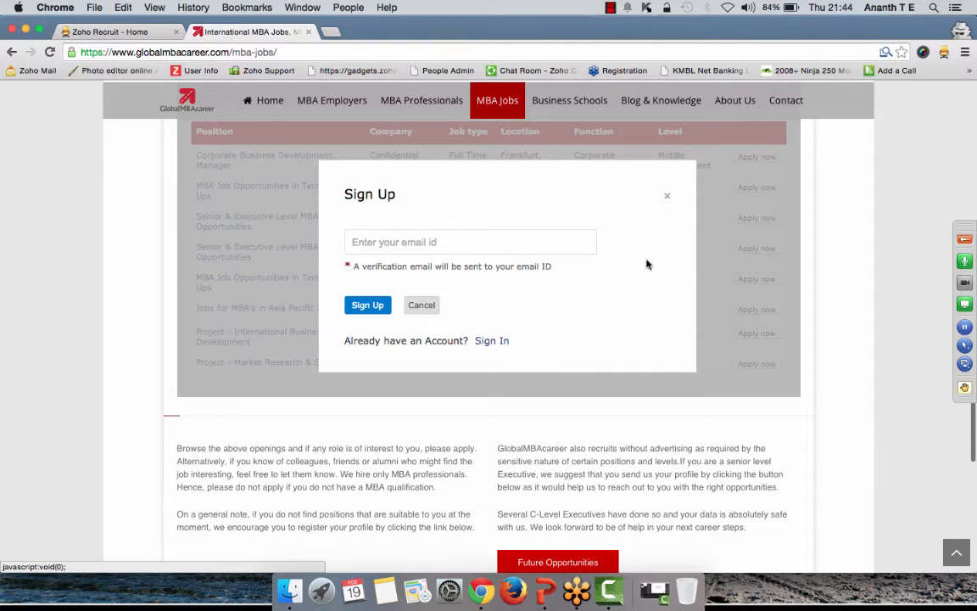
{"action": "left_click", "coordinate": [668, 199]}
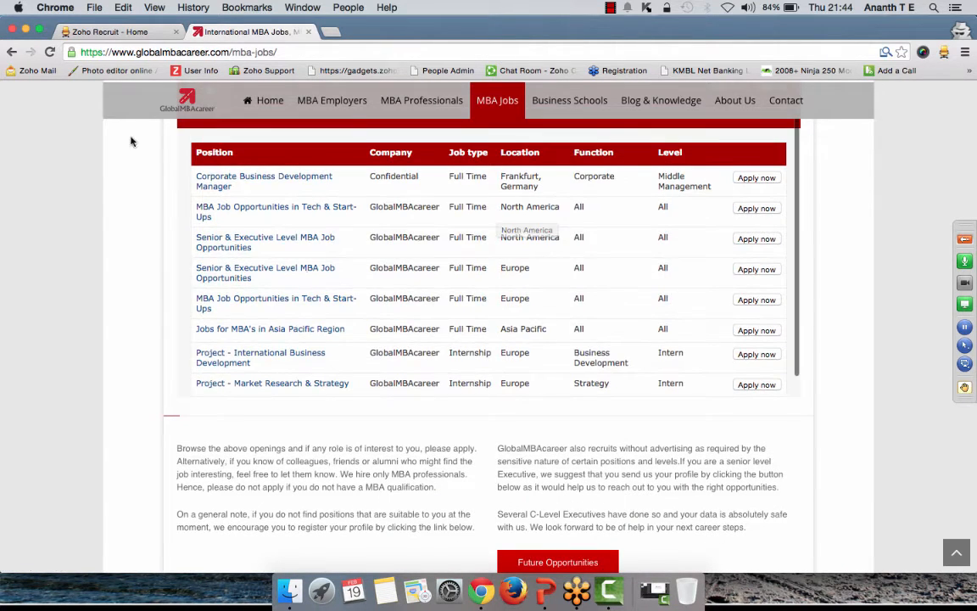
Read the Corporate Business Development Manager job details through to the end, and close the details and the GlobalMBAcareer page.
{"action": "left_click", "coordinate": [265, 185]}
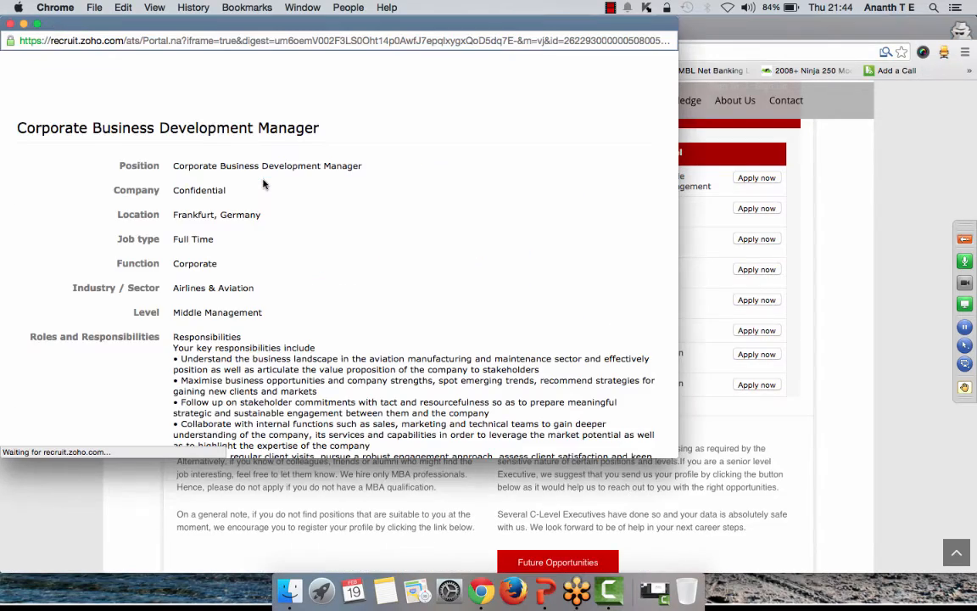
{"action": "scroll", "coordinate": [345, 274], "scroll_direction": "down", "scroll_amount": 5}
{"action": "scroll", "coordinate": [345, 274], "scroll_direction": "down", "scroll_amount": 15}
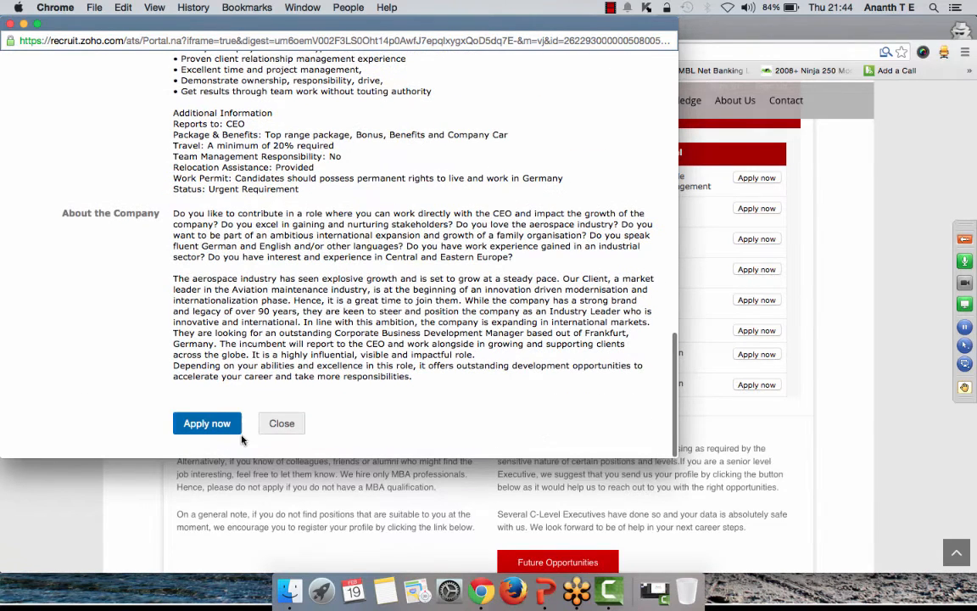
{"action": "left_click", "coordinate": [276, 427]}
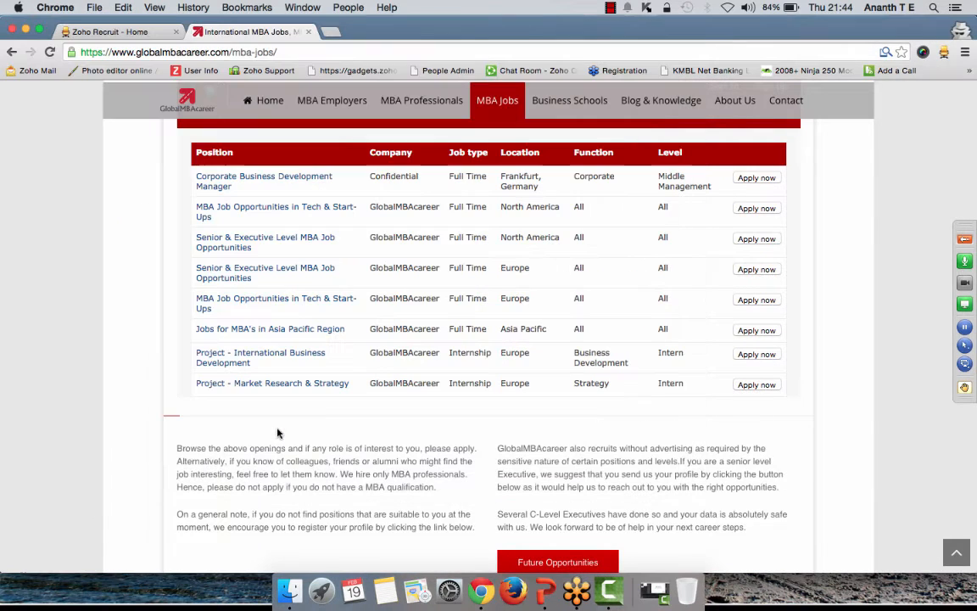
{"action": "left_click", "coordinate": [308, 32]}
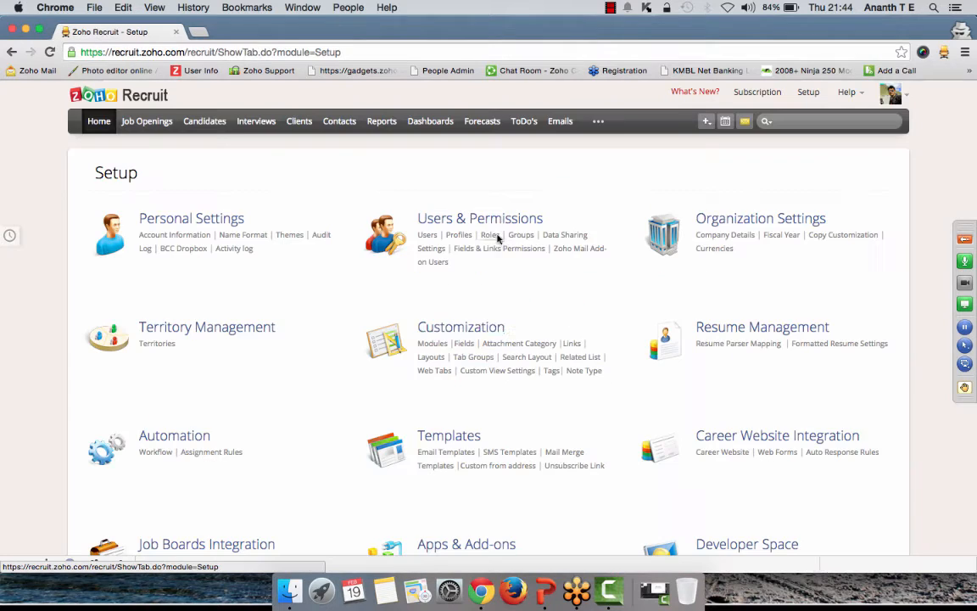
Open the Customization settings from the setup page and review the list of modules.
{"action": "left_click", "coordinate": [465, 346]}
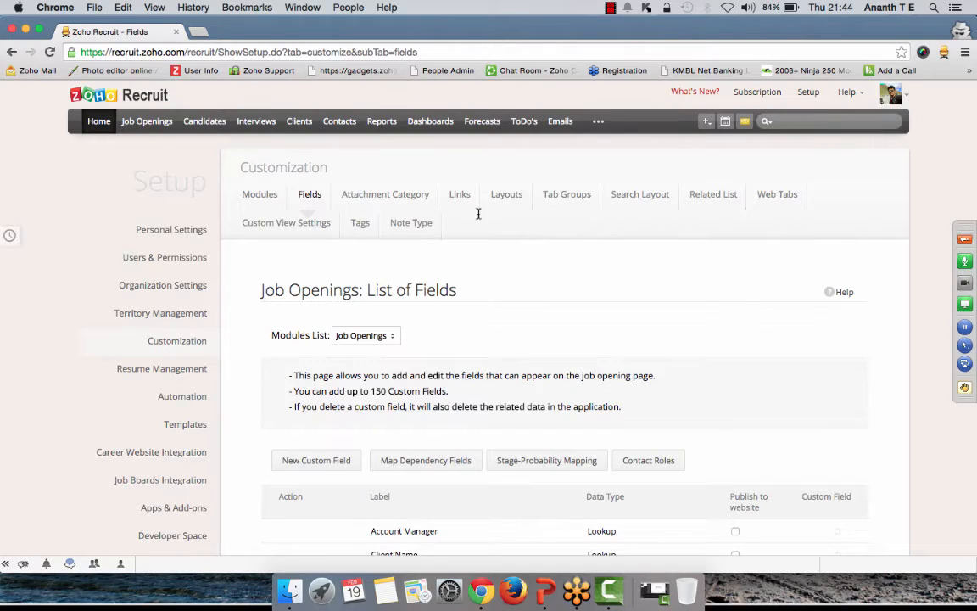
{"action": "left_click", "coordinate": [264, 197]}
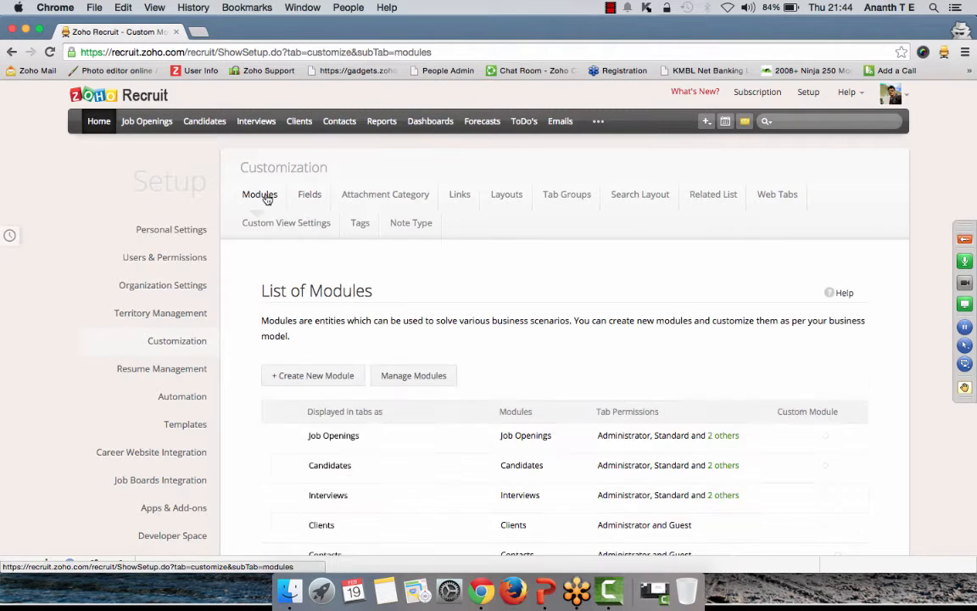
{"action": "scroll", "coordinate": [426, 329], "scroll_direction": "down", "scroll_amount": 3}
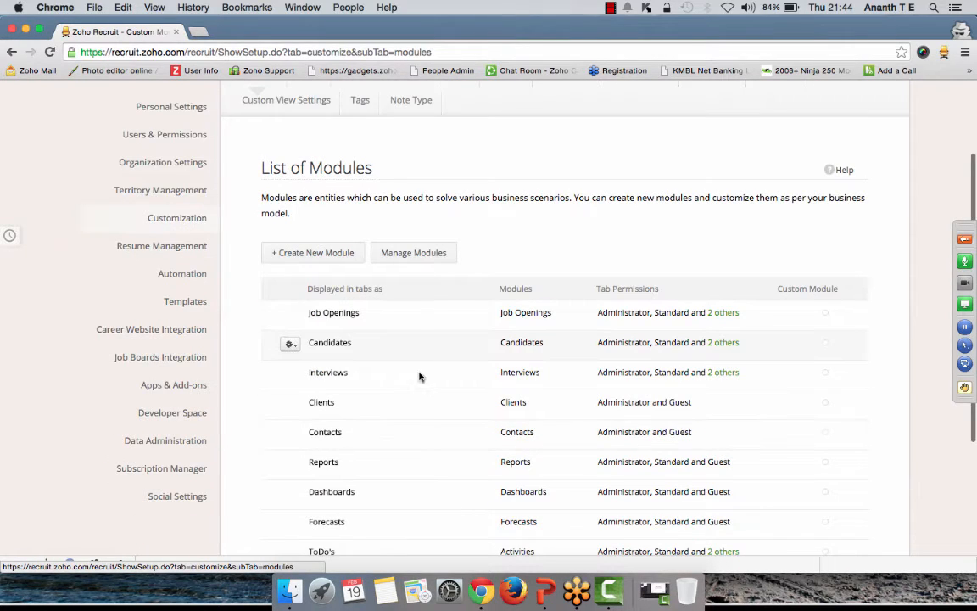
{"action": "scroll", "coordinate": [413, 338], "scroll_direction": "up", "scroll_amount": 2}
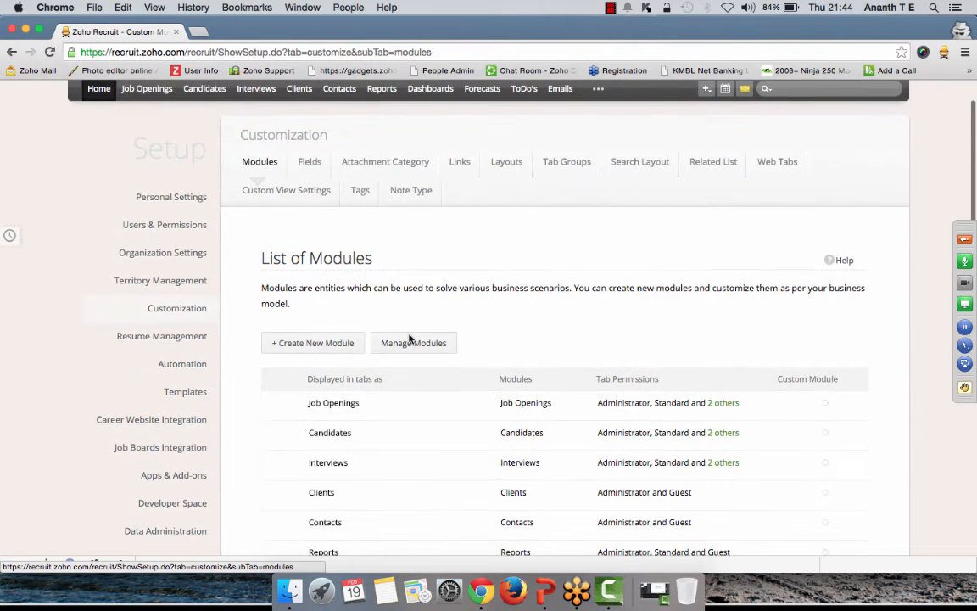
Open the field customization settings, switch to the Candidates module, and review its fields.
{"action": "left_click", "coordinate": [307, 164]}
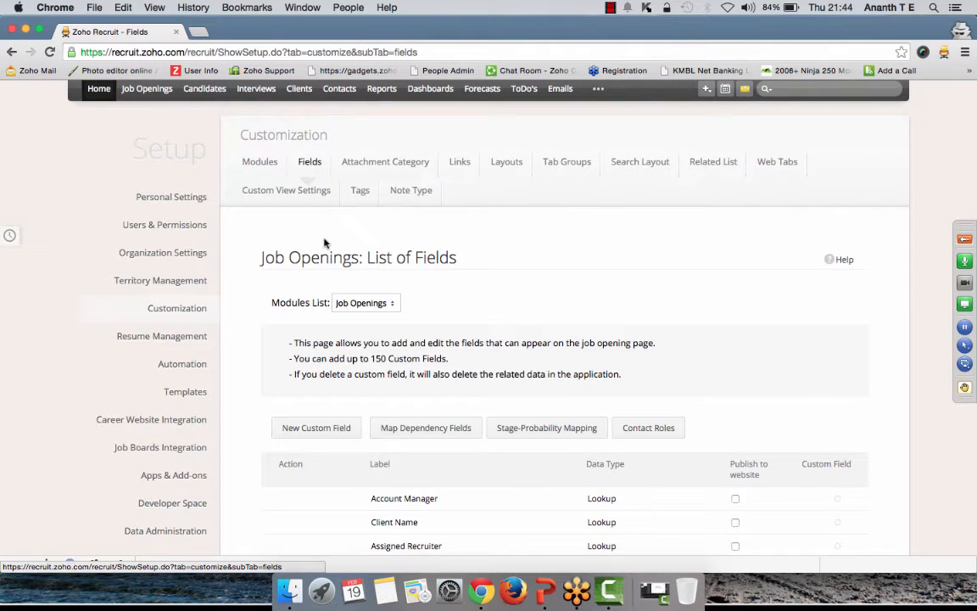
{"action": "scroll", "coordinate": [535, 540], "scroll_direction": "down", "scroll_amount": 1}
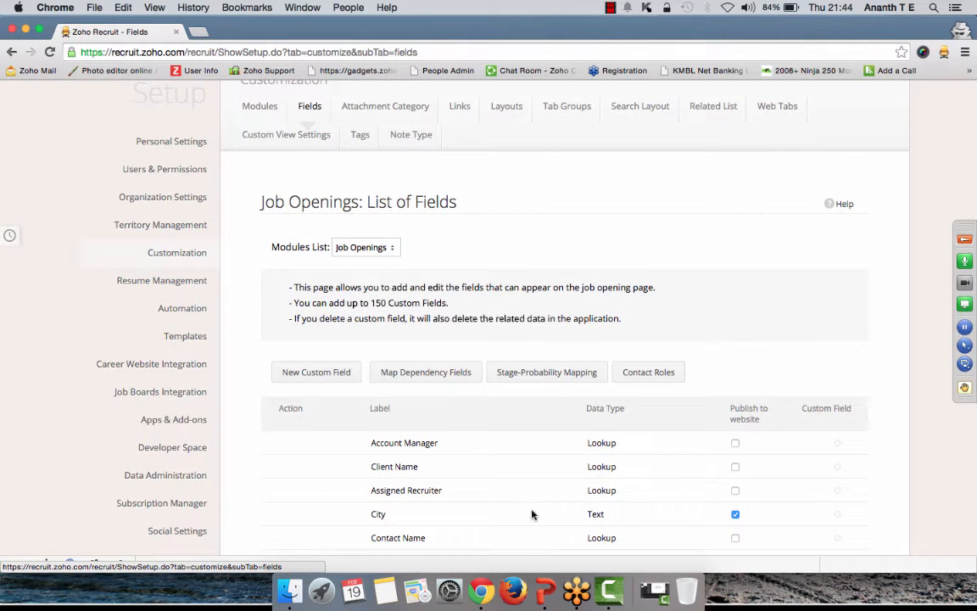
{"action": "left_click", "coordinate": [364, 247]}
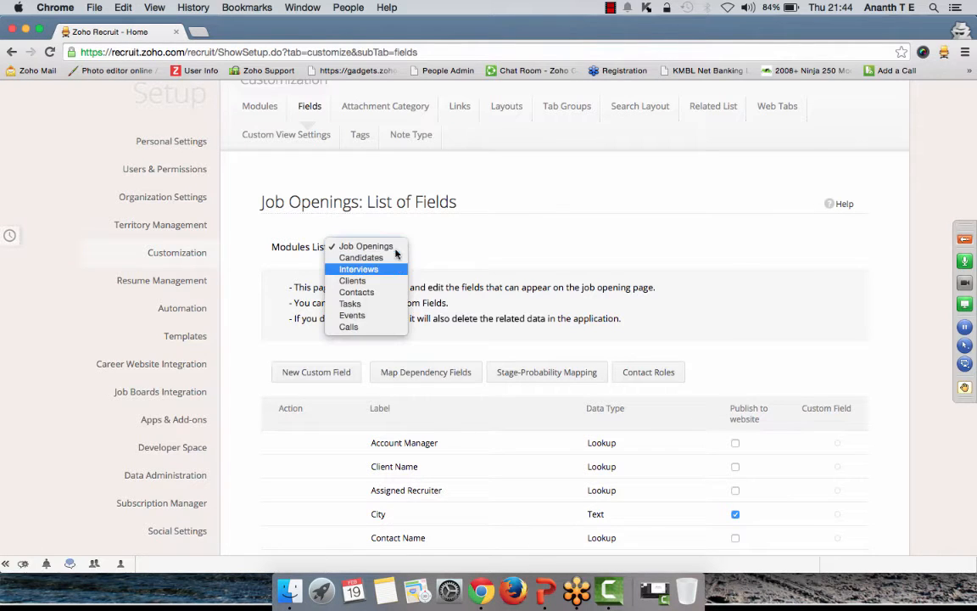
{"action": "left_click", "coordinate": [386, 258]}
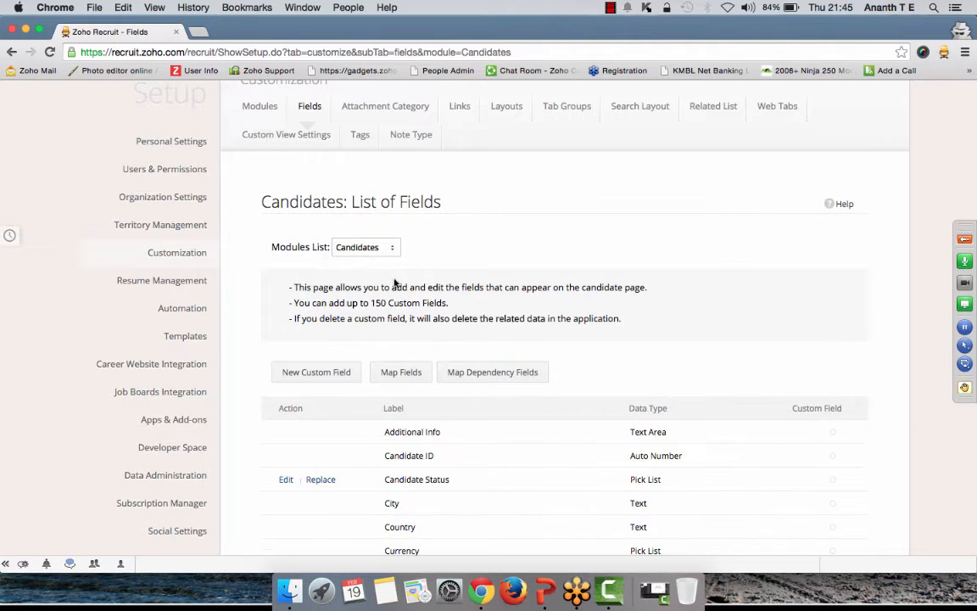
{"action": "scroll", "coordinate": [408, 390], "scroll_direction": "down", "scroll_amount": 2}
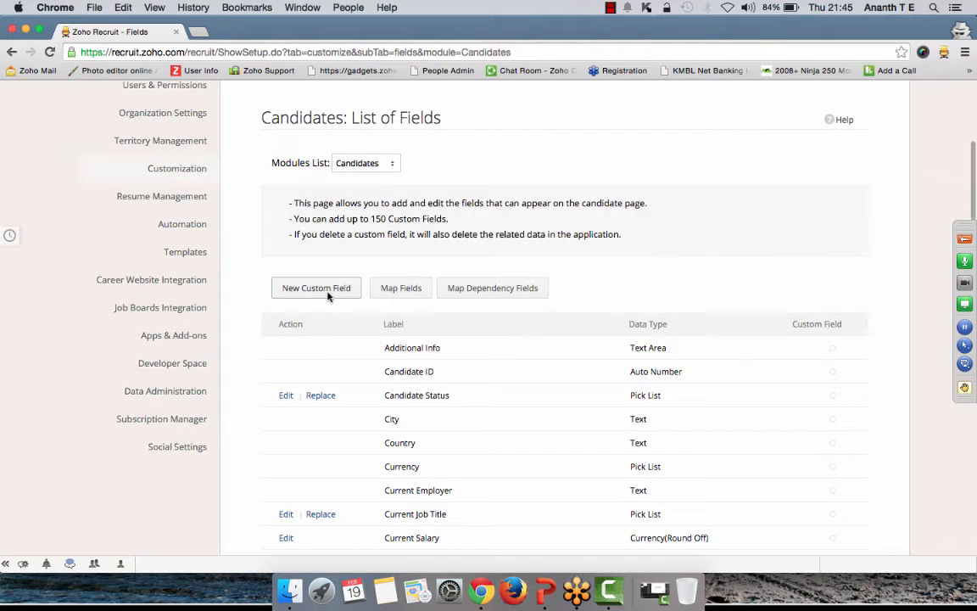
{"action": "scroll", "coordinate": [440, 386], "scroll_direction": "down", "scroll_amount": 5}
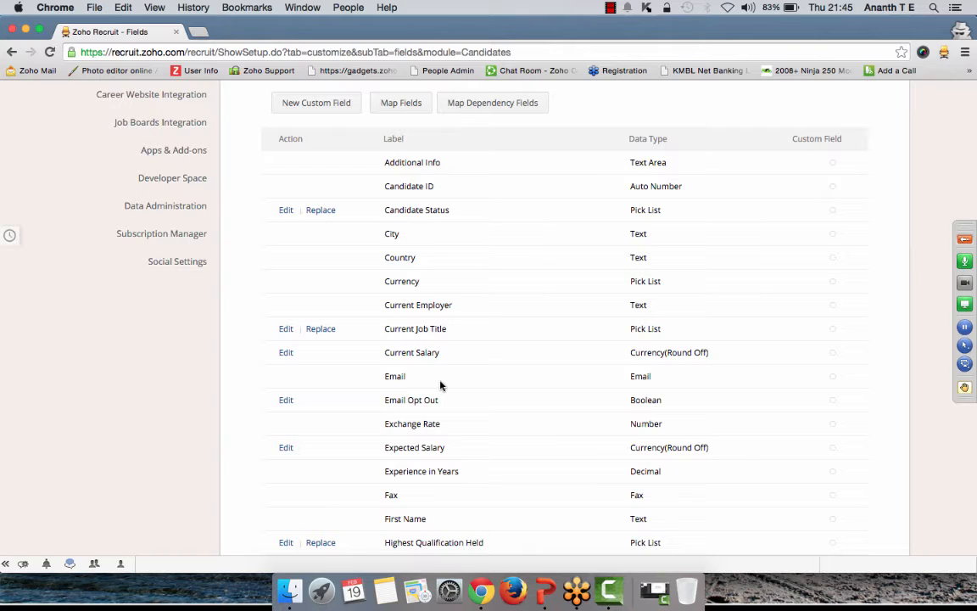
Create an Email-type custom field labelled Secondary Email for the Candidates module and save it.
{"action": "left_click", "coordinate": [321, 107]}
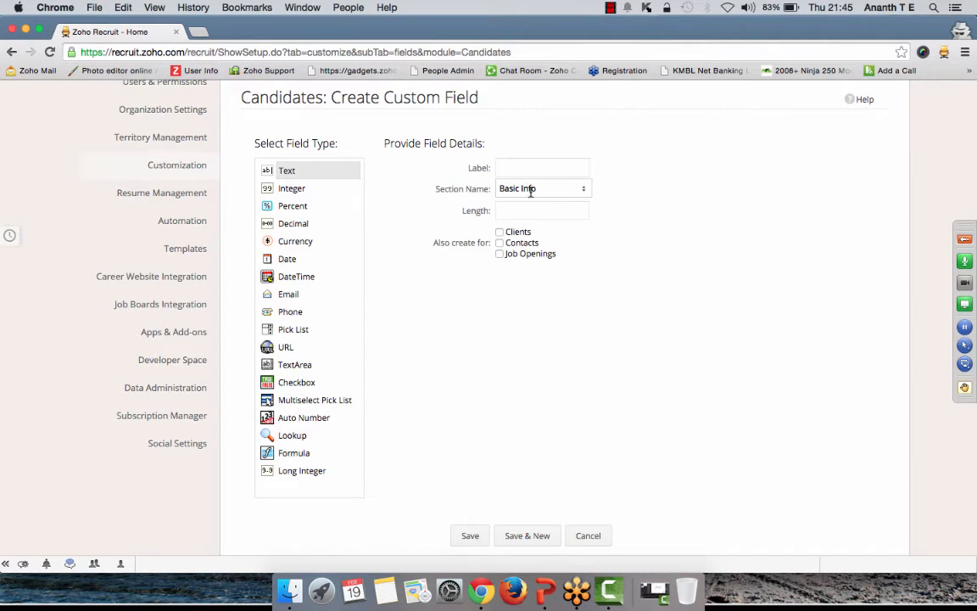
{"action": "left_click", "coordinate": [522, 167]}
{"action": "left_click", "coordinate": [348, 293]}
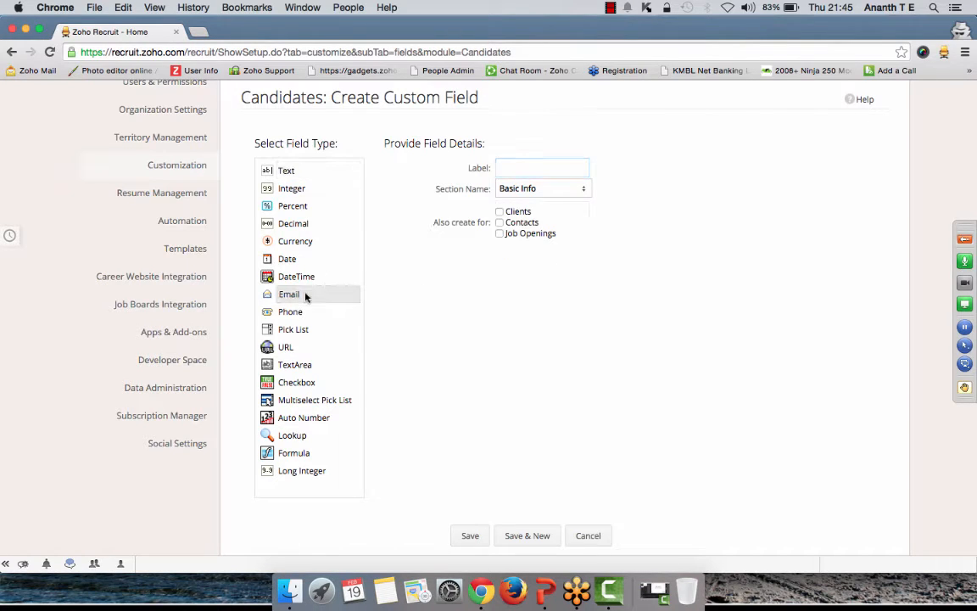
{"action": "left_click", "coordinate": [509, 167]}
{"action": "type", "text": "Secondary "}
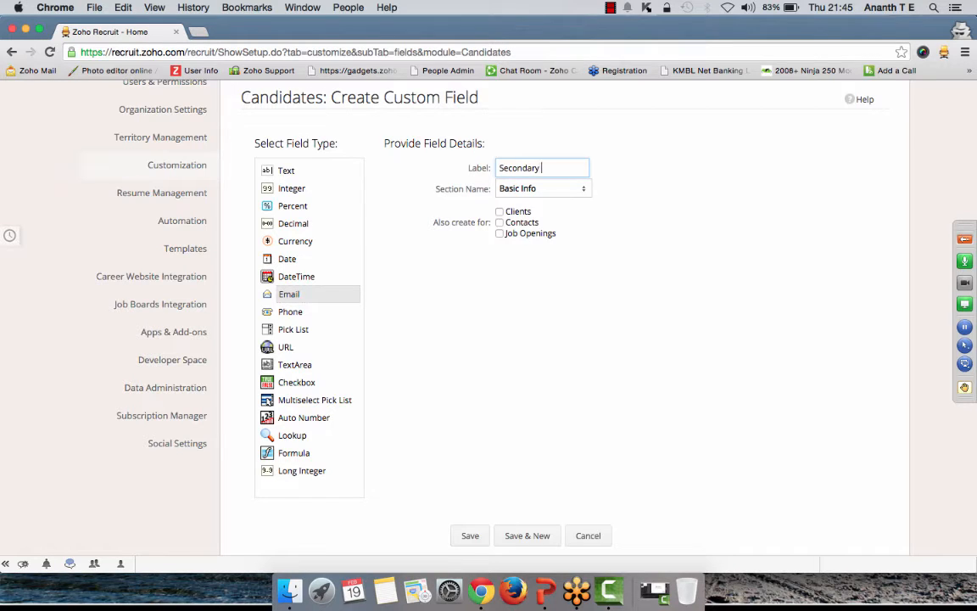
{"action": "type", "text": "Email"}
{"action": "left_click", "coordinate": [470, 538]}
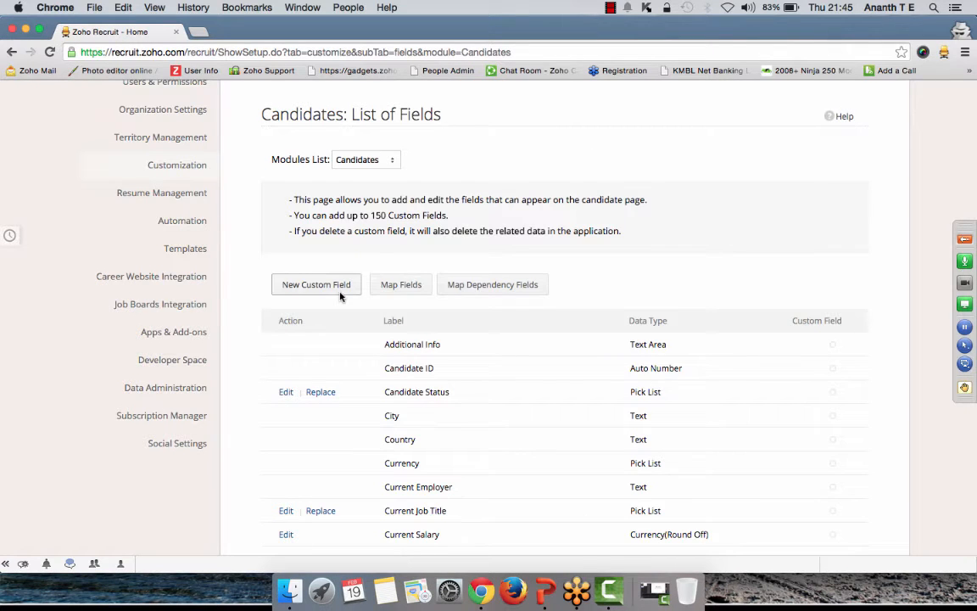
Switch the field list to the Job Openings module and start a new custom field of type TextArea.
{"action": "scroll", "coordinate": [339, 284], "scroll_direction": "up", "scroll_amount": 1}
{"action": "left_click", "coordinate": [366, 175]}
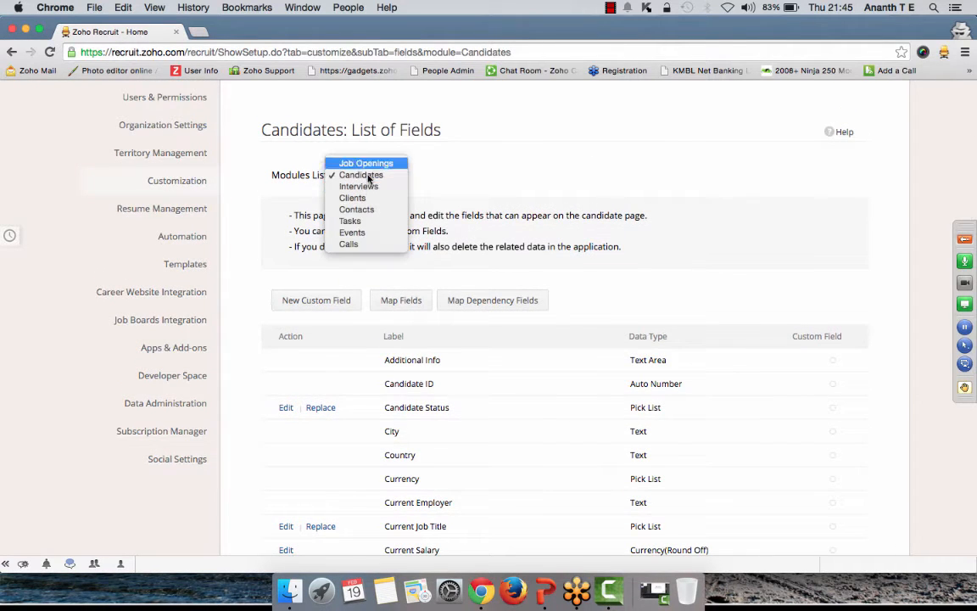
{"action": "left_click", "coordinate": [365, 163]}
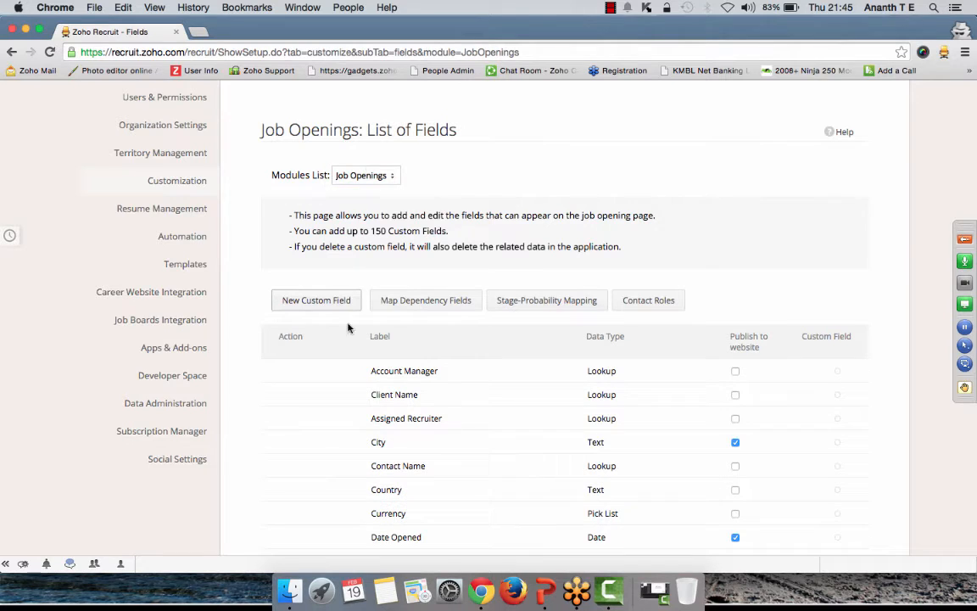
{"action": "left_click", "coordinate": [322, 301]}
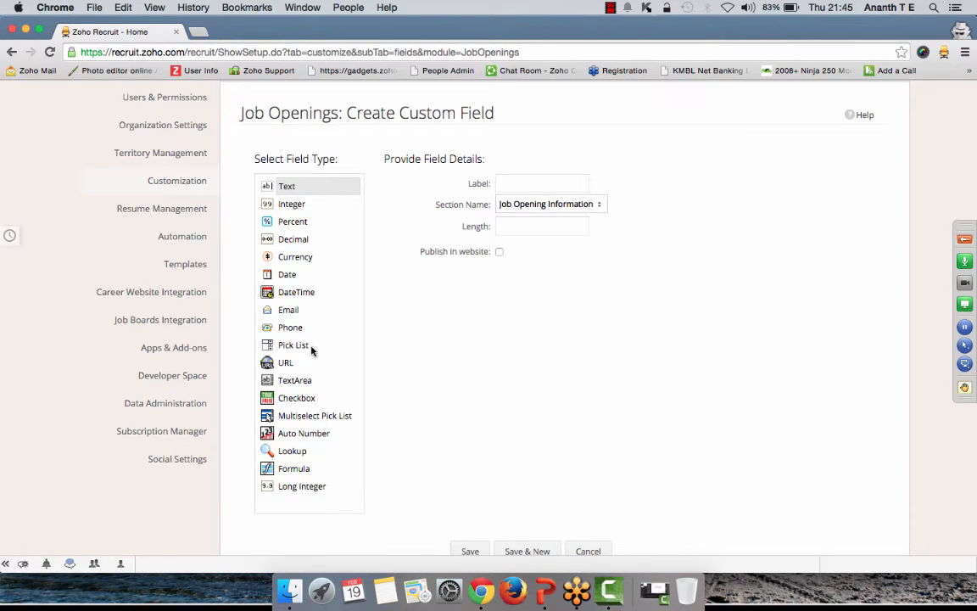
{"action": "left_click", "coordinate": [303, 380]}
Label the new job opening field "Roles & Resp.".
{"action": "left_click", "coordinate": [532, 181]}
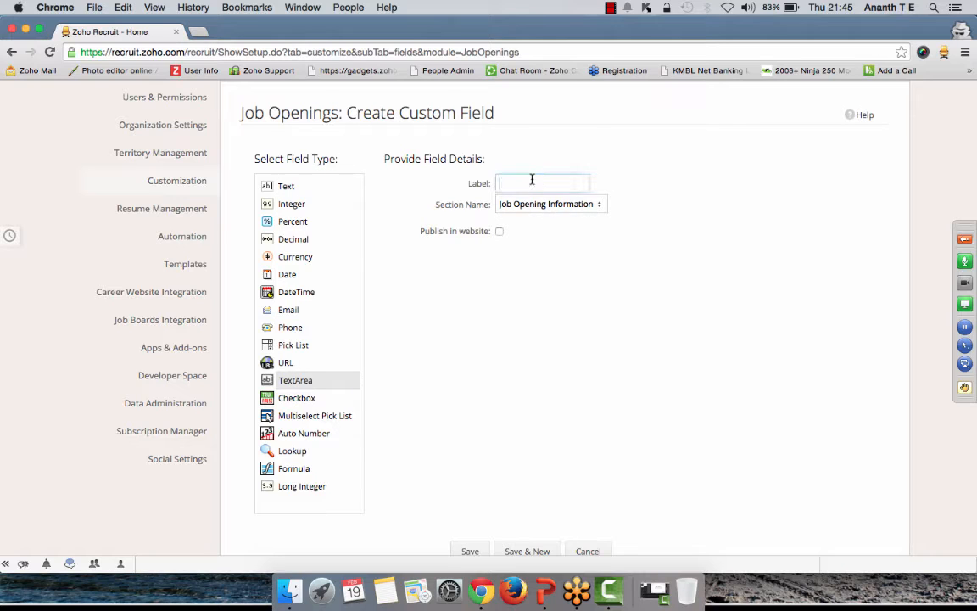
{"action": "type", "text": "Roles"}
{"action": "type", "text": " & Re"}
{"action": "type", "text": "por"}
{"action": "key", "text": "BackSpace"}
{"action": "key", "text": "BackSpace"}
{"action": "key", "text": "BackSpace"}
{"action": "type", "text": "sp."}
Enable publishing the new field on the website and save the custom field.
{"action": "left_click_drag", "start_coordinate": [495, 232], "coordinate": [408, 230]}
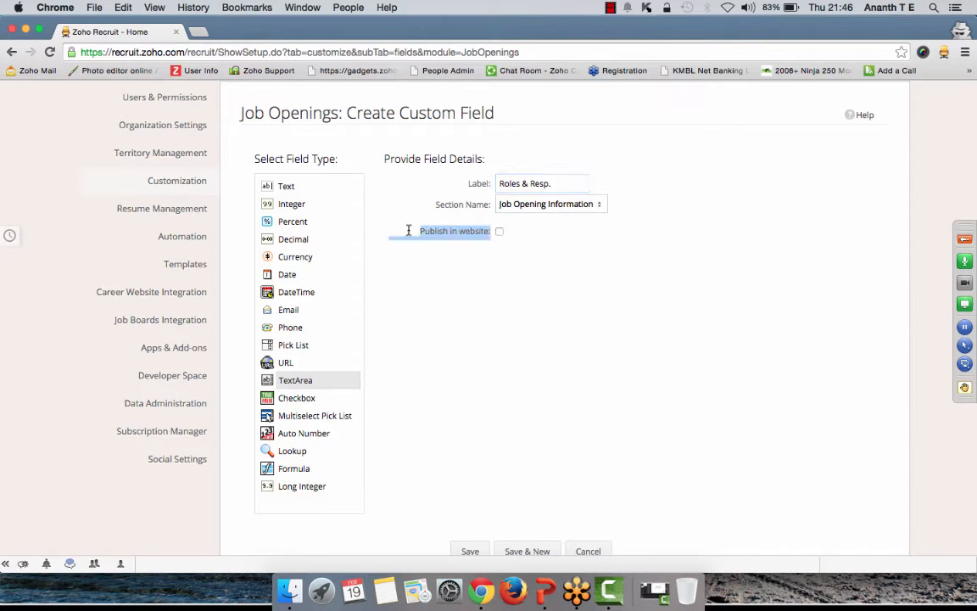
{"action": "left_click", "coordinate": [511, 248]}
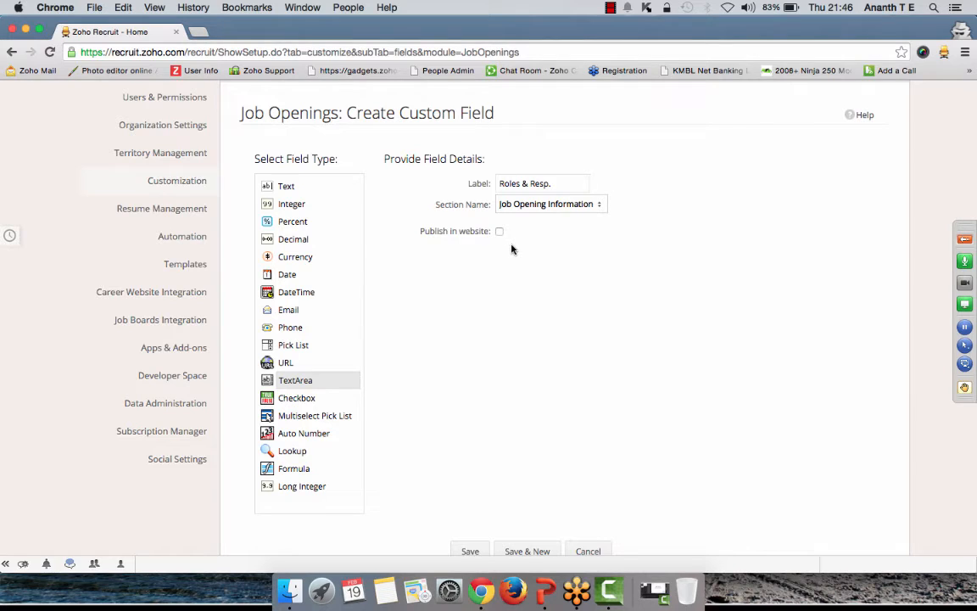
{"action": "left_click", "coordinate": [499, 232]}
{"action": "left_click", "coordinate": [471, 551]}
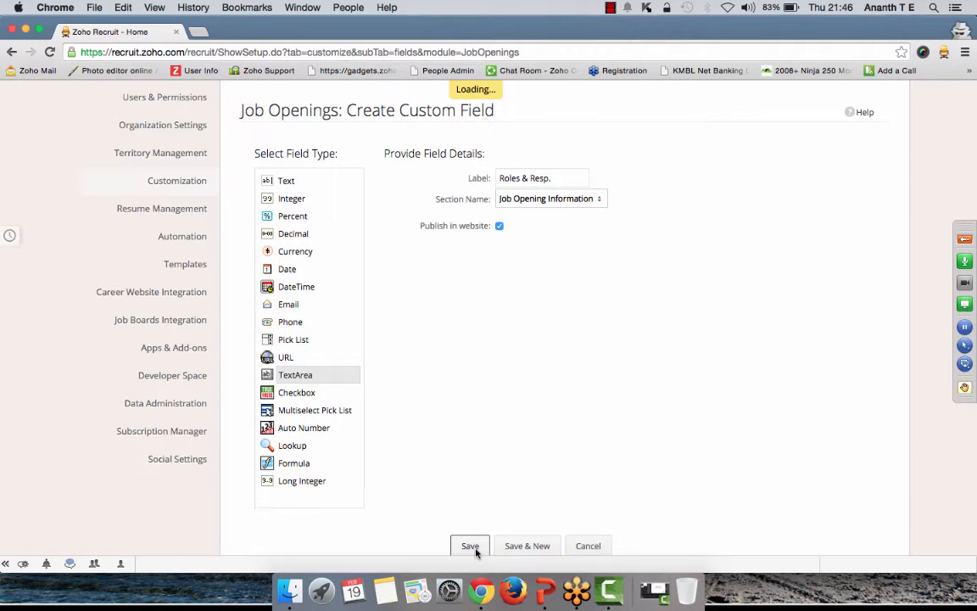
Leave the customization settings and open the list of all job openings.
{"action": "scroll", "coordinate": [486, 407], "scroll_direction": "up", "scroll_amount": 3}
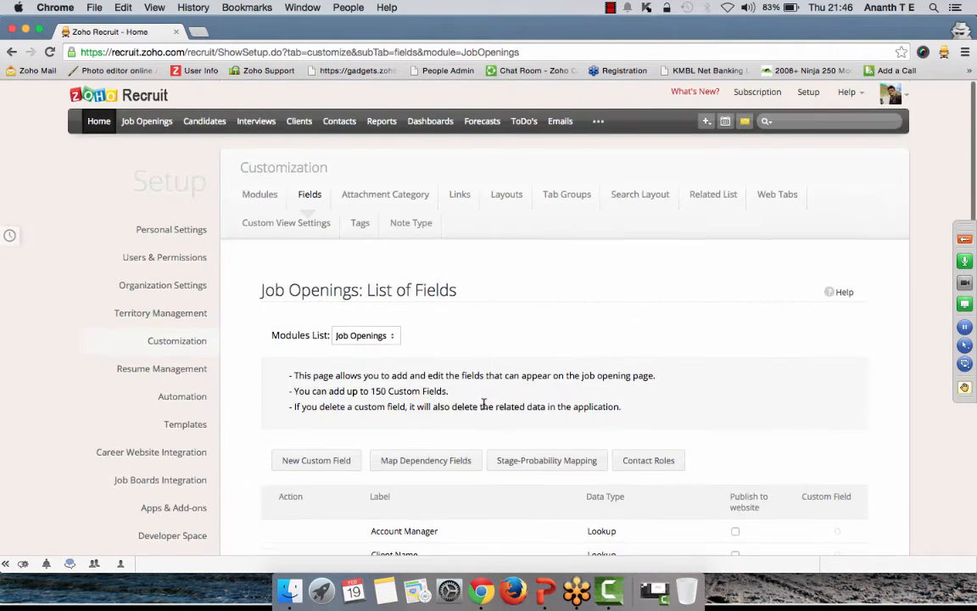
{"action": "left_click", "coordinate": [151, 121]}
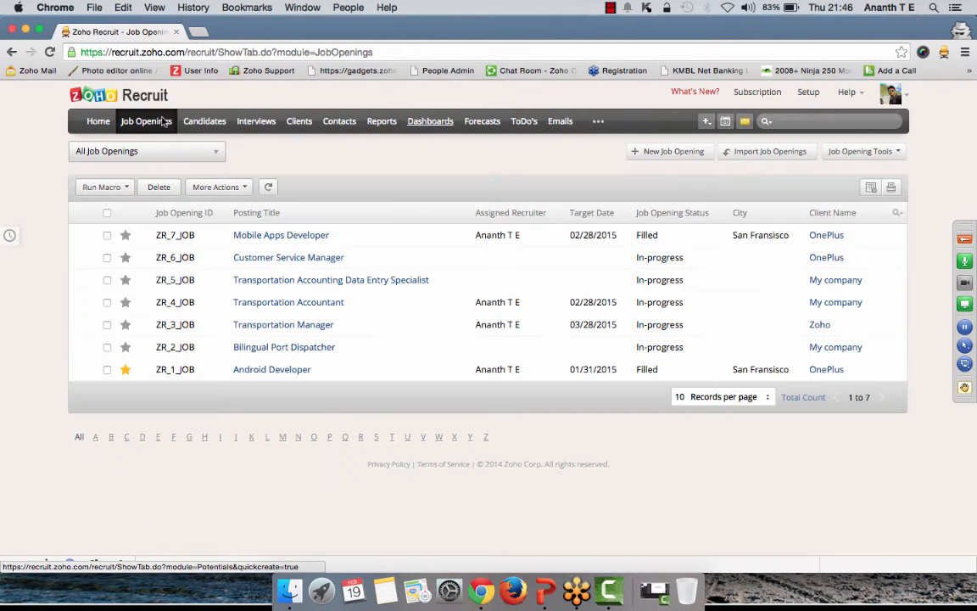
Start a new job opening form and check where the "Roles & Resp." field sits in the Job Opening Information section.
{"action": "left_click", "coordinate": [665, 151]}
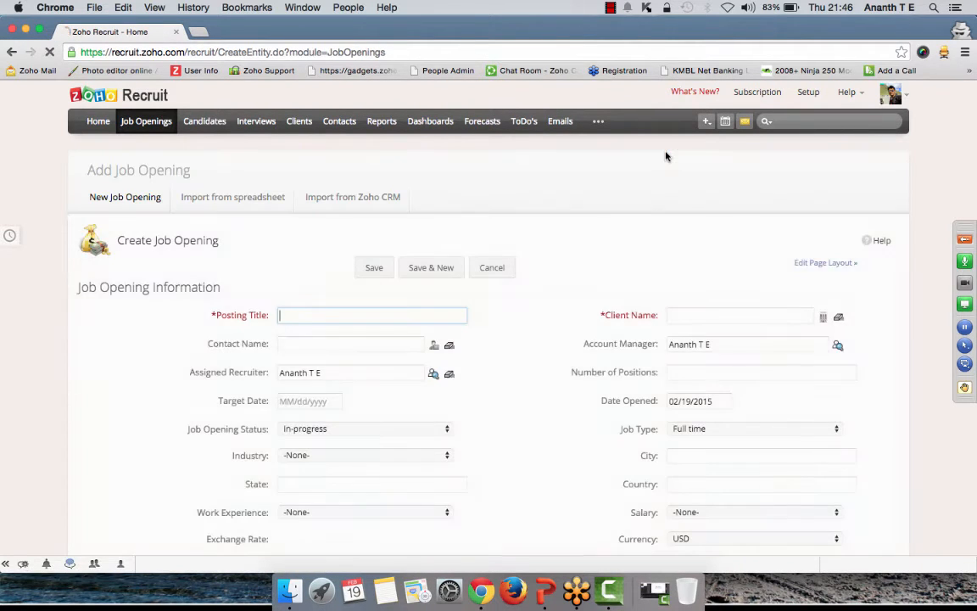
{"action": "scroll", "coordinate": [523, 378], "scroll_direction": "down", "scroll_amount": 3}
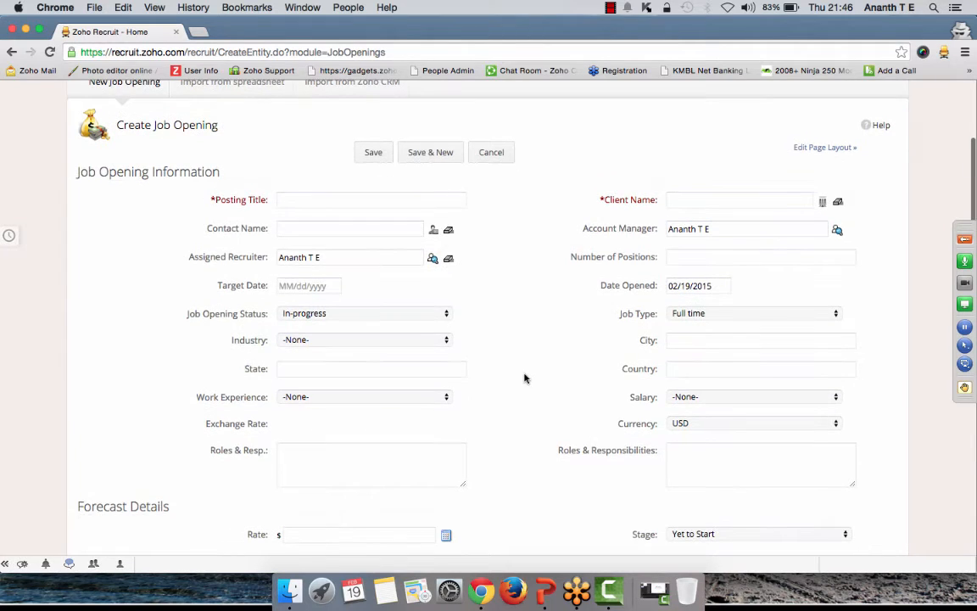
{"action": "triple_click", "coordinate": [212, 450]}
{"action": "left_click_drag", "start_coordinate": [212, 449], "coordinate": [279, 445]}
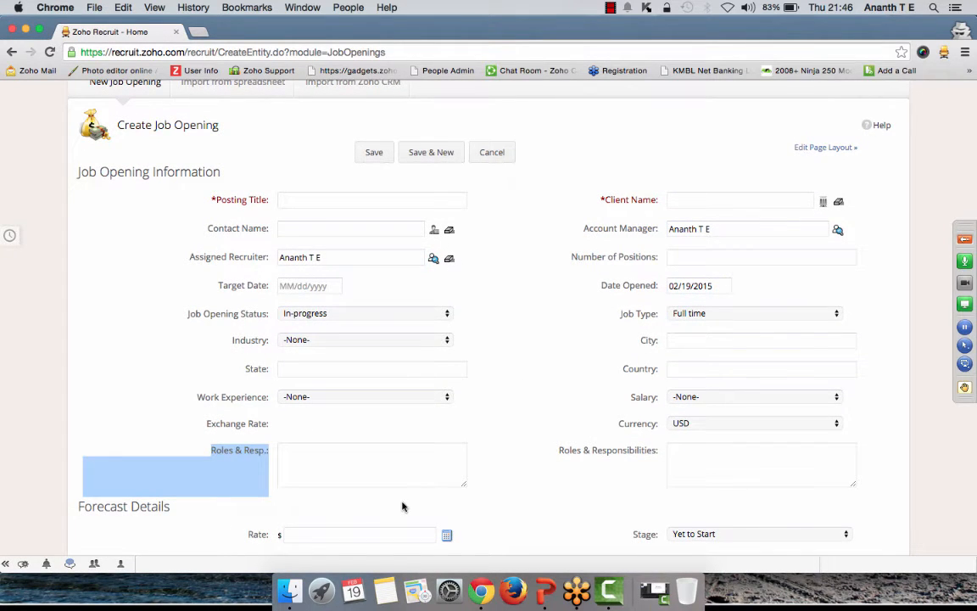
{"action": "scroll", "coordinate": [402, 507], "scroll_direction": "up", "scroll_amount": 3}
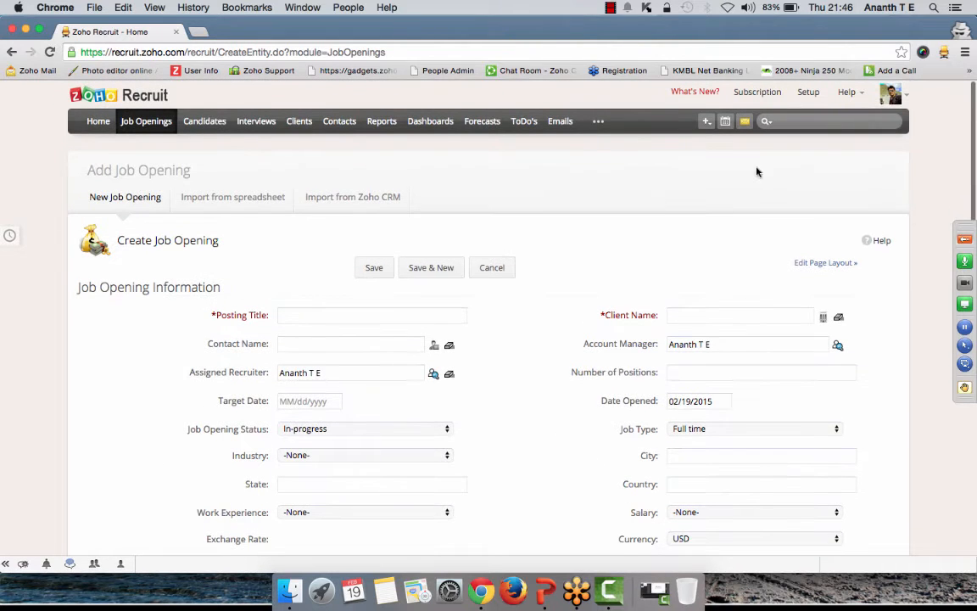
Go to the customization settings in Setup and open the page layout editor for the Job Openings module.
{"action": "left_click", "coordinate": [810, 93]}
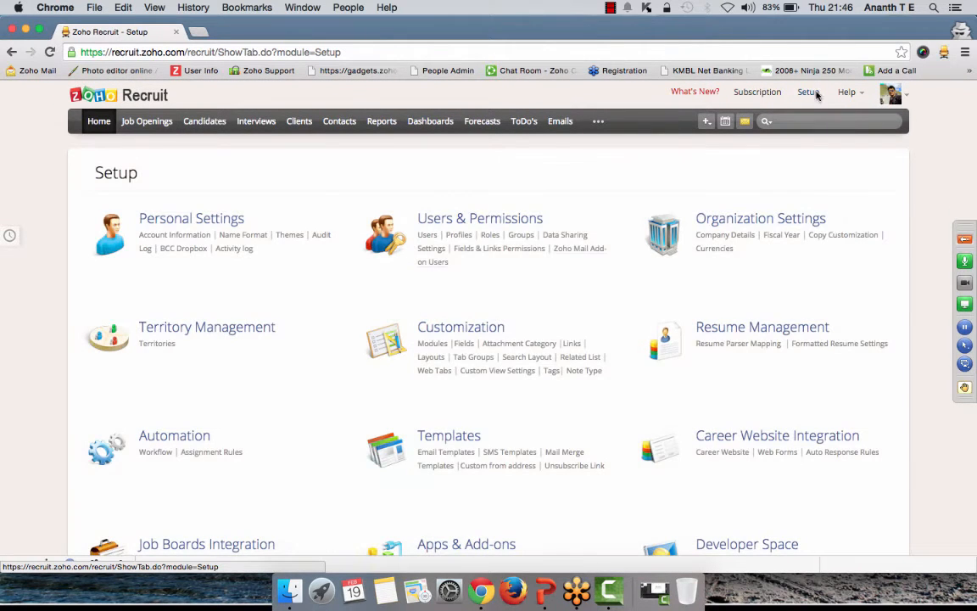
{"action": "left_click", "coordinate": [462, 328]}
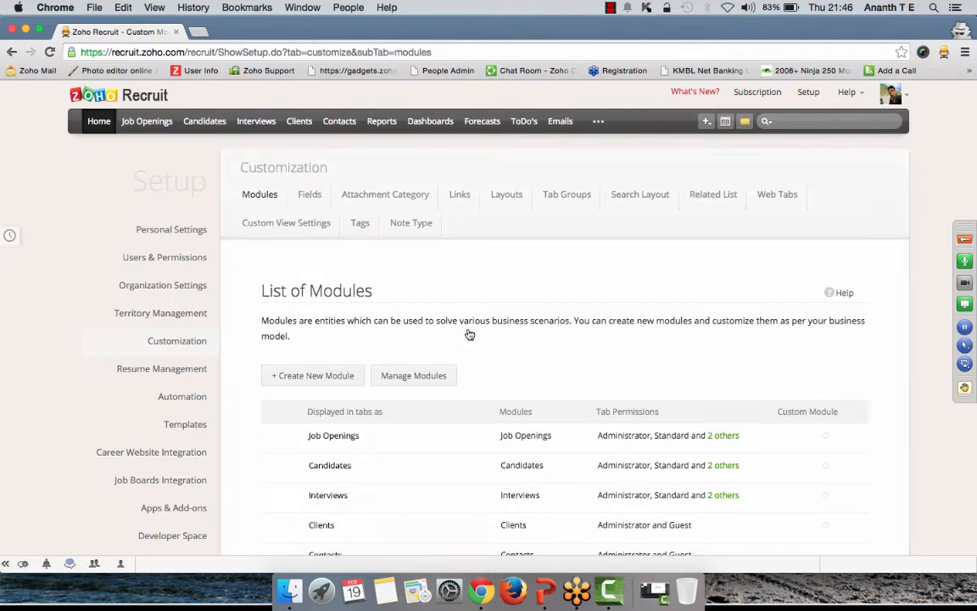
{"action": "right_click", "coordinate": [508, 195]}
{"action": "left_click", "coordinate": [509, 196]}
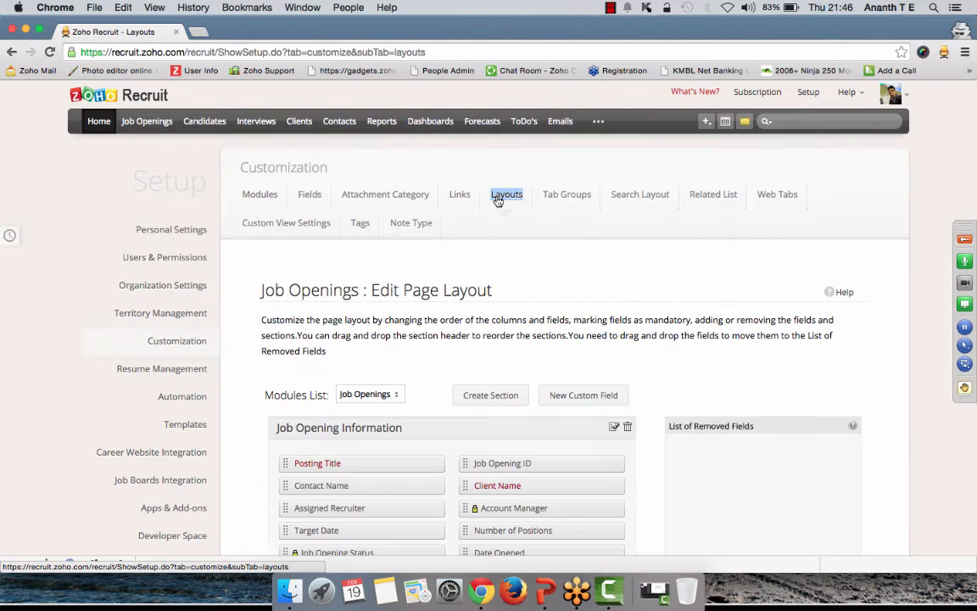
Move the "Roles & Resp." field directly below Contact Name in the Job Opening Information section of the layout.
{"action": "scroll", "coordinate": [523, 353], "scroll_direction": "down", "scroll_amount": 4}
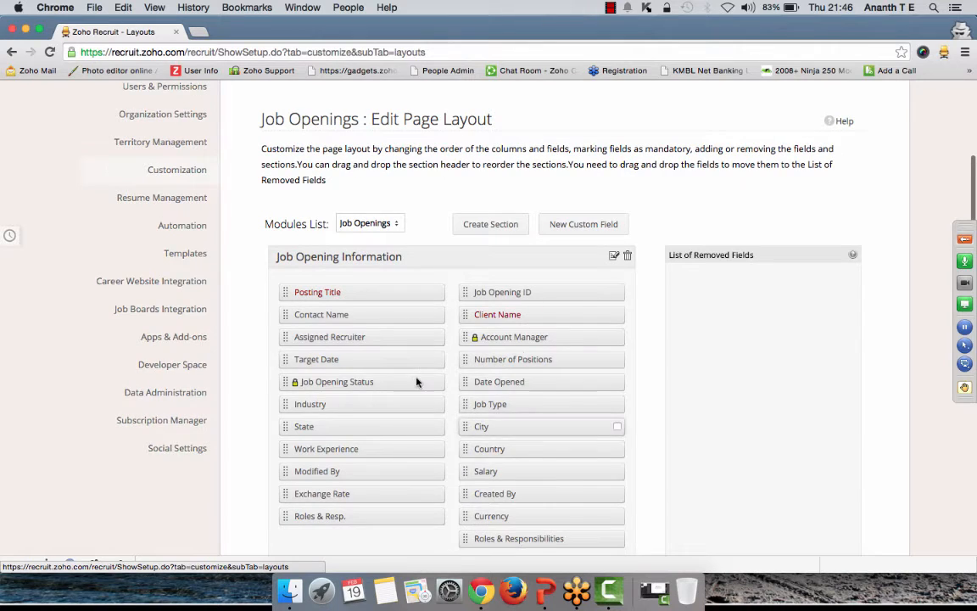
{"action": "scroll", "coordinate": [458, 403], "scroll_direction": "down", "scroll_amount": 1}
{"action": "scroll", "coordinate": [509, 424], "scroll_direction": "down", "scroll_amount": 2}
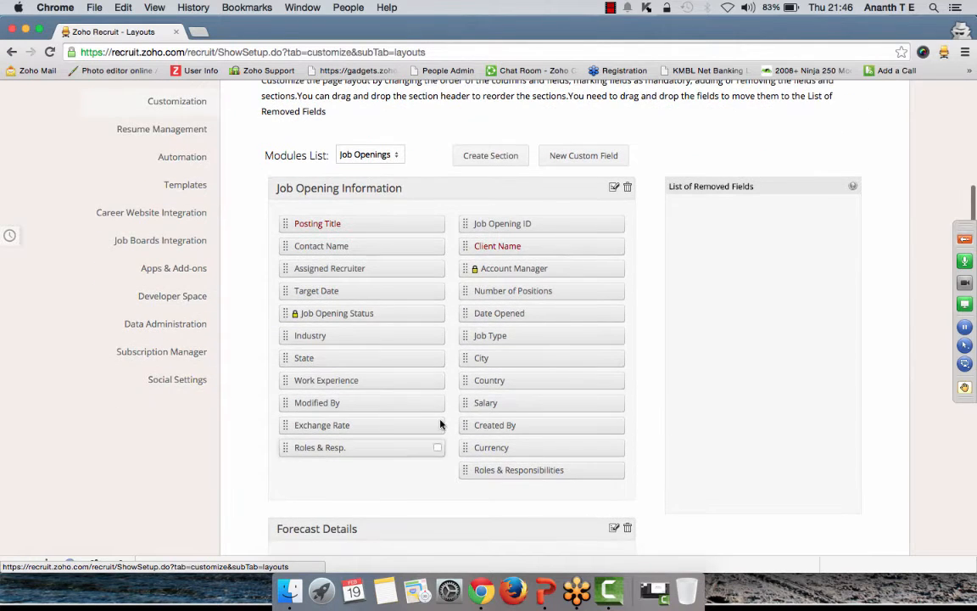
{"action": "left_click_drag", "start_coordinate": [393, 450], "coordinate": [389, 270]}
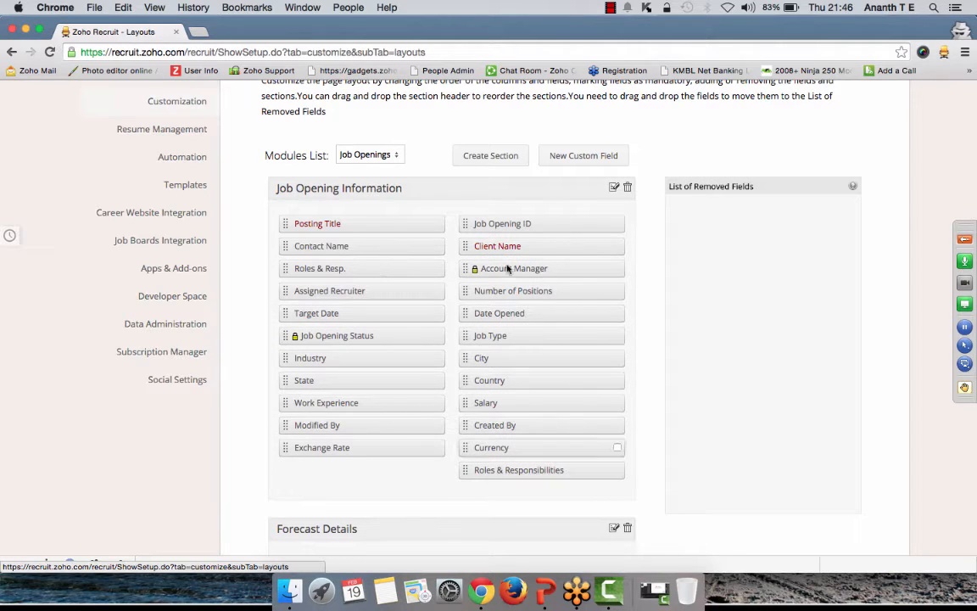
Remove the "Roles & Responsibilities" field from the job opening layout and save the layout.
{"action": "left_click_drag", "start_coordinate": [512, 470], "coordinate": [768, 330]}
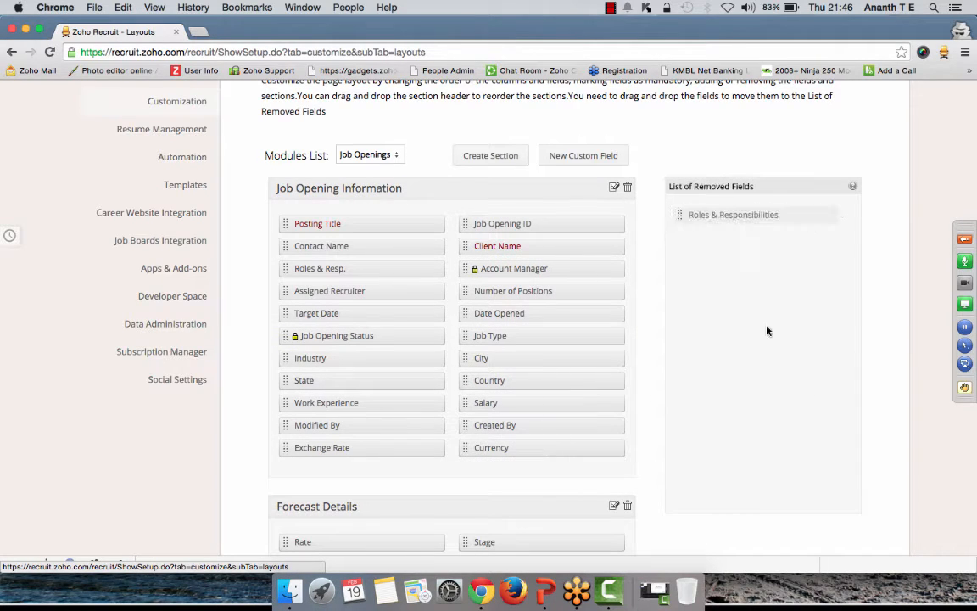
{"action": "scroll", "coordinate": [866, 306], "scroll_direction": "down", "scroll_amount": 10}
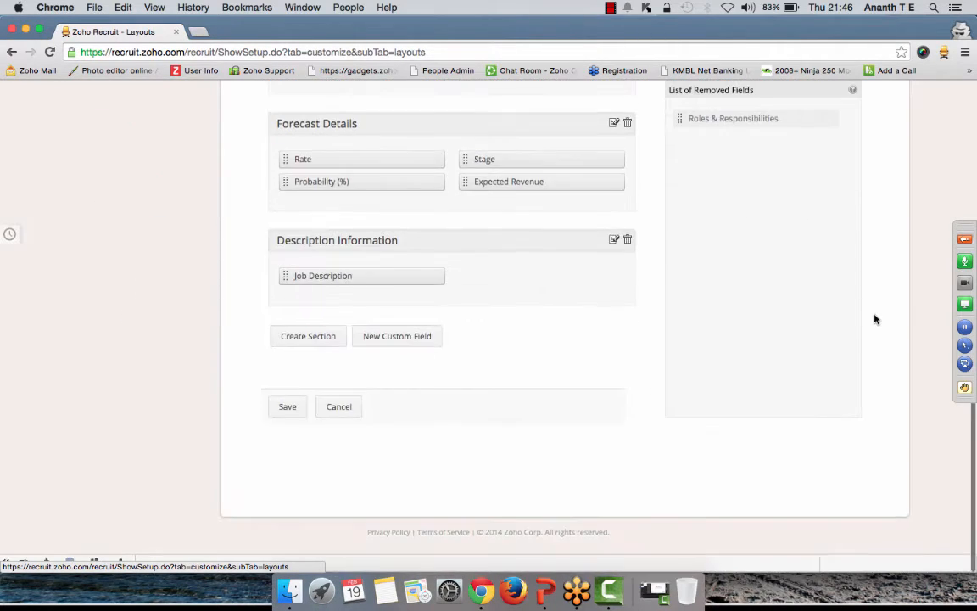
{"action": "left_click", "coordinate": [302, 407]}
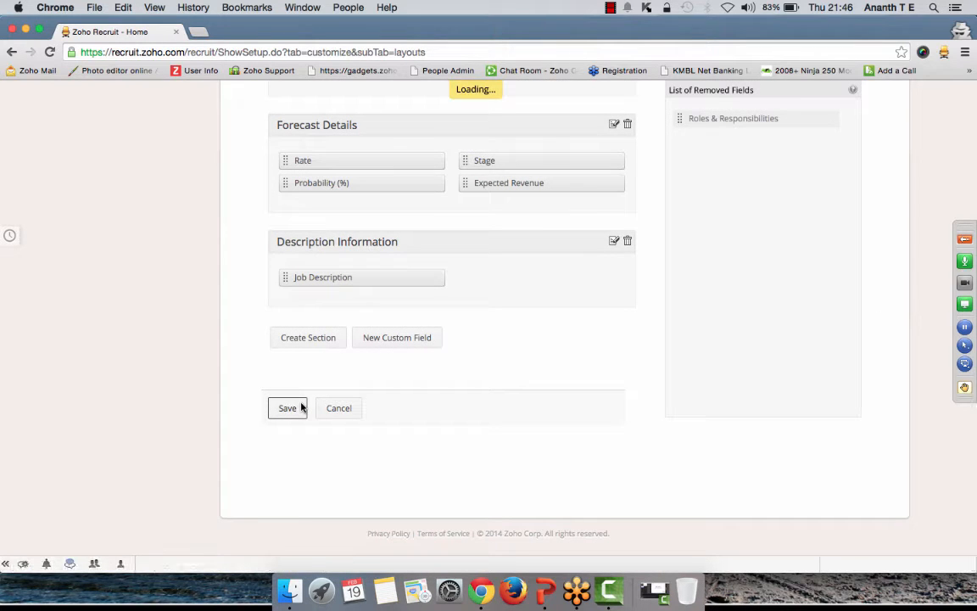
{"action": "scroll", "coordinate": [301, 407], "scroll_direction": "up", "scroll_amount": 10}
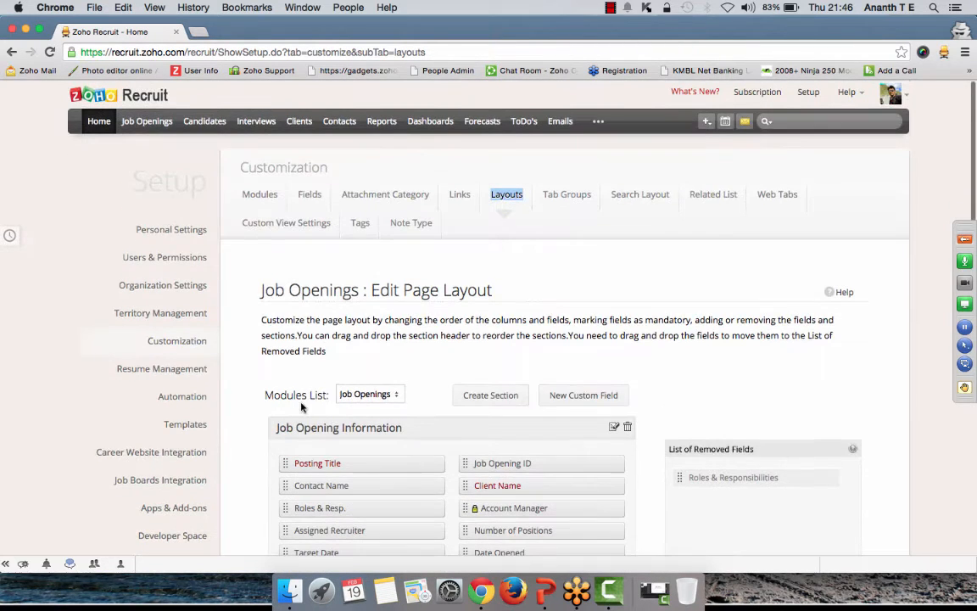
Open a new job opening form from the Job Openings list and check the rearranged field layout.
{"action": "left_click", "coordinate": [146, 121]}
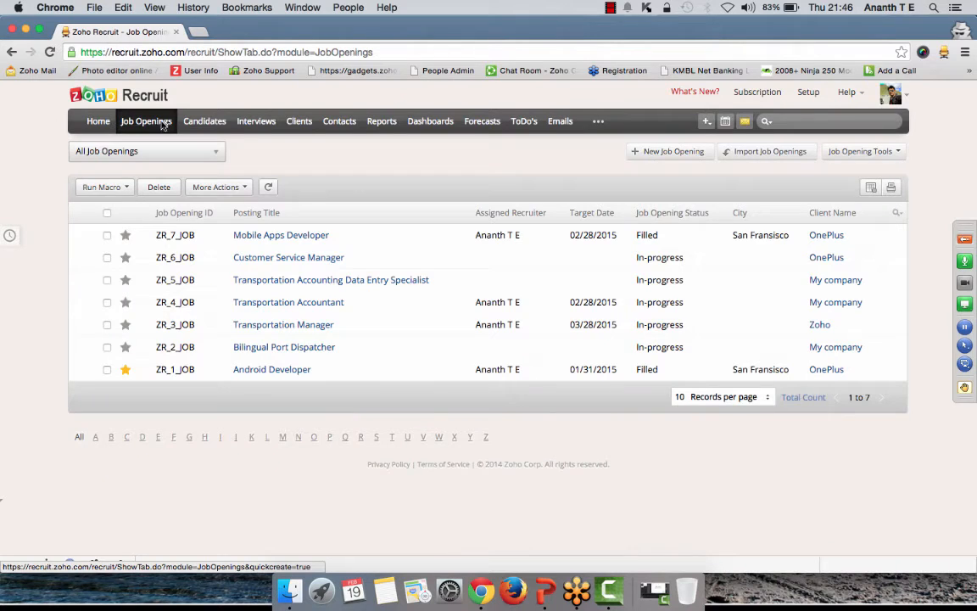
{"action": "left_click", "coordinate": [644, 150]}
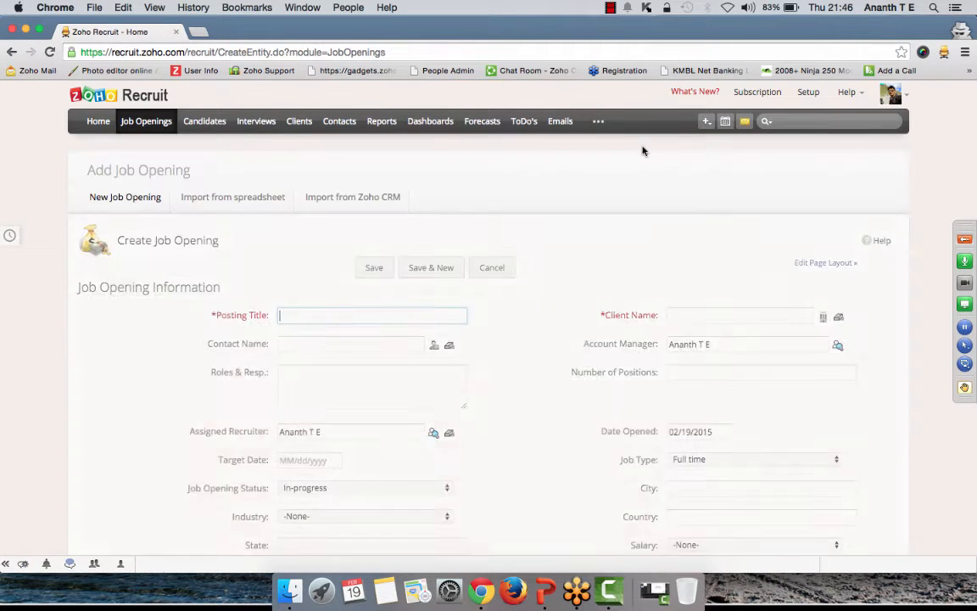
{"action": "scroll", "coordinate": [377, 356], "scroll_direction": "down", "scroll_amount": 1}
{"action": "left_click_drag", "start_coordinate": [362, 351], "coordinate": [217, 358]}
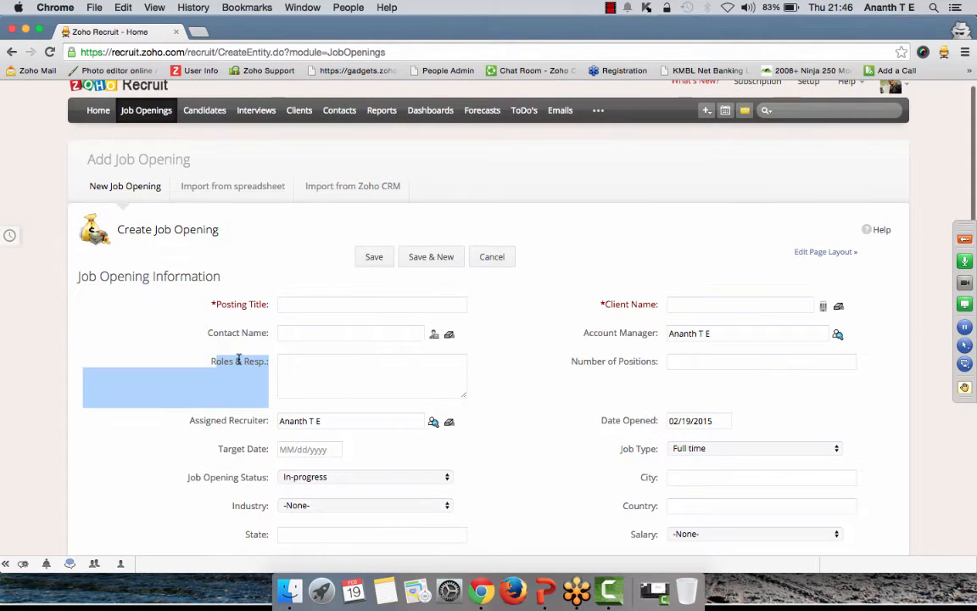
{"action": "scroll", "coordinate": [619, 455], "scroll_direction": "down", "scroll_amount": 5}
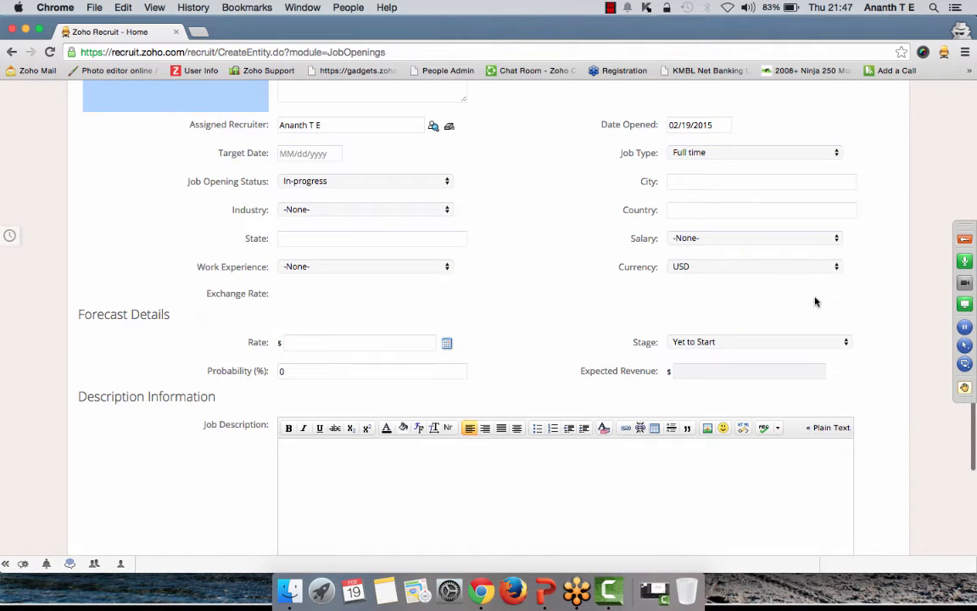
{"action": "scroll", "coordinate": [815, 302], "scroll_direction": "up", "scroll_amount": 5}
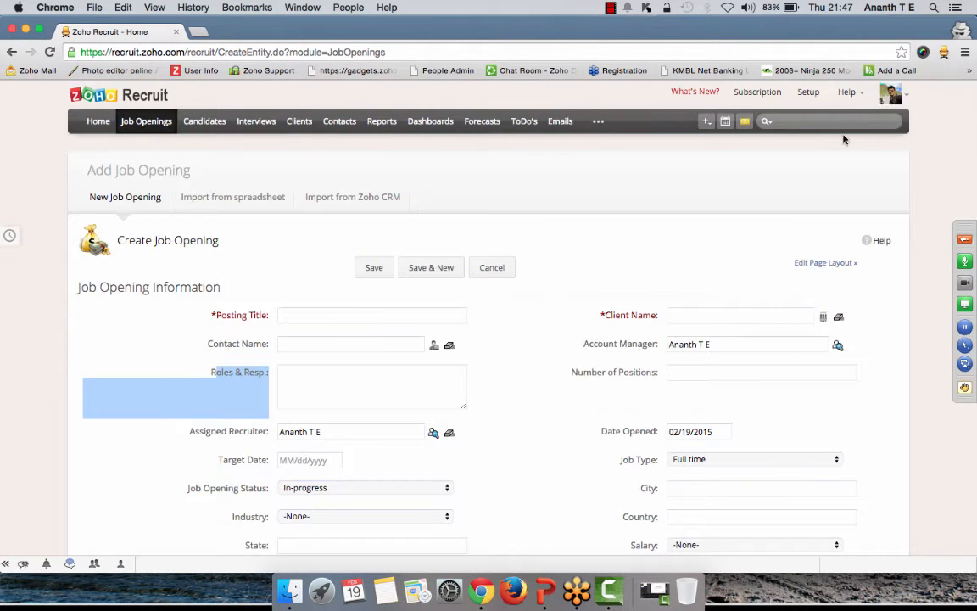
Return to the customization settings in Setup and show the list of fields for the Candidates module.
{"action": "left_click", "coordinate": [809, 93]}
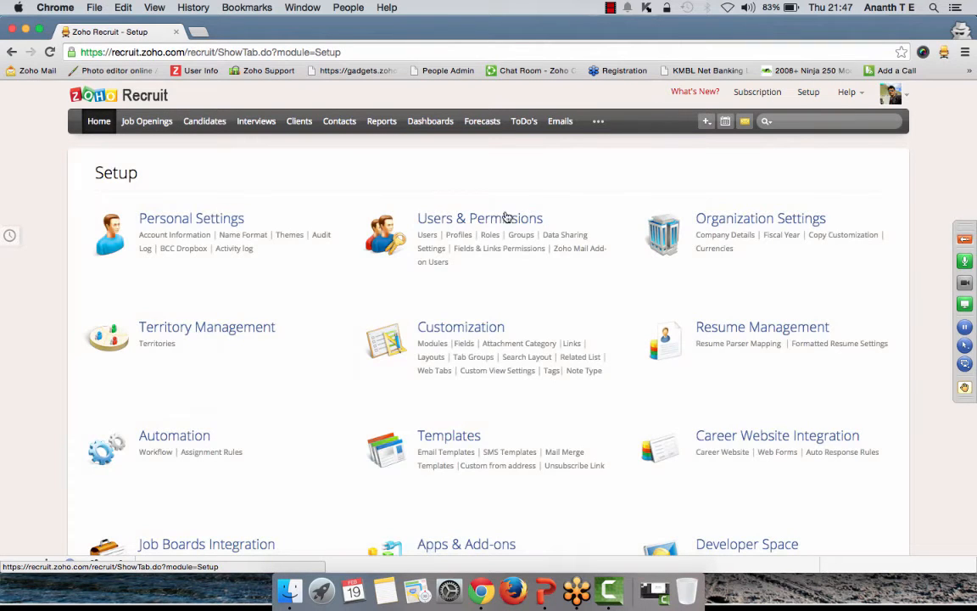
{"action": "left_click", "coordinate": [457, 333]}
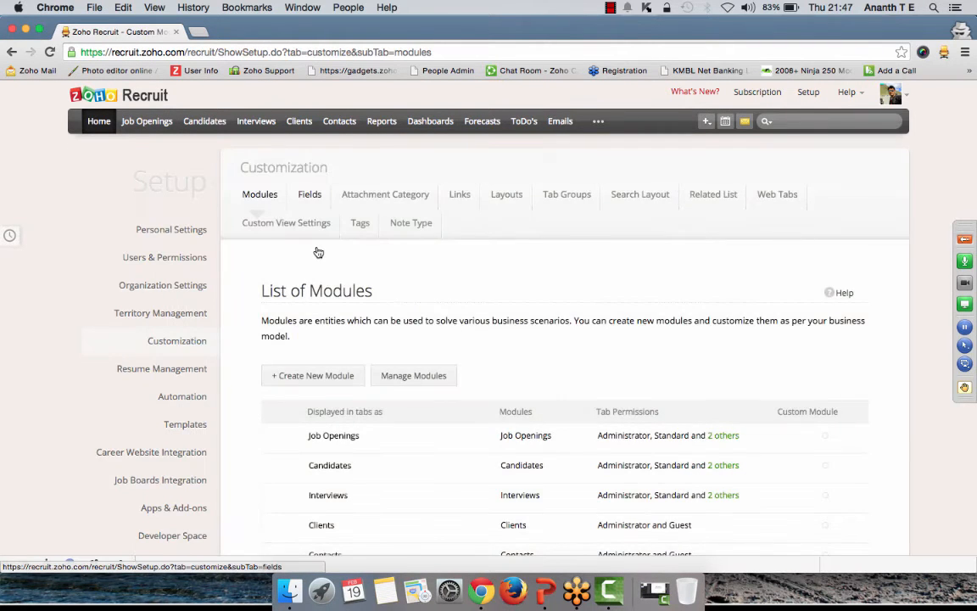
{"action": "left_click", "coordinate": [308, 194]}
{"action": "scroll", "coordinate": [449, 424], "scroll_direction": "down", "scroll_amount": 3}
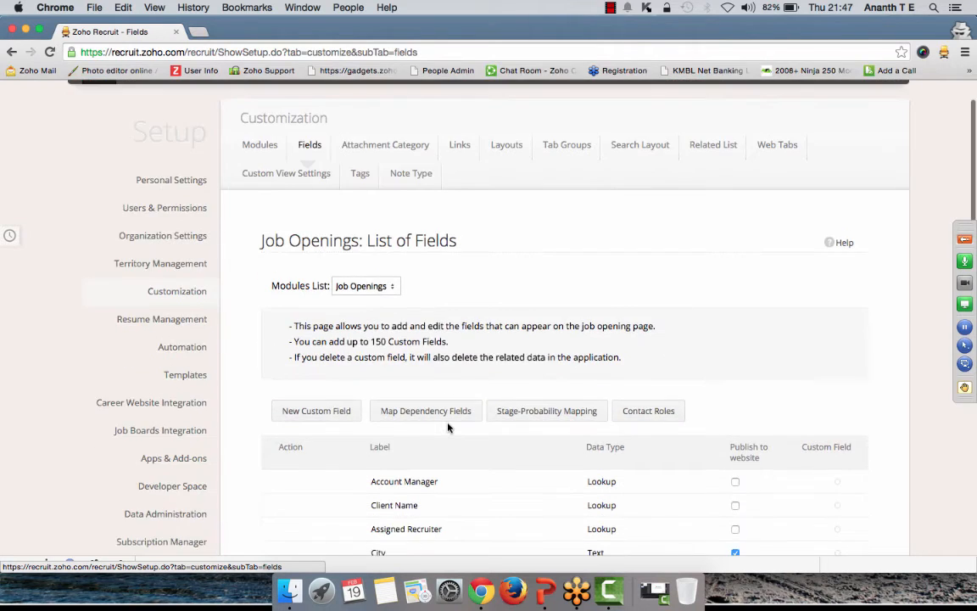
{"action": "scroll", "coordinate": [633, 451], "scroll_direction": "down", "scroll_amount": 1}
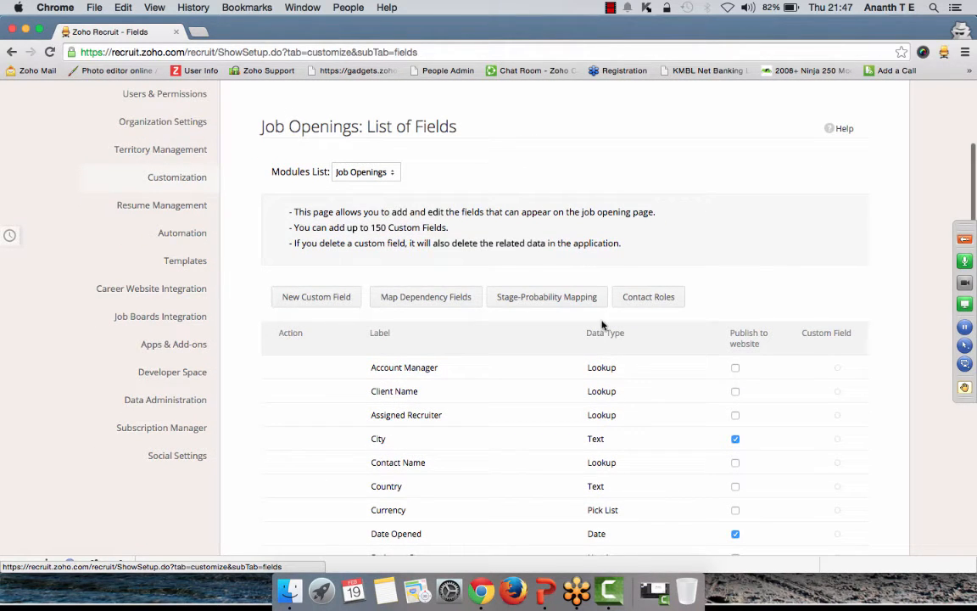
{"action": "left_click", "coordinate": [365, 171]}
{"action": "left_click", "coordinate": [368, 184]}
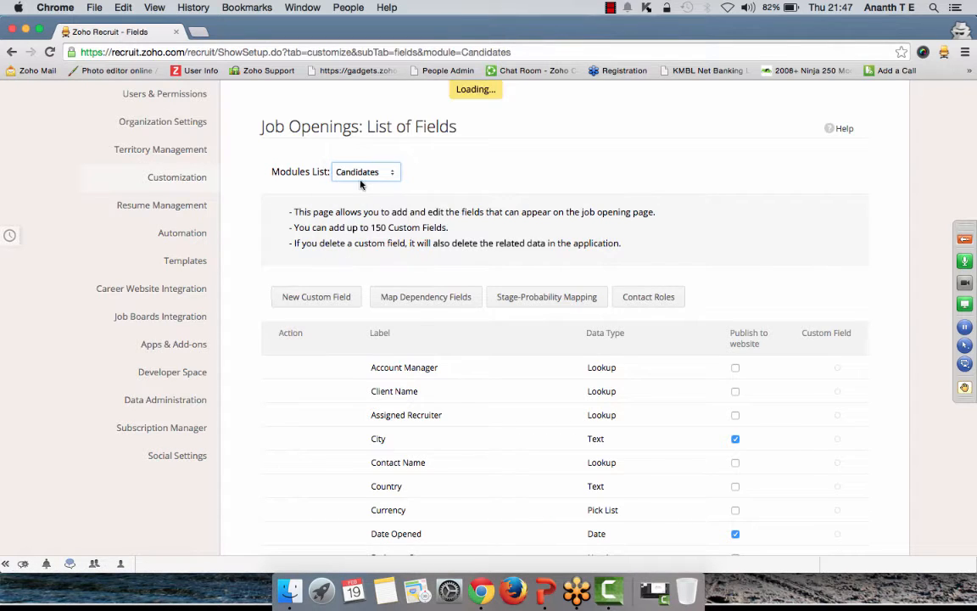
Start a new custom field for Candidates and review the options of the Multiselect Pick List, Integer and Text types.
{"action": "left_click", "coordinate": [335, 299]}
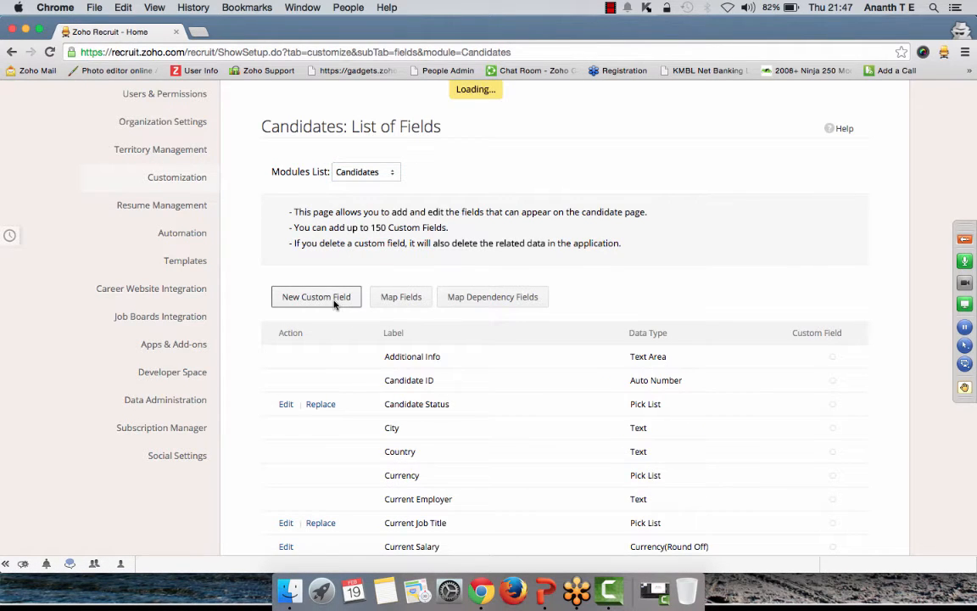
{"action": "scroll", "coordinate": [429, 307], "scroll_direction": "down", "scroll_amount": 1}
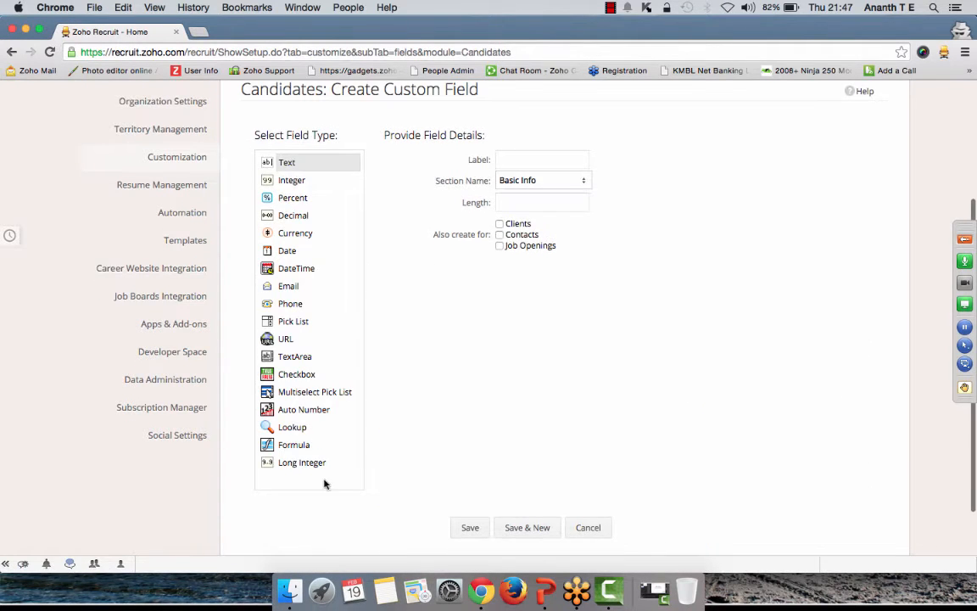
{"action": "left_click", "coordinate": [312, 394]}
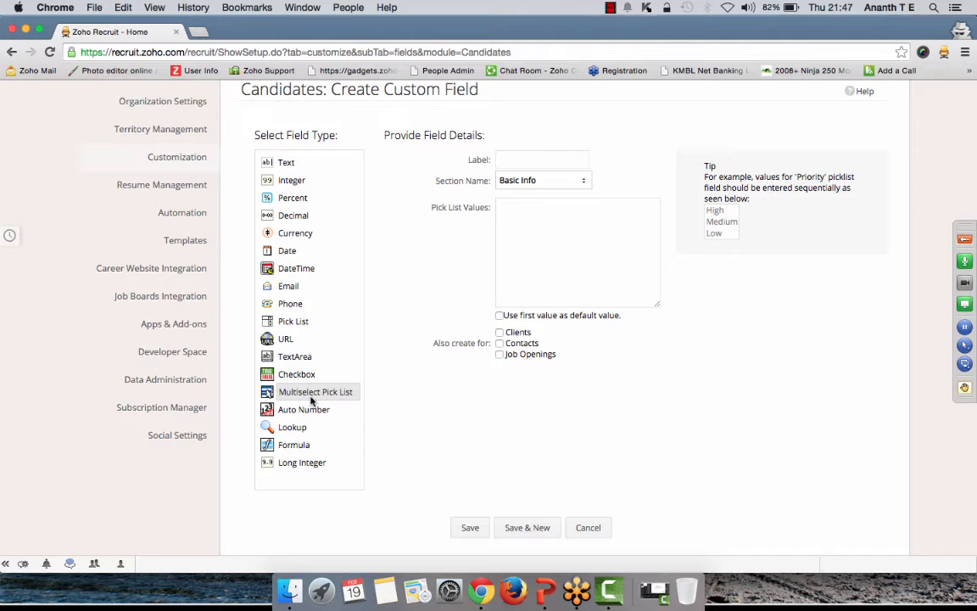
{"action": "left_click", "coordinate": [288, 181]}
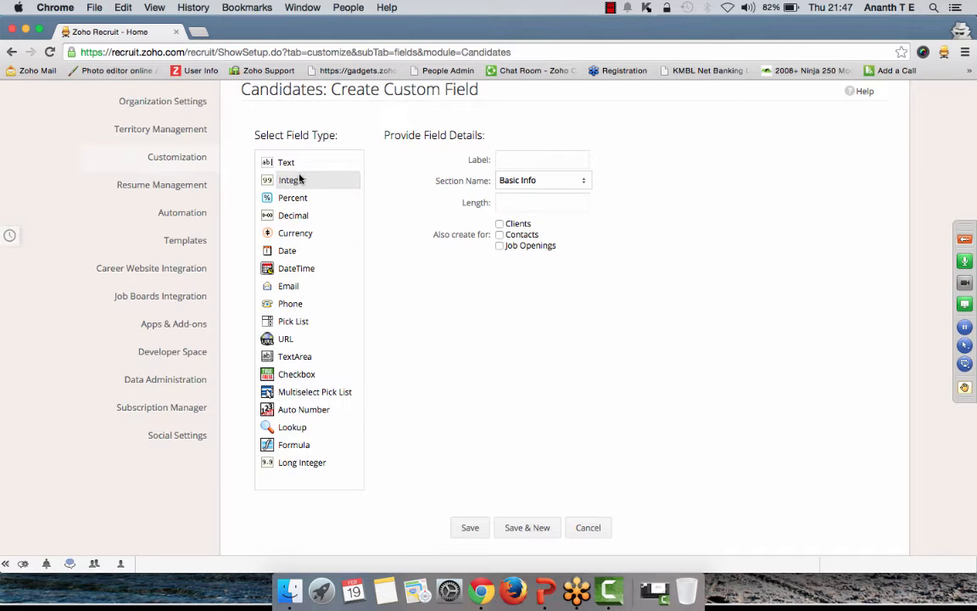
{"action": "left_click", "coordinate": [297, 162]}
{"action": "scroll", "coordinate": [491, 196], "scroll_direction": "up", "scroll_amount": 2}
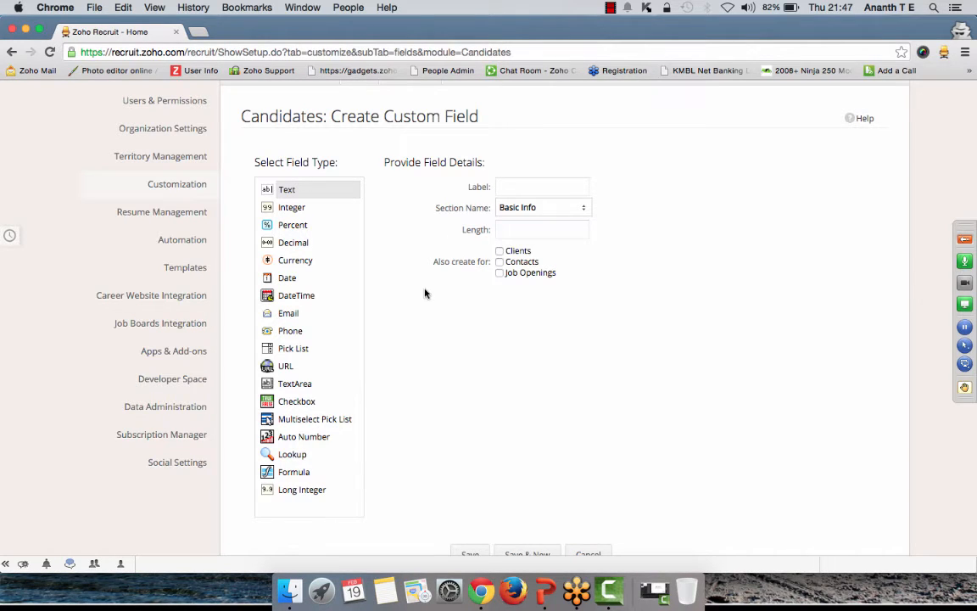
{"action": "scroll", "coordinate": [348, 381], "scroll_direction": "up", "scroll_amount": 5}
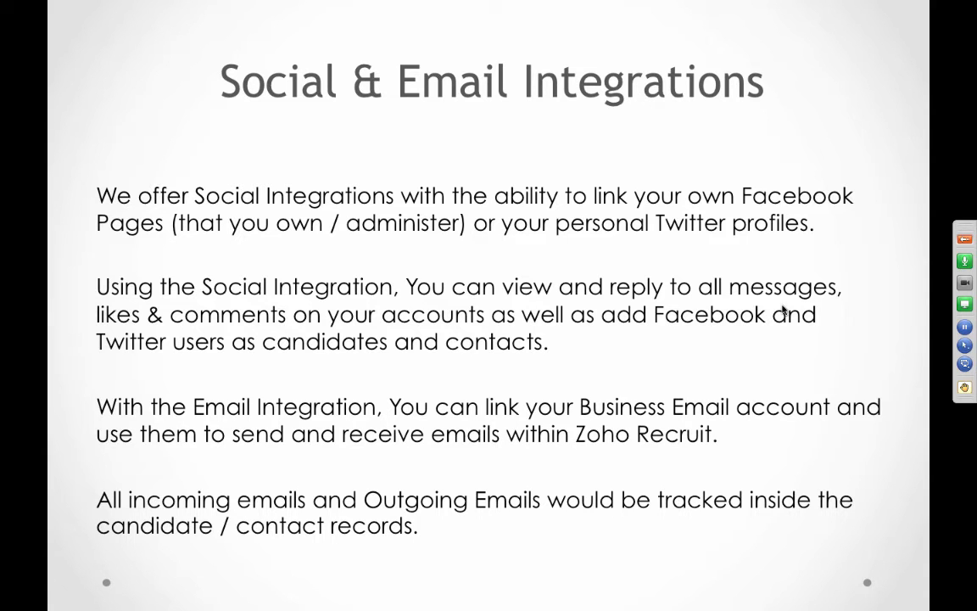
Switch from the slides back to Zoho Recruit in Chrome and open the Social module to view the Twitter feeds.
{"action": "key", "text": "super+Tab"}
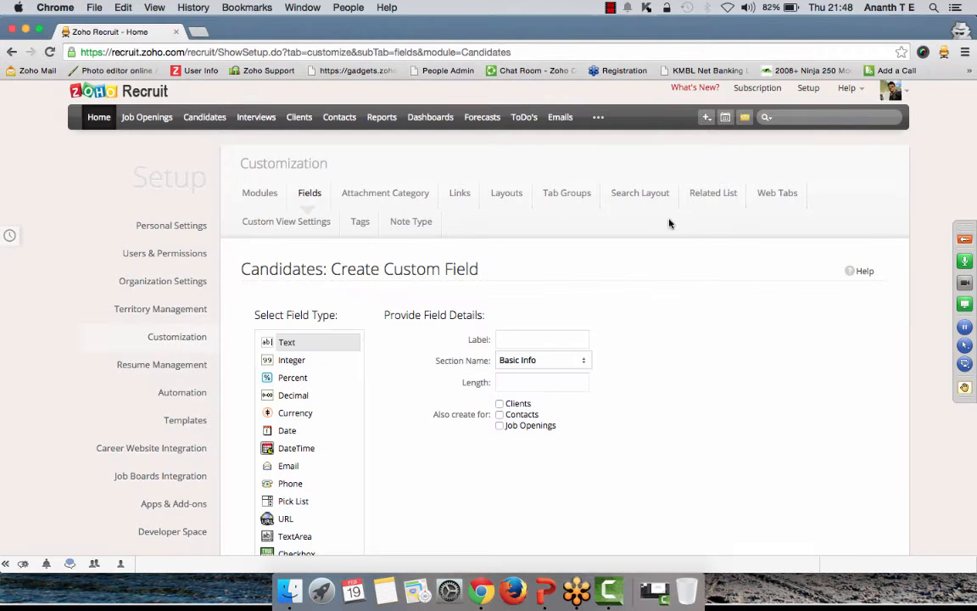
{"action": "left_click", "coordinate": [598, 118]}
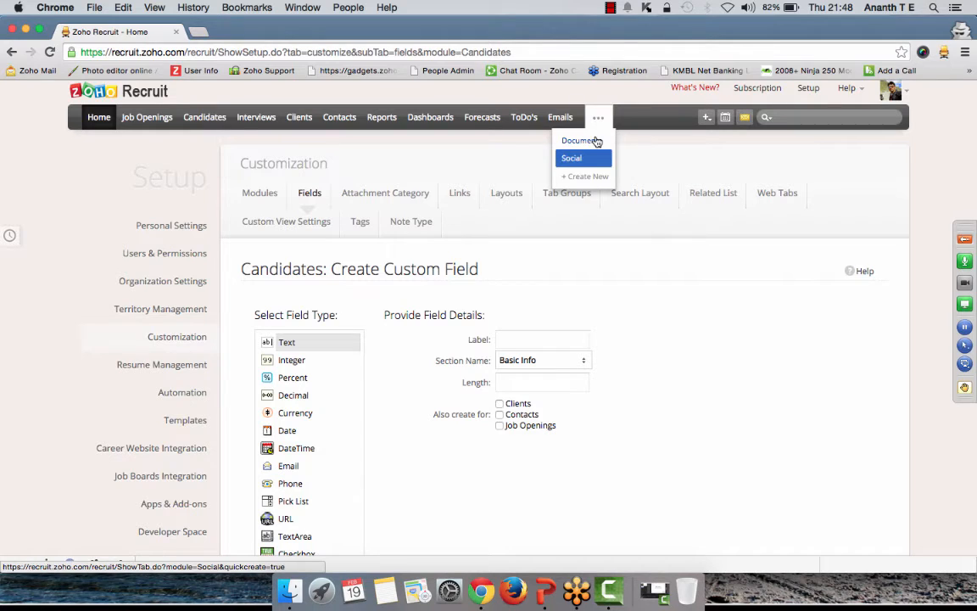
{"action": "left_click", "coordinate": [584, 166]}
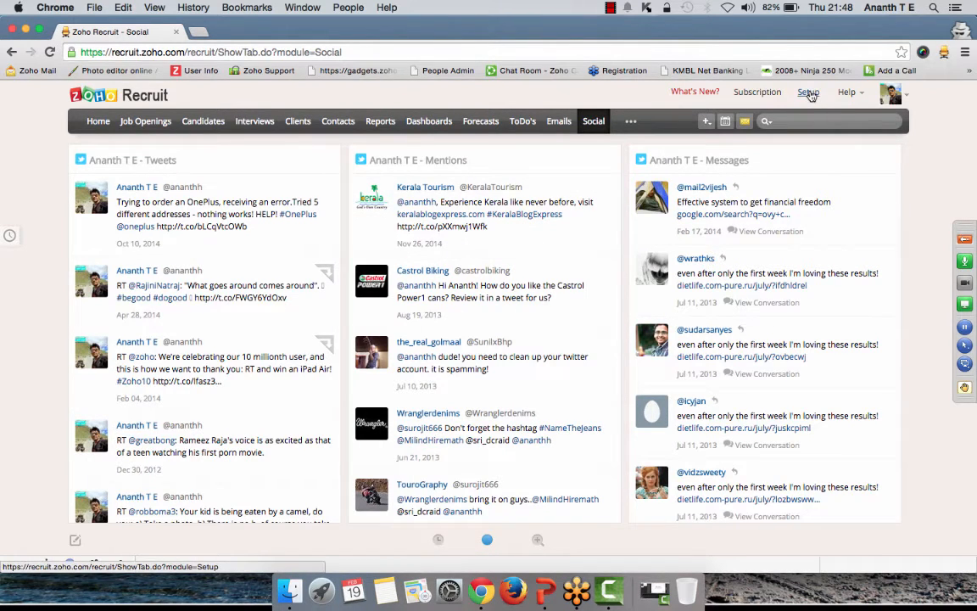
Open the Social Settings in Setup and review the connected Twitter and Facebook accounts.
{"action": "left_click", "coordinate": [808, 92]}
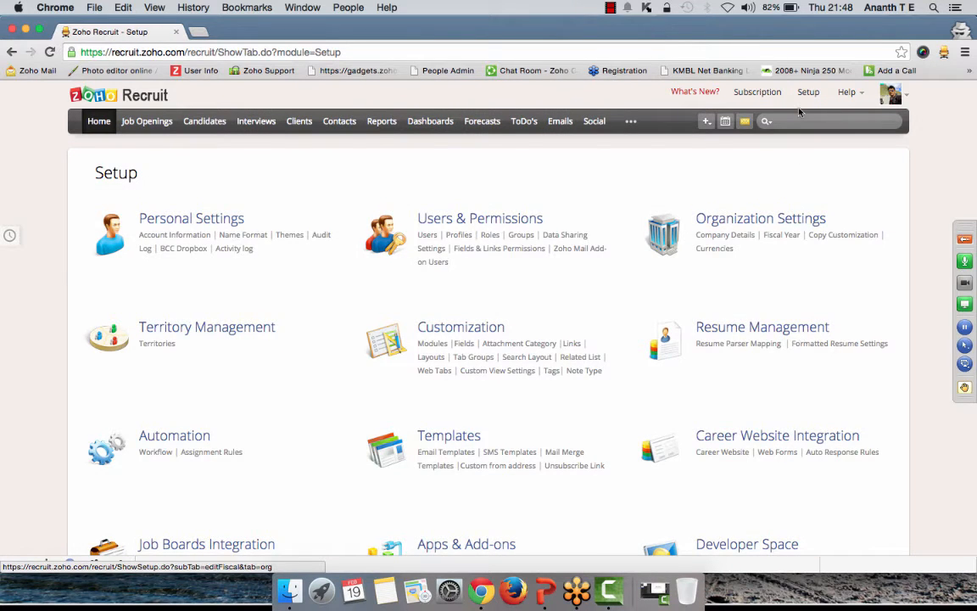
{"action": "scroll", "coordinate": [780, 297], "scroll_direction": "down", "scroll_amount": 5}
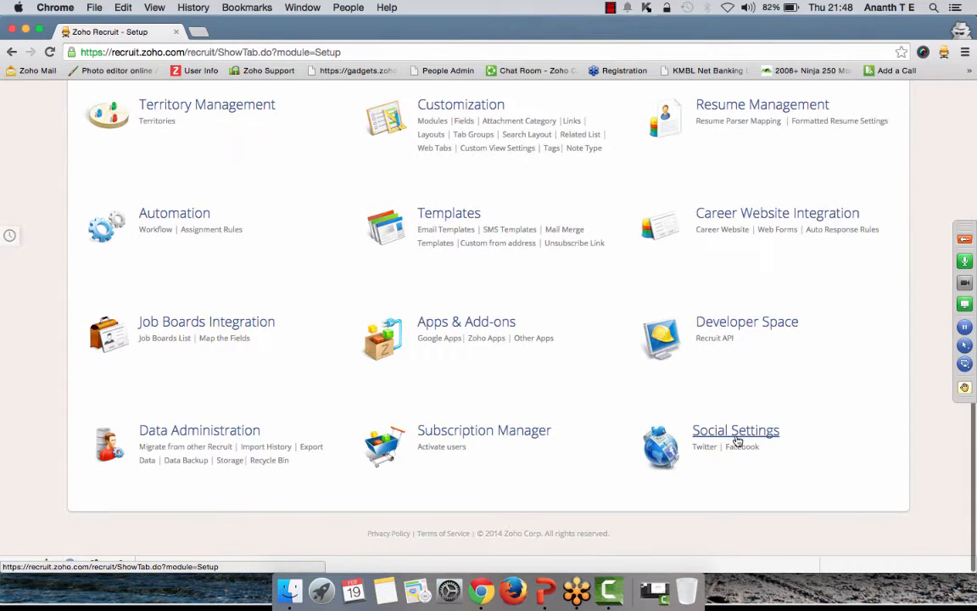
{"action": "left_click", "coordinate": [737, 440]}
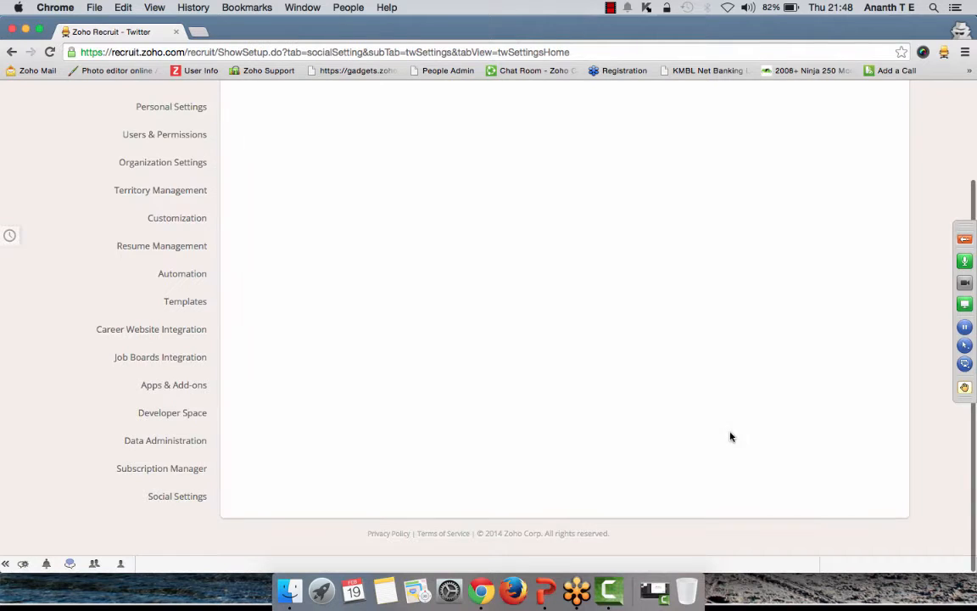
{"action": "scroll", "coordinate": [292, 197], "scroll_direction": "up", "scroll_amount": 2}
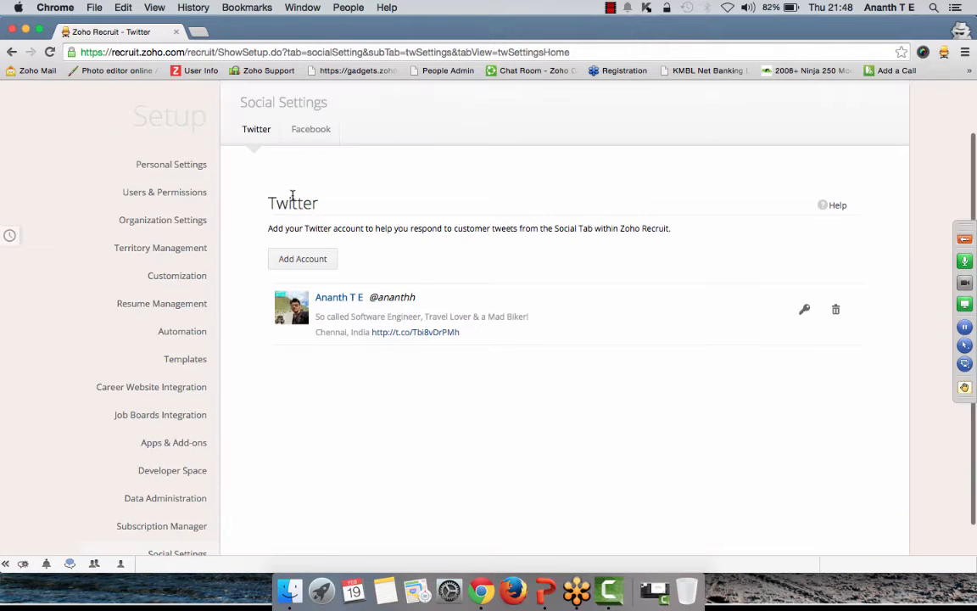
{"action": "left_click", "coordinate": [306, 133]}
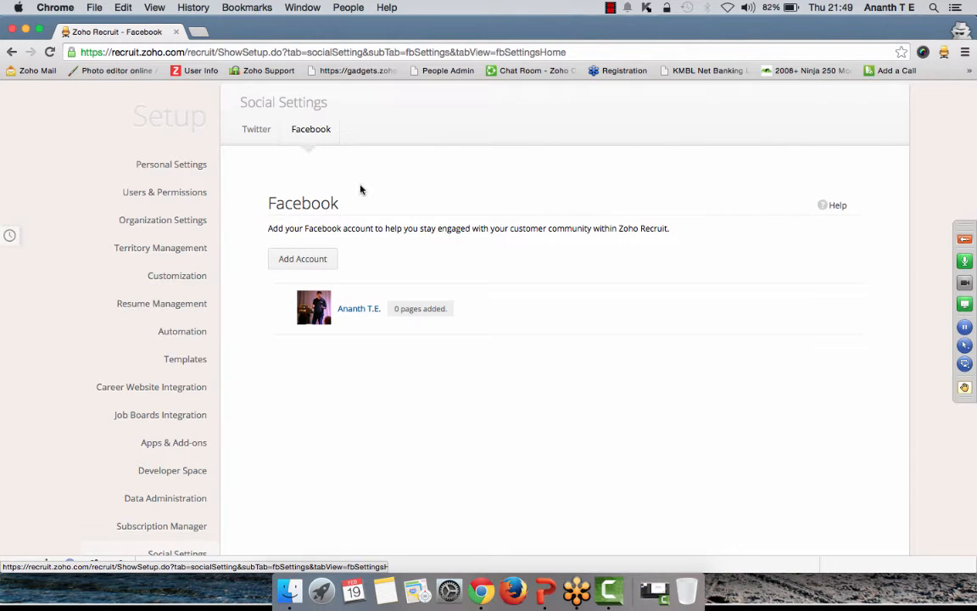
{"action": "mouse_move", "coordinate": [362, 314]}
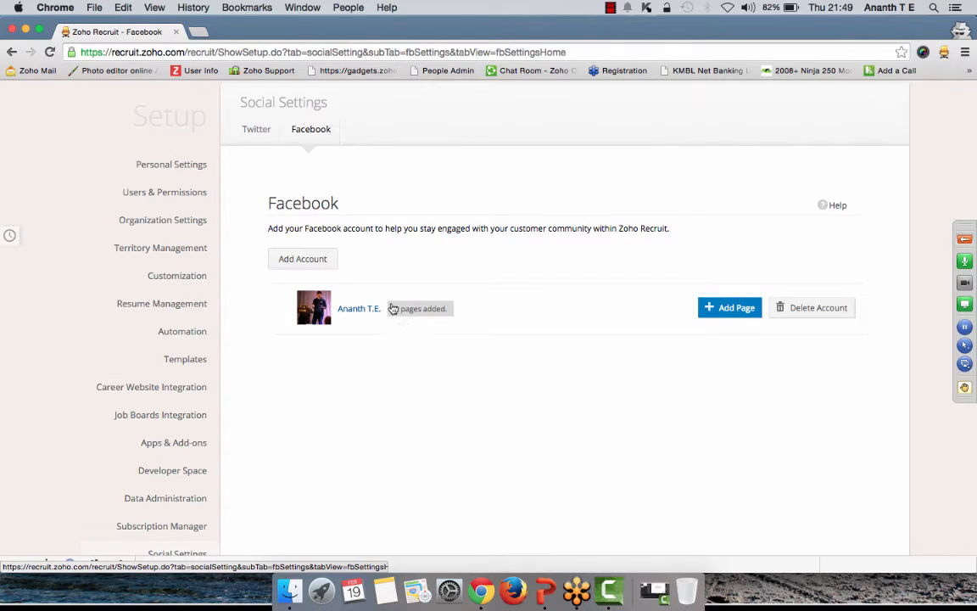
{"action": "scroll", "coordinate": [351, 211], "scroll_direction": "up", "scroll_amount": 2}
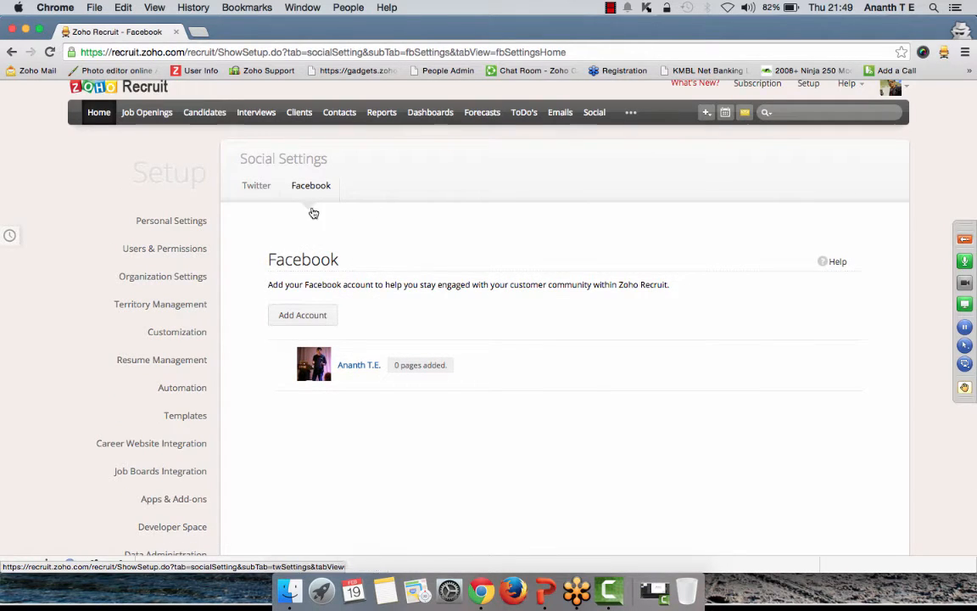
{"action": "left_click", "coordinate": [256, 187]}
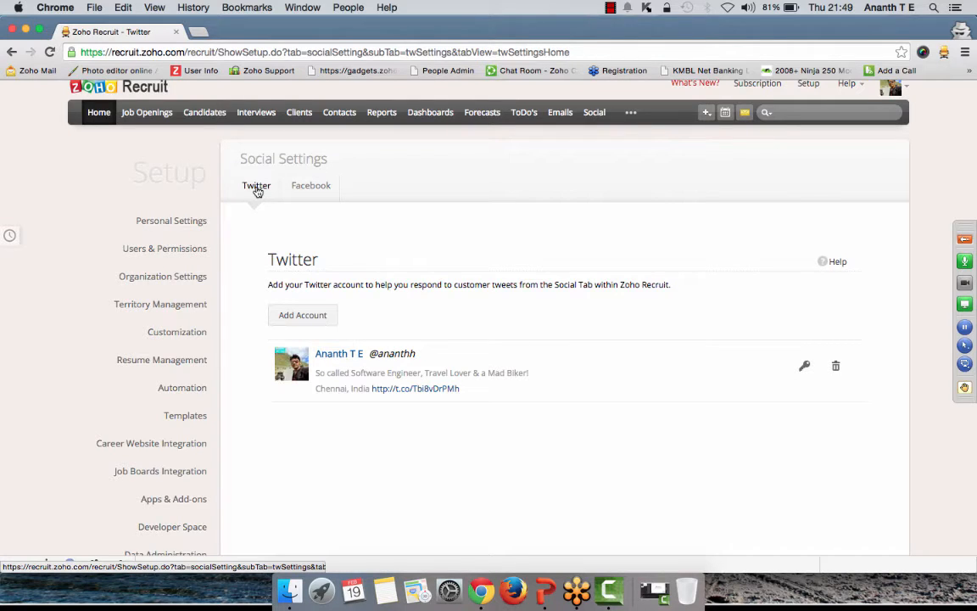
Return to the Social module and look through the tweets, mentions and messages feeds.
{"action": "left_click", "coordinate": [631, 113]}
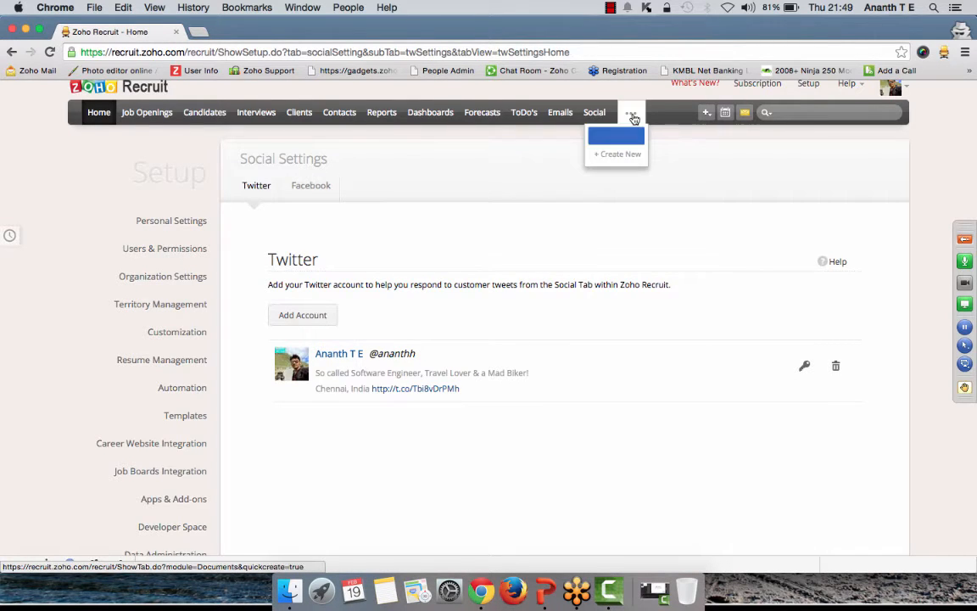
{"action": "left_click", "coordinate": [596, 113]}
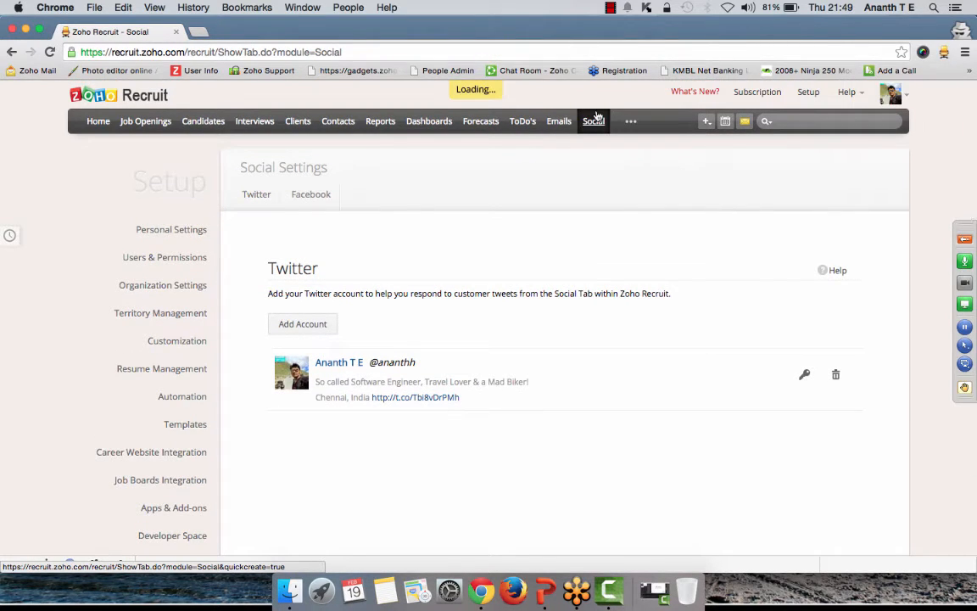
{"action": "scroll", "coordinate": [201, 348], "scroll_direction": "down", "scroll_amount": 2}
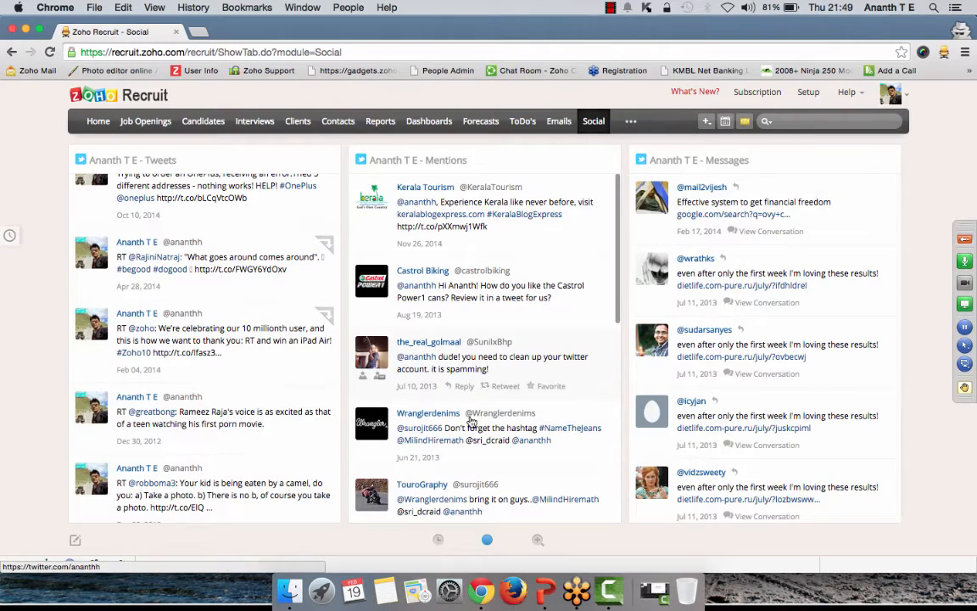
{"action": "scroll", "coordinate": [204, 213], "scroll_direction": "up", "scroll_amount": 2}
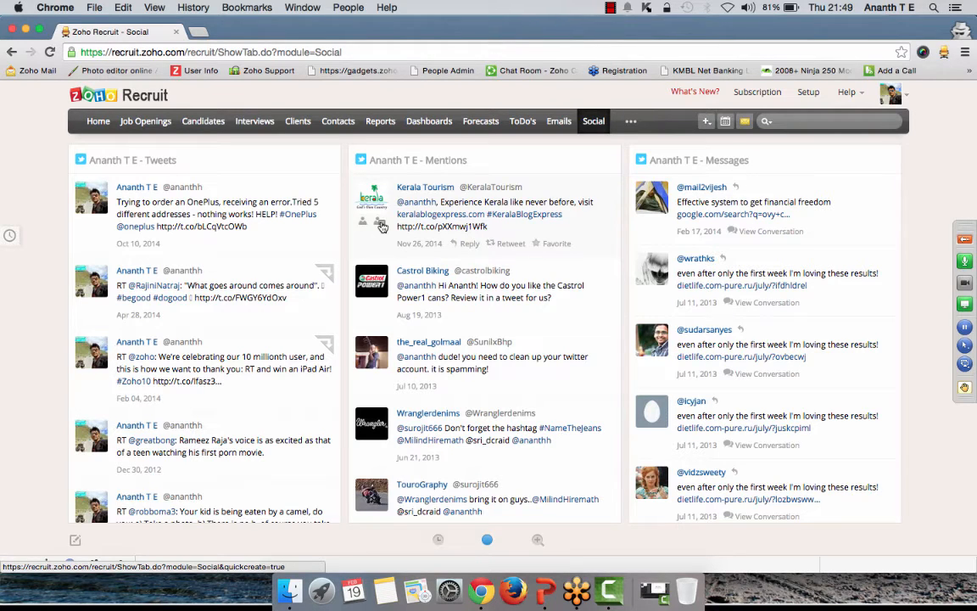
Open the first record in the Candidates list, associate the matching LinkedIn profile with it and review the profile's details.
{"action": "left_click", "coordinate": [198, 123]}
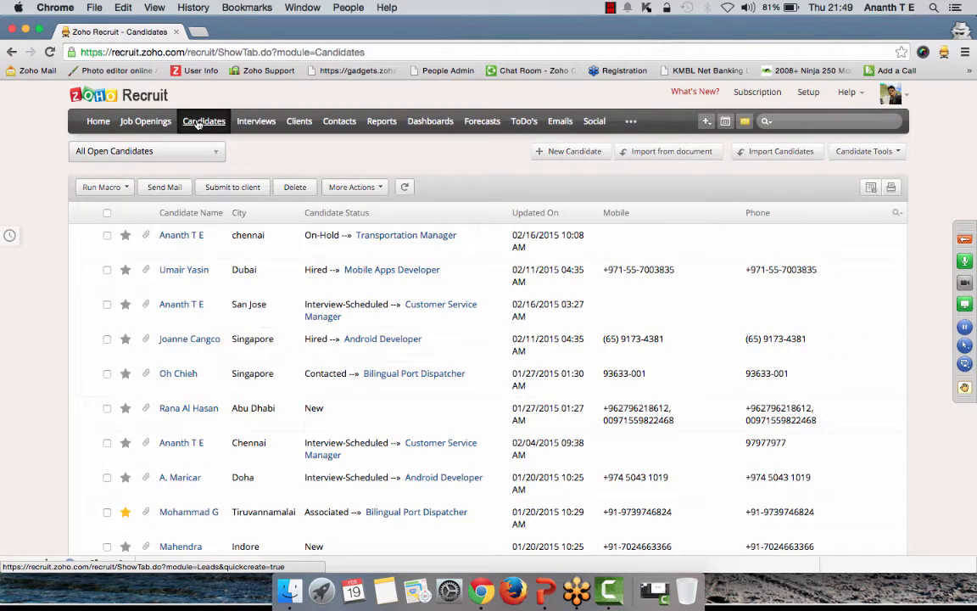
{"action": "left_click", "coordinate": [190, 239]}
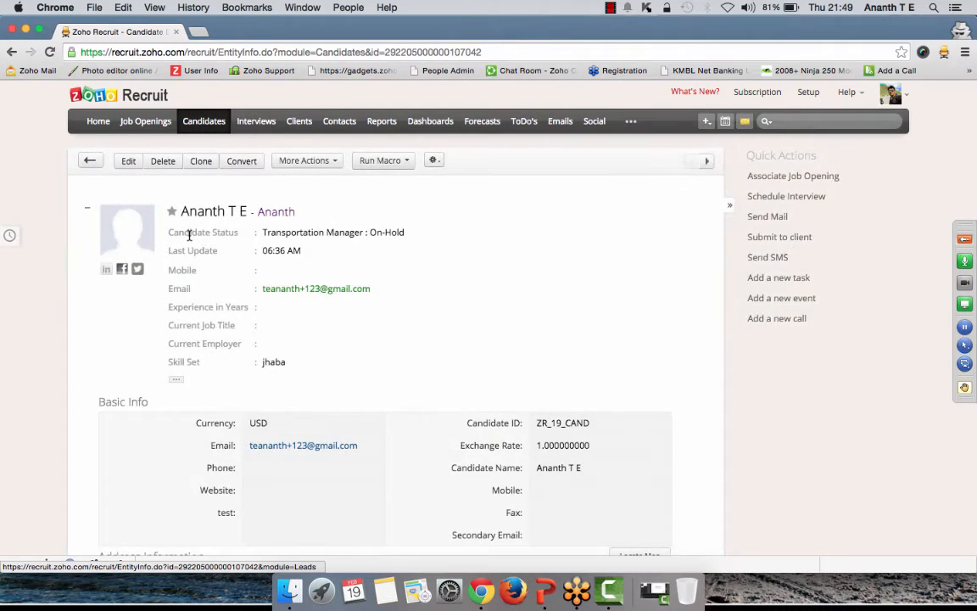
{"action": "left_click", "coordinate": [107, 272]}
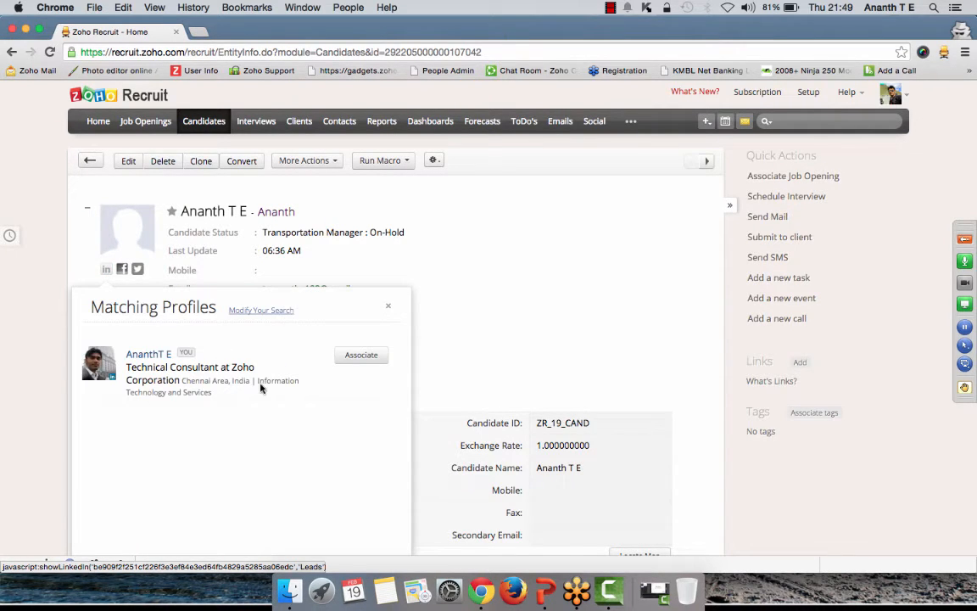
{"action": "left_click", "coordinate": [373, 353]}
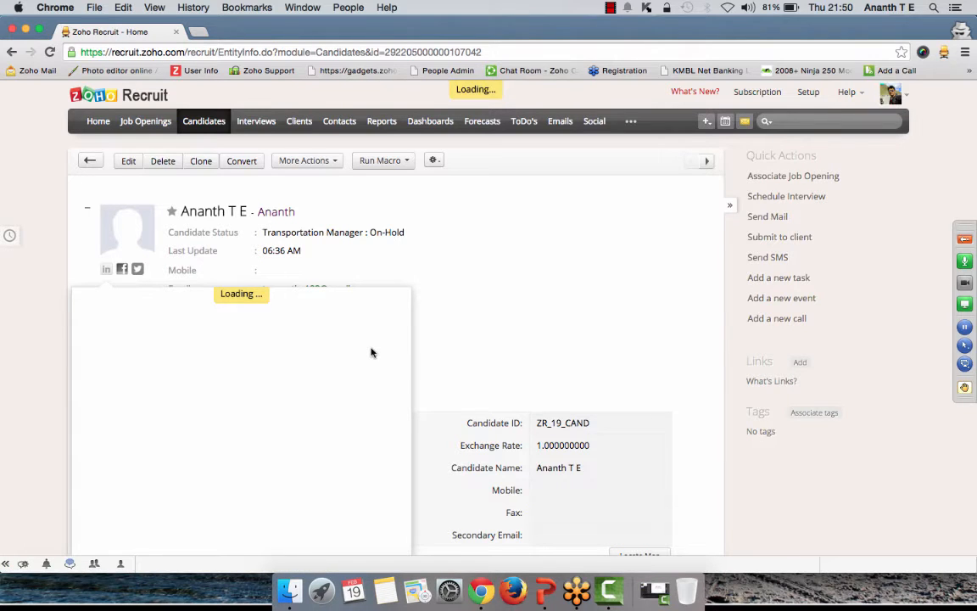
{"action": "scroll", "coordinate": [399, 330], "scroll_direction": "down", "scroll_amount": 3}
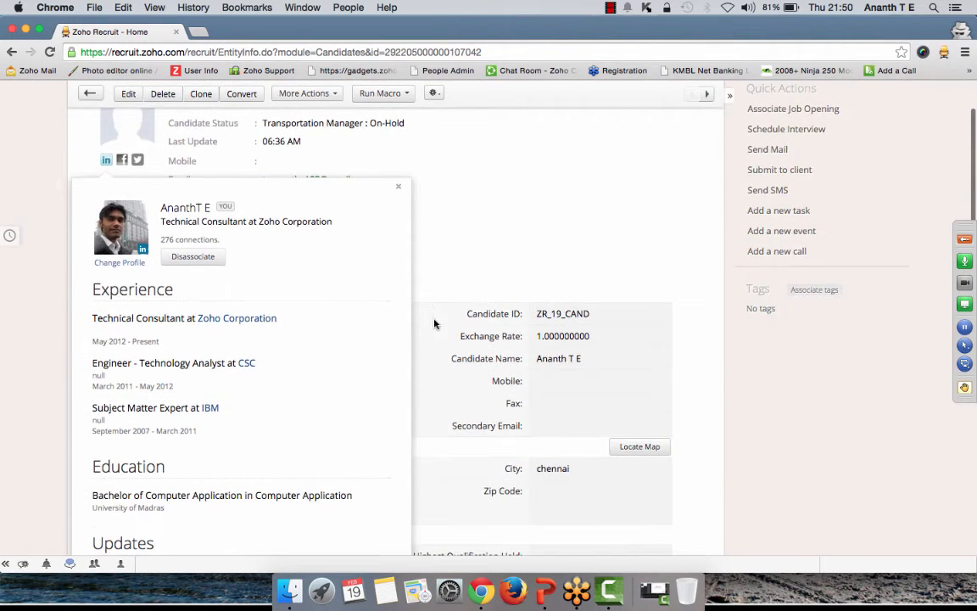
{"action": "scroll", "coordinate": [312, 419], "scroll_direction": "down", "scroll_amount": 4}
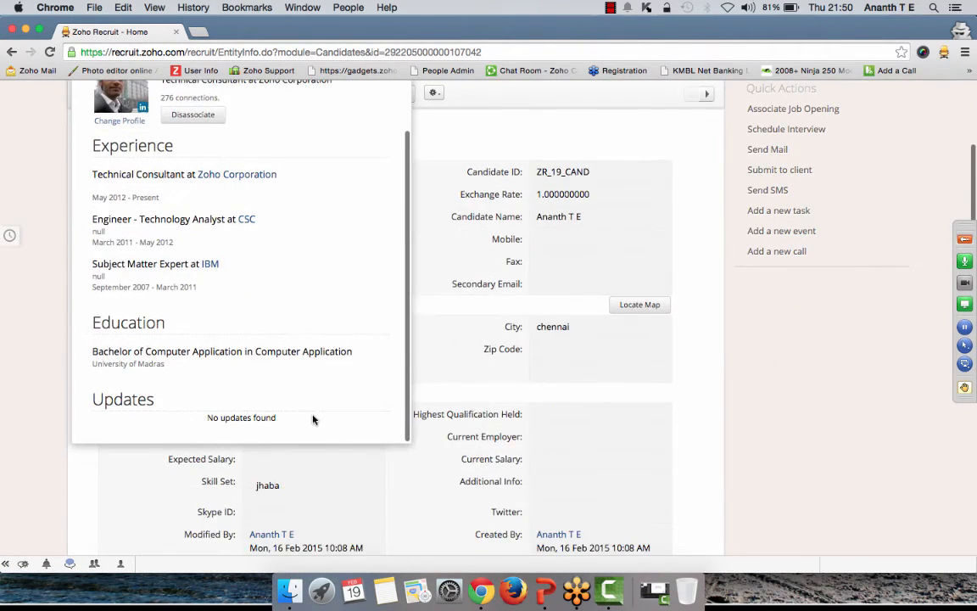
{"action": "scroll", "coordinate": [311, 343], "scroll_direction": "up", "scroll_amount": 4}
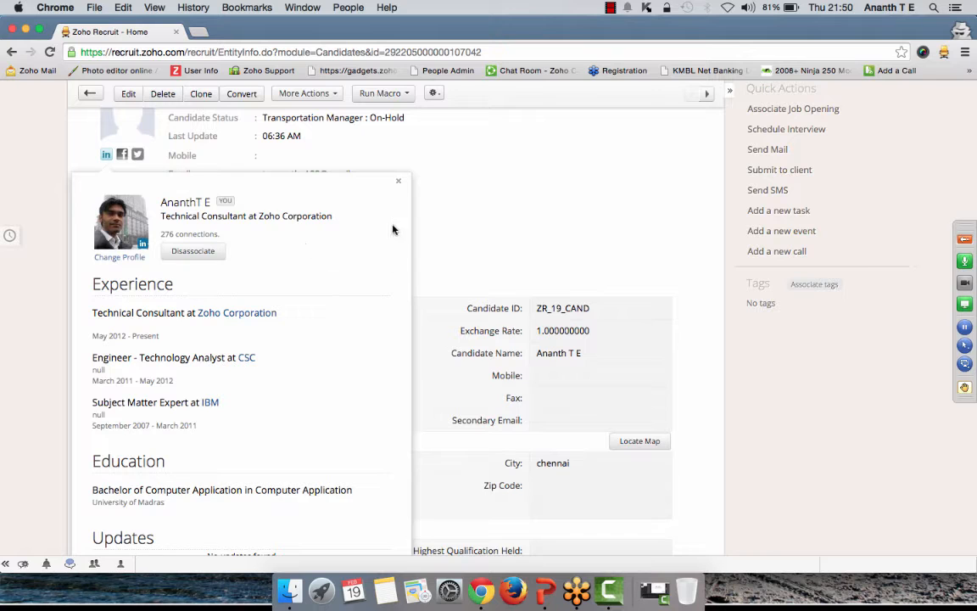
{"action": "left_click", "coordinate": [401, 184]}
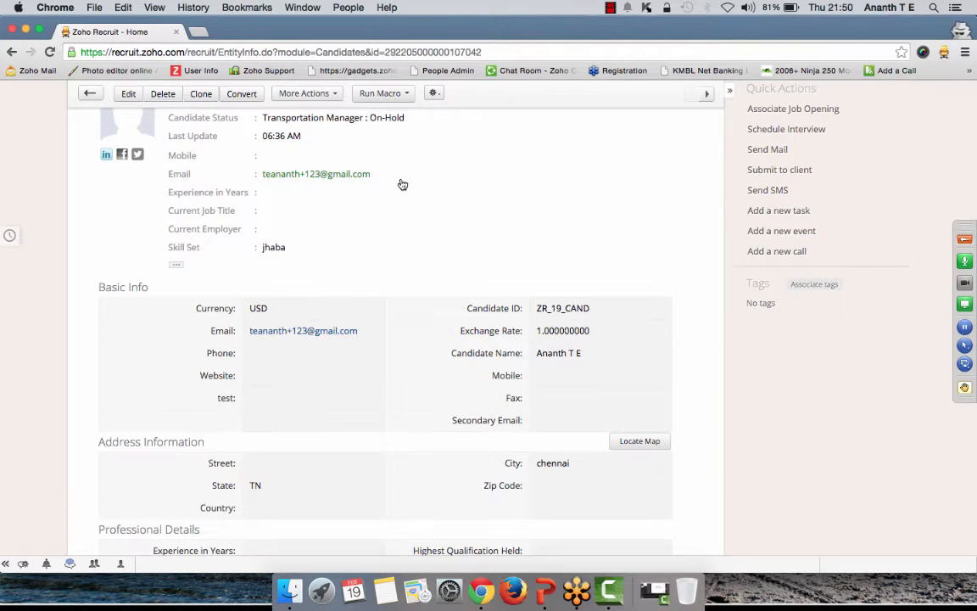
Look up the candidate on Twitter and associate the first account in the search results.
{"action": "left_click", "coordinate": [138, 155]}
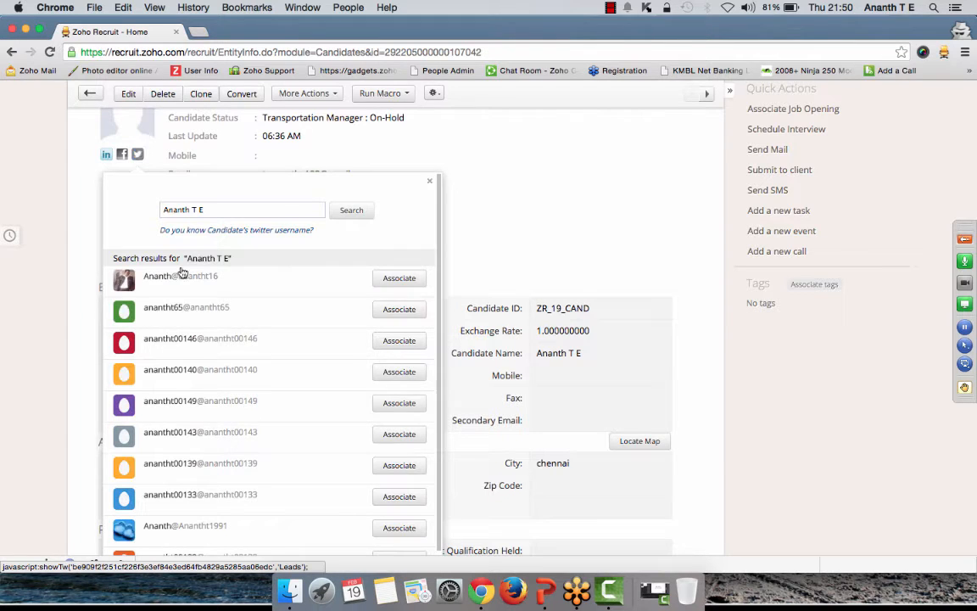
{"action": "scroll", "coordinate": [269, 334], "scroll_direction": "down", "scroll_amount": 3}
{"action": "scroll", "coordinate": [269, 333], "scroll_direction": "down", "scroll_amount": 1}
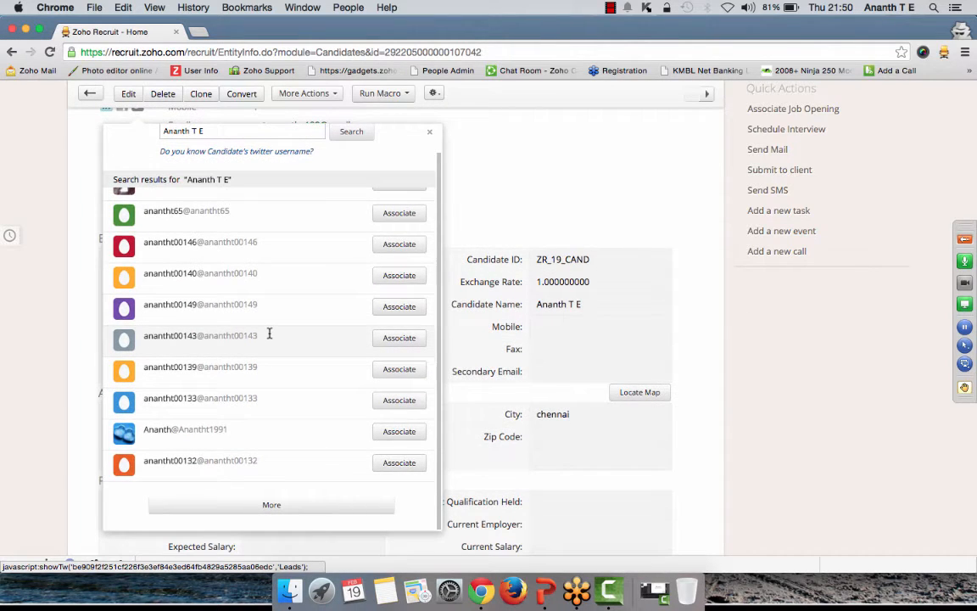
{"action": "scroll", "coordinate": [269, 333], "scroll_direction": "up", "scroll_amount": 4}
{"action": "left_click", "coordinate": [408, 318]}
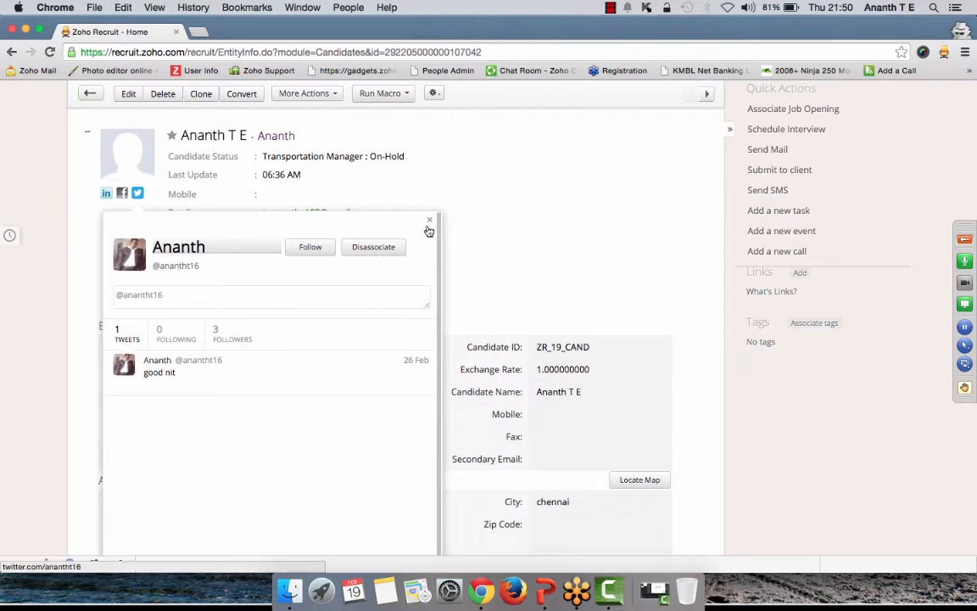
Save the Twitter profile picture as the candidate's image and close the Twitter profile.
{"action": "left_click", "coordinate": [136, 251]}
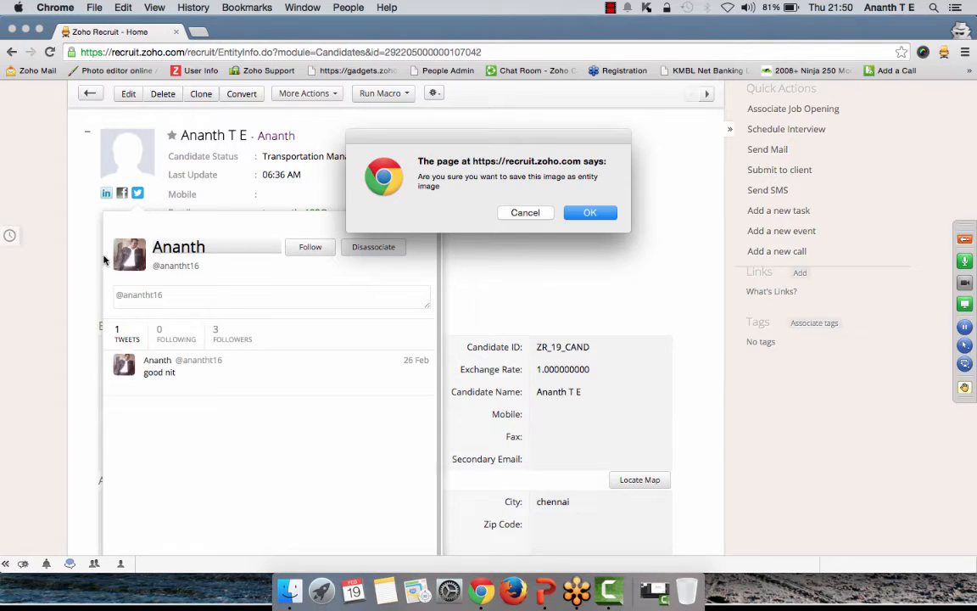
{"action": "left_click", "coordinate": [592, 215]}
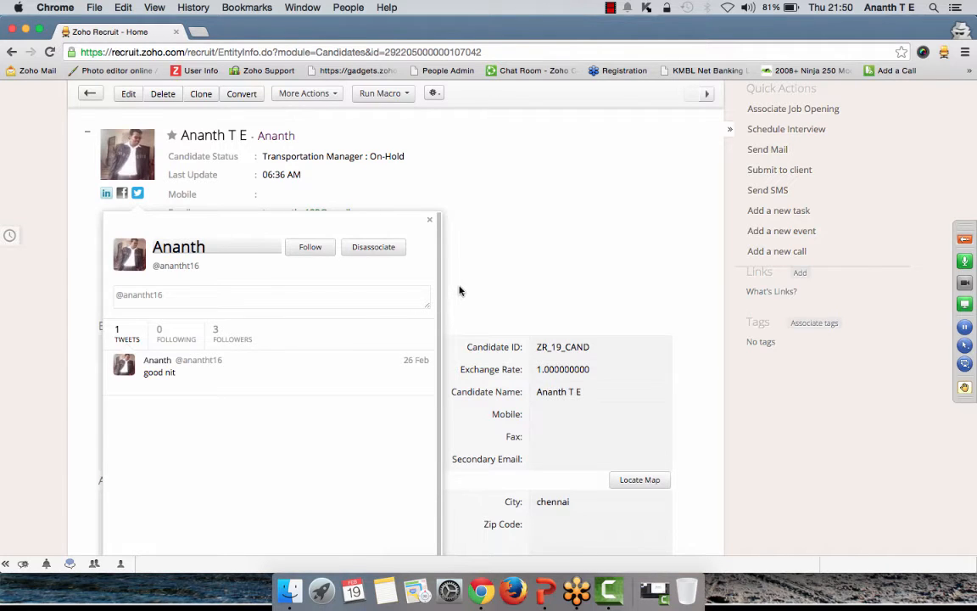
{"action": "left_click", "coordinate": [429, 219]}
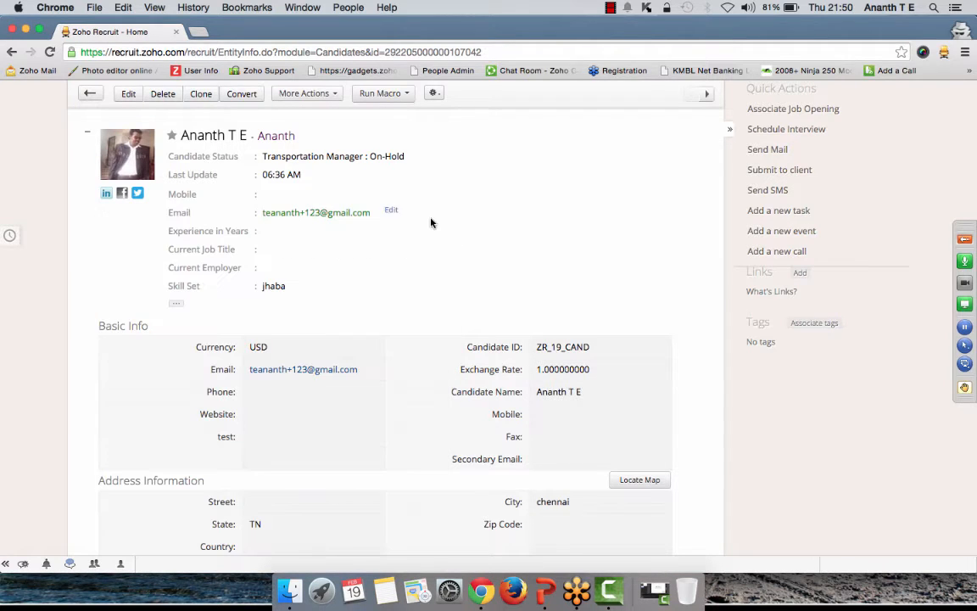
Associate the first Facebook search result with the candidate and save its profile picture as the candidate's image.
{"action": "left_click", "coordinate": [123, 195]}
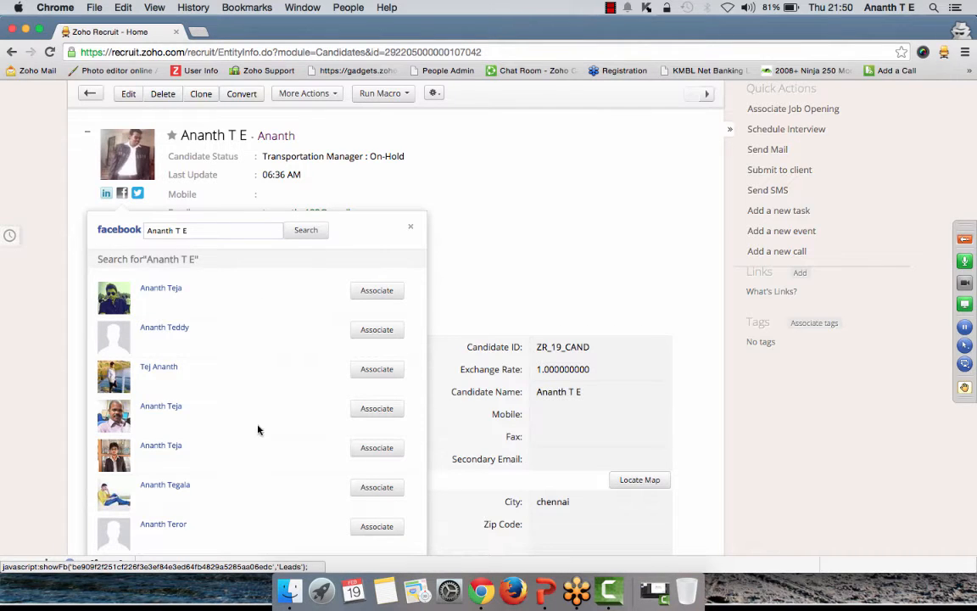
{"action": "left_click", "coordinate": [378, 291]}
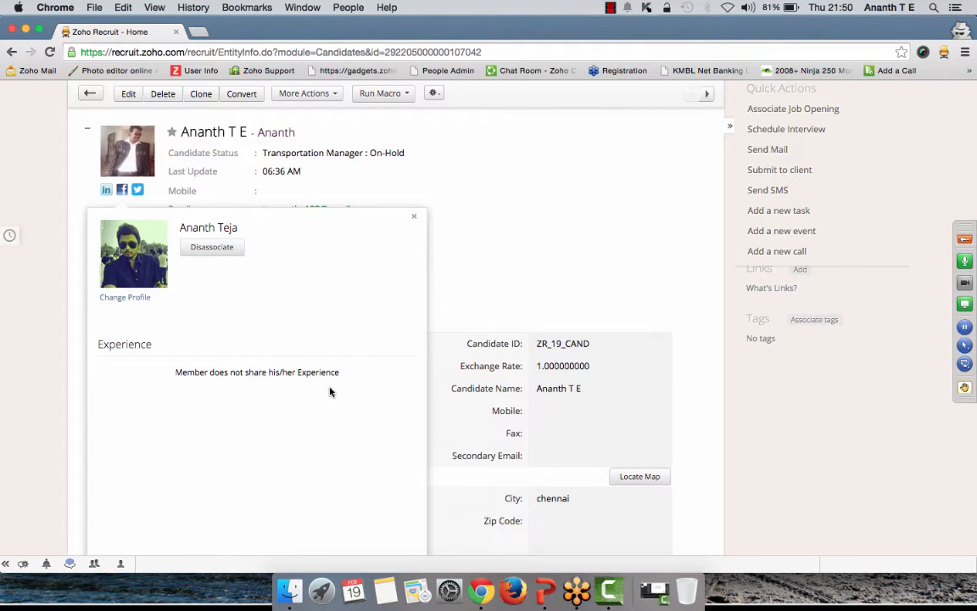
{"action": "left_click", "coordinate": [132, 246]}
{"action": "left_click", "coordinate": [586, 213]}
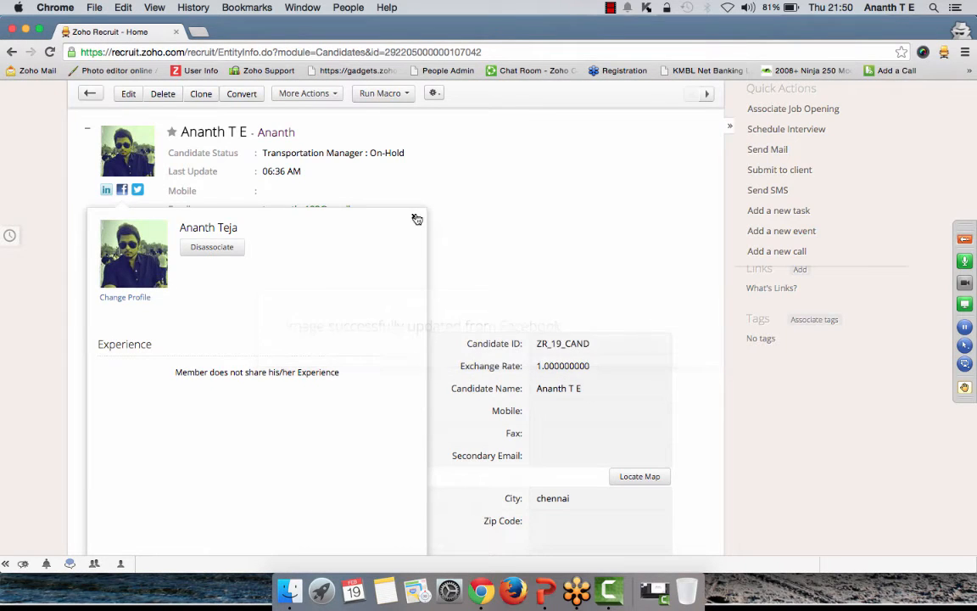
{"action": "left_click", "coordinate": [414, 215]}
{"action": "mouse_move", "coordinate": [415, 218]}
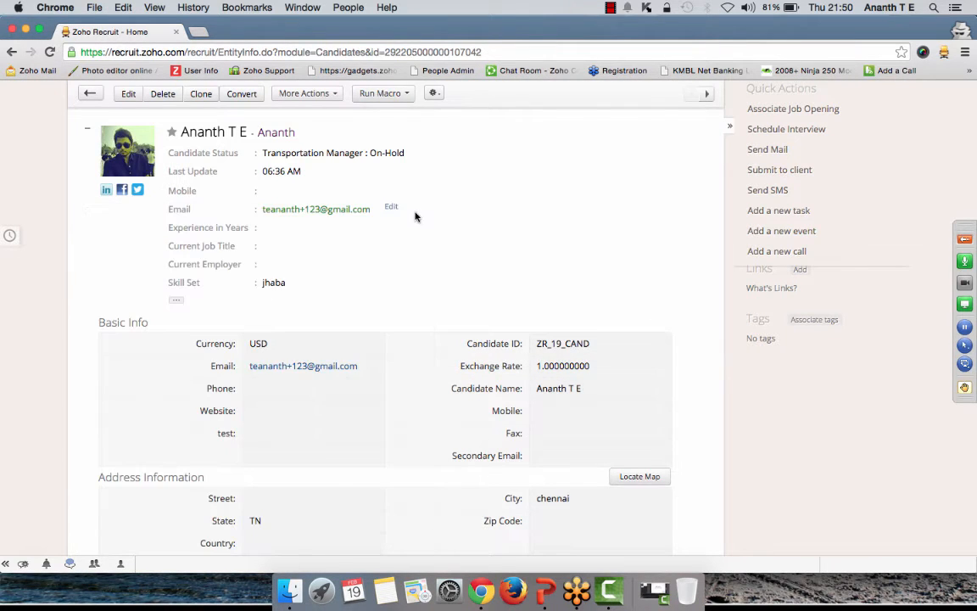
{"action": "left_click", "coordinate": [122, 190]}
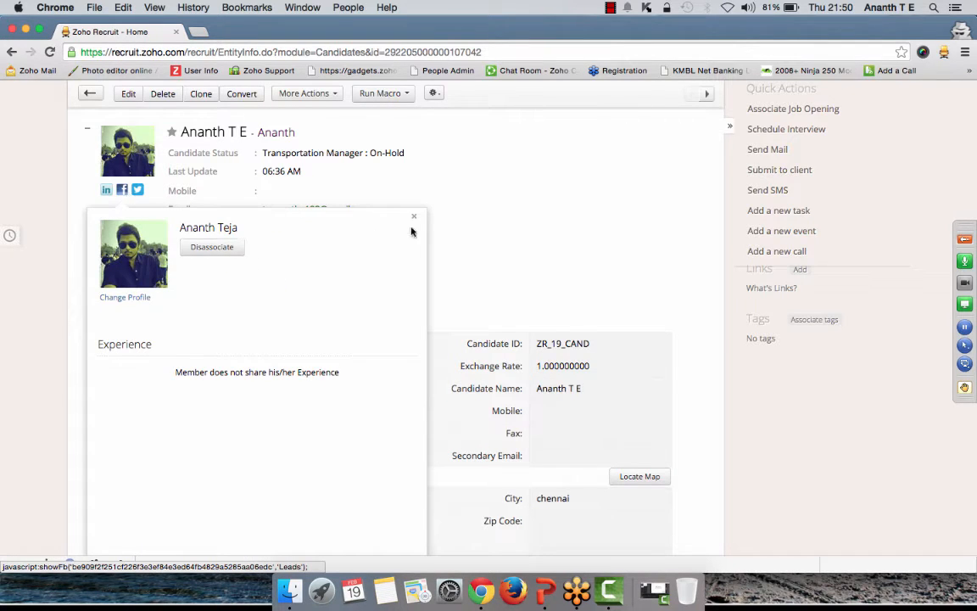
{"action": "left_click", "coordinate": [414, 217]}
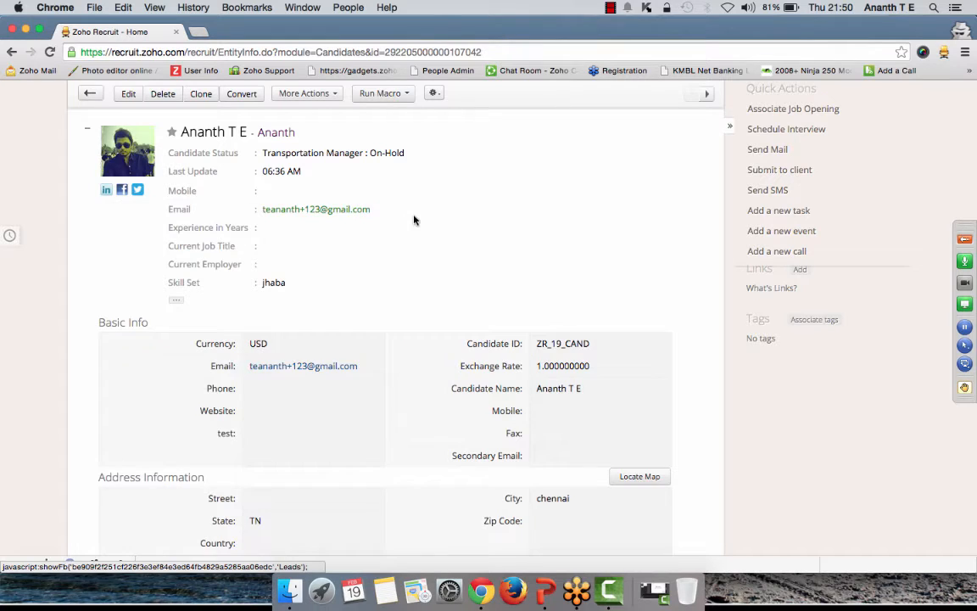
Go to the Emails module and open its mail settings.
{"action": "scroll", "coordinate": [424, 213], "scroll_direction": "up", "scroll_amount": 2}
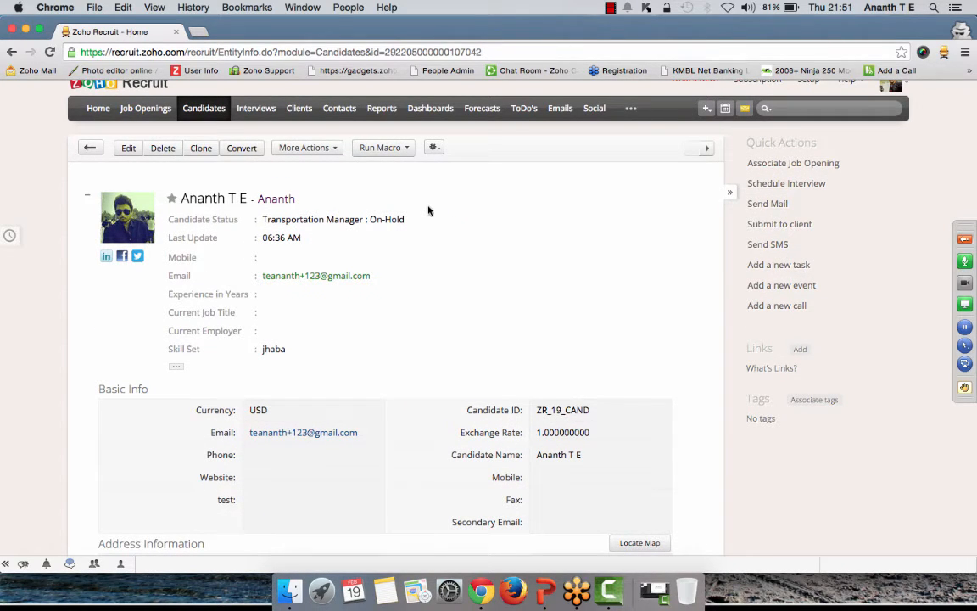
{"action": "left_click", "coordinate": [559, 108]}
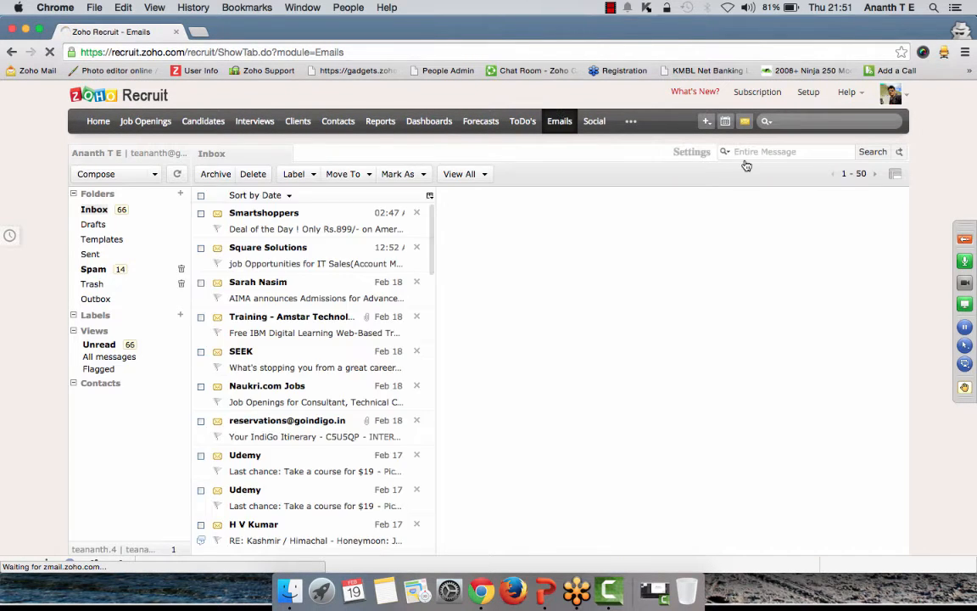
{"action": "left_click", "coordinate": [691, 152]}
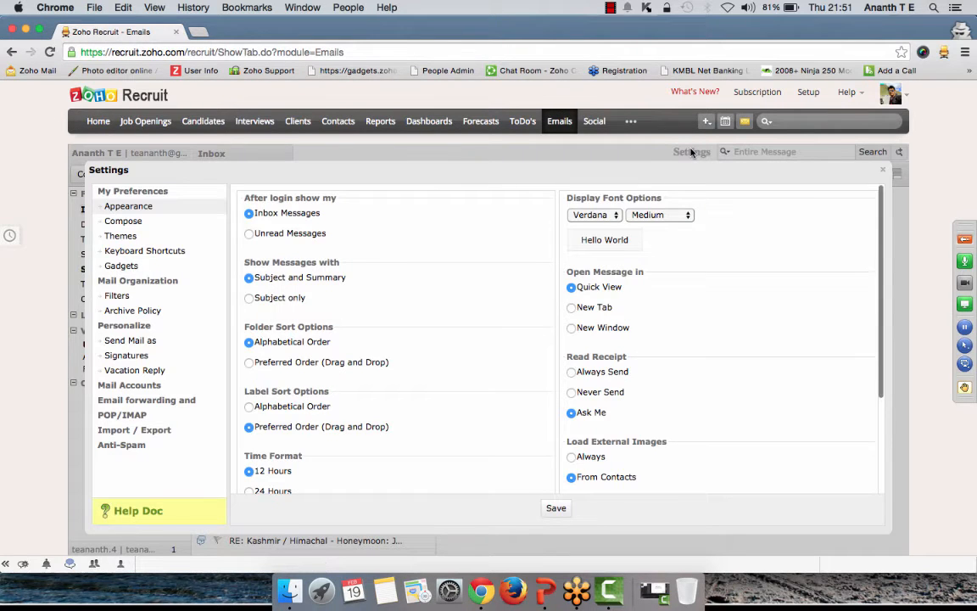
Review the configured mail accounts, check the form for adding a POP3 account, and cancel it.
{"action": "left_click", "coordinate": [156, 387]}
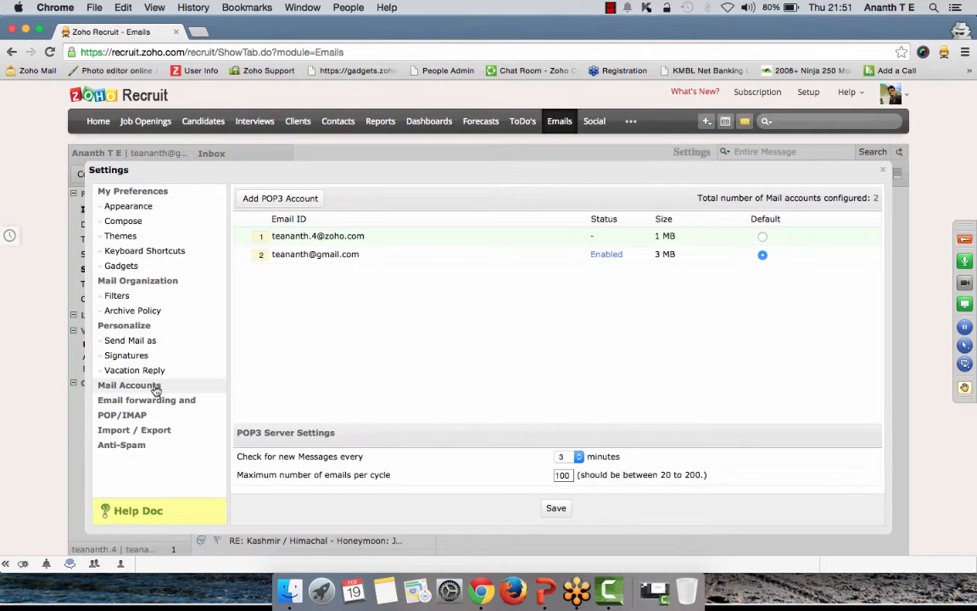
{"action": "left_click", "coordinate": [272, 200]}
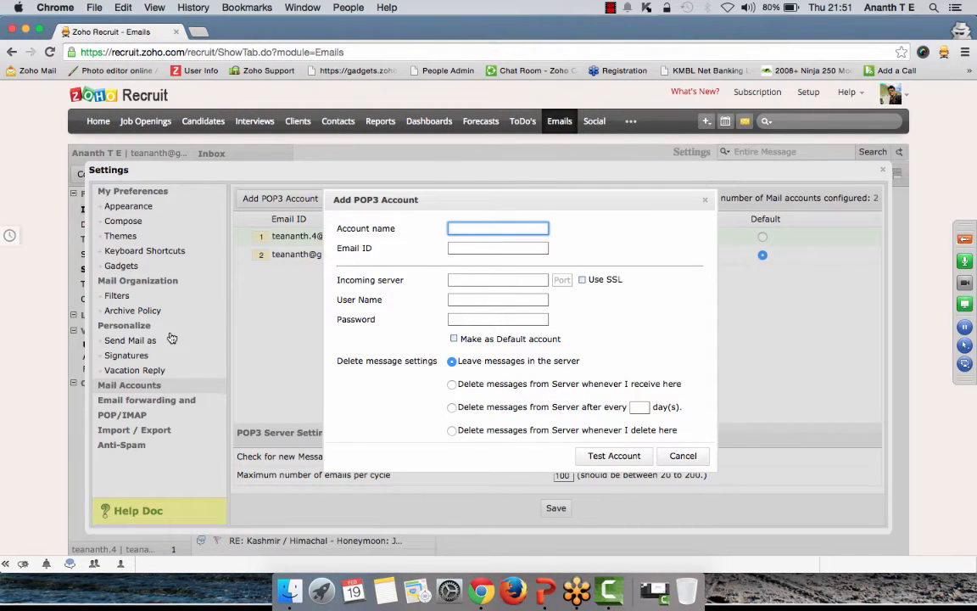
{"action": "left_click", "coordinate": [682, 457]}
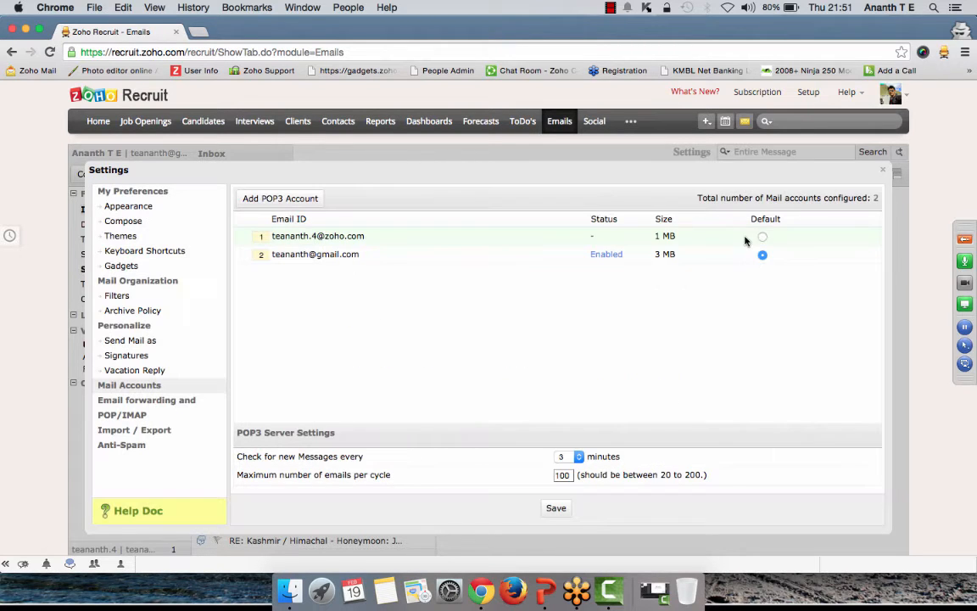
Open the Zoho Mail add-on settings from the Apps & Add-ons section of Setup.
{"action": "left_click", "coordinate": [807, 92]}
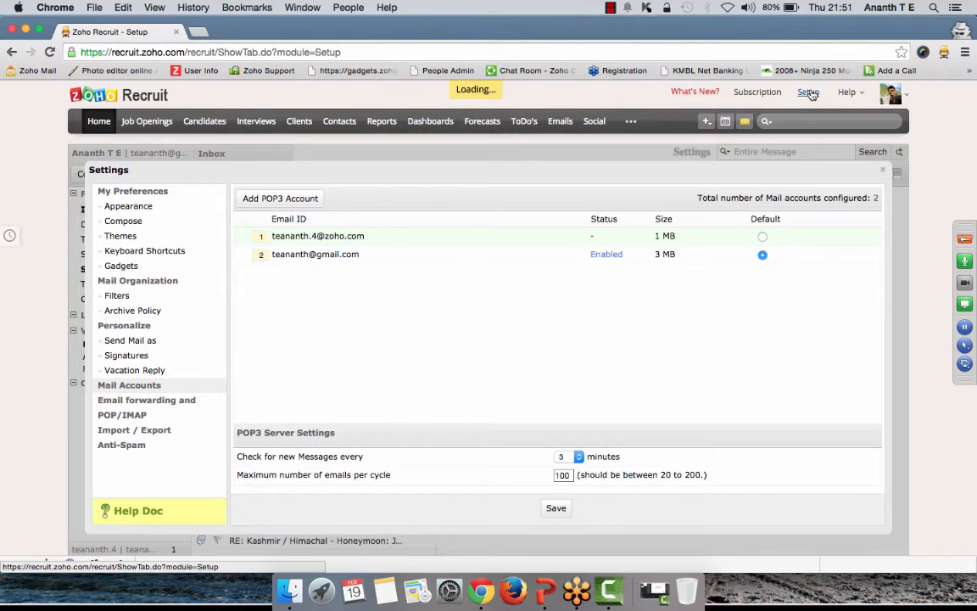
{"action": "scroll", "coordinate": [573, 349], "scroll_direction": "down", "scroll_amount": 5}
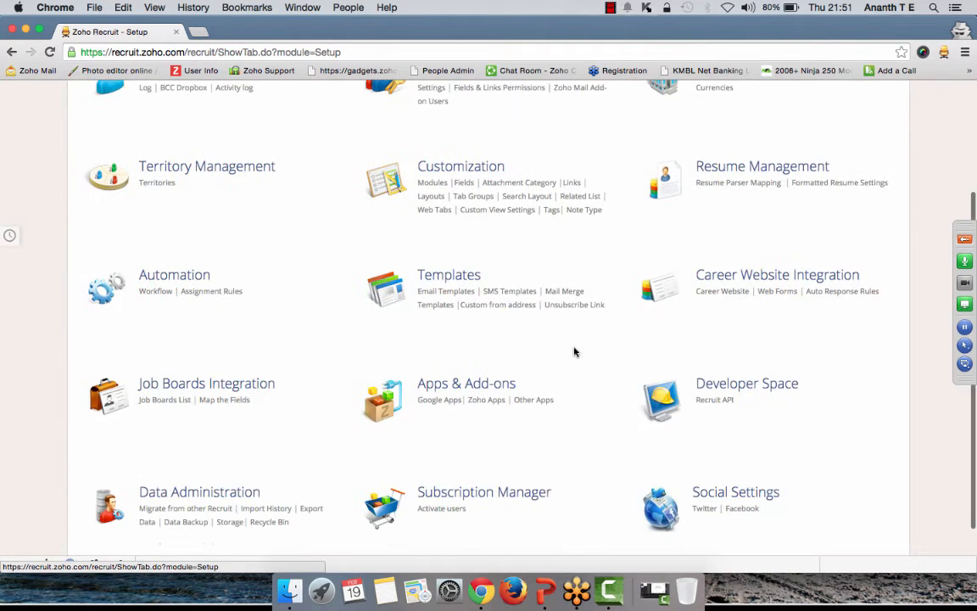
{"action": "left_click", "coordinate": [475, 387]}
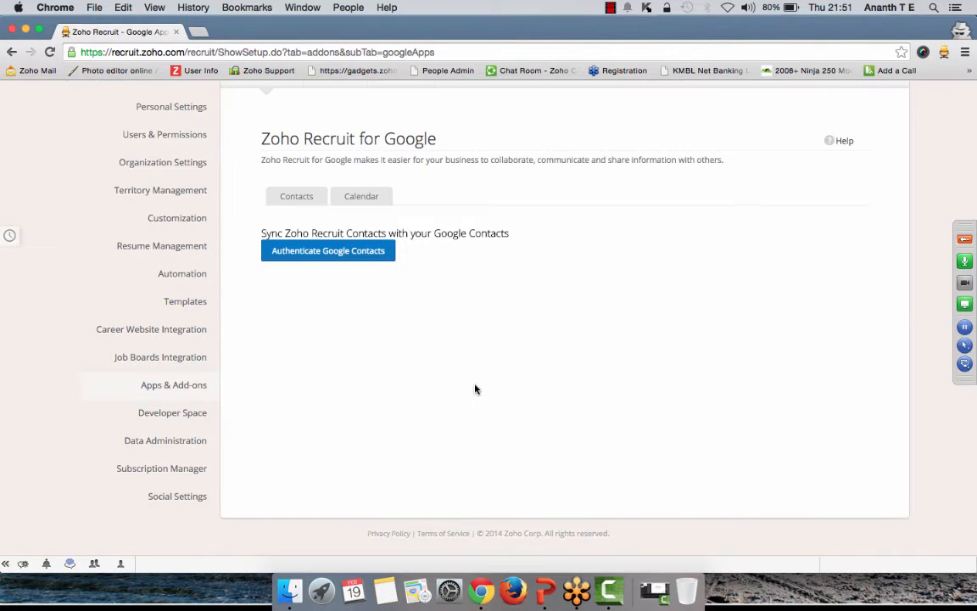
{"action": "scroll", "coordinate": [445, 308], "scroll_direction": "up", "scroll_amount": 2}
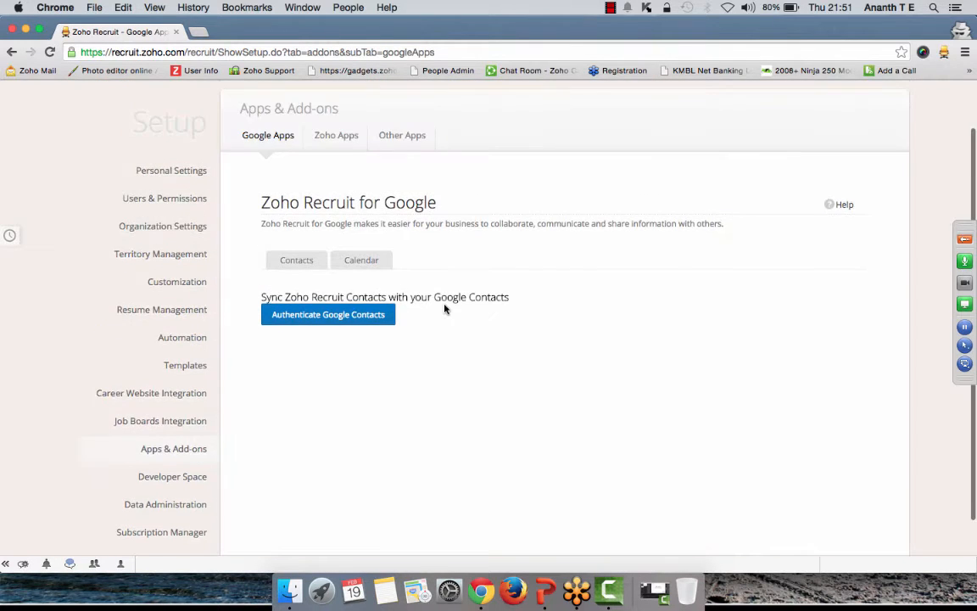
{"action": "left_click", "coordinate": [339, 131]}
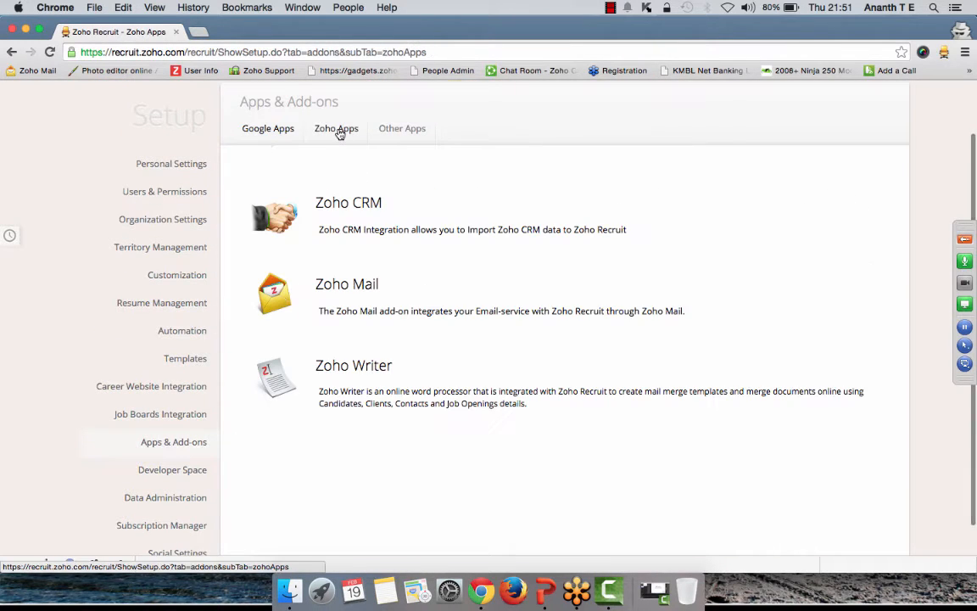
{"action": "left_click", "coordinate": [362, 292]}
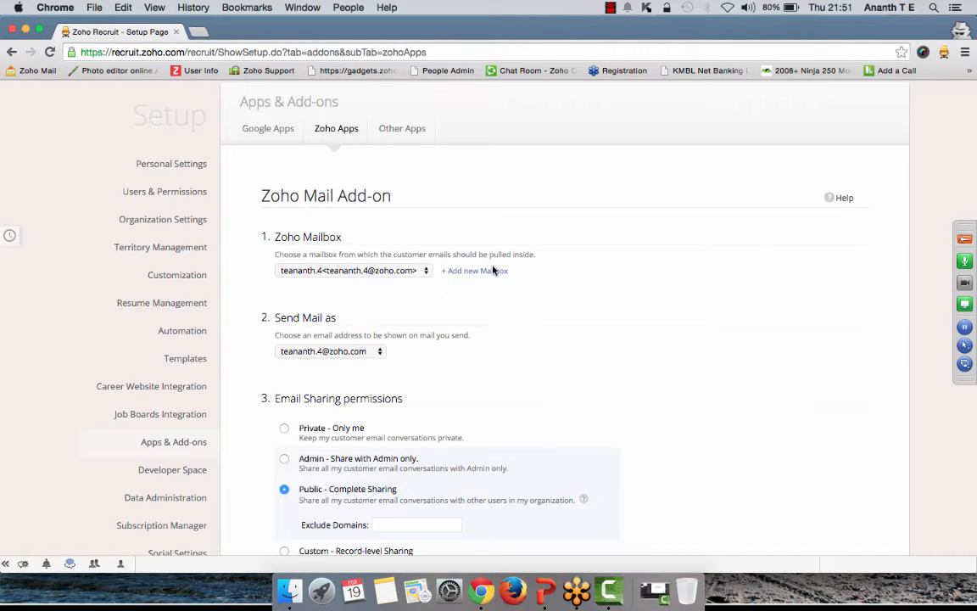
Set both the Zoho Mail add-on's mailbox and its Send Mail as address to the default Gmail account, and save the settings.
{"action": "left_click", "coordinate": [405, 271]}
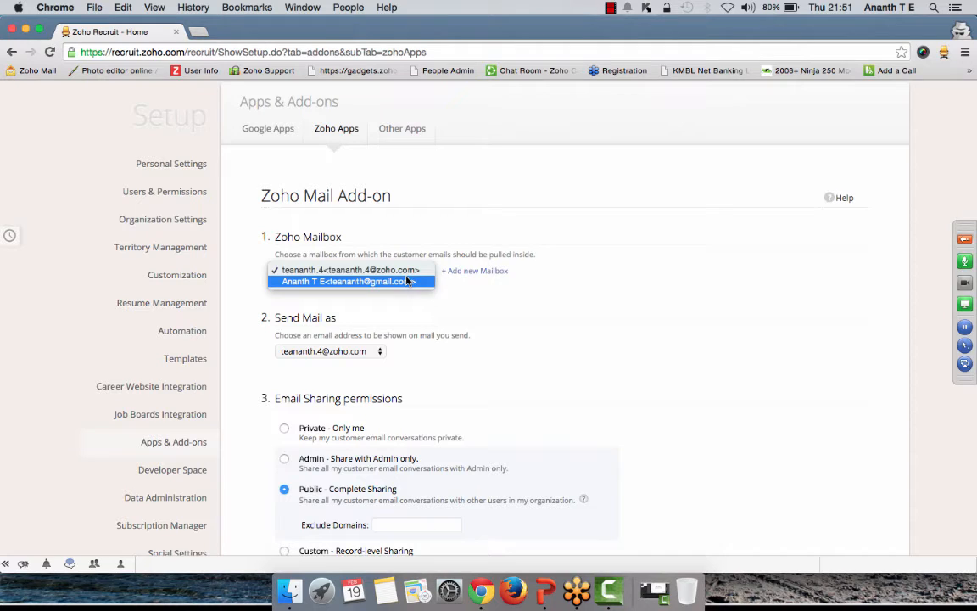
{"action": "left_click", "coordinate": [407, 281]}
{"action": "scroll", "coordinate": [484, 349], "scroll_direction": "down", "scroll_amount": 3}
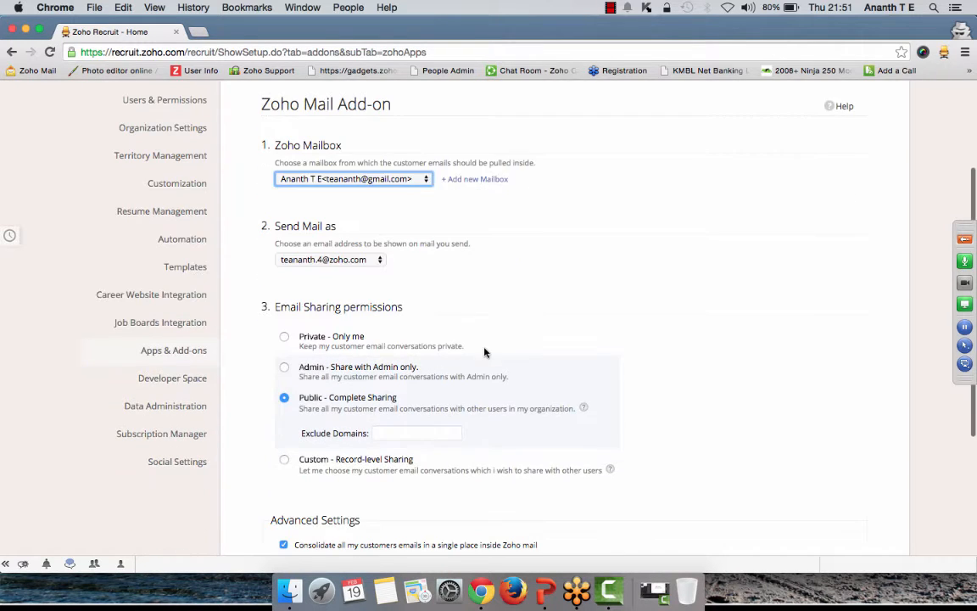
{"action": "left_click", "coordinate": [335, 259]}
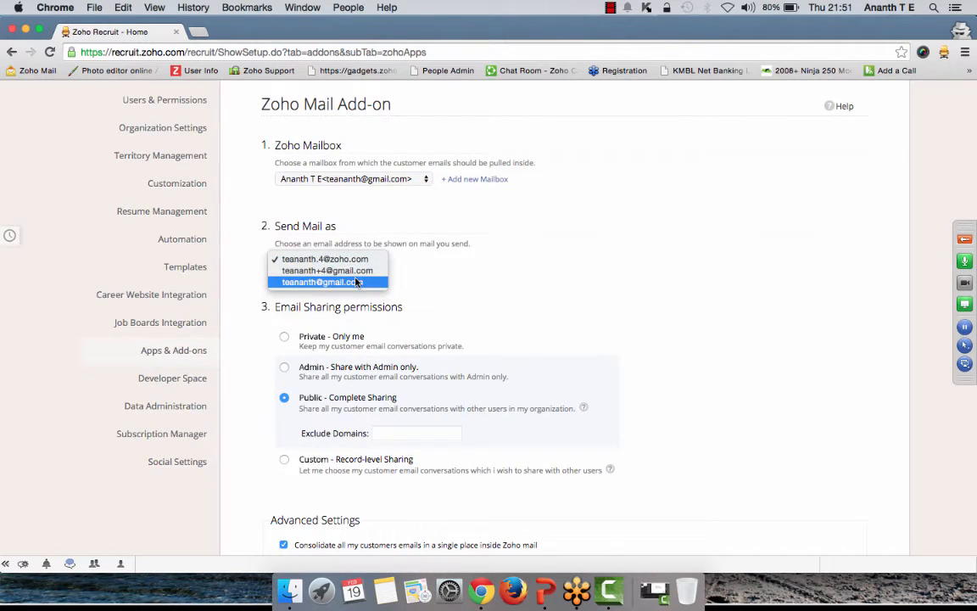
{"action": "left_click", "coordinate": [357, 281]}
{"action": "scroll", "coordinate": [450, 282], "scroll_direction": "down", "scroll_amount": 5}
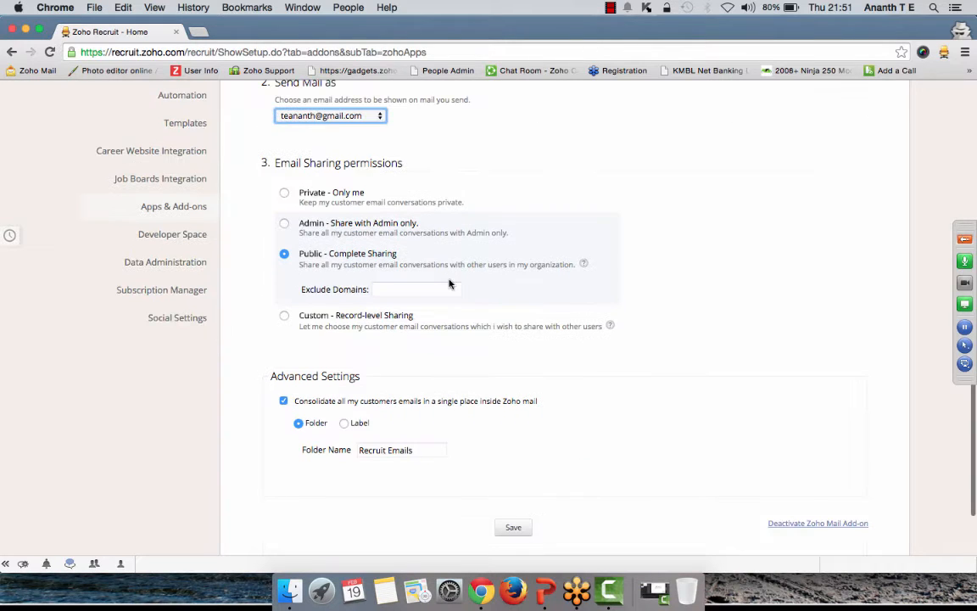
{"action": "left_click", "coordinate": [515, 528]}
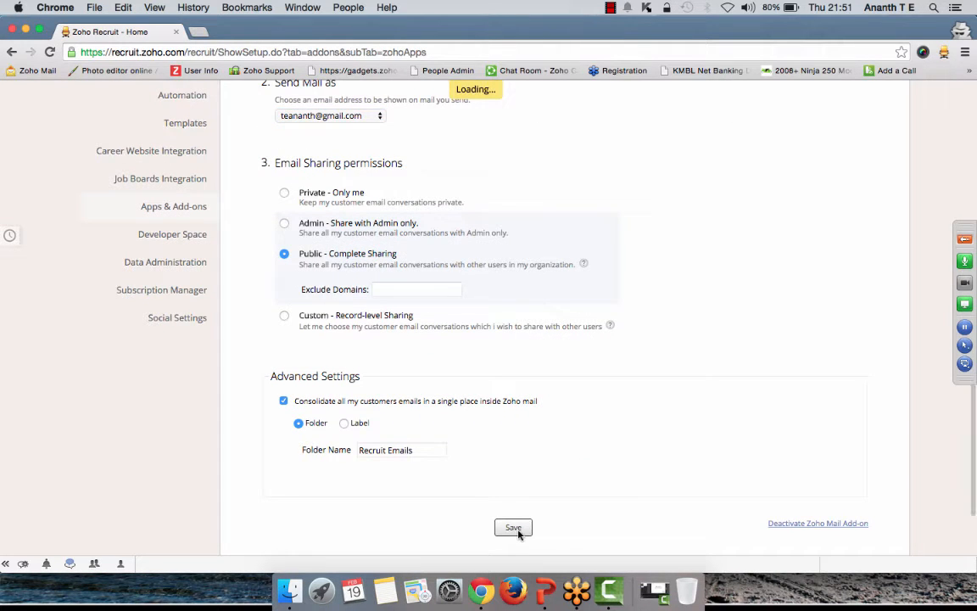
{"action": "scroll", "coordinate": [442, 306], "scroll_direction": "up", "scroll_amount": 2}
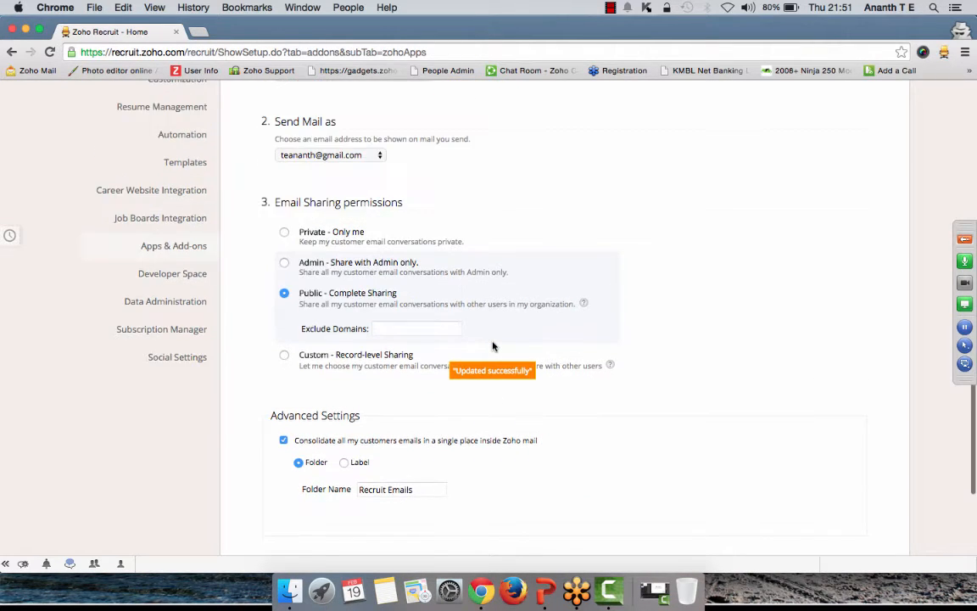
{"action": "left_click_drag", "start_coordinate": [290, 203], "coordinate": [395, 201]}
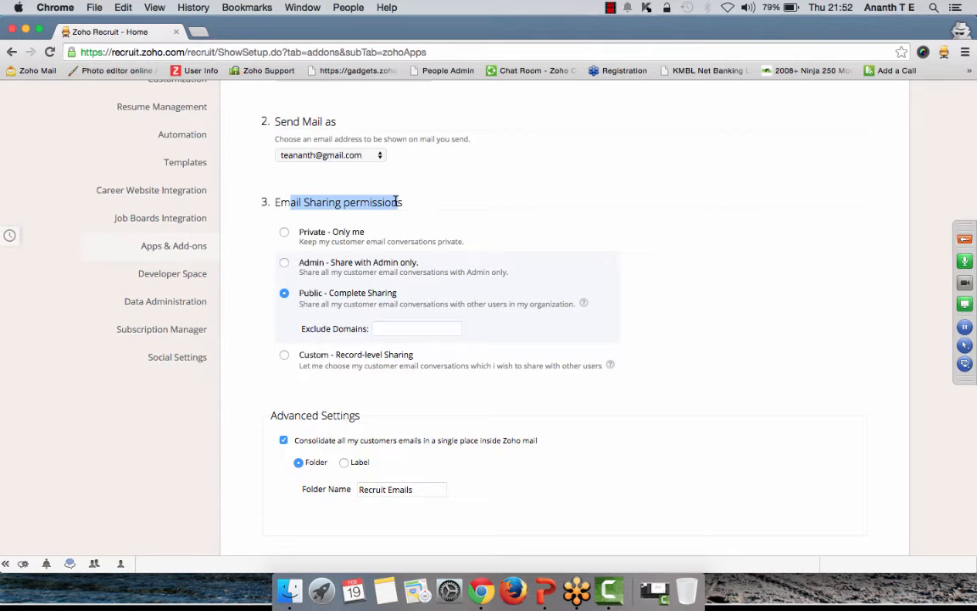
Open the record of the San Jose candidate in the Candidates module and go to its Emails section.
{"action": "scroll", "coordinate": [395, 201], "scroll_direction": "up", "scroll_amount": 5}
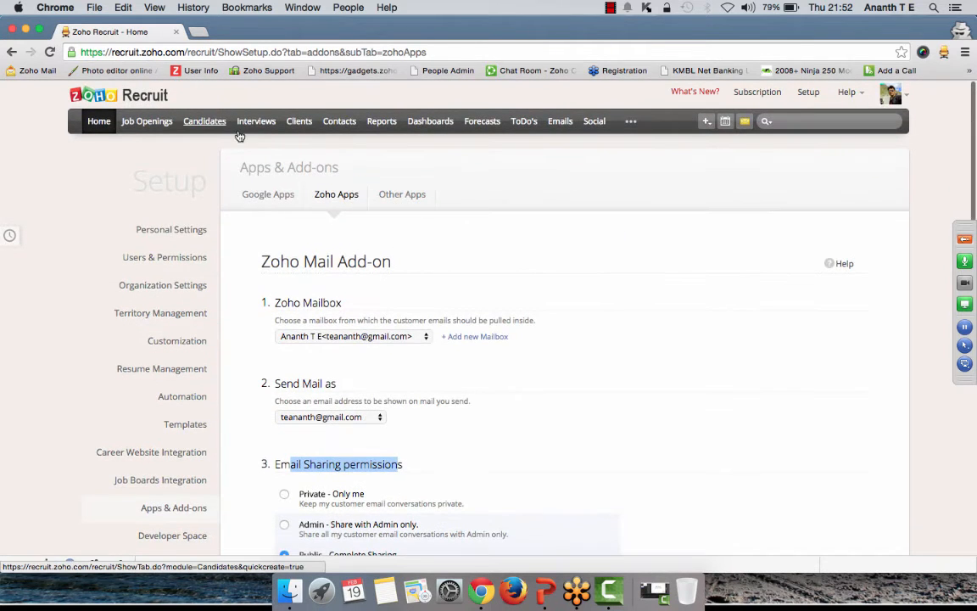
{"action": "left_click", "coordinate": [211, 124]}
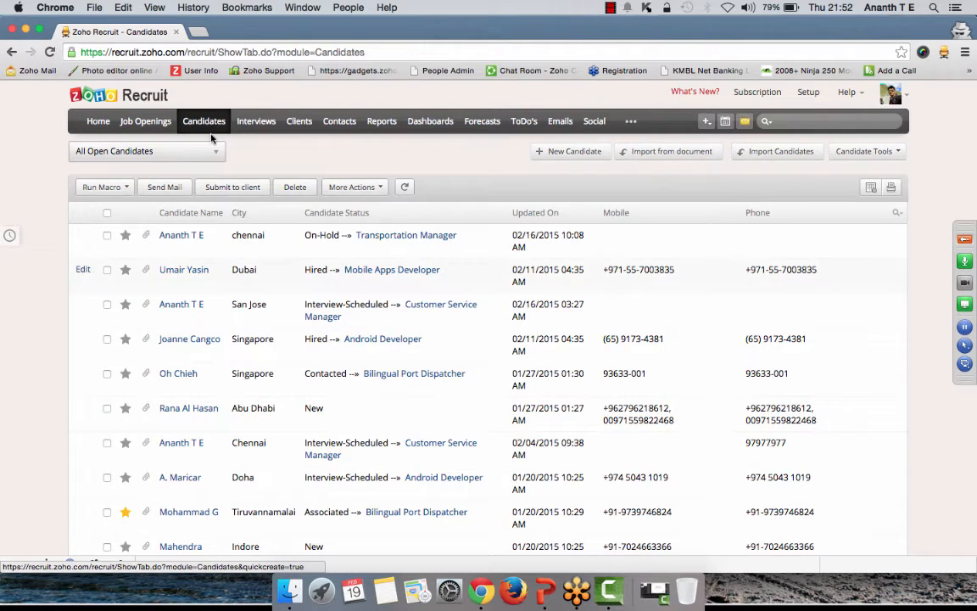
{"action": "left_click", "coordinate": [188, 307]}
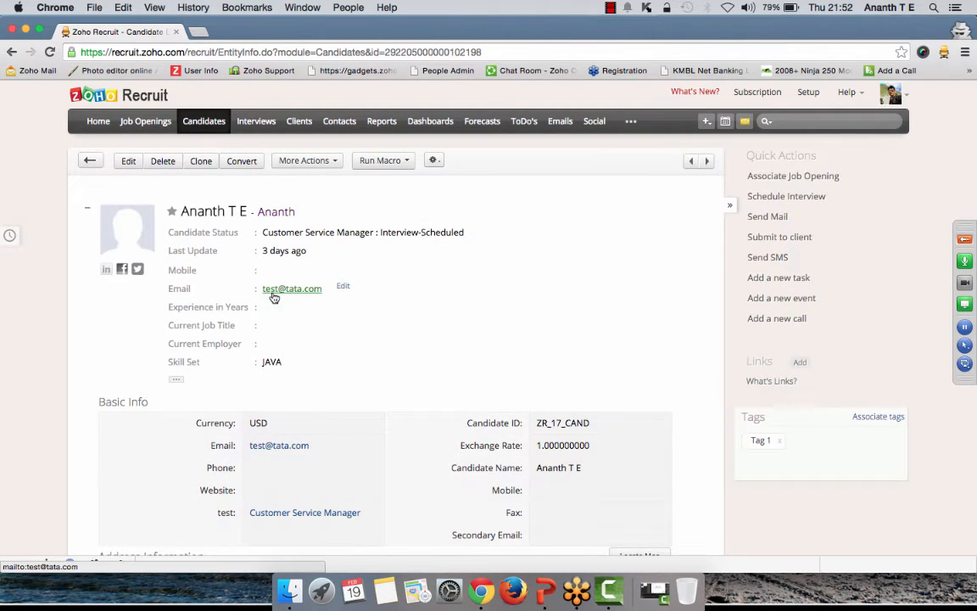
{"action": "scroll", "coordinate": [386, 332], "scroll_direction": "down", "scroll_amount": 15}
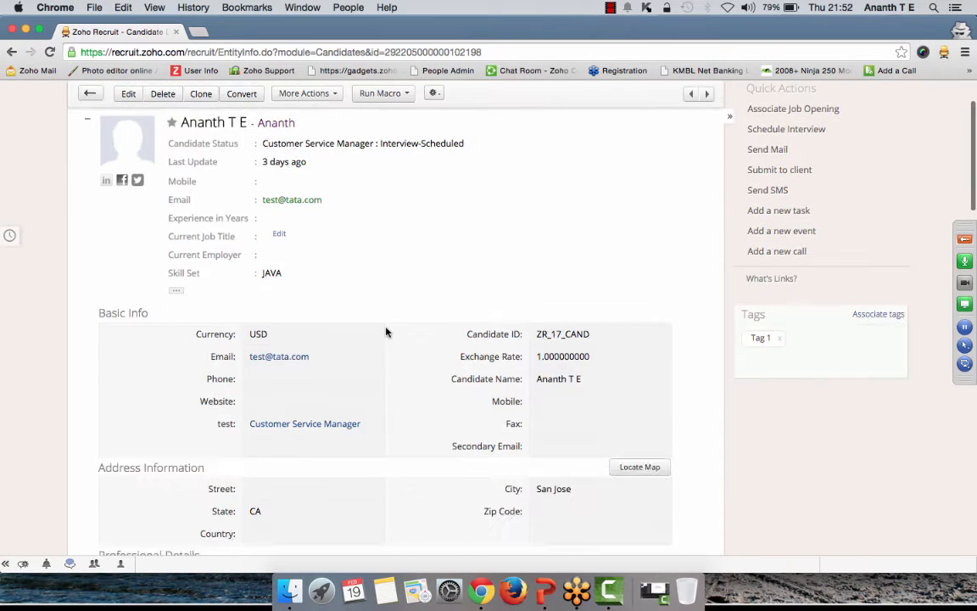
{"action": "scroll", "coordinate": [386, 331], "scroll_direction": "down", "scroll_amount": 10}
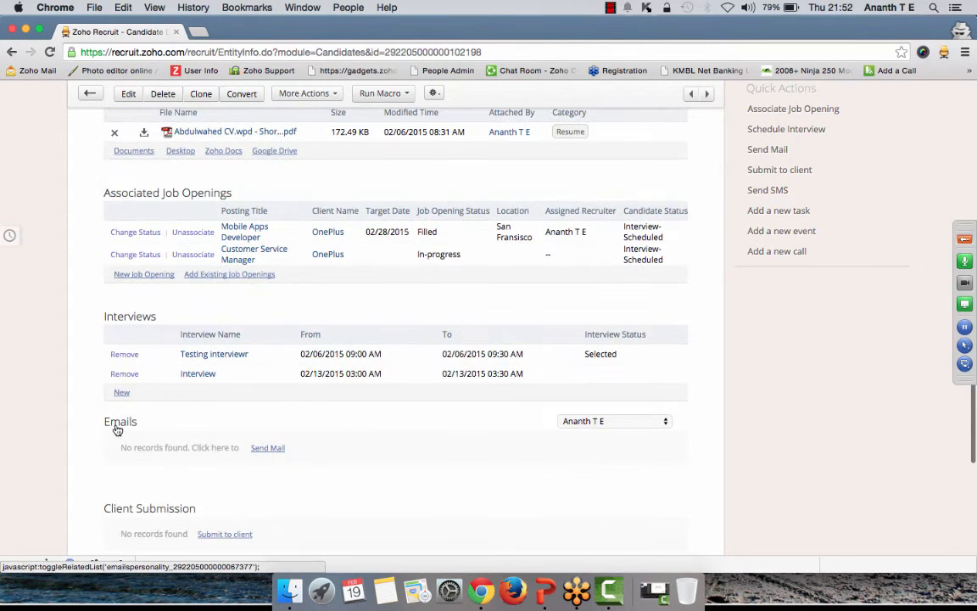
List the candidate's emails under Sent Emails from Recruit and switch to the Workflow of a Recruiter presentation slide.
{"action": "left_click", "coordinate": [632, 421]}
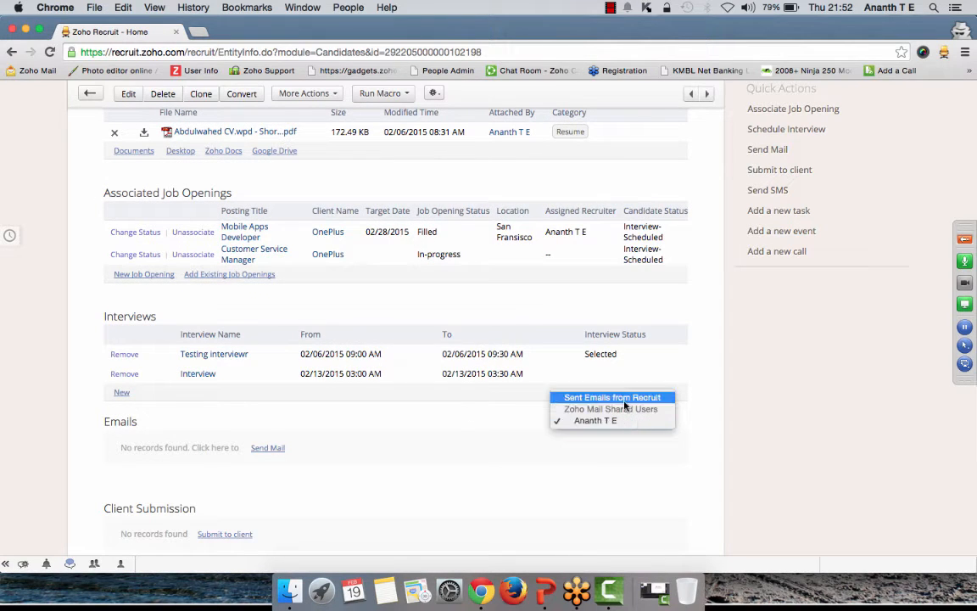
{"action": "left_click", "coordinate": [624, 402]}
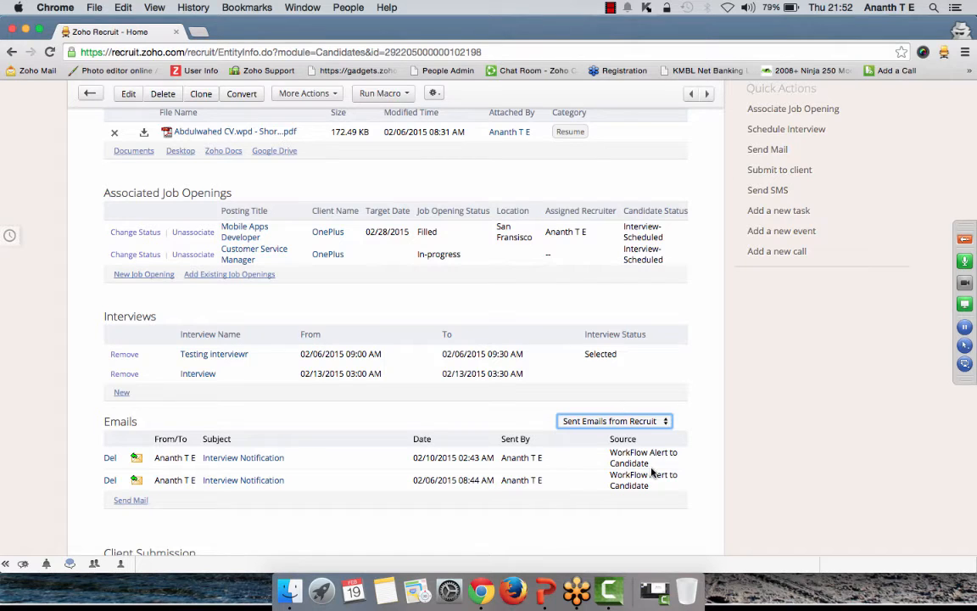
{"action": "scroll", "coordinate": [651, 471], "scroll_direction": "down", "scroll_amount": 1}
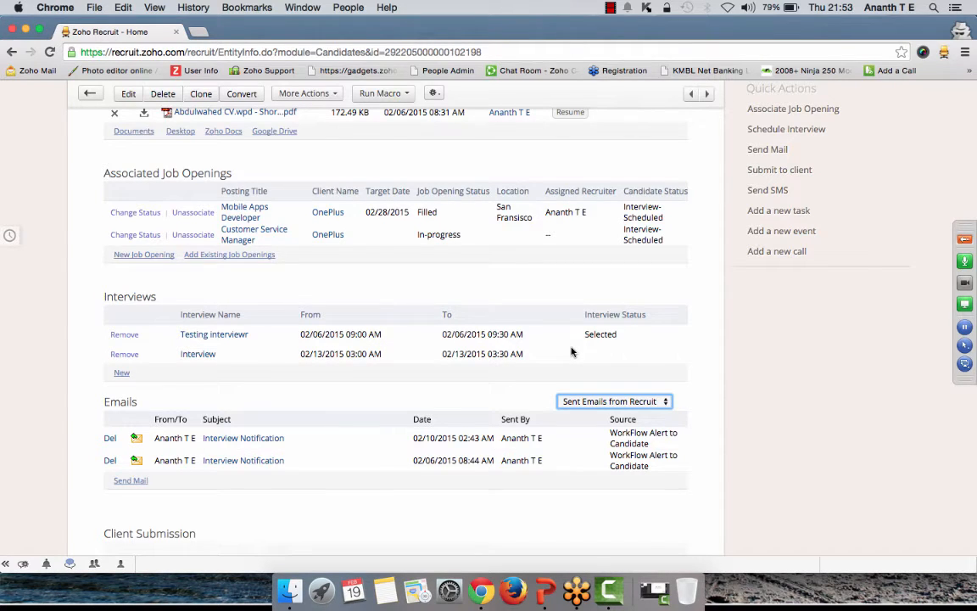
{"action": "key", "text": "super+Tab"}
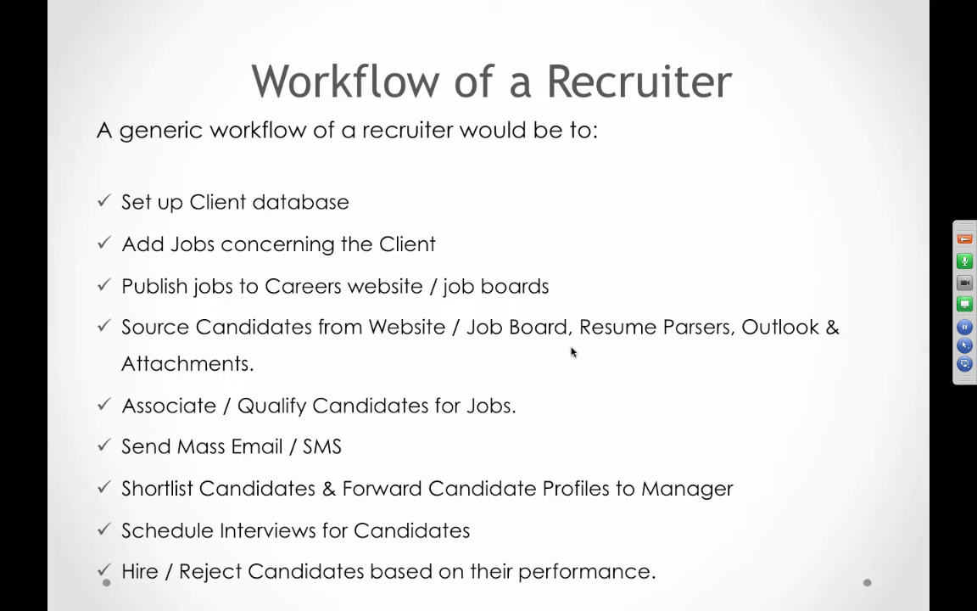
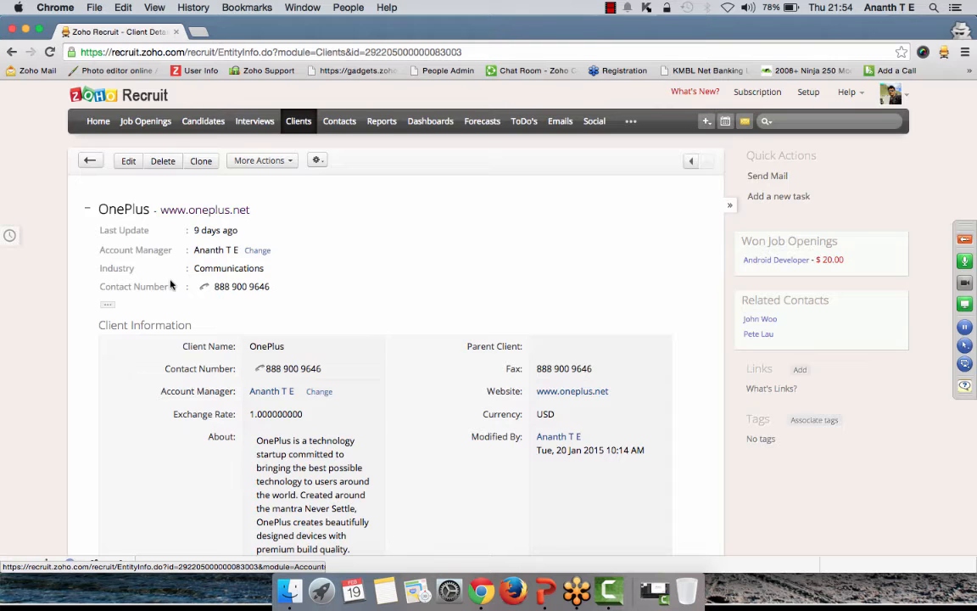
Preview the related contacts of the OnePlus client and open the contact record of its CEO.
{"action": "mouse_move", "coordinate": [768, 320]}
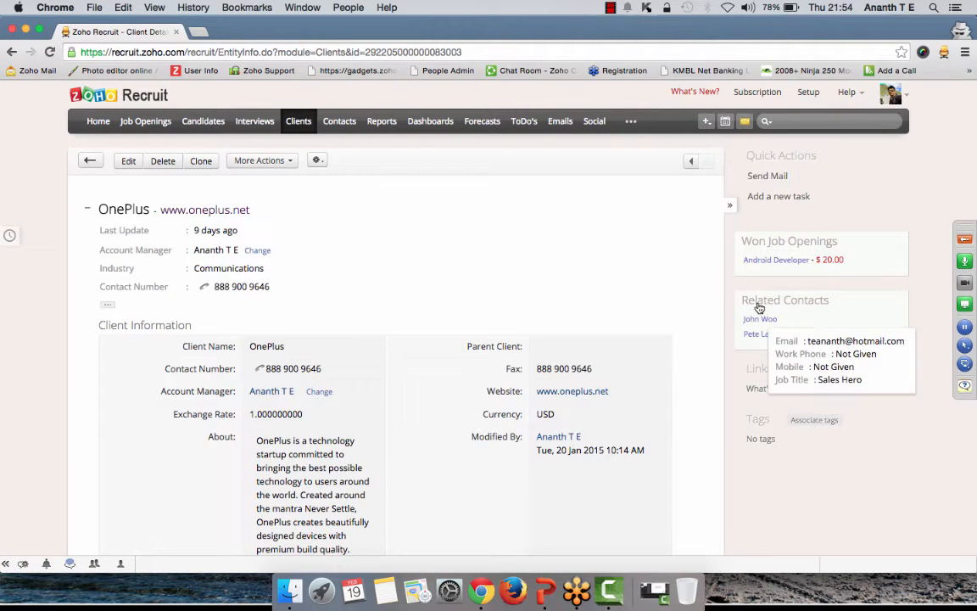
{"action": "mouse_move", "coordinate": [770, 339]}
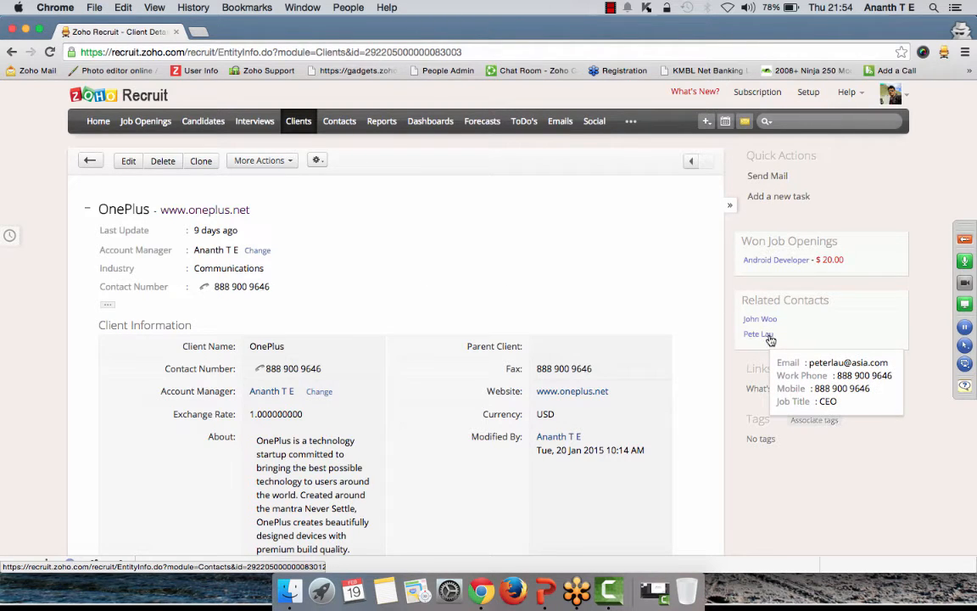
{"action": "left_click", "coordinate": [760, 334]}
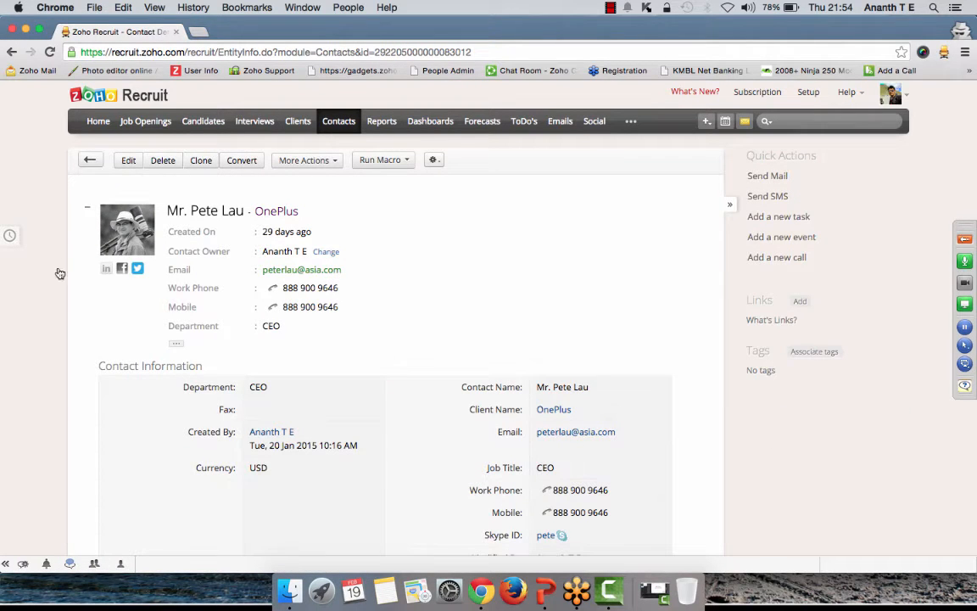
Associate the first matching LinkedIn profile with the OnePlus contact and close the profile window.
{"action": "left_click", "coordinate": [107, 269]}
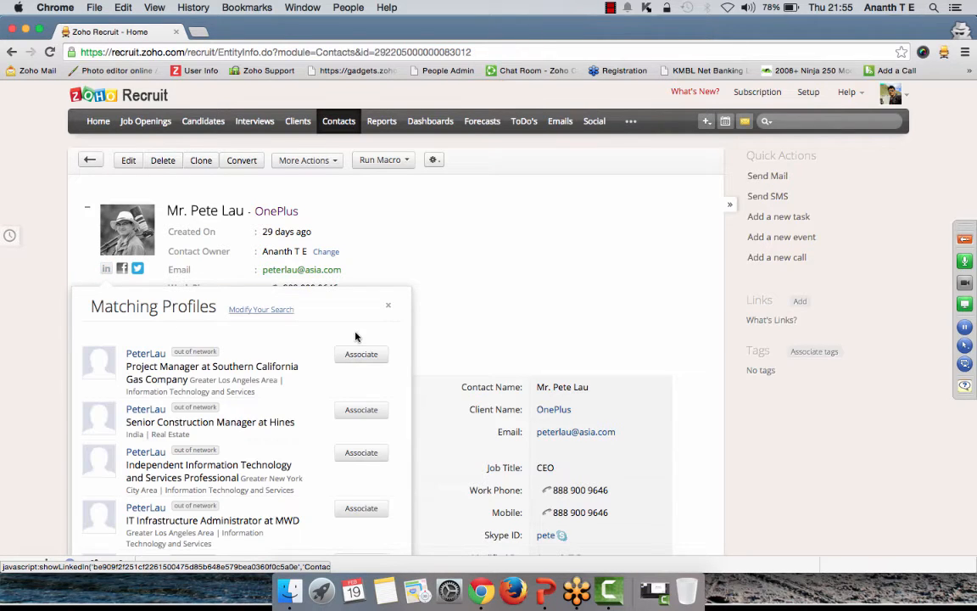
{"action": "left_click", "coordinate": [357, 356]}
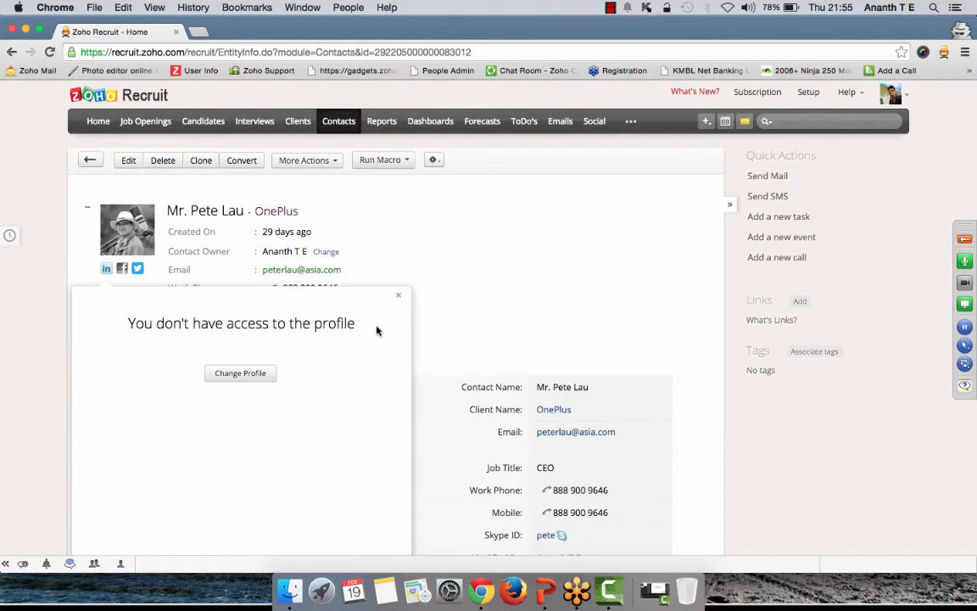
{"action": "left_click", "coordinate": [398, 295]}
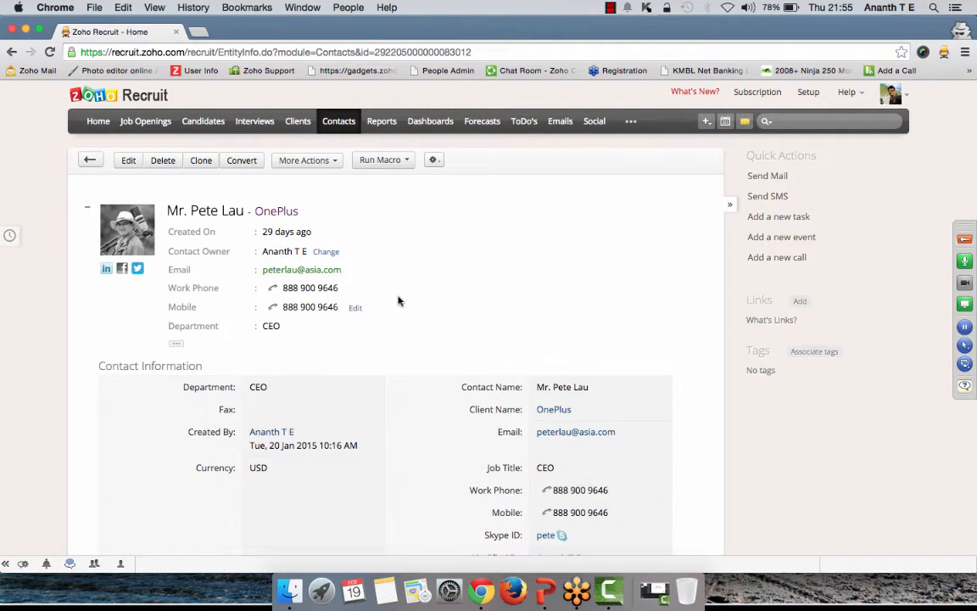
Open the form for creating a new client in the Clients module.
{"action": "left_click", "coordinate": [299, 122]}
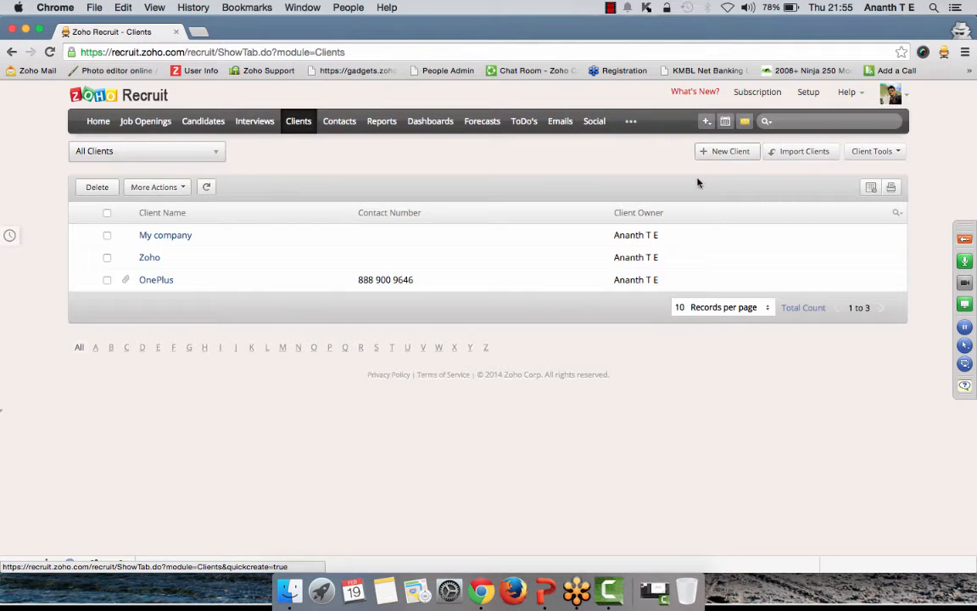
{"action": "left_click", "coordinate": [727, 153]}
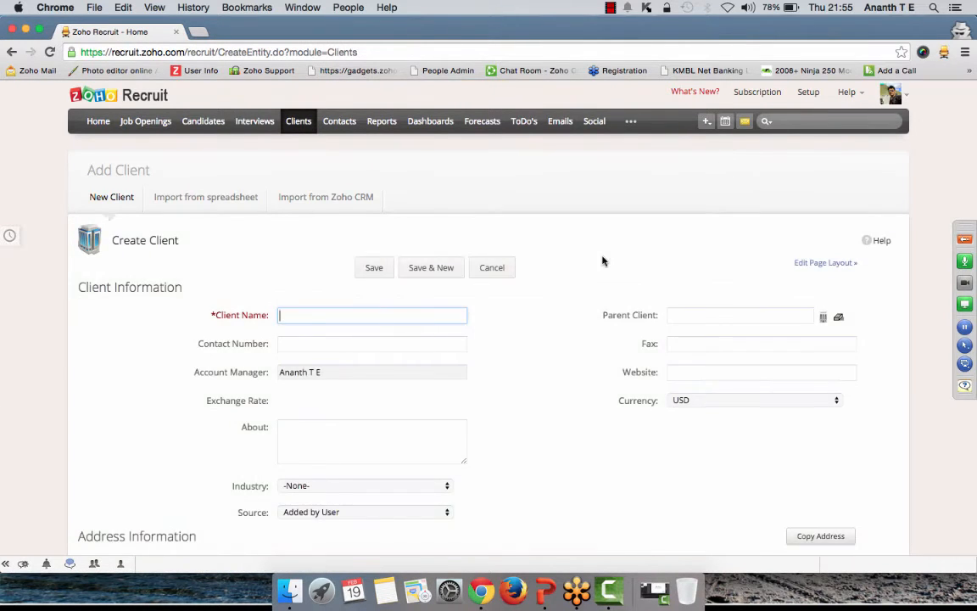
{"action": "scroll", "coordinate": [600, 449], "scroll_direction": "down", "scroll_amount": 2}
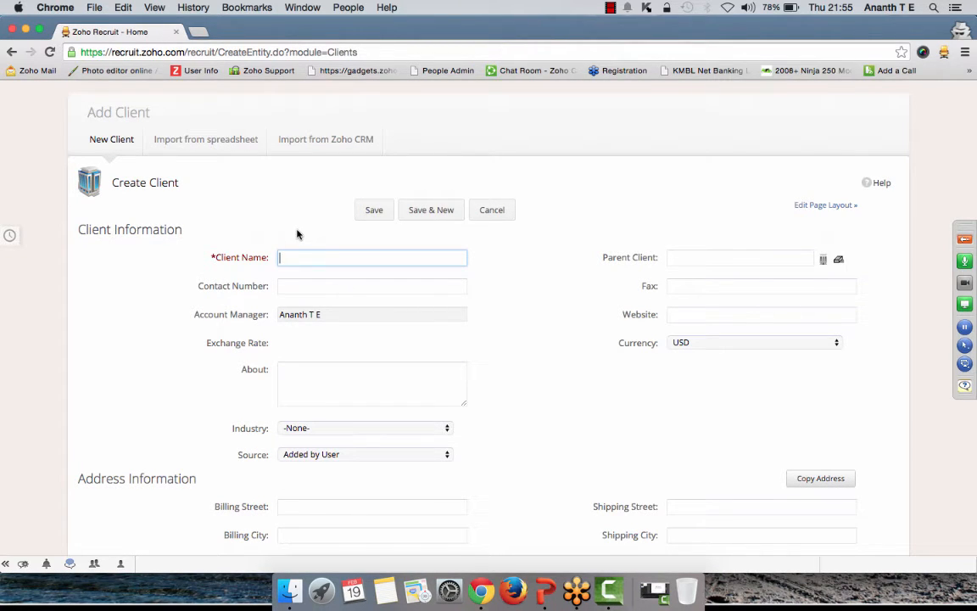
Review the spreadsheet import and Zoho CRM import options for adding clients.
{"action": "left_click", "coordinate": [200, 143]}
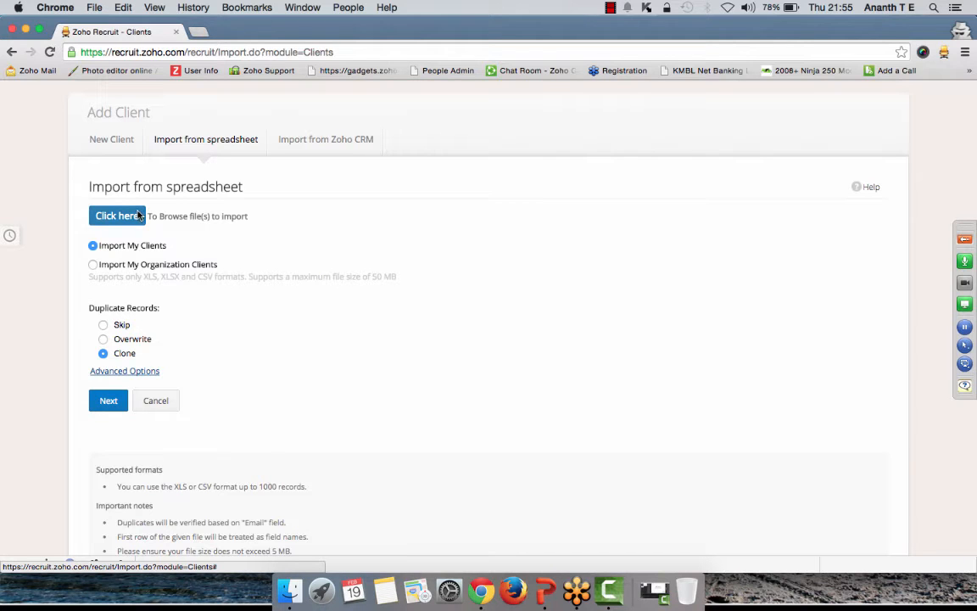
{"action": "left_click", "coordinate": [322, 145]}
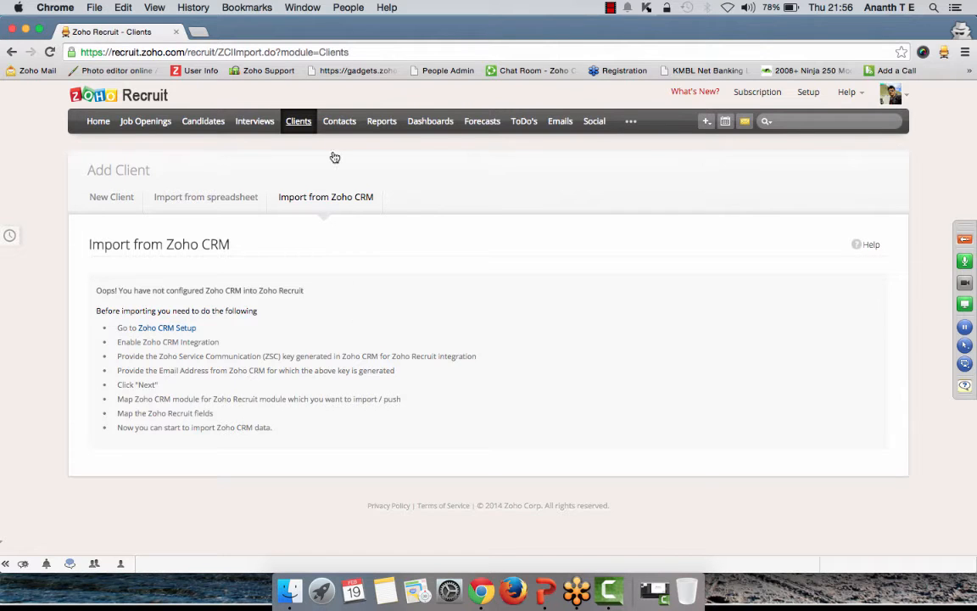
Open the OnePlus client record and examine its details, activities, attachments, associated job openings and interviews.
{"action": "left_click", "coordinate": [298, 119]}
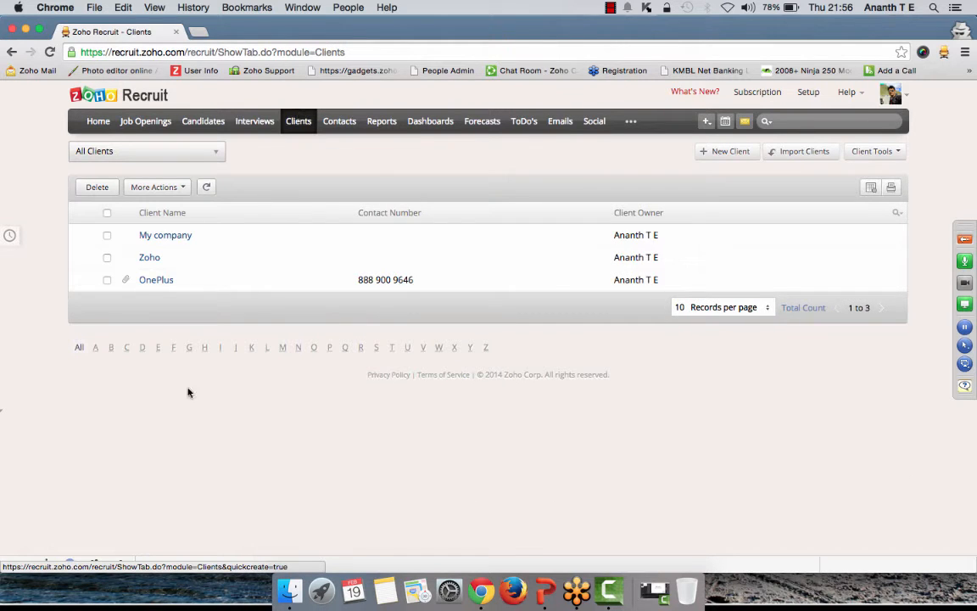
{"action": "left_click", "coordinate": [156, 281]}
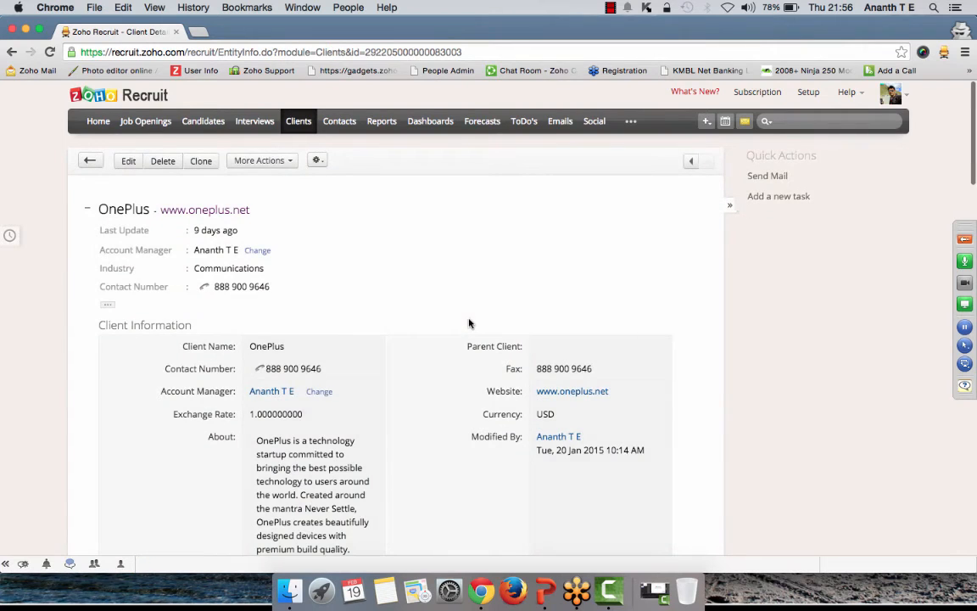
{"action": "scroll", "coordinate": [469, 320], "scroll_direction": "down", "scroll_amount": 3}
{"action": "scroll", "coordinate": [469, 322], "scroll_direction": "down", "scroll_amount": 5}
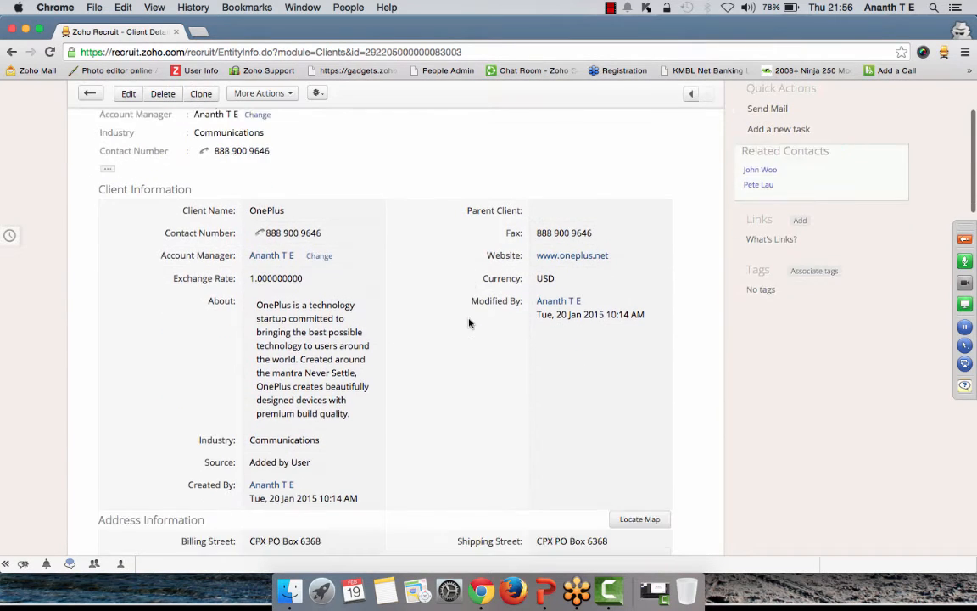
{"action": "scroll", "coordinate": [468, 322], "scroll_direction": "down", "scroll_amount": 4}
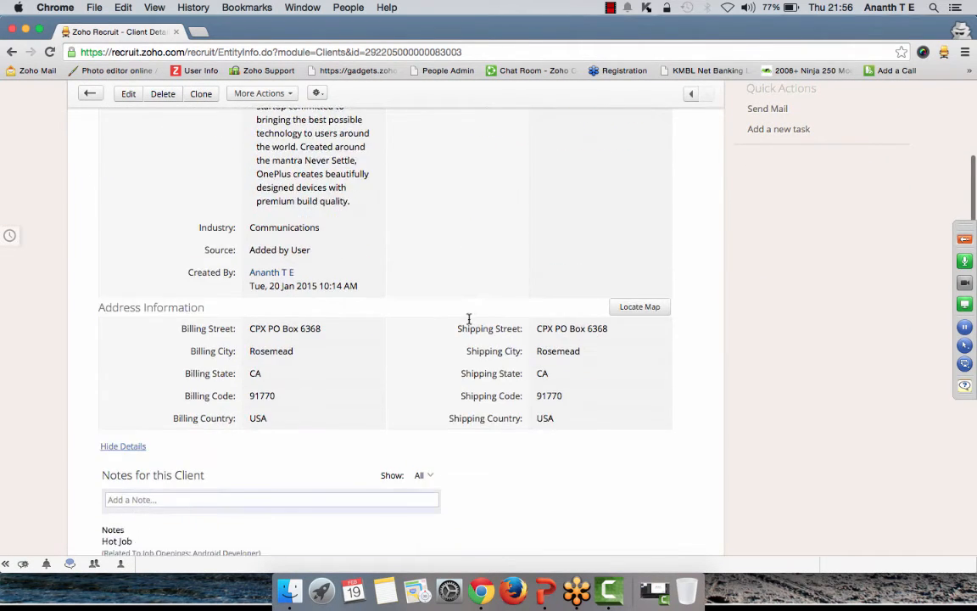
{"action": "scroll", "coordinate": [469, 322], "scroll_direction": "down", "scroll_amount": 10}
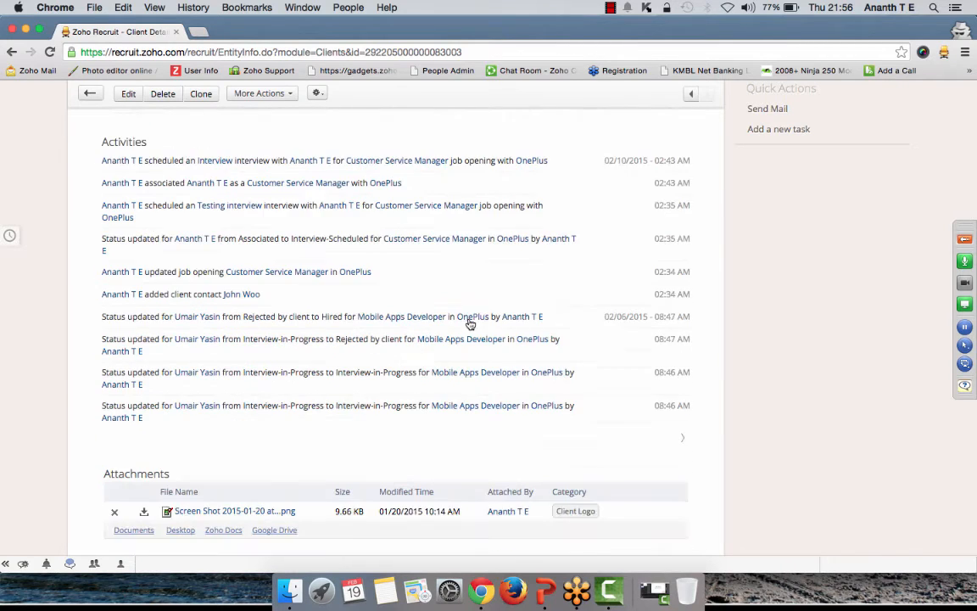
{"action": "scroll", "coordinate": [469, 323], "scroll_direction": "down", "scroll_amount": 4}
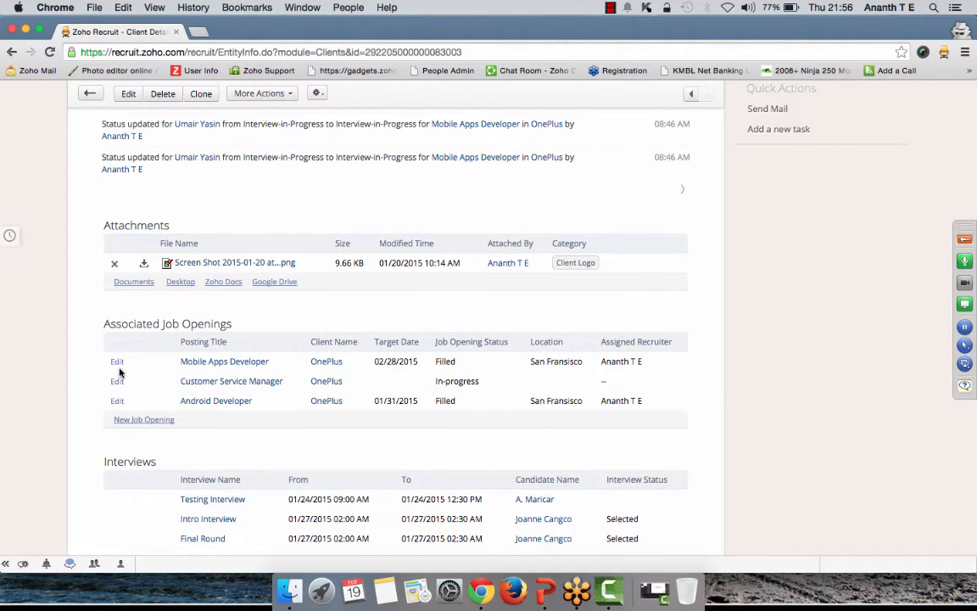
{"action": "left_click", "coordinate": [176, 327]}
{"action": "left_click", "coordinate": [176, 328]}
{"action": "scroll", "coordinate": [509, 407], "scroll_direction": "down", "scroll_amount": 3}
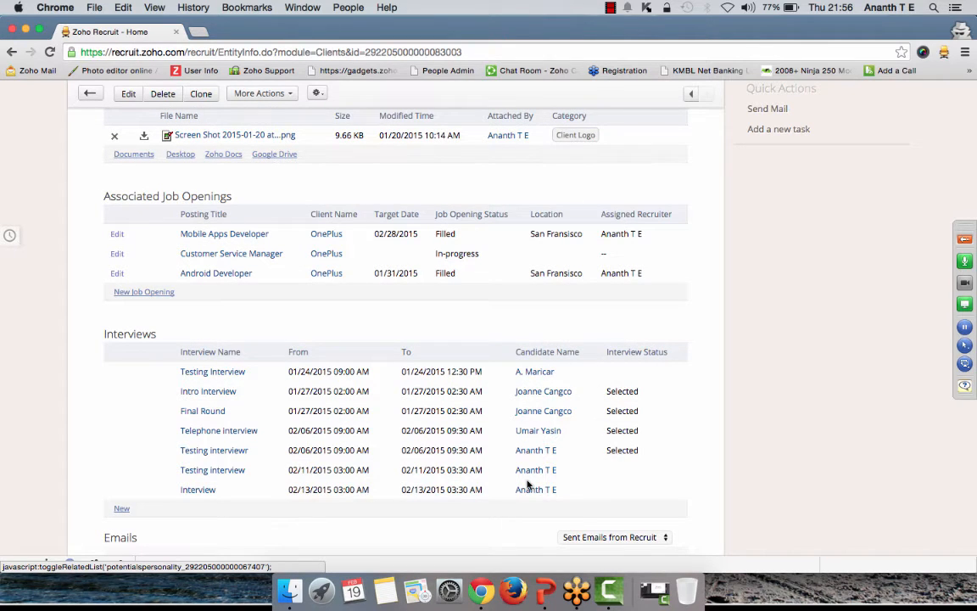
Show the new job opening form from the OnePlus record, and open it again from the Job Openings module.
{"action": "left_click", "coordinate": [144, 292]}
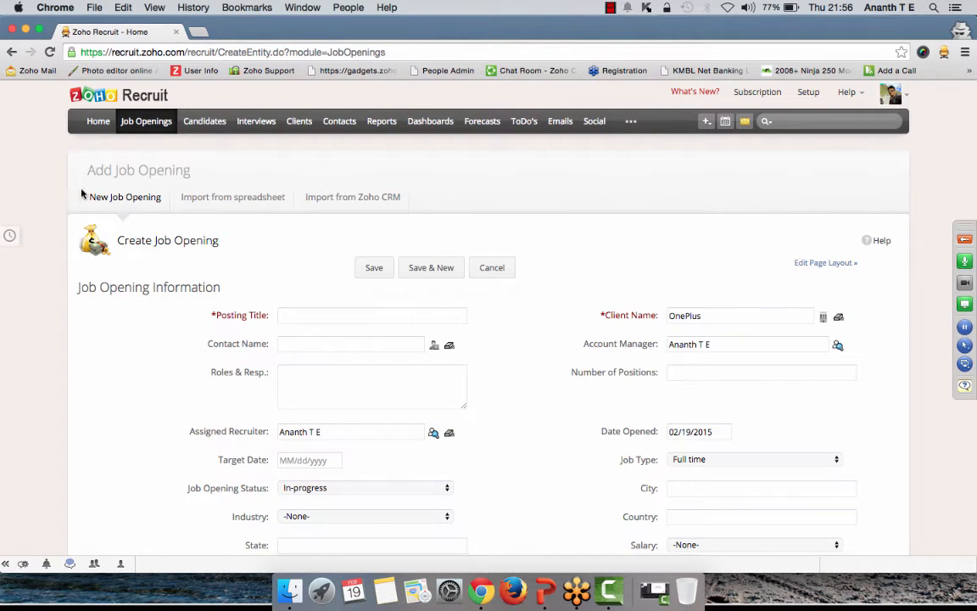
{"action": "left_click", "coordinate": [149, 121]}
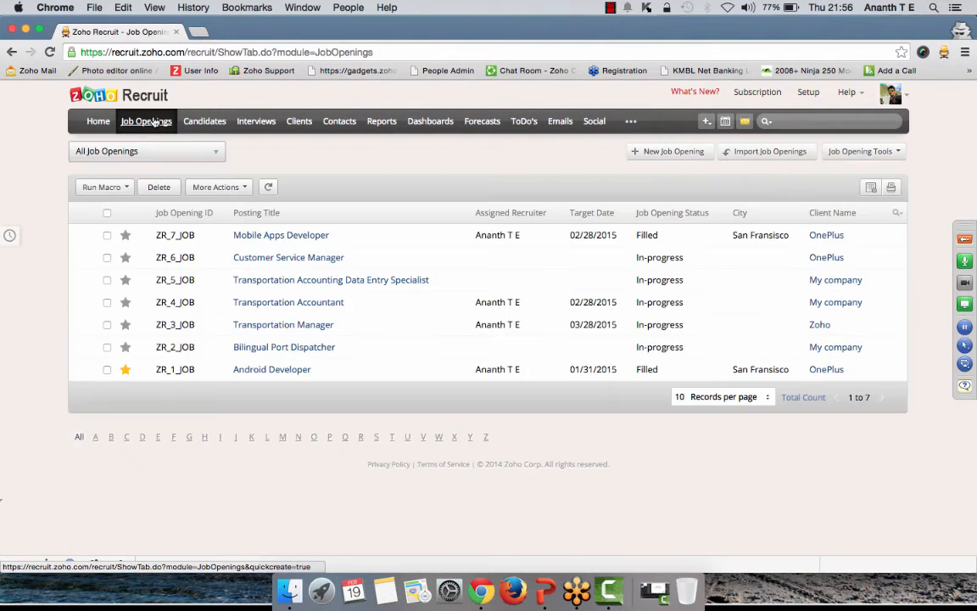
{"action": "right_click", "coordinate": [679, 156]}
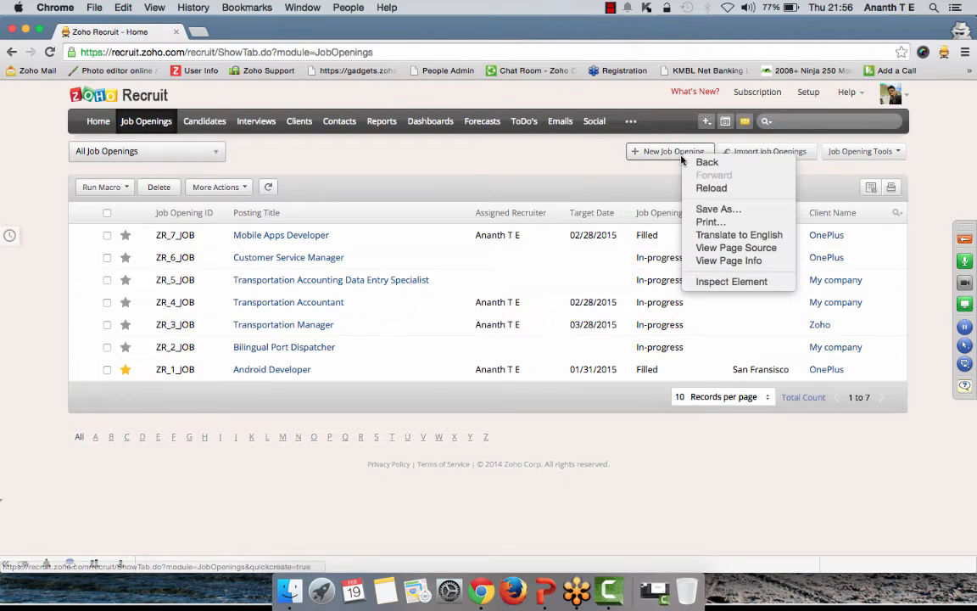
{"action": "left_click", "coordinate": [670, 151]}
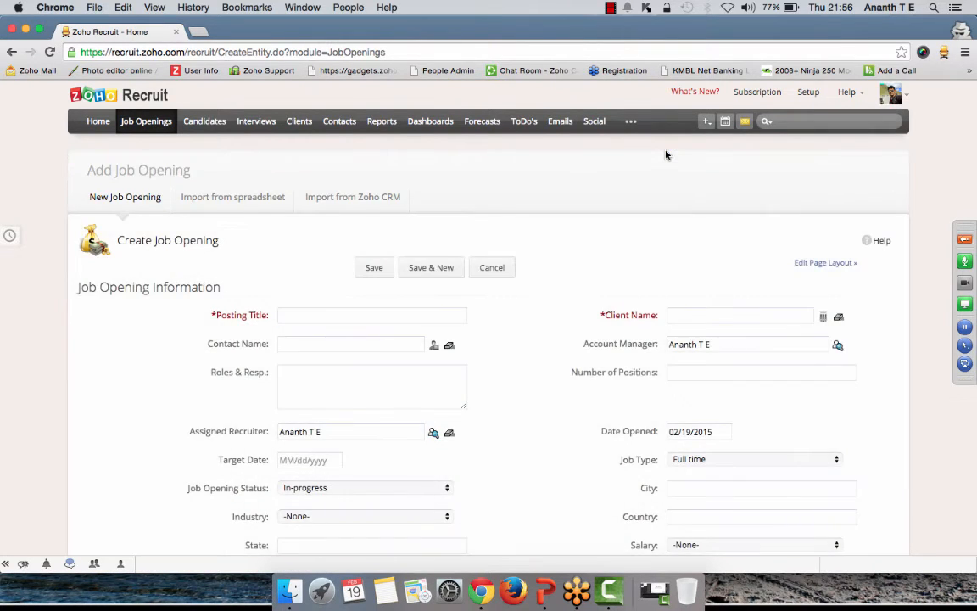
Look up the existing clients and assign OnePlus as the client of the new job opening.
{"action": "scroll", "coordinate": [477, 385], "scroll_direction": "down", "scroll_amount": 3}
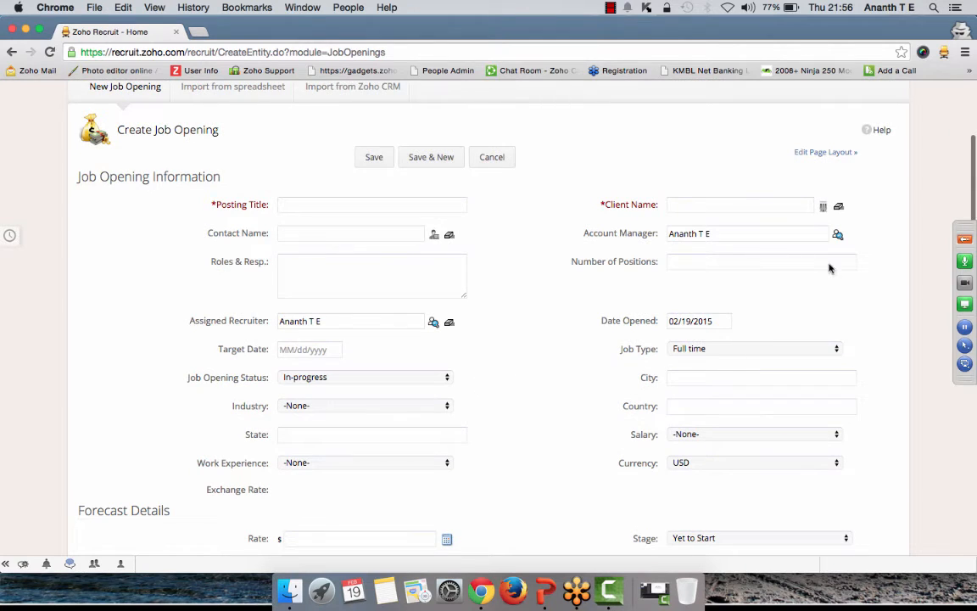
{"action": "left_click", "coordinate": [823, 207]}
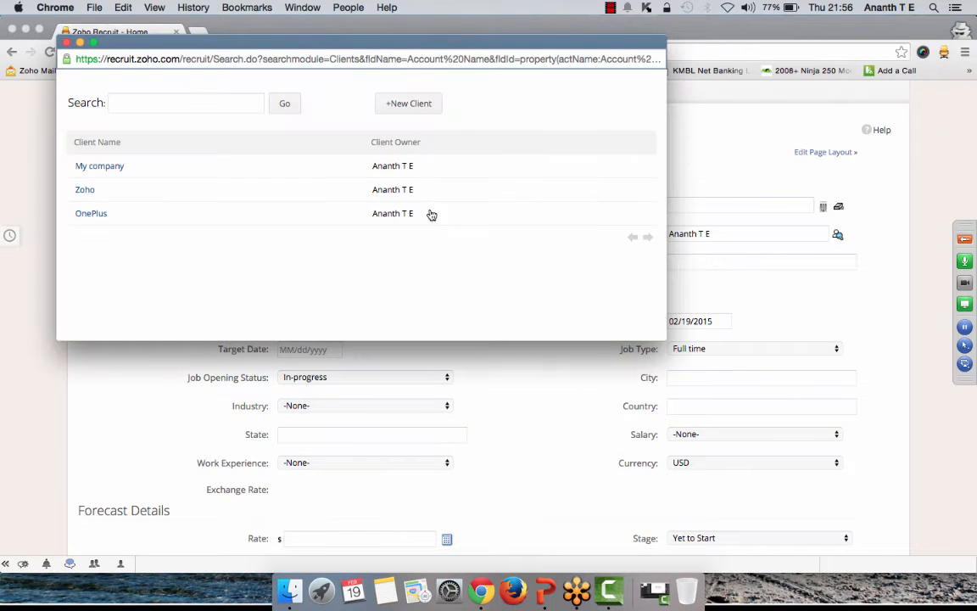
{"action": "left_click", "coordinate": [91, 214]}
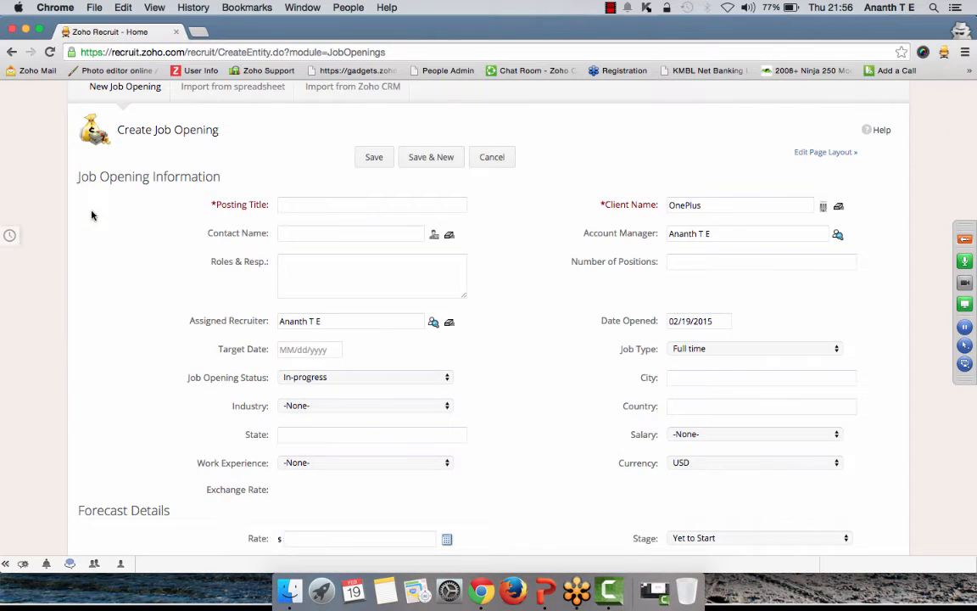
{"action": "scroll", "coordinate": [92, 215], "scroll_direction": "up", "scroll_amount": 2}
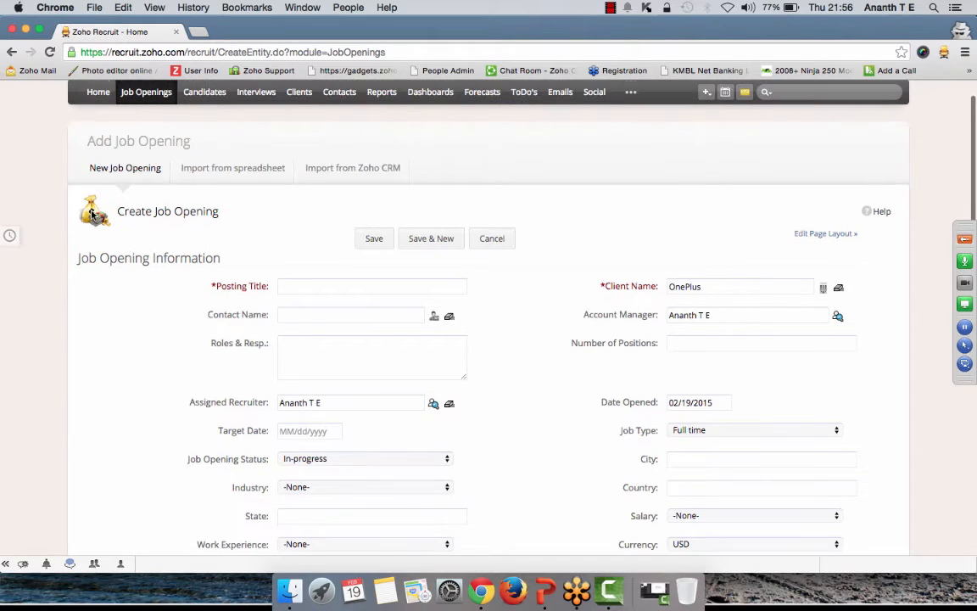
Review the spreadsheet import options and notes for job openings.
{"action": "left_click", "coordinate": [236, 174]}
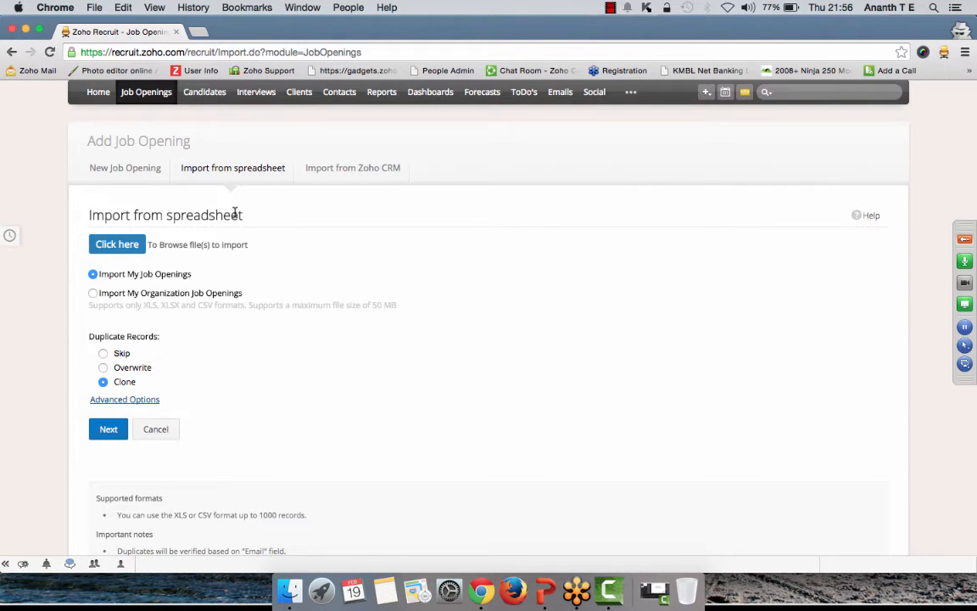
{"action": "scroll", "coordinate": [235, 215], "scroll_direction": "down", "scroll_amount": 3}
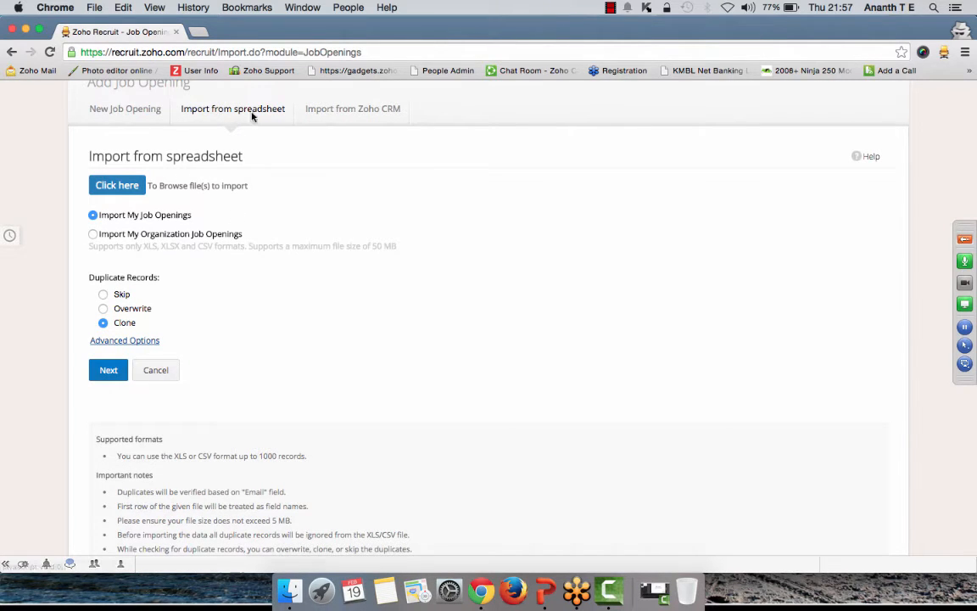
{"action": "scroll", "coordinate": [221, 212], "scroll_direction": "down", "scroll_amount": 2}
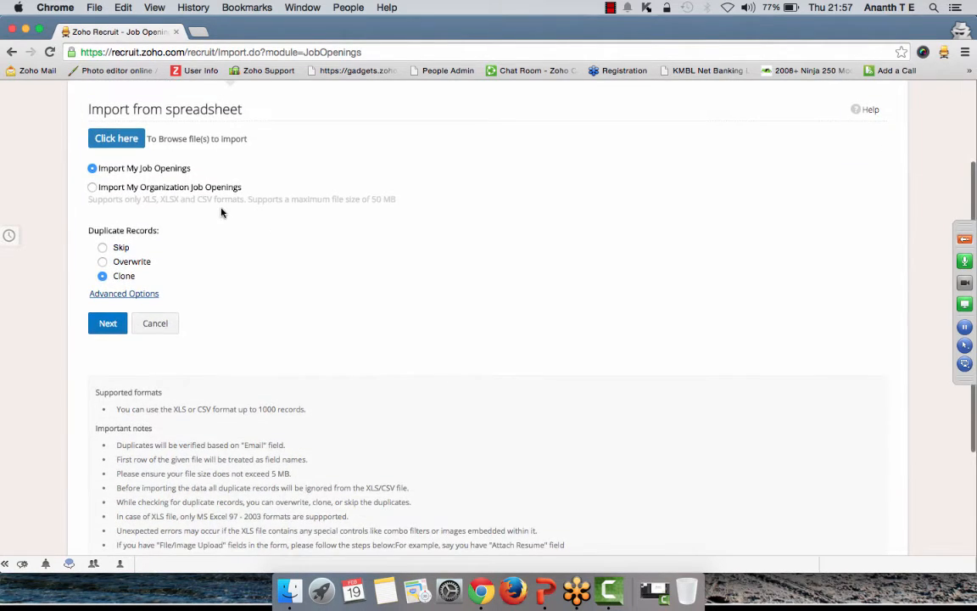
{"action": "scroll", "coordinate": [221, 212], "scroll_direction": "up", "scroll_amount": 4}
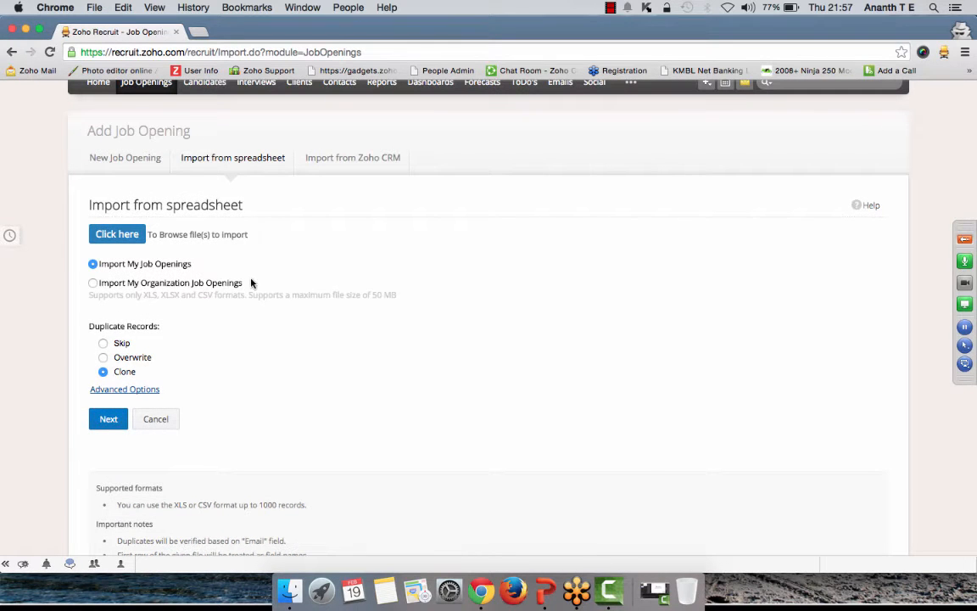
Switch to the presentation and advance to the Publish Jobs to Website & Job Boards slide.
{"action": "left_click", "coordinate": [546, 591]}
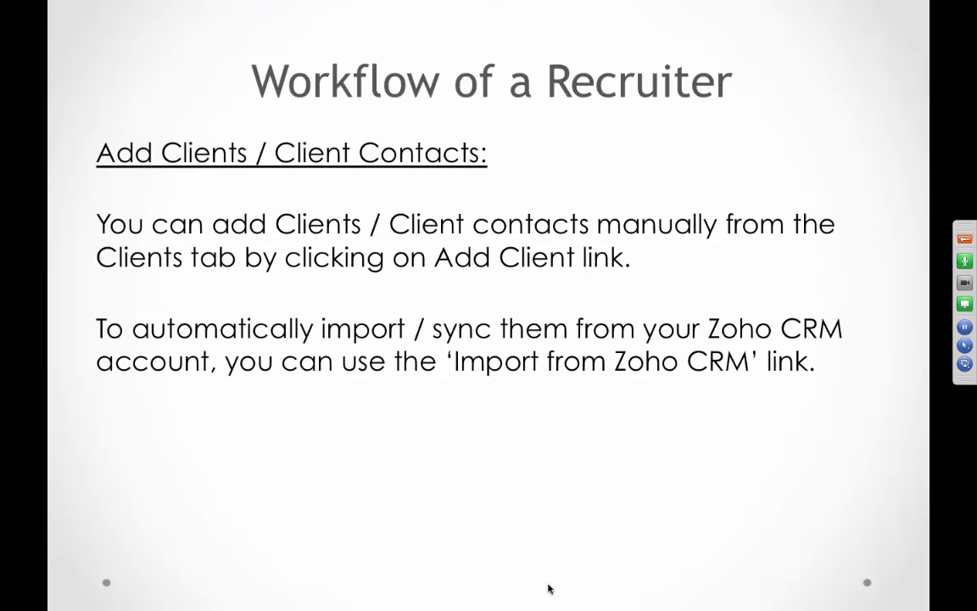
{"action": "left_click", "coordinate": [548, 587]}
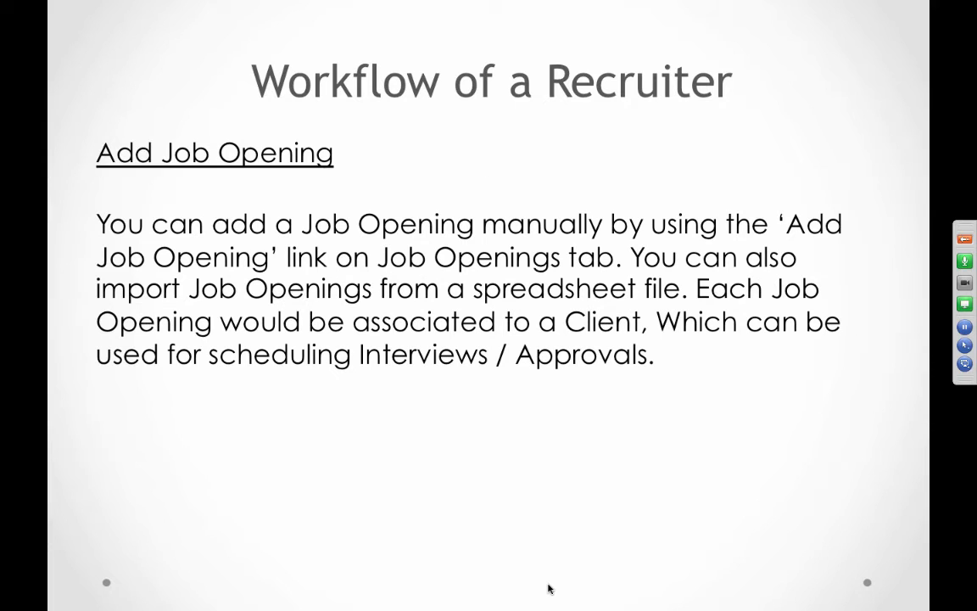
{"action": "left_click", "coordinate": [548, 588]}
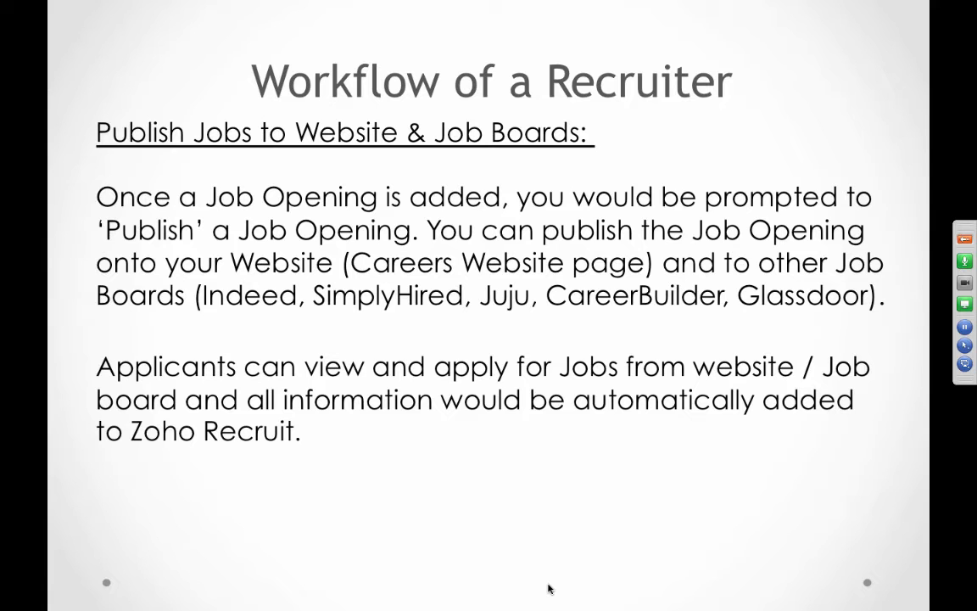
Switch back to Zoho Recruit in Chrome and open the Customer Service Manager job opening.
{"action": "key", "text": "super+Tab"}
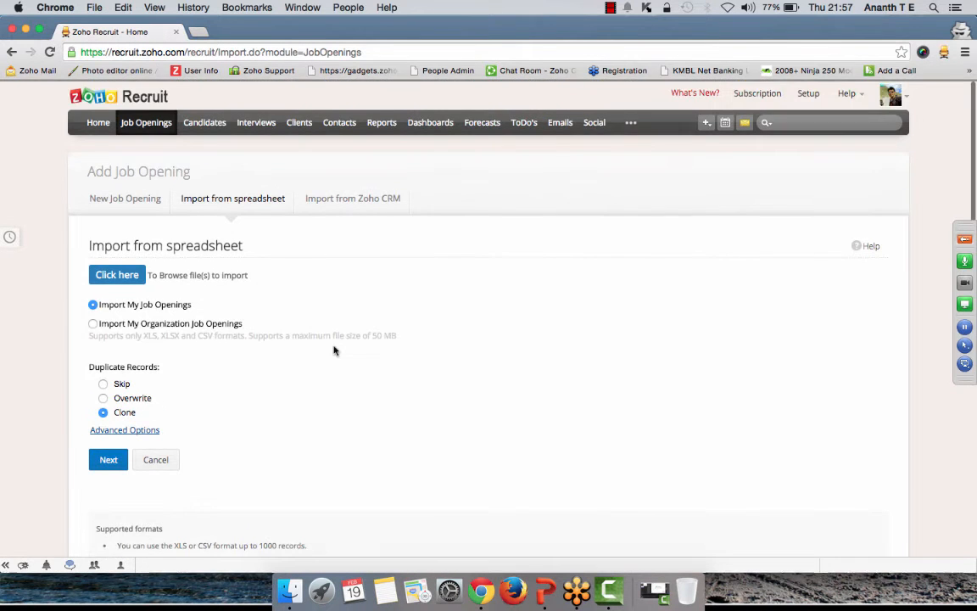
{"action": "left_click", "coordinate": [132, 119]}
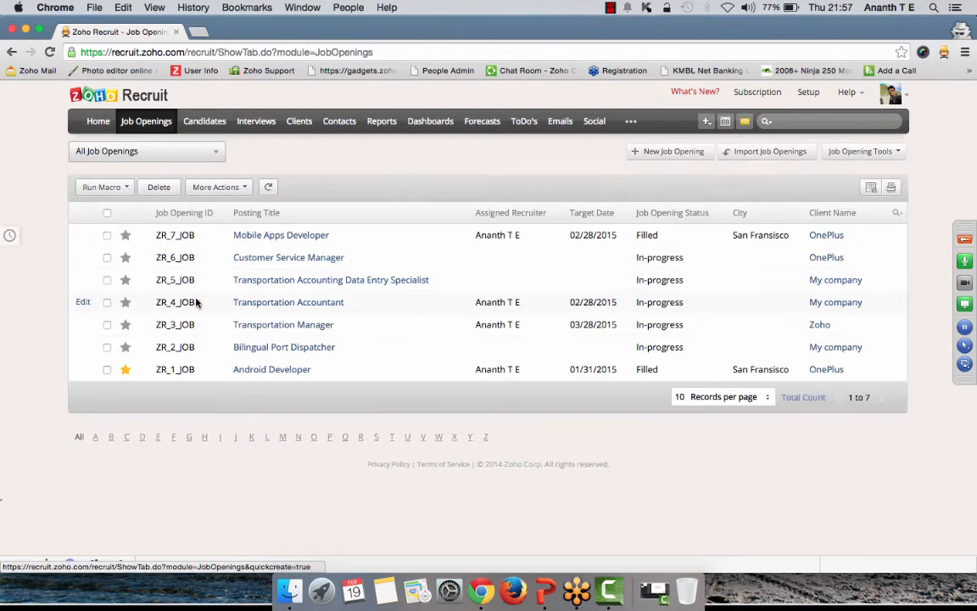
{"action": "left_click", "coordinate": [271, 259]}
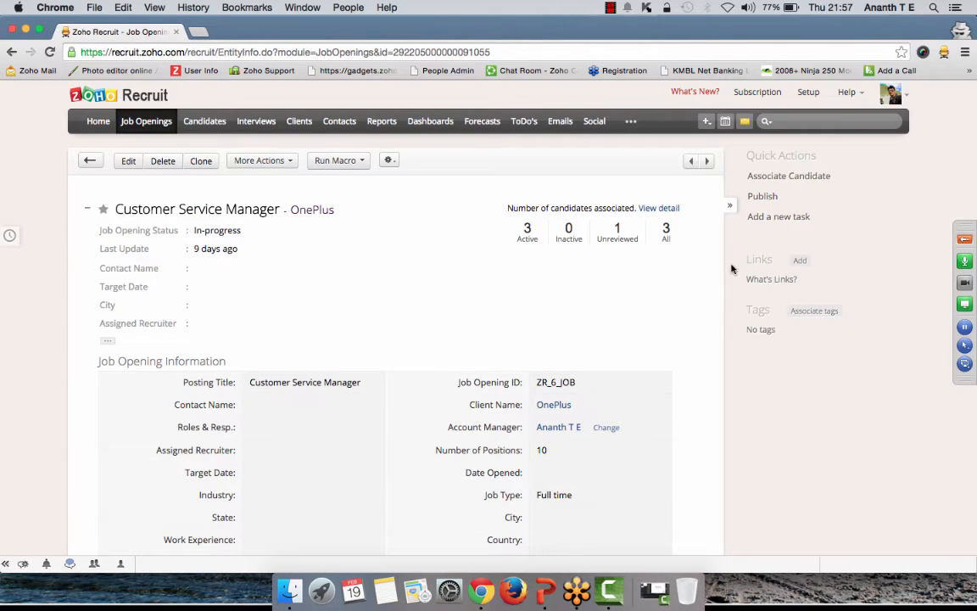
Start publishing the job opening with the website, CareerBuilder, Glassdoor, Indeed Organic, Juju, LinkedIn and Simply Hired selected.
{"action": "left_click", "coordinate": [762, 197]}
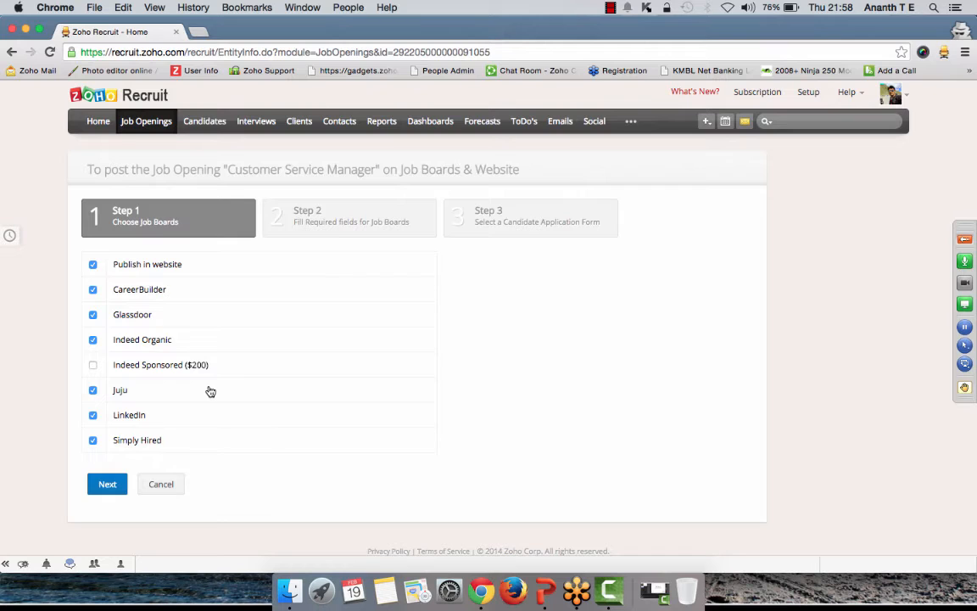
{"action": "left_click", "coordinate": [93, 290]}
{"action": "left_click", "coordinate": [93, 314]}
{"action": "left_click", "coordinate": [94, 339]}
{"action": "left_click", "coordinate": [93, 390]}
{"action": "left_click", "coordinate": [93, 414]}
{"action": "left_click", "coordinate": [93, 440]}
{"action": "left_click", "coordinate": [93, 441]}
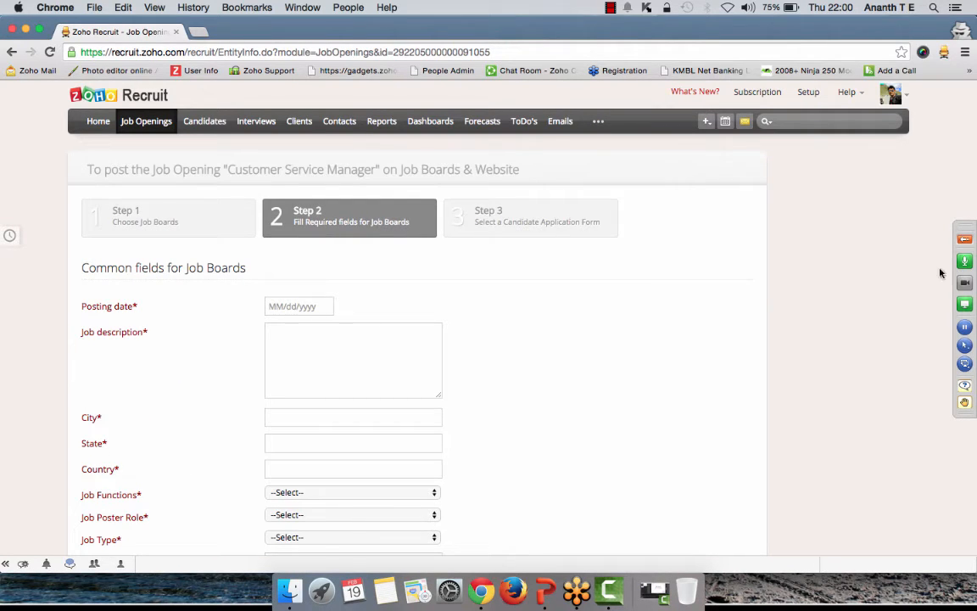
Set the posting date to 02/19/2015 in the common job board fields and go to the job description.
{"action": "left_click", "coordinate": [272, 306]}
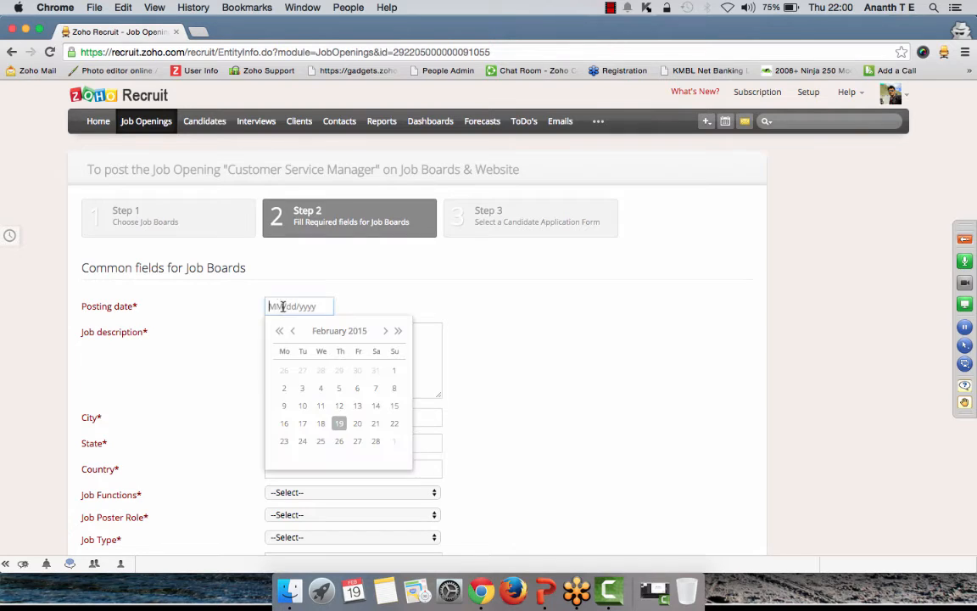
{"action": "left_click", "coordinate": [338, 423]}
{"action": "left_click", "coordinate": [327, 380]}
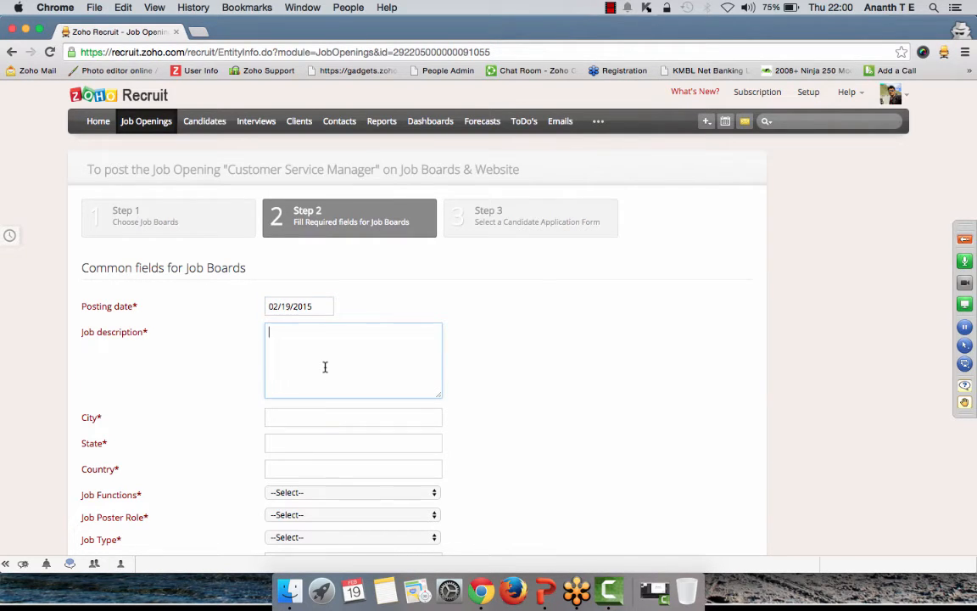
{"action": "scroll", "coordinate": [324, 367], "scroll_direction": "down", "scroll_amount": 1}
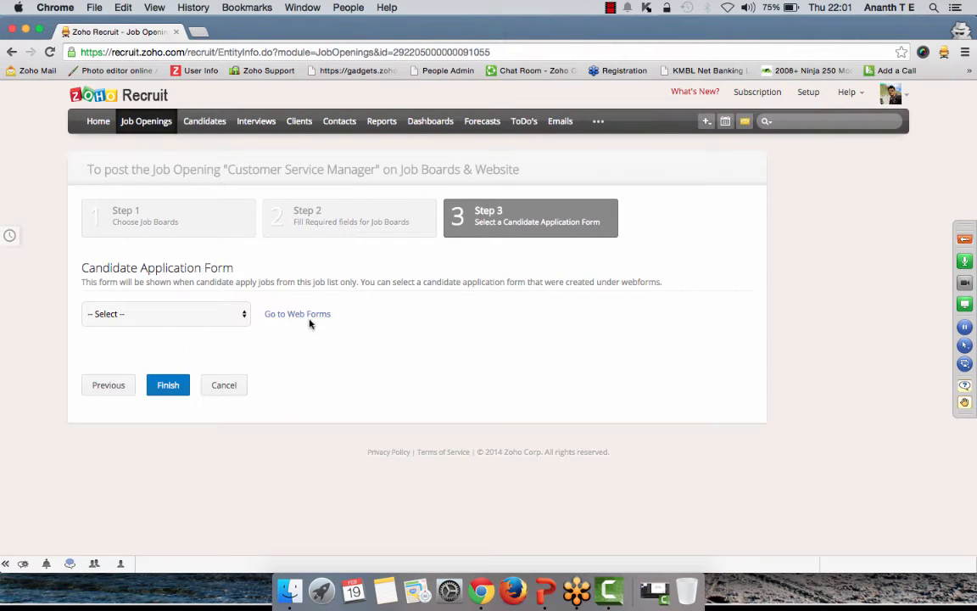
Select Candidate Application as the candidate application form and finish publishing the job opening.
{"action": "left_click", "coordinate": [223, 312]}
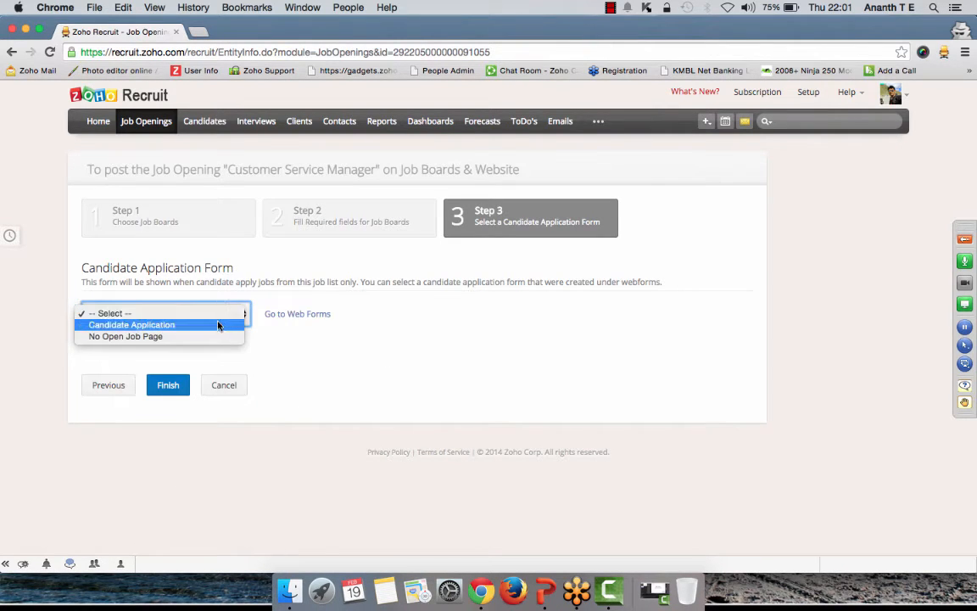
{"action": "left_click", "coordinate": [218, 325]}
{"action": "left_click", "coordinate": [421, 380]}
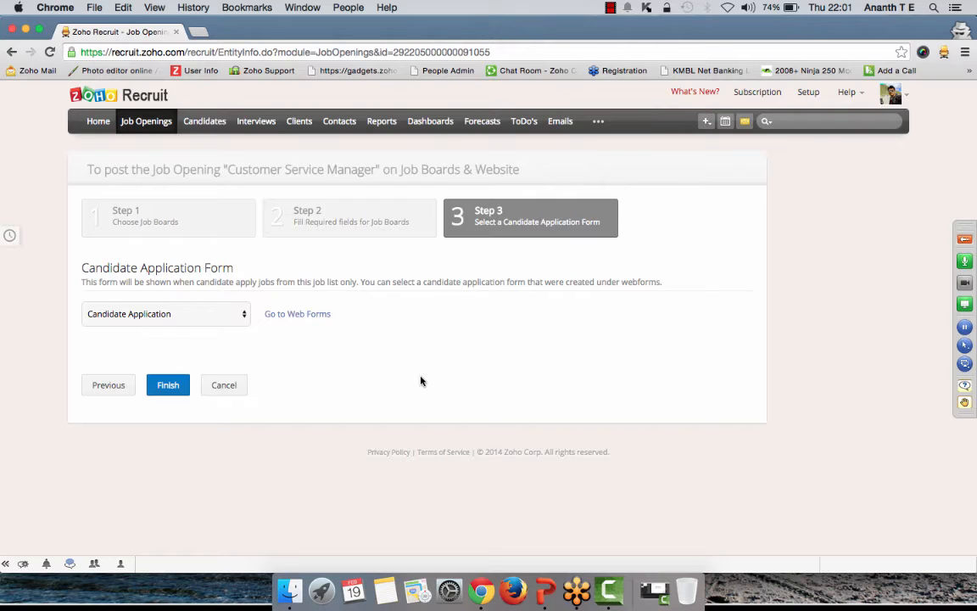
{"action": "left_click", "coordinate": [166, 387]}
{"action": "left_click", "coordinate": [168, 387]}
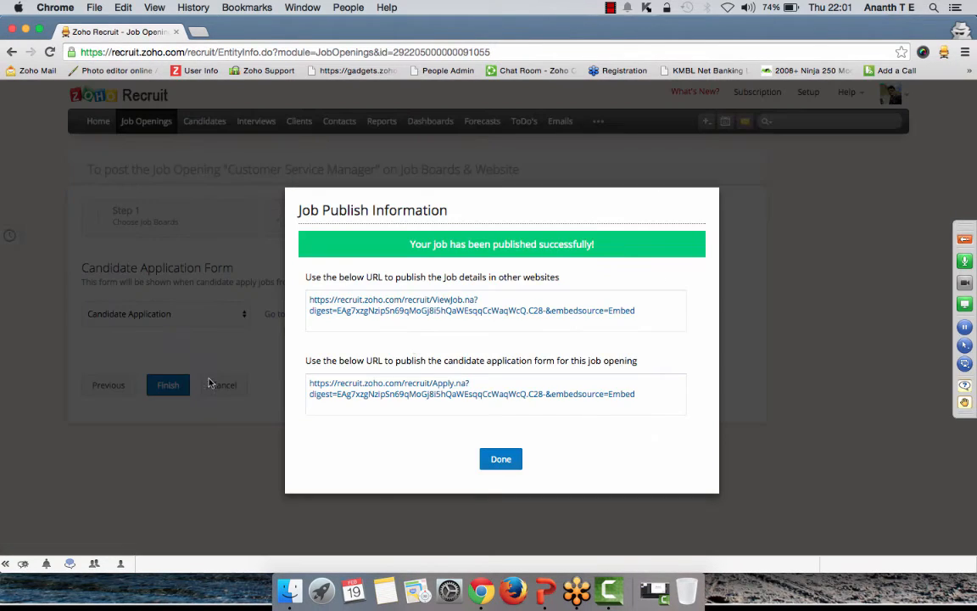
Open the published job's public page and review the candidate application form shown to applicants.
{"action": "left_click", "coordinate": [460, 320]}
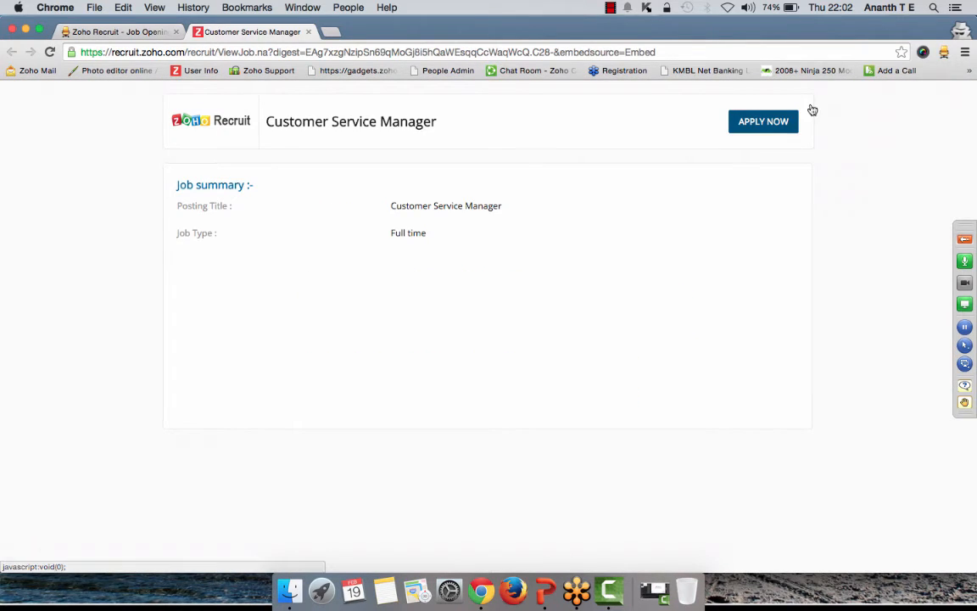
{"action": "left_click", "coordinate": [757, 120]}
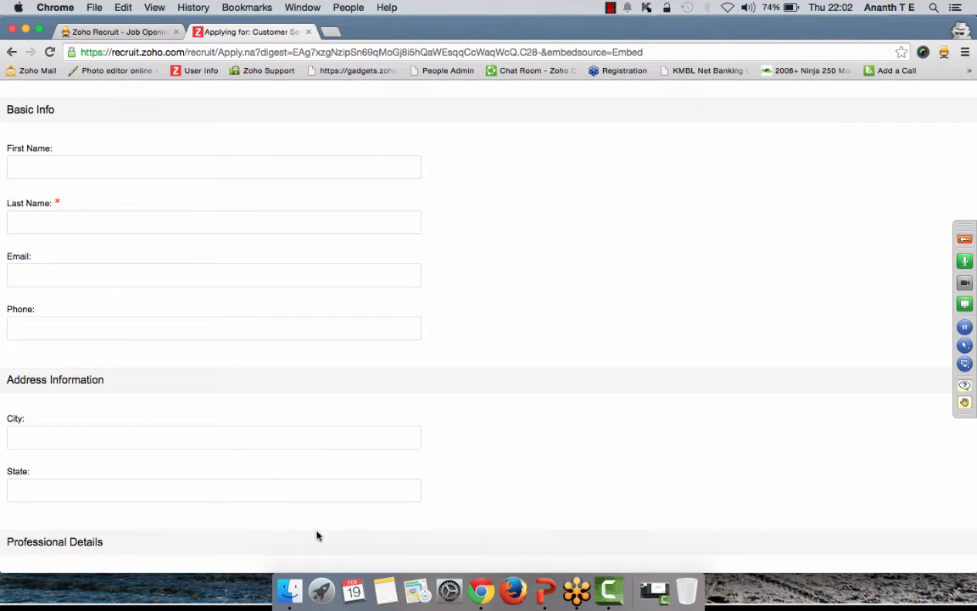
{"action": "left_click", "coordinate": [338, 430]}
{"action": "scroll", "coordinate": [339, 425], "scroll_direction": "down", "scroll_amount": 1}
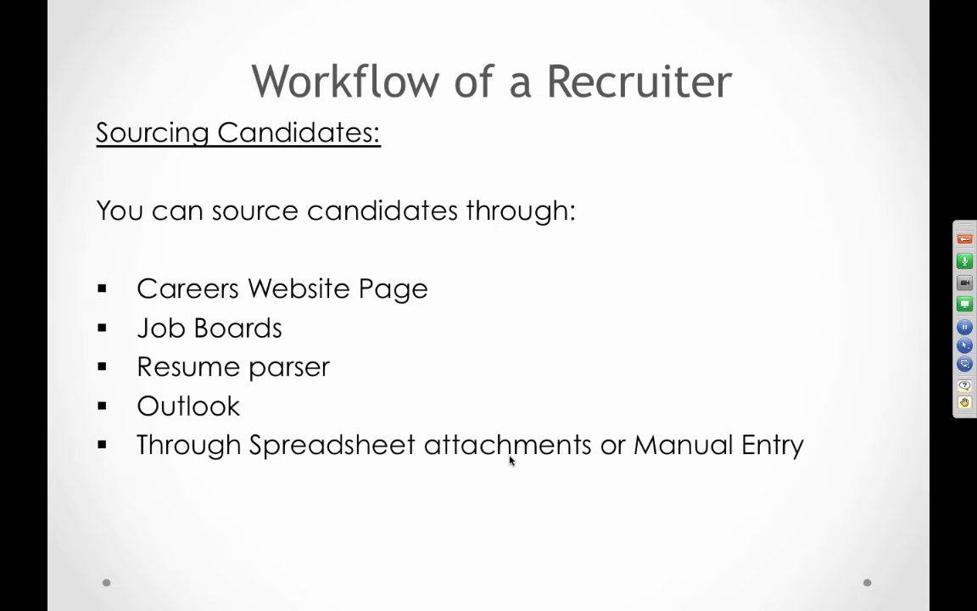
Switch back to Zoho Recruit in Chrome and start adding a candidate through import from a document.
{"action": "key", "text": "super+Tab"}
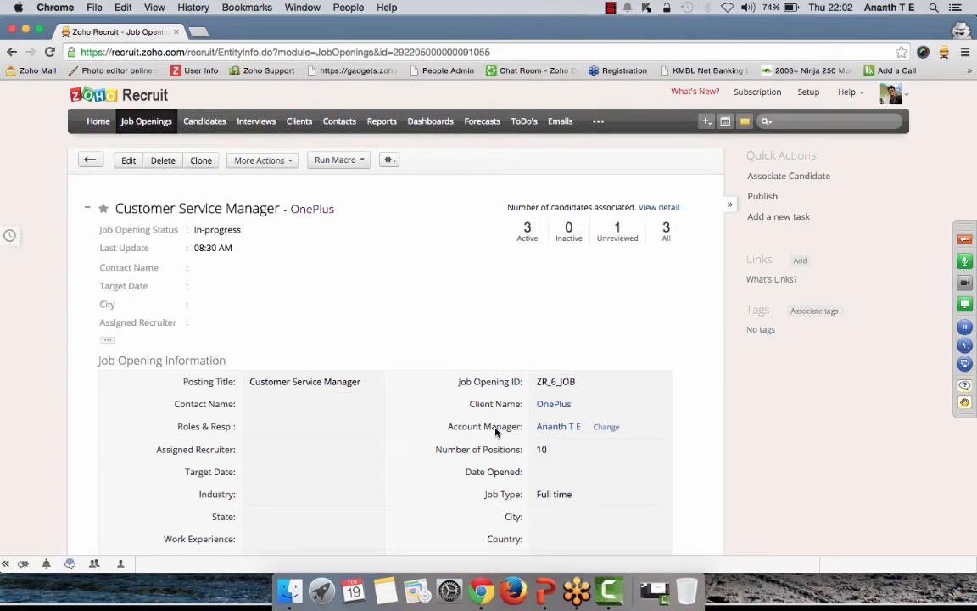
{"action": "left_click", "coordinate": [212, 124]}
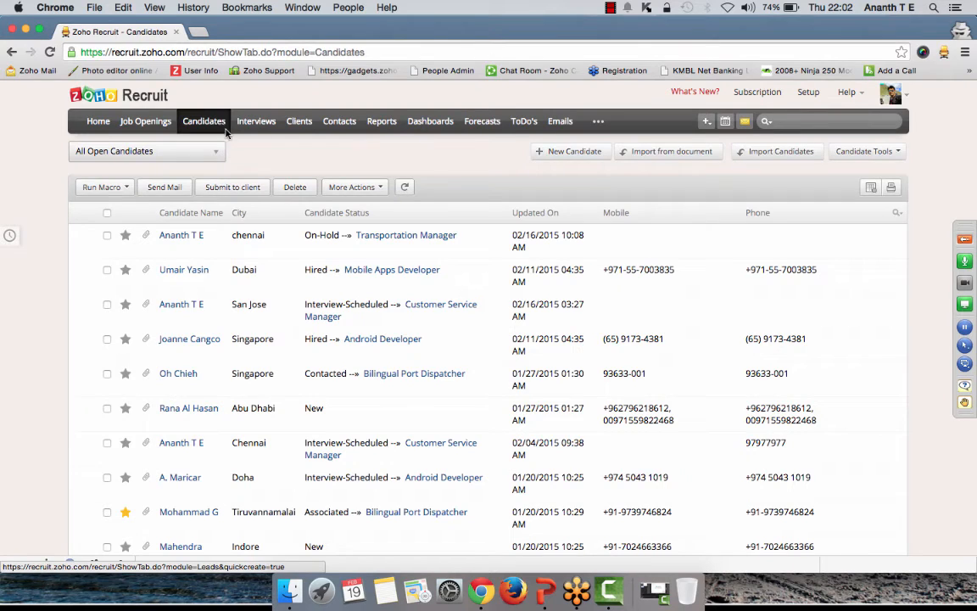
{"action": "left_click", "coordinate": [551, 152]}
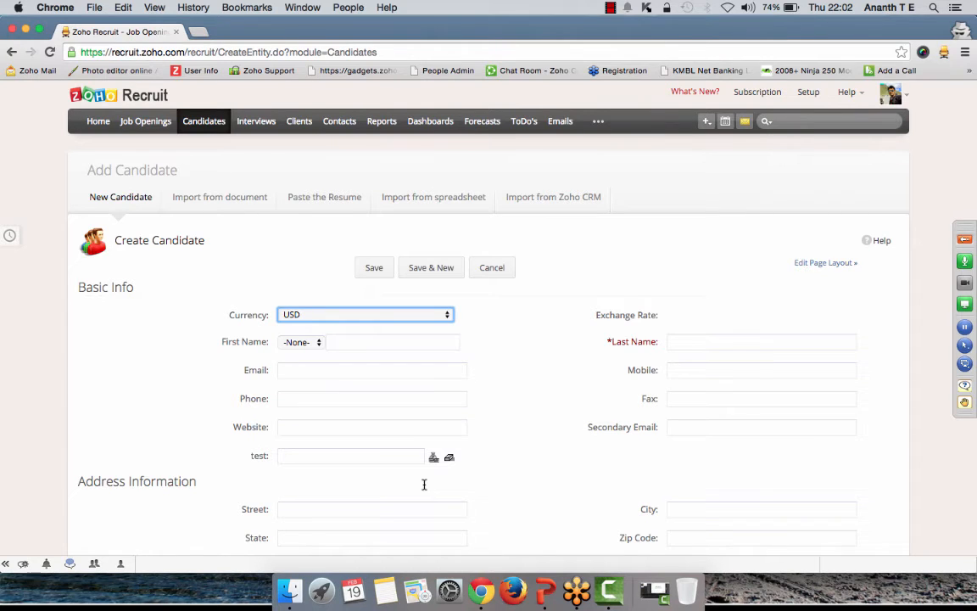
{"action": "left_click", "coordinate": [235, 199]}
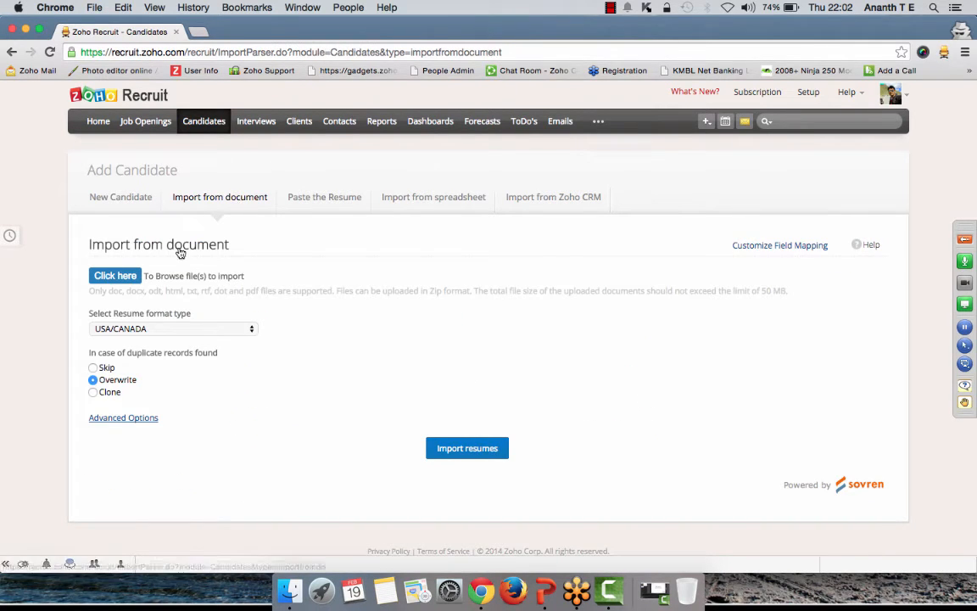
Select the resume file g.docx from the Downloads folder and import it as a candidate.
{"action": "left_click", "coordinate": [116, 276]}
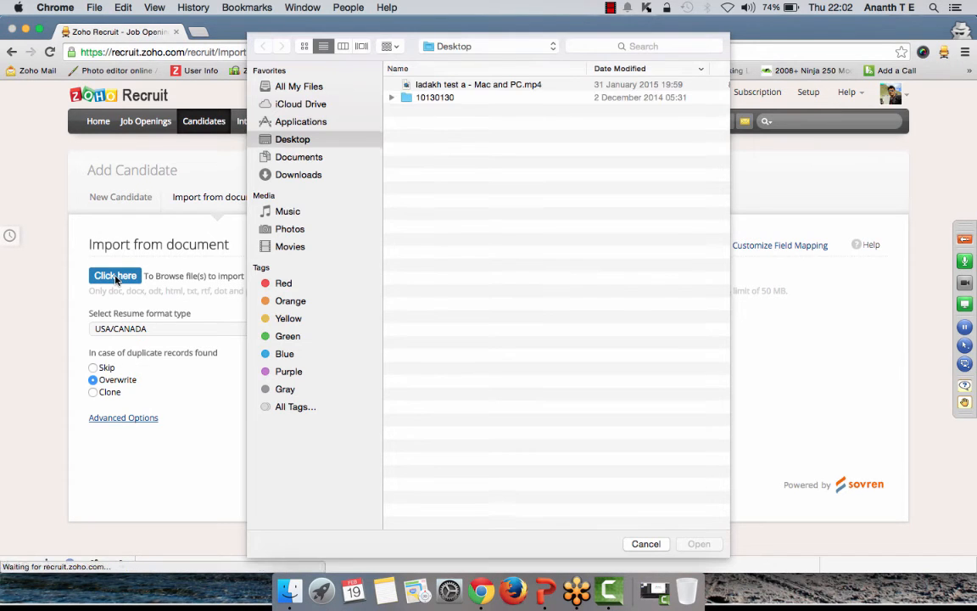
{"action": "left_click", "coordinate": [305, 175]}
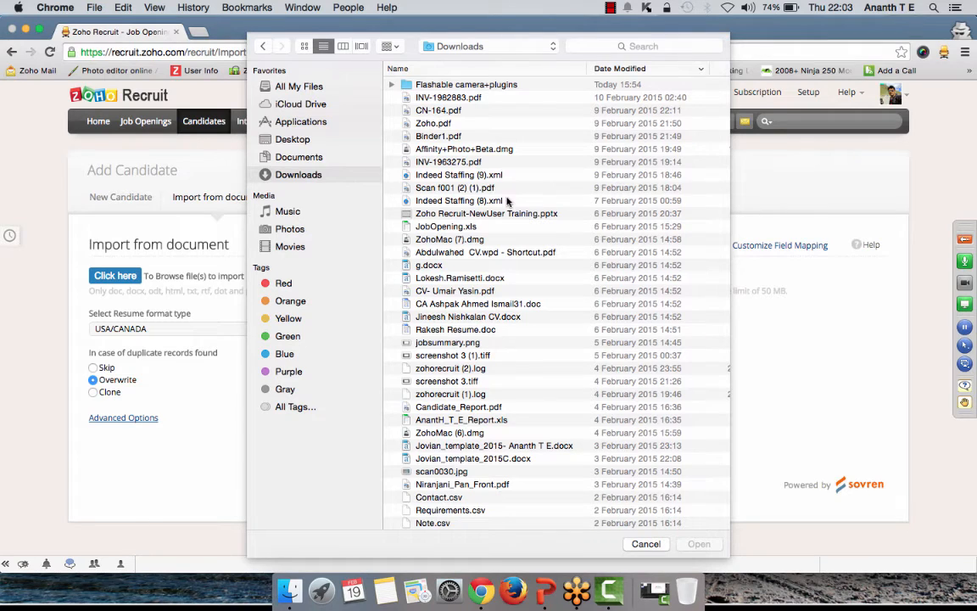
{"action": "left_click", "coordinate": [452, 268]}
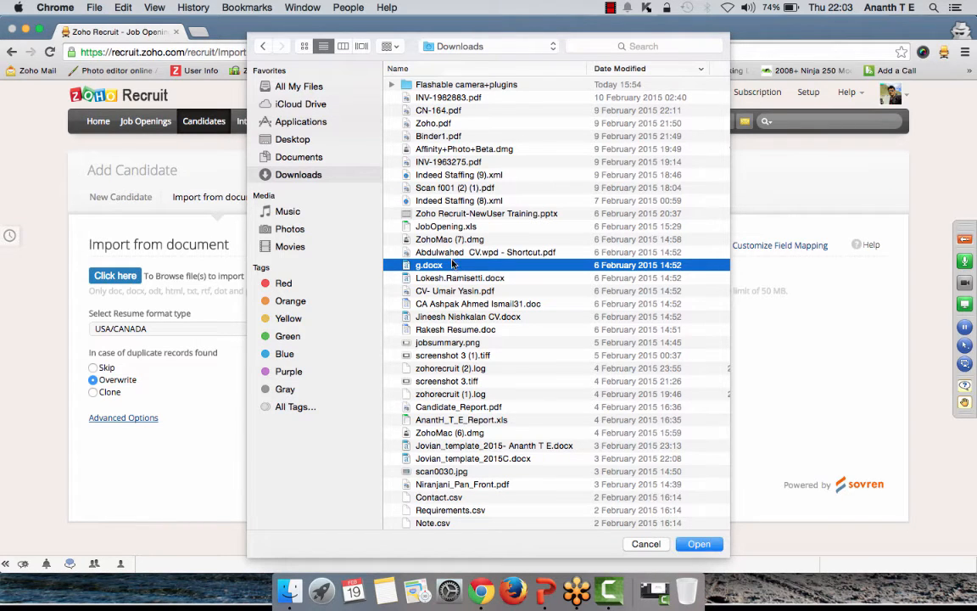
{"action": "left_click", "coordinate": [698, 544]}
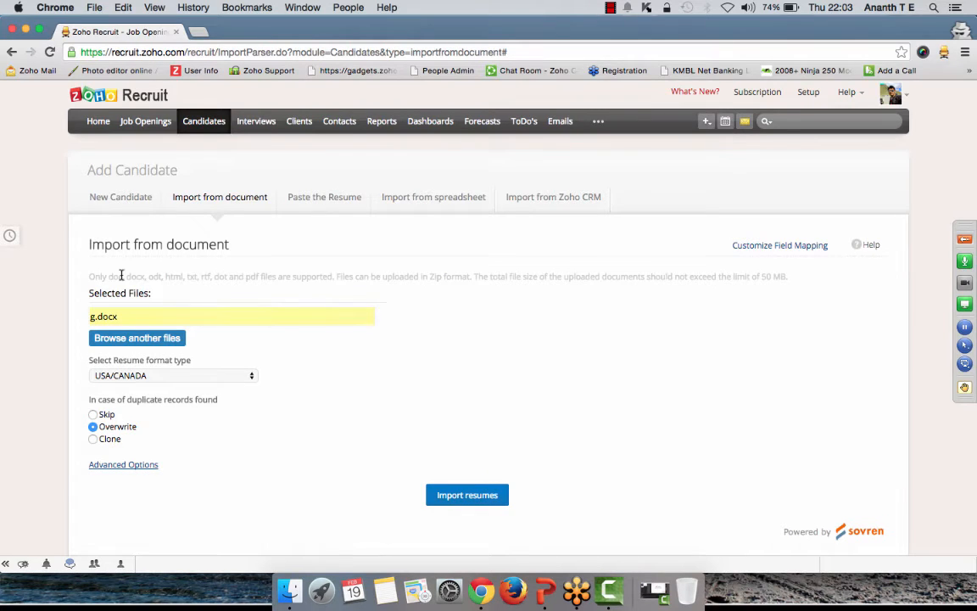
{"action": "left_click_drag", "start_coordinate": [121, 275], "coordinate": [244, 284]}
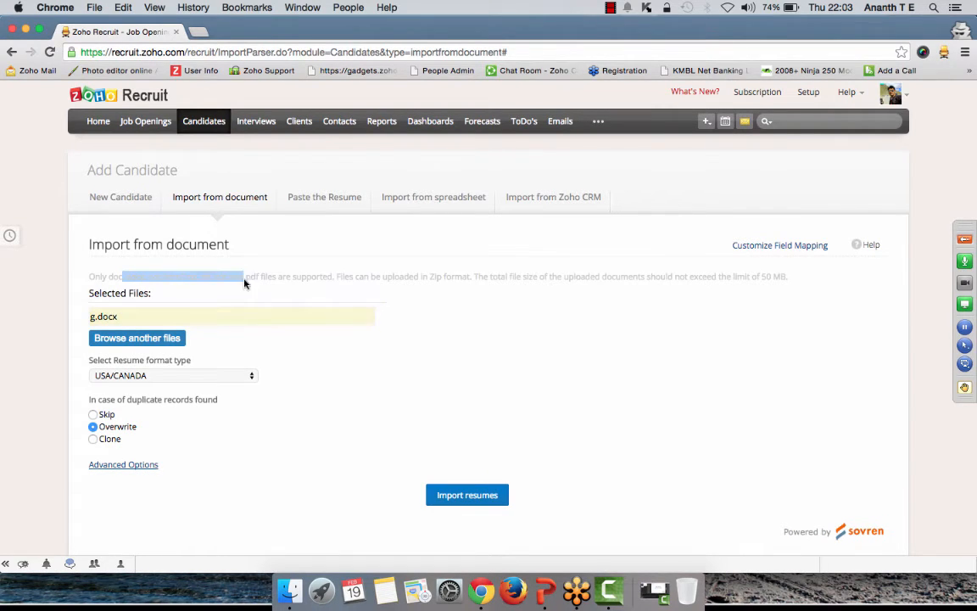
{"action": "left_click", "coordinate": [352, 273]}
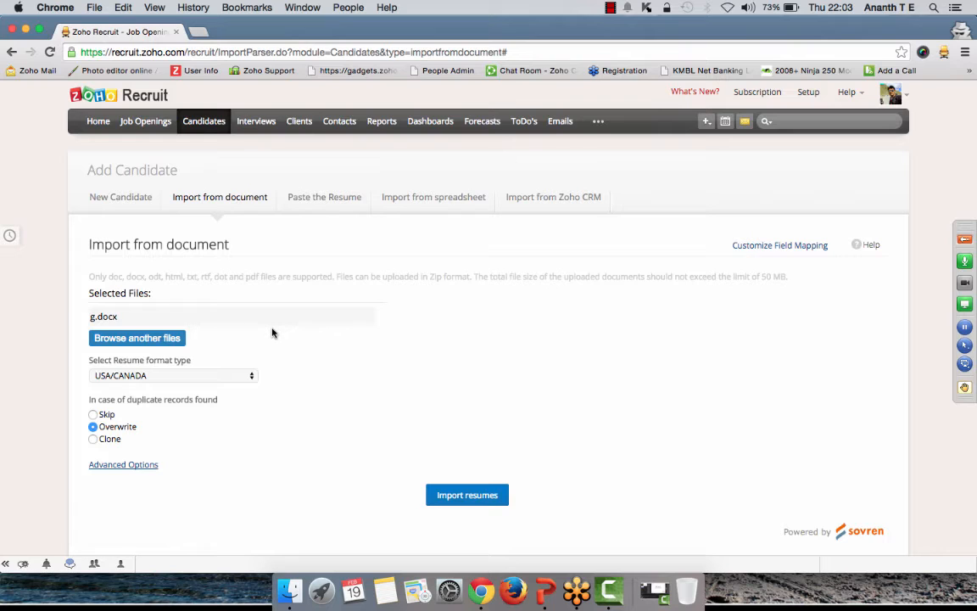
{"action": "left_click", "coordinate": [488, 503]}
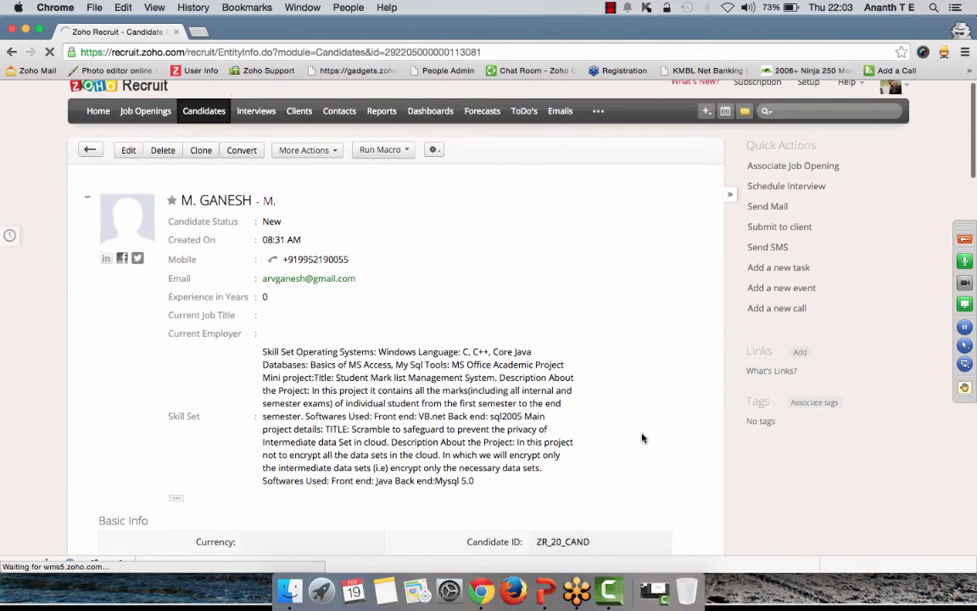
Look over the imported candidate's record, then open it for editing and examine the parsed address, professional details and skill set.
{"action": "scroll", "coordinate": [642, 438], "scroll_direction": "down", "scroll_amount": 4}
{"action": "scroll", "coordinate": [642, 438], "scroll_direction": "up", "scroll_amount": 4}
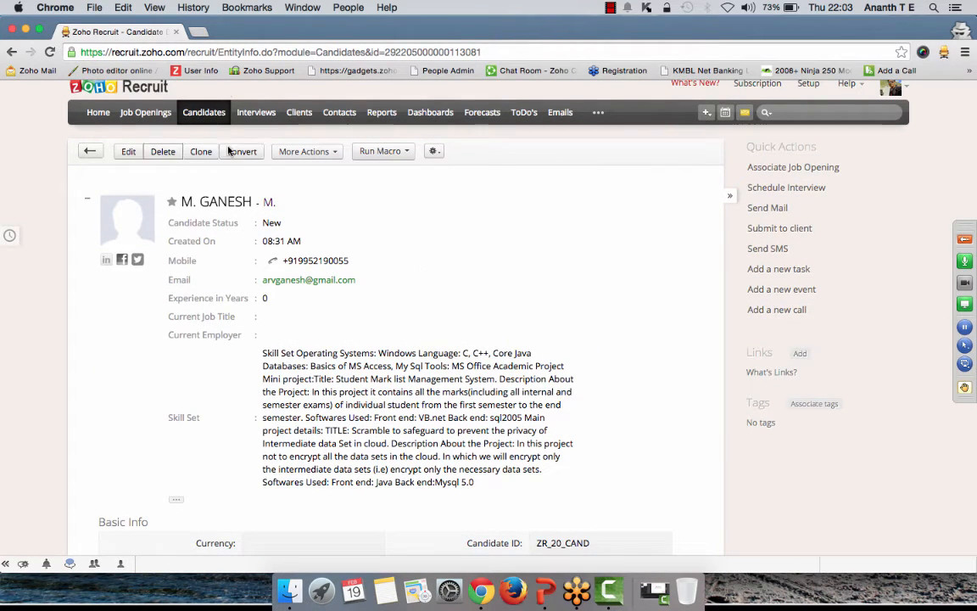
{"action": "left_click", "coordinate": [130, 150]}
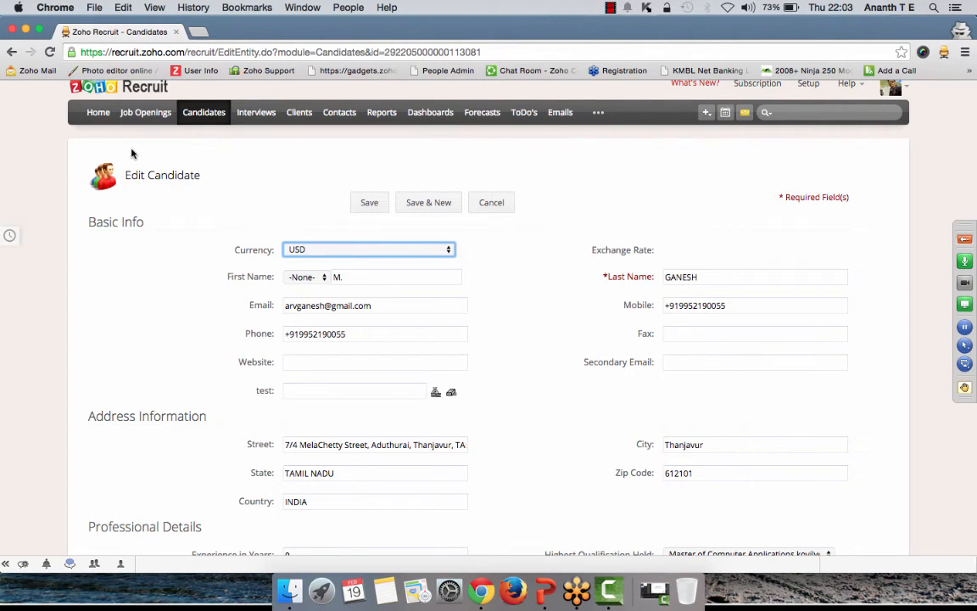
{"action": "scroll", "coordinate": [132, 152], "scroll_direction": "down", "scroll_amount": 5}
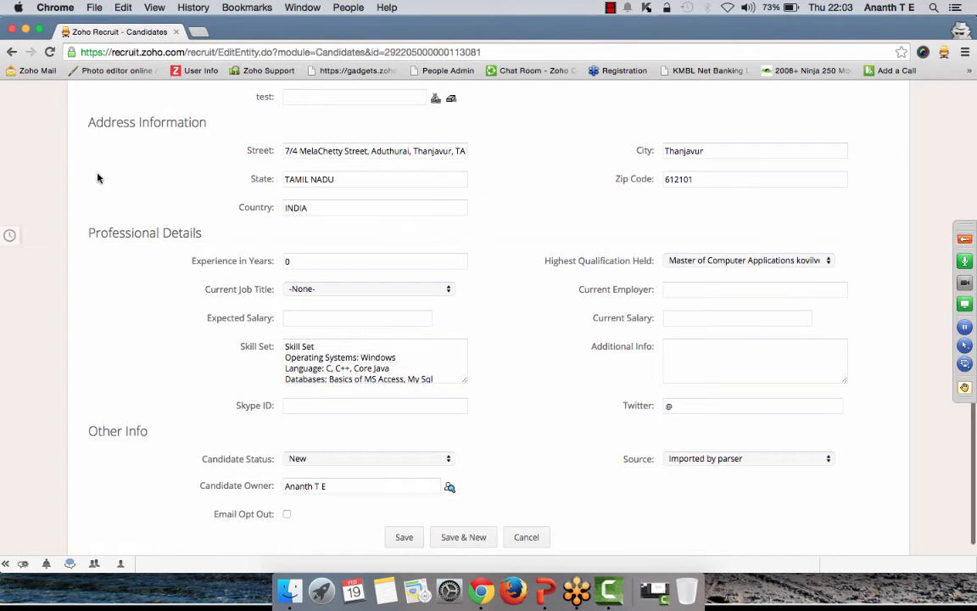
{"action": "scroll", "coordinate": [439, 369], "scroll_direction": "down", "scroll_amount": 3}
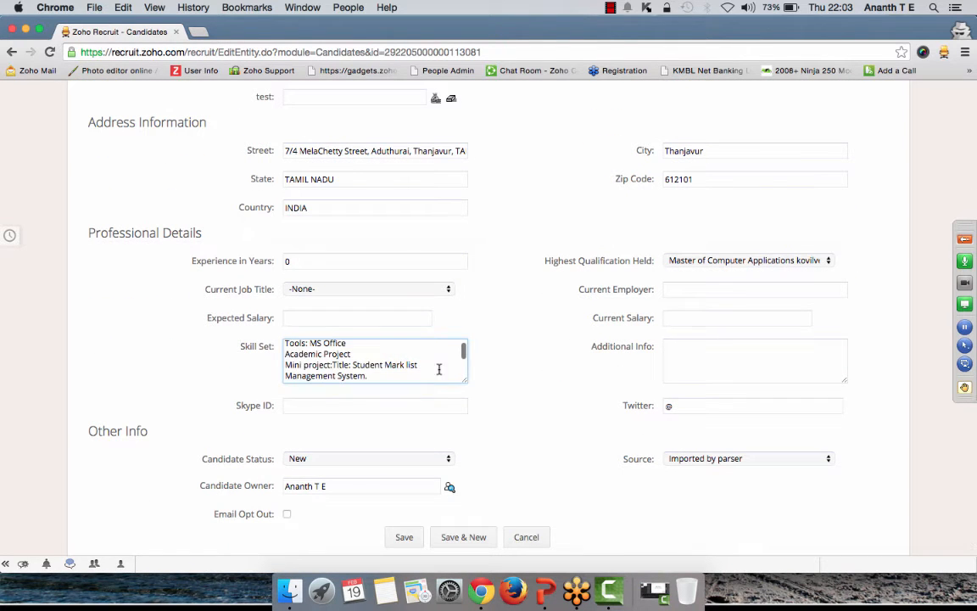
Leave the candidate's edit form without saving and open the candidates list.
{"action": "scroll", "coordinate": [512, 387], "scroll_direction": "down", "scroll_amount": 2}
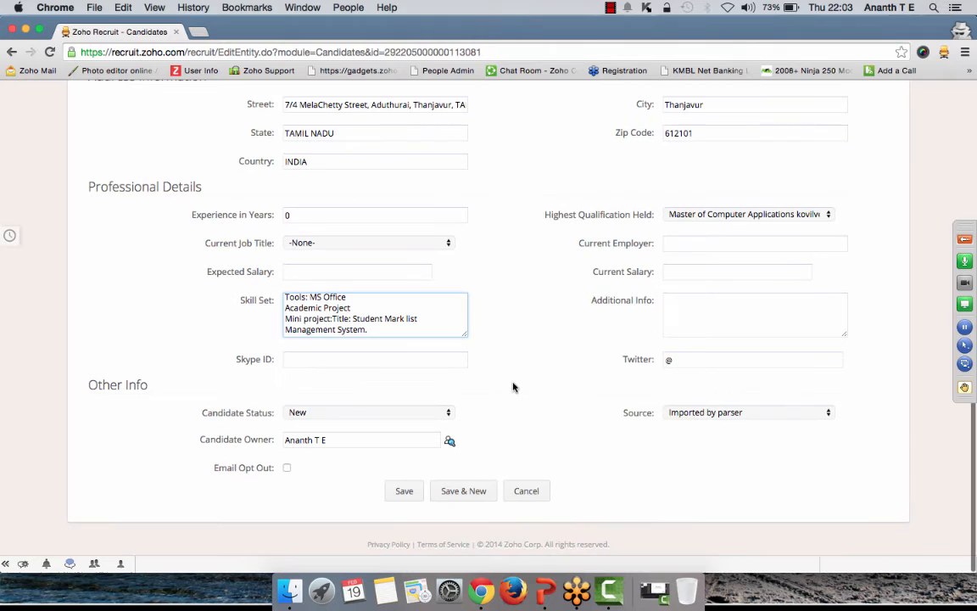
{"action": "left_click", "coordinate": [530, 493]}
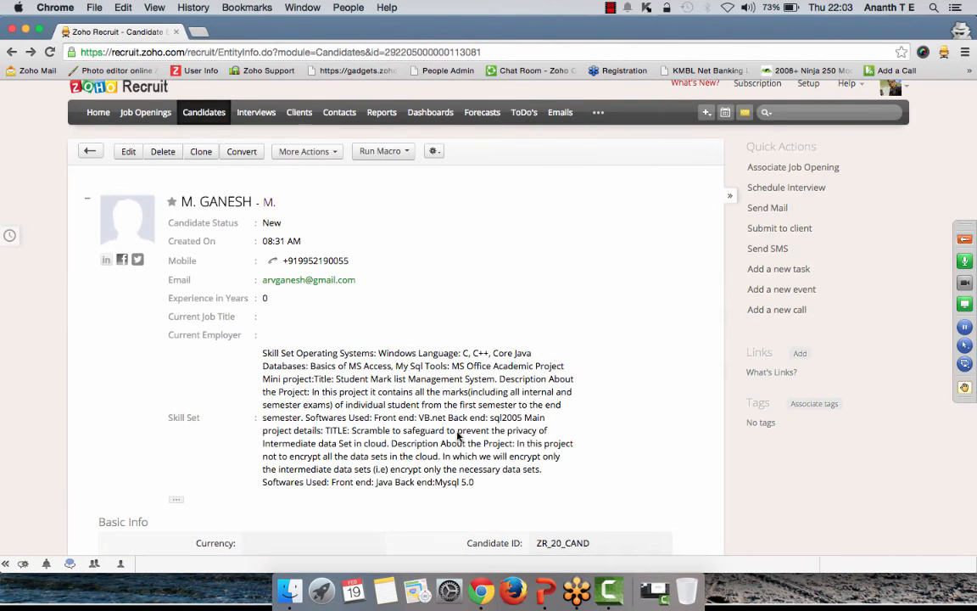
{"action": "left_click", "coordinate": [227, 113]}
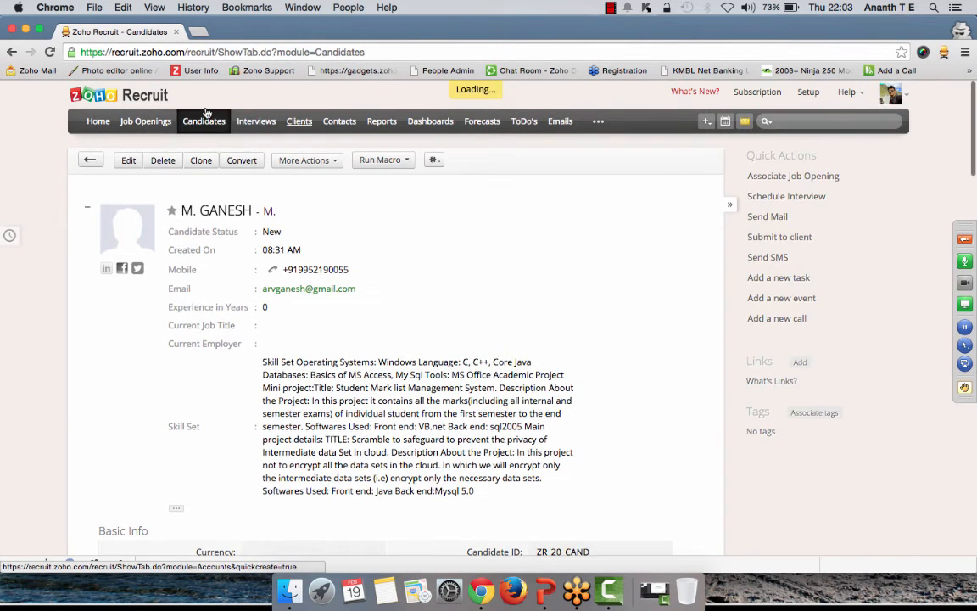
Review the Paste the Resume and Import from spreadsheet options for adding candidates, plus the Zoho Recruit Resume Extractor extension's options.
{"action": "left_click", "coordinate": [592, 157]}
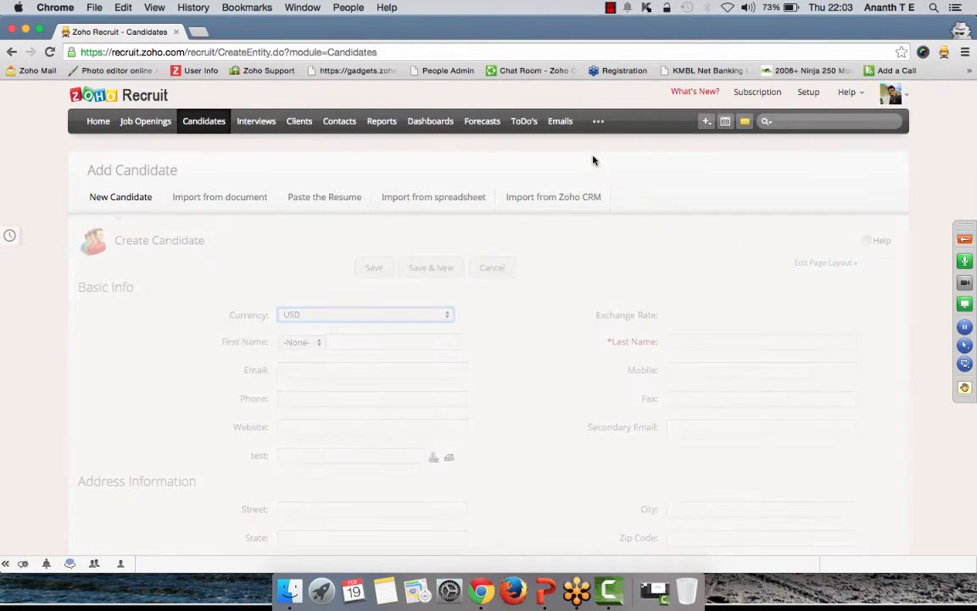
{"action": "left_click", "coordinate": [347, 201]}
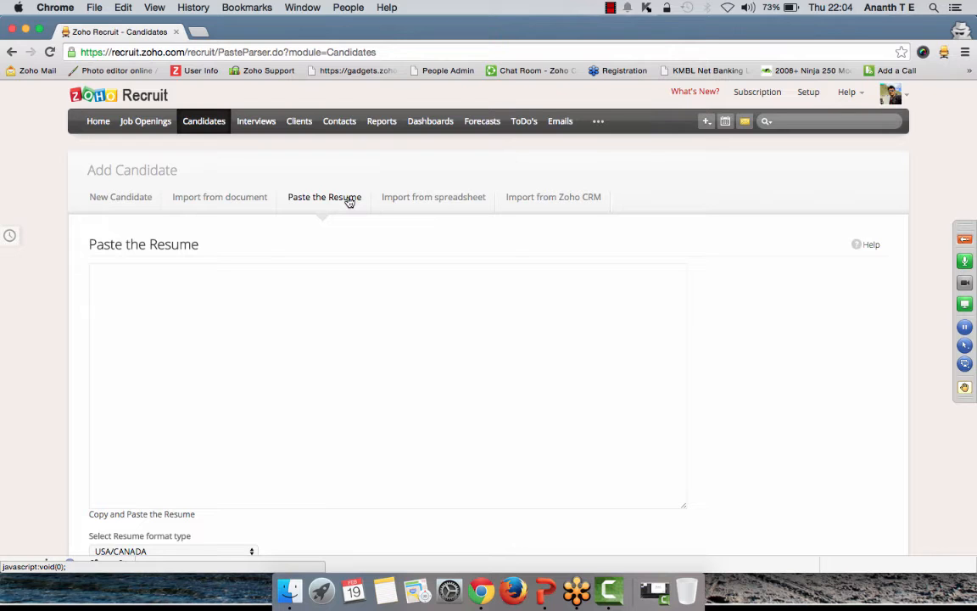
{"action": "left_click", "coordinate": [421, 203]}
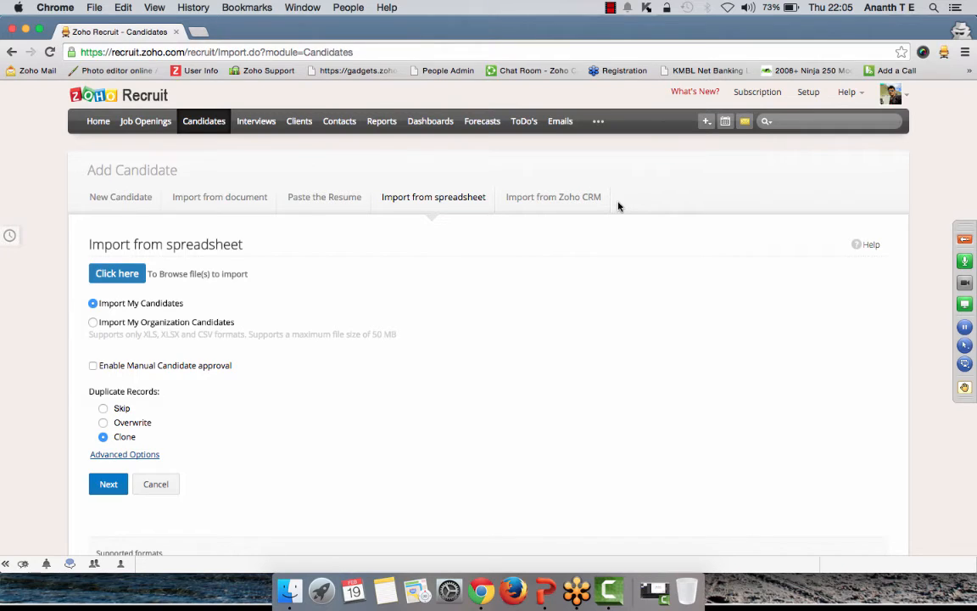
{"action": "right_click", "coordinate": [945, 56]}
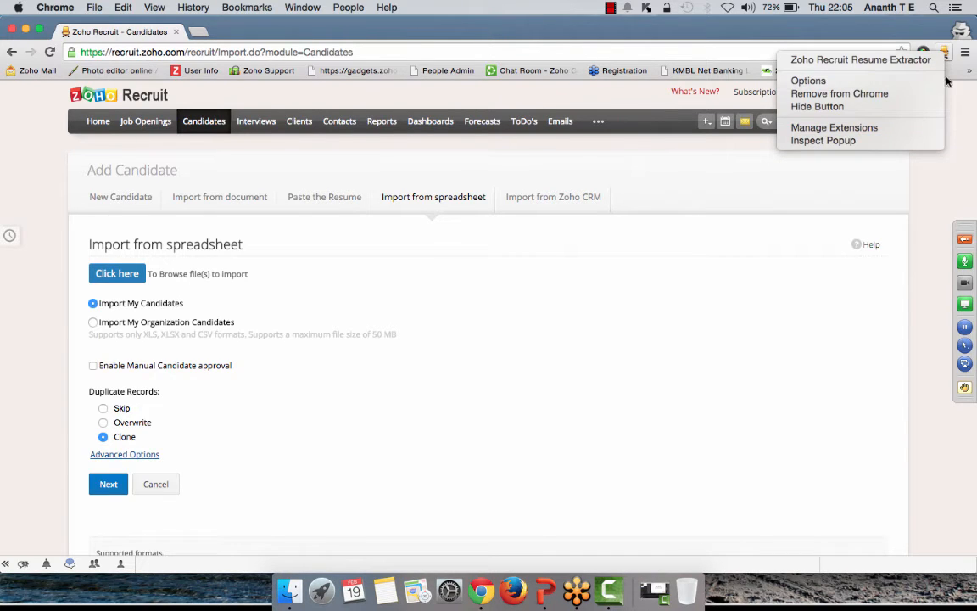
{"action": "left_click", "coordinate": [952, 154]}
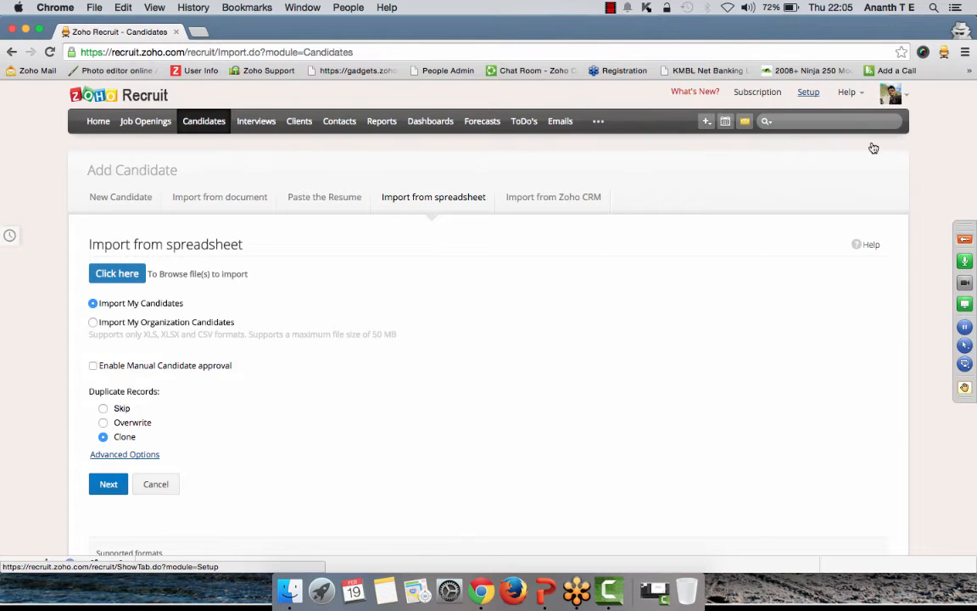
Open the Apps & Add-ons settings in Setup at the Google Apps page.
{"action": "left_click", "coordinate": [808, 93]}
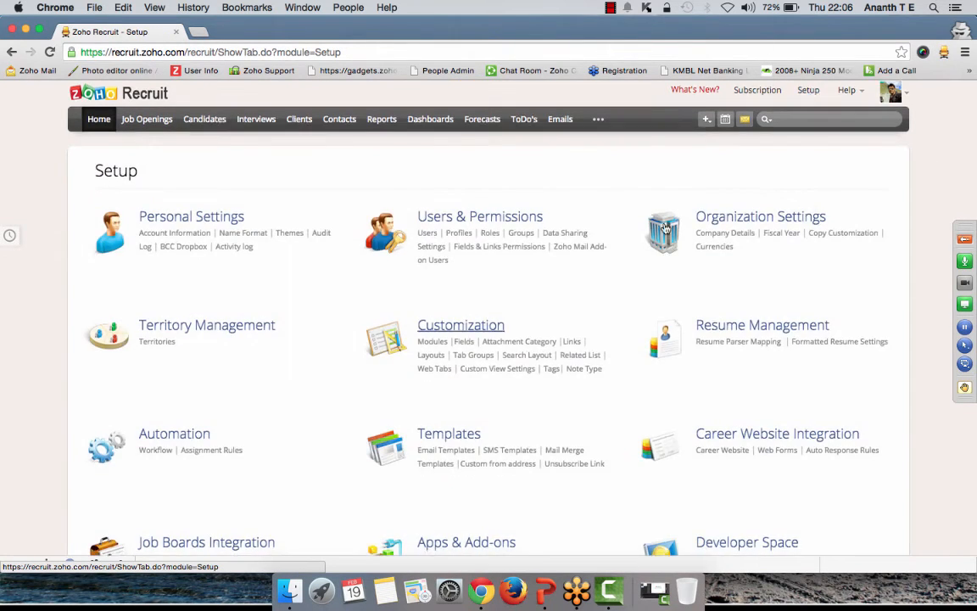
{"action": "scroll", "coordinate": [605, 326], "scroll_direction": "down", "scroll_amount": 5}
{"action": "left_click", "coordinate": [441, 376]}
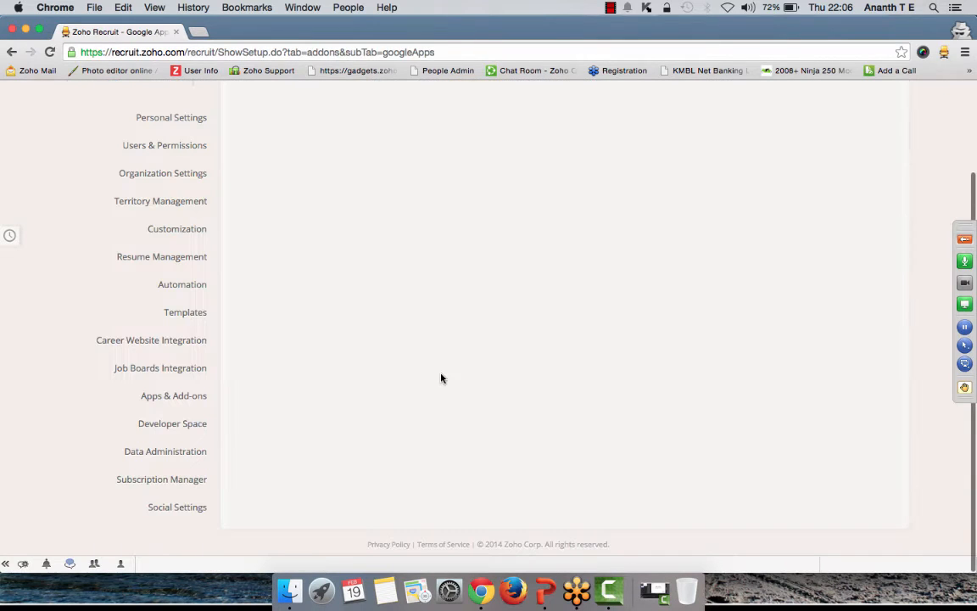
{"action": "scroll", "coordinate": [441, 377], "scroll_direction": "up", "scroll_amount": 2}
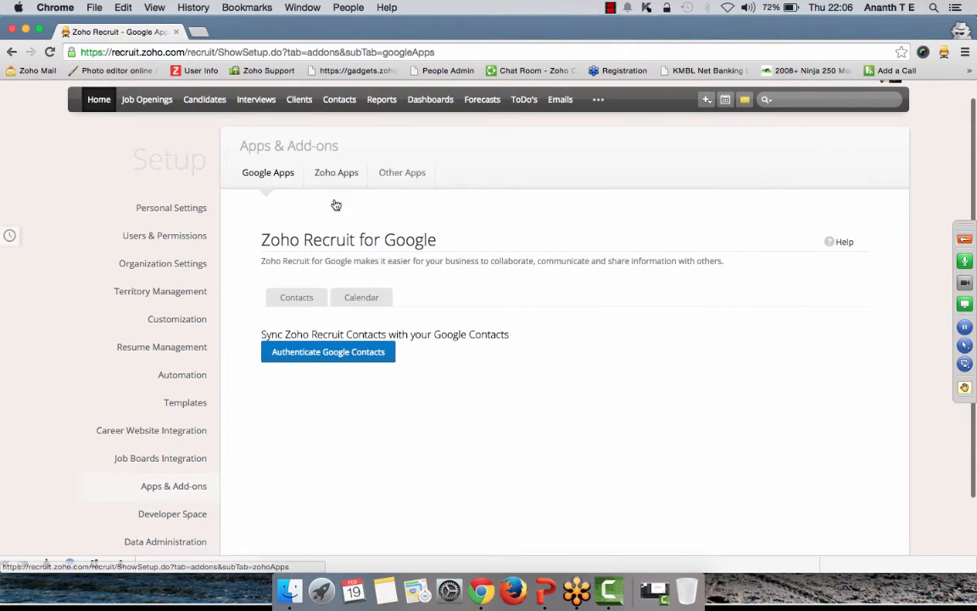
Look through the Zoho Apps and Other Apps integrations and examine the Microsoft Outlook plug-in page.
{"action": "left_click", "coordinate": [335, 173]}
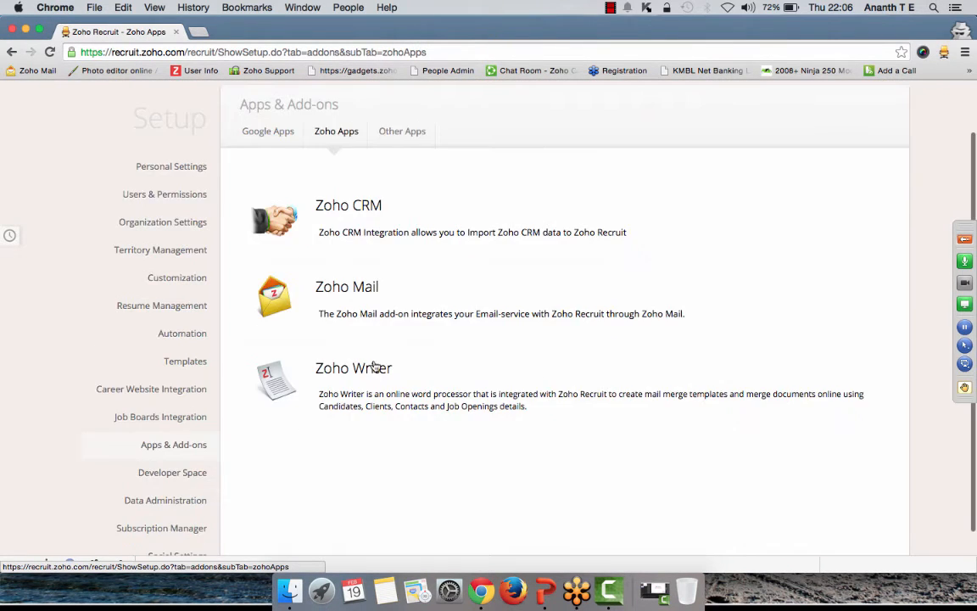
{"action": "scroll", "coordinate": [368, 368], "scroll_direction": "up", "scroll_amount": 1}
{"action": "left_click", "coordinate": [396, 198]}
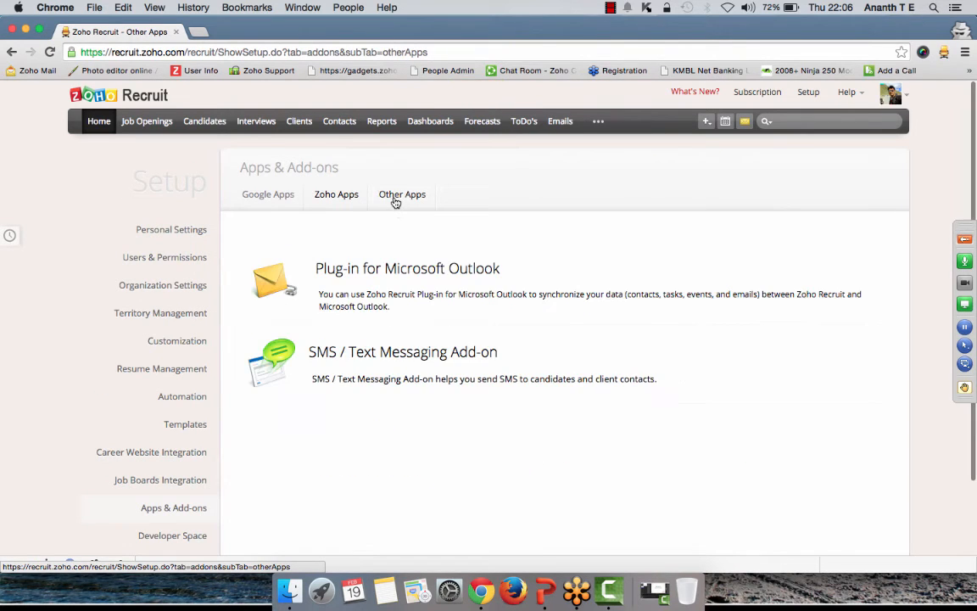
{"action": "left_click", "coordinate": [371, 273]}
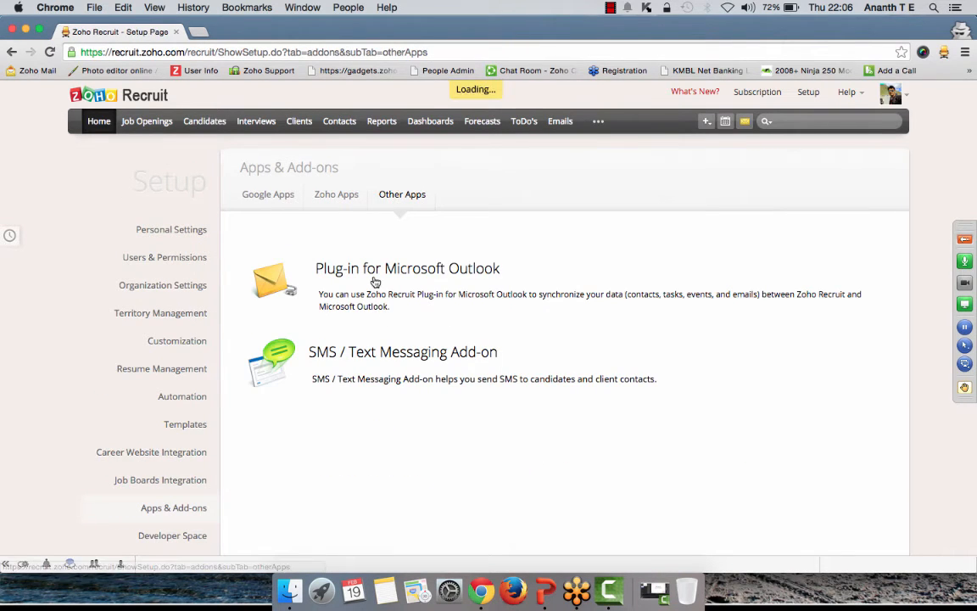
{"action": "scroll", "coordinate": [527, 384], "scroll_direction": "down", "scroll_amount": 2}
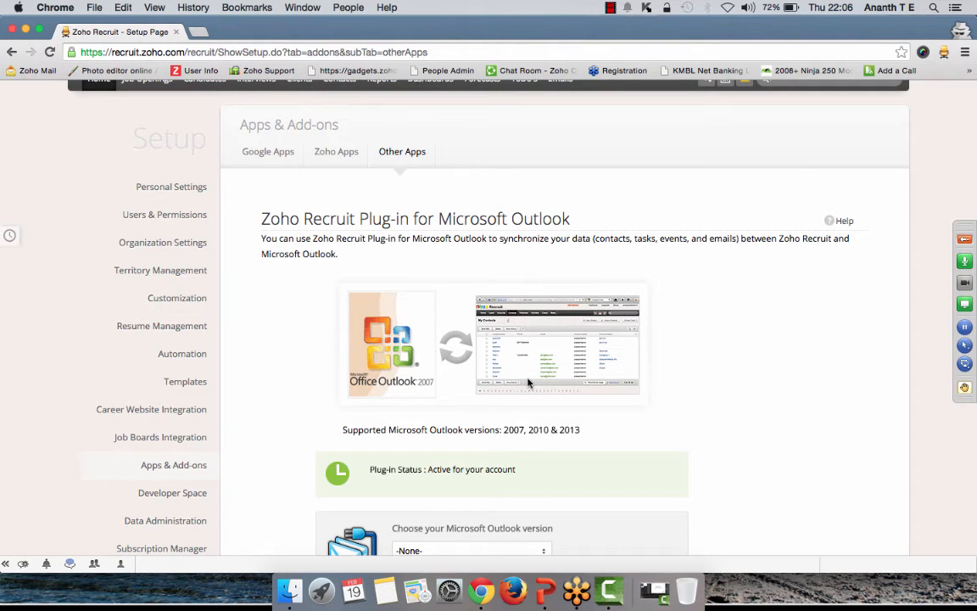
{"action": "scroll", "coordinate": [528, 383], "scroll_direction": "up", "scroll_amount": 2}
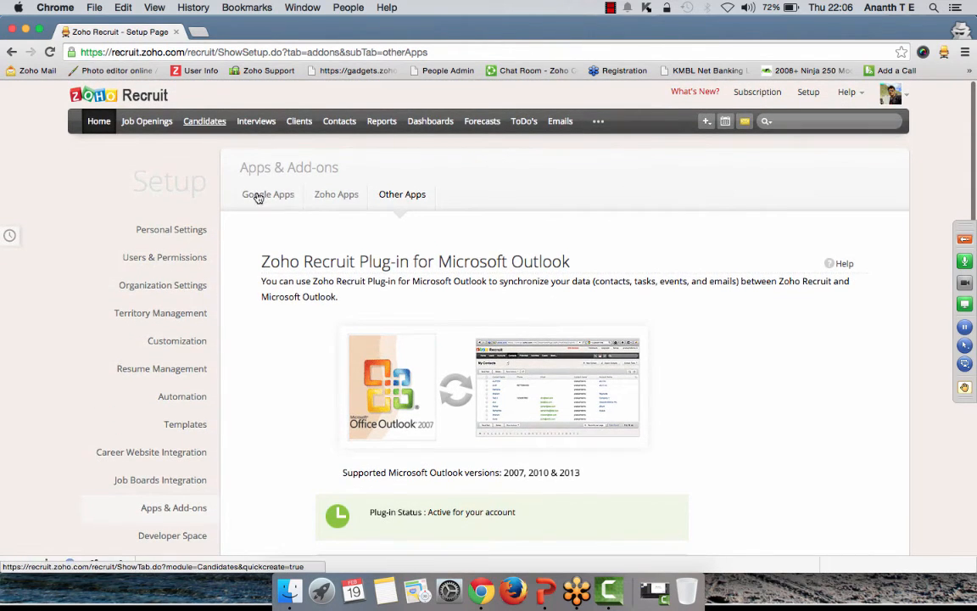
Return to the candidates list, then switch to PowerPoint and advance to the slide on candidate approval and interview scheduling.
{"action": "left_click", "coordinate": [195, 123]}
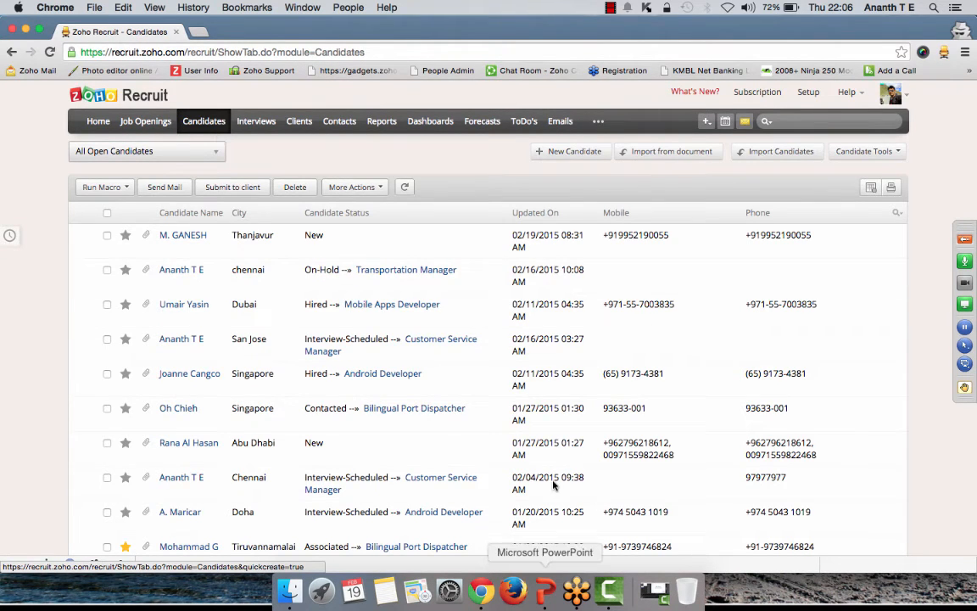
{"action": "left_click", "coordinate": [546, 591]}
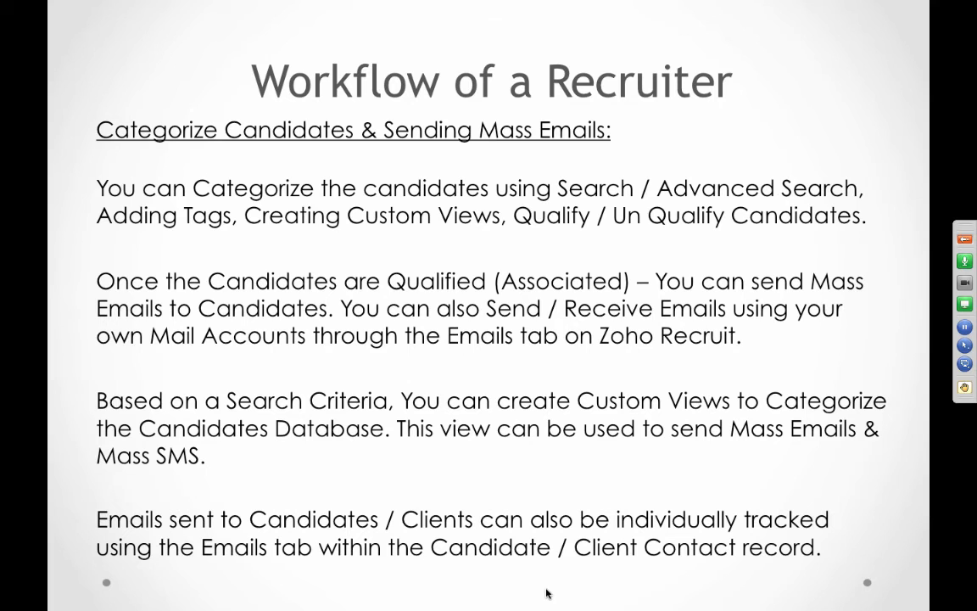
{"action": "left_click", "coordinate": [546, 591]}
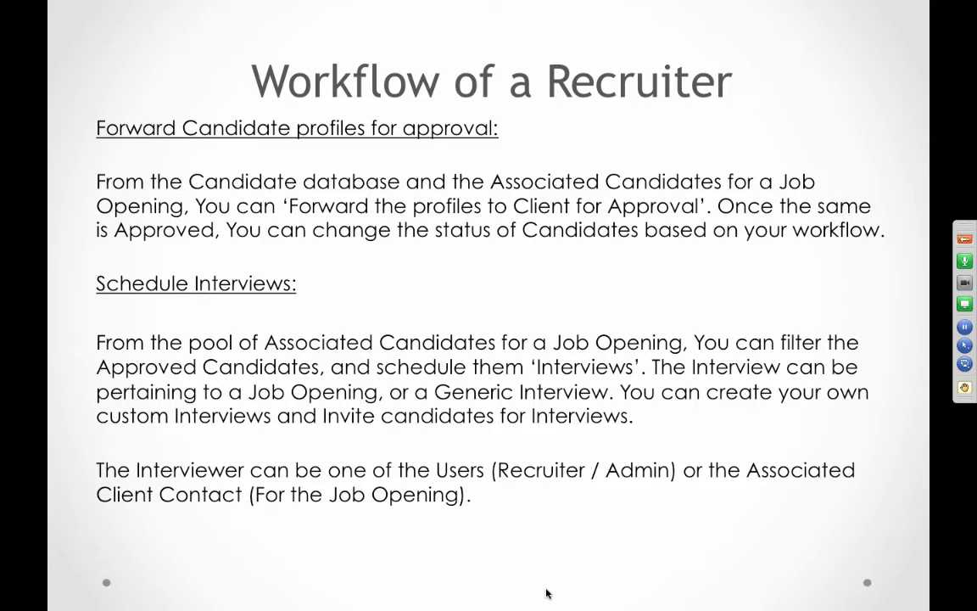
Switch back to Zoho Recruit in Chrome, search all records for JAVA and review the matching job openings and candidates.
{"action": "key", "text": "super+Tab"}
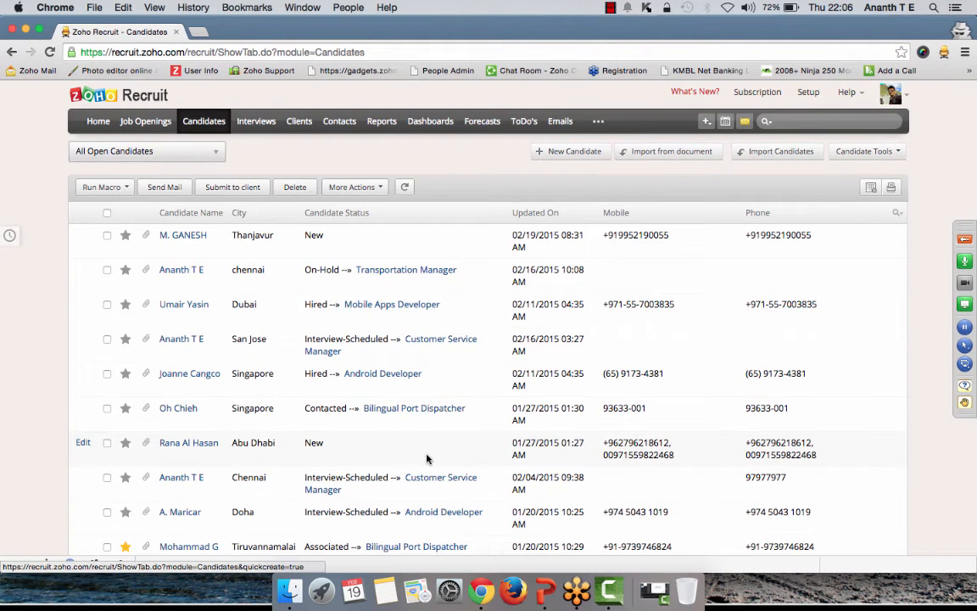
{"action": "left_click", "coordinate": [806, 120]}
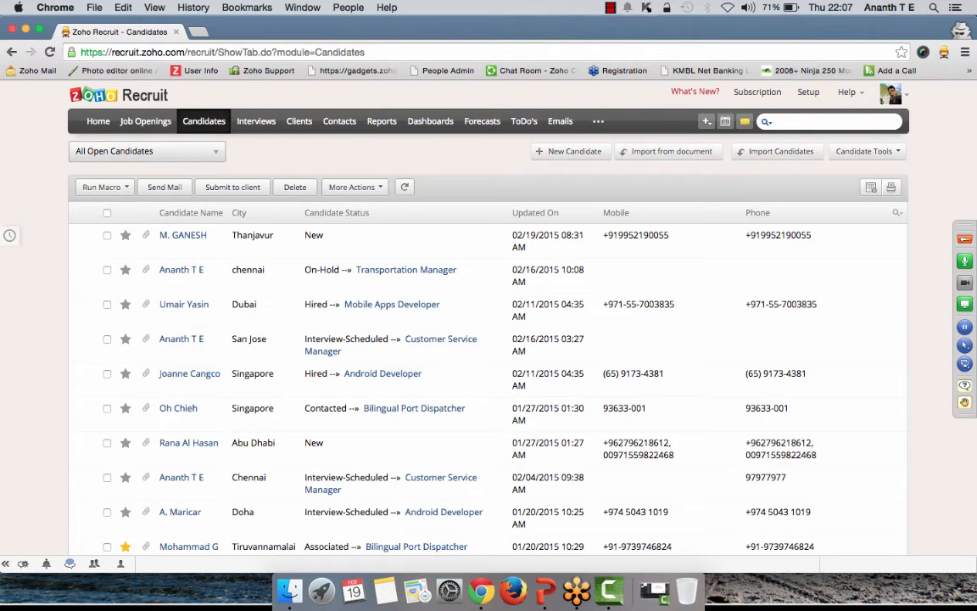
{"action": "key", "text": "Return"}
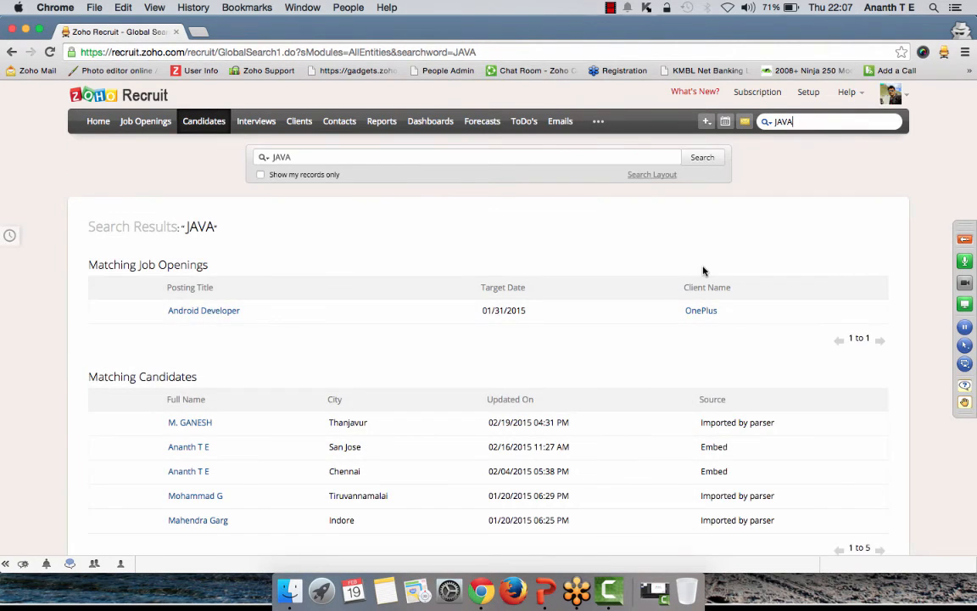
{"action": "scroll", "coordinate": [408, 355], "scroll_direction": "down", "scroll_amount": 1}
{"action": "scroll", "coordinate": [407, 355], "scroll_direction": "down", "scroll_amount": 3}
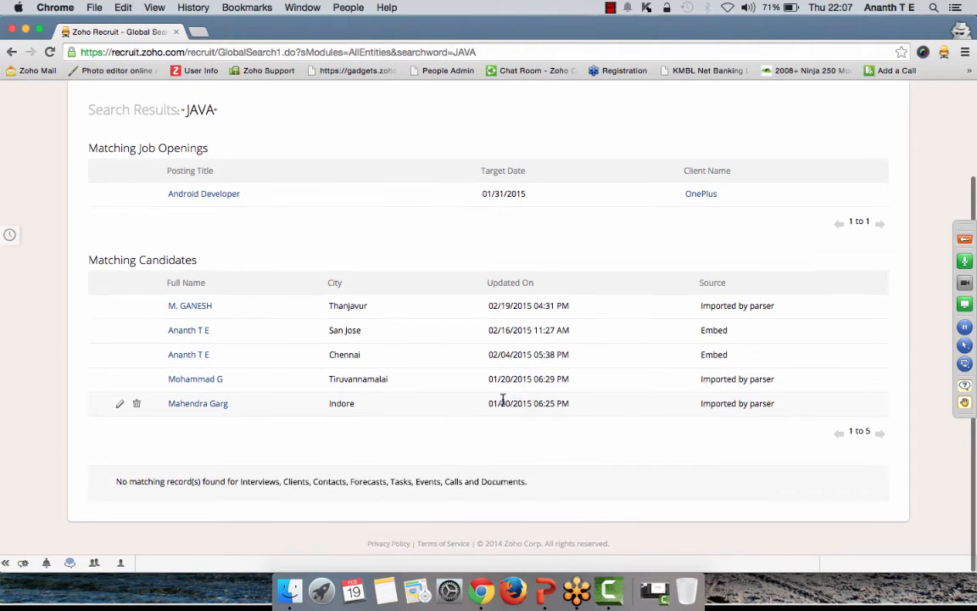
Associate the matching candidate from San Jose with the Bilingual Port Dispatcher job opening, using the candidate status Associated.
{"action": "left_click", "coordinate": [200, 332]}
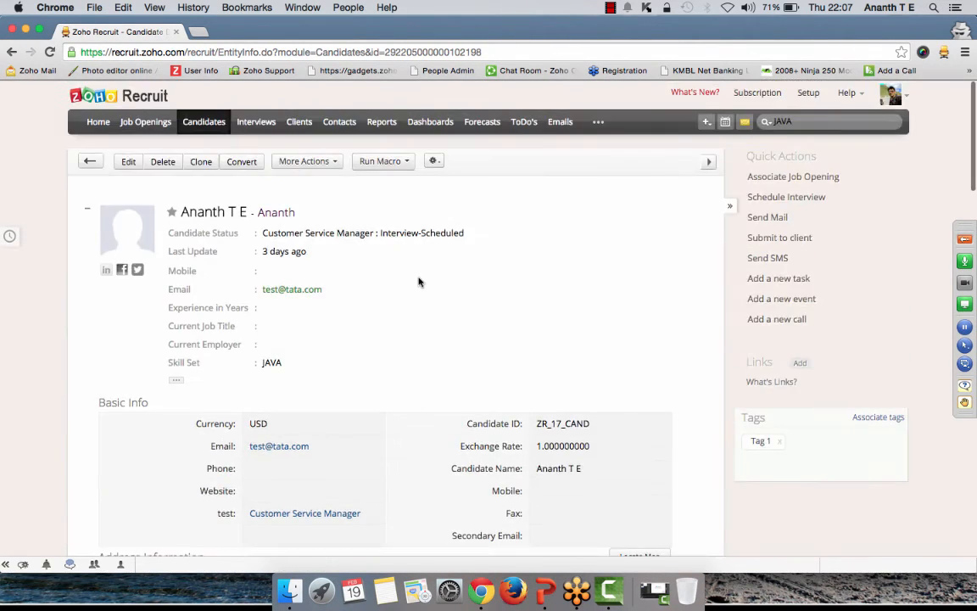
{"action": "left_click", "coordinate": [786, 178]}
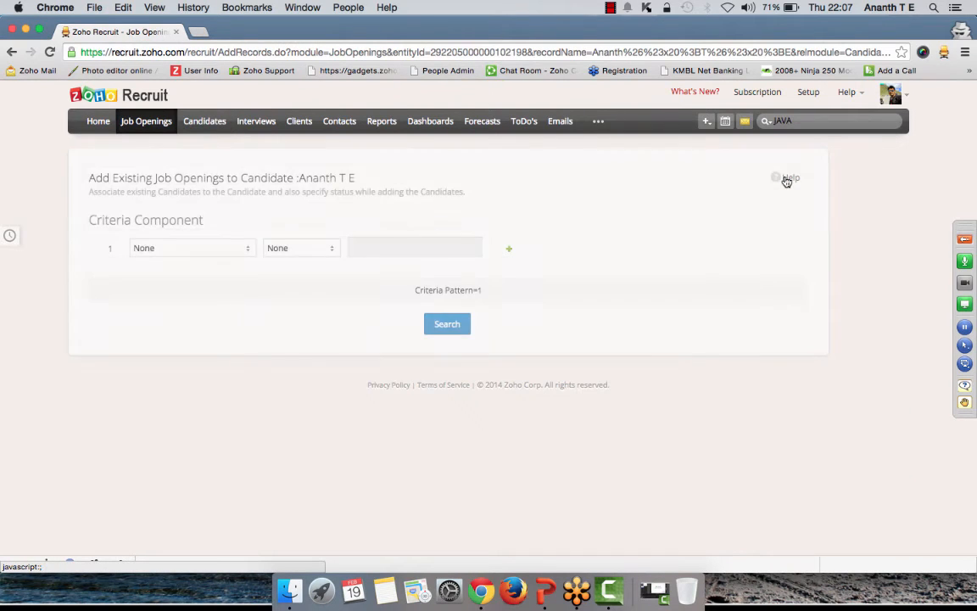
{"action": "left_click", "coordinate": [452, 324]}
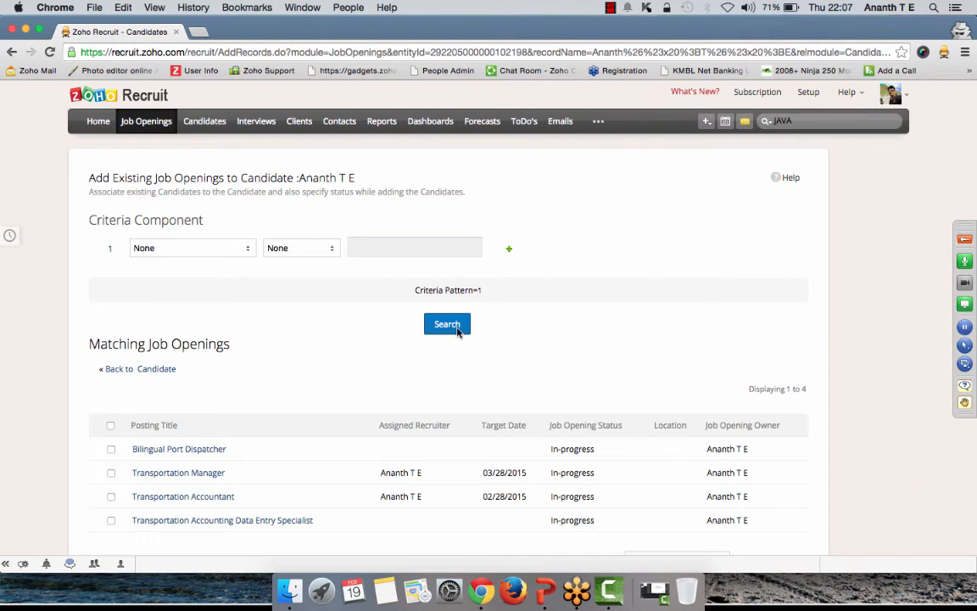
{"action": "left_click", "coordinate": [110, 448]}
{"action": "scroll", "coordinate": [309, 428], "scroll_direction": "down", "scroll_amount": 2}
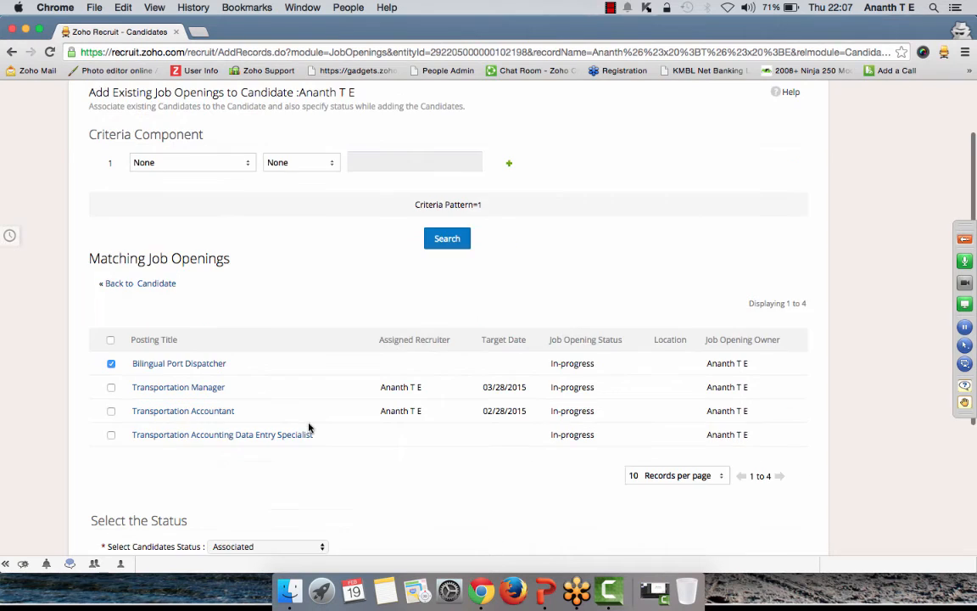
{"action": "scroll", "coordinate": [308, 428], "scroll_direction": "down", "scroll_amount": 4}
{"action": "left_click", "coordinate": [400, 530]}
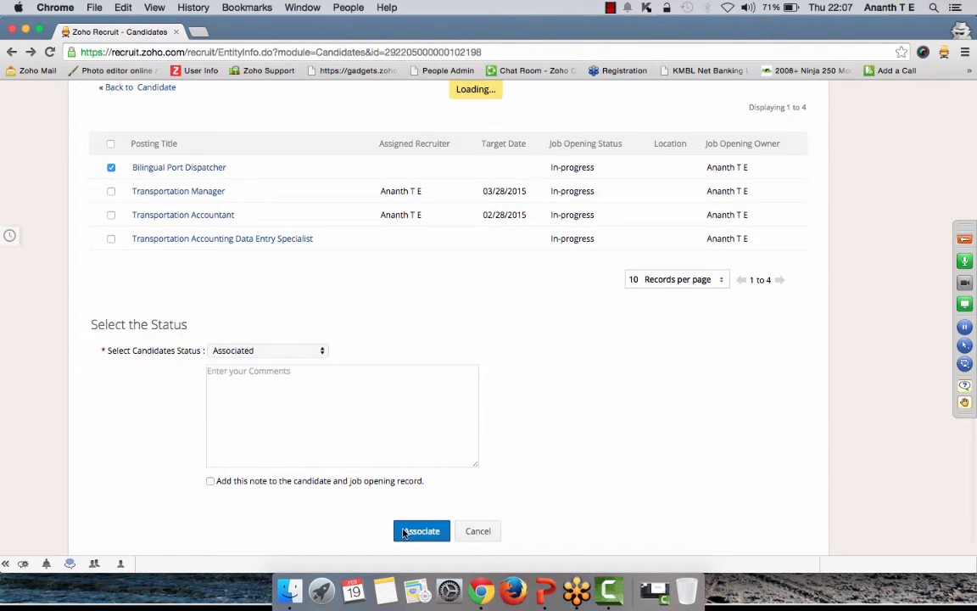
Search all records for JAVA AND ORACLE.
{"action": "left_click", "coordinate": [816, 120]}
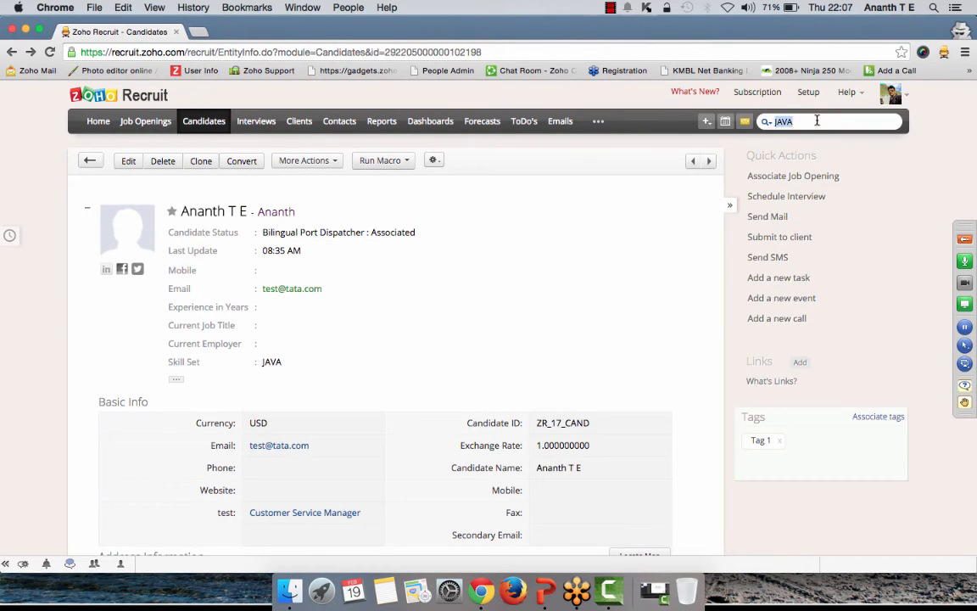
{"action": "type", "text": "JAVA AND ORACLE"}
{"action": "key", "text": "Return"}
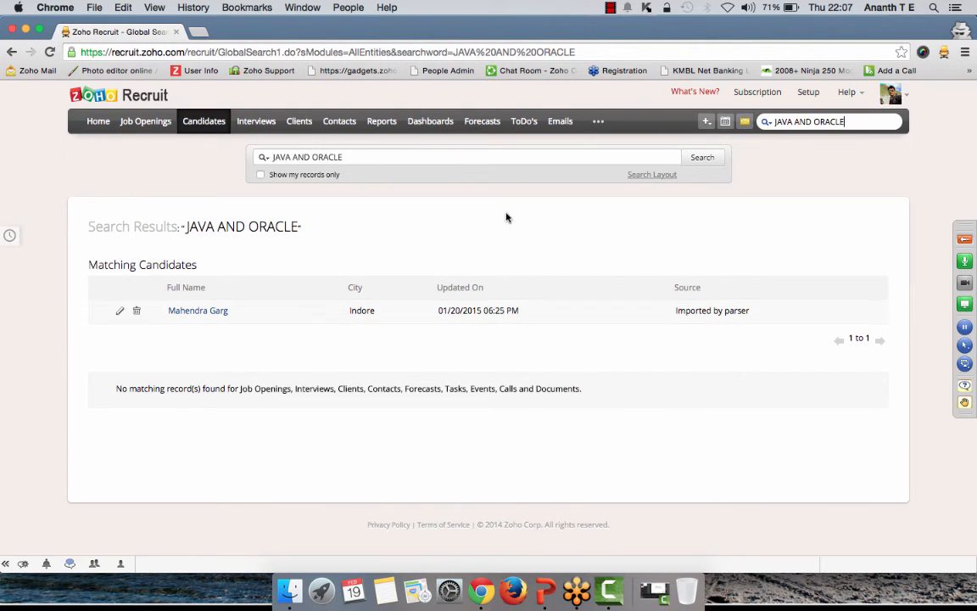
Associate the matching candidate from Indore with the Bilingual Port Dispatcher job opening.
{"action": "left_click", "coordinate": [212, 313]}
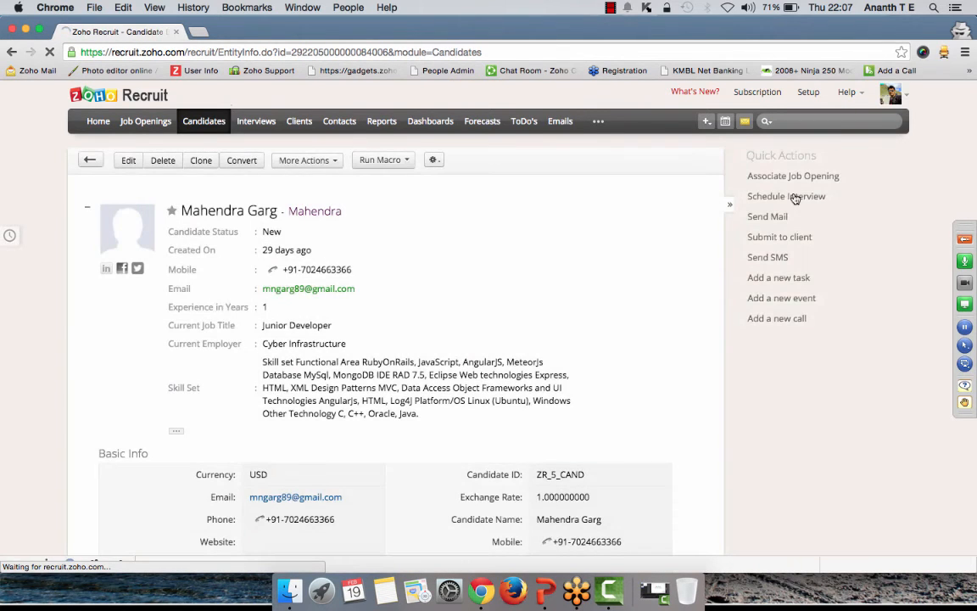
{"action": "left_click", "coordinate": [787, 179]}
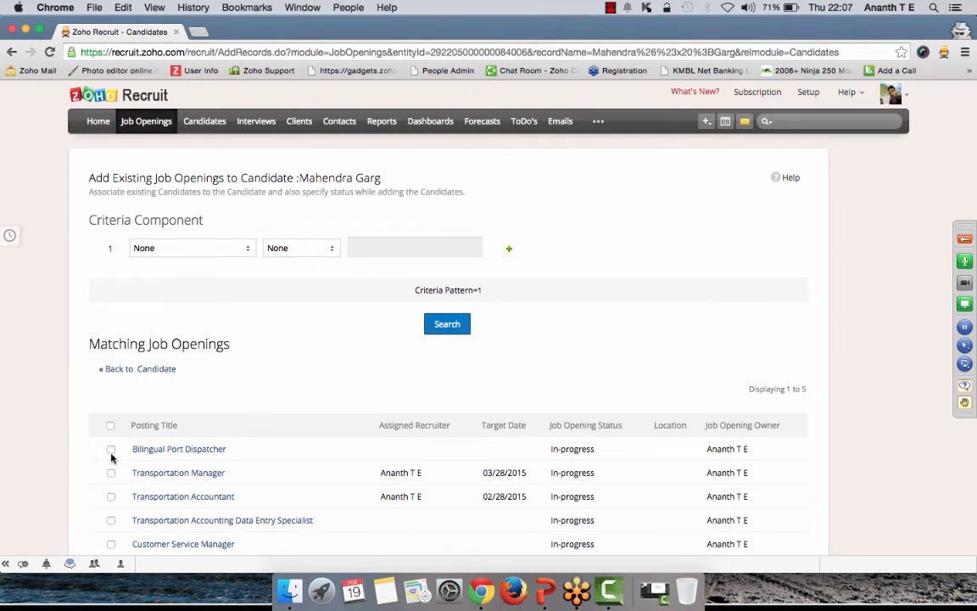
{"action": "scroll", "coordinate": [296, 366], "scroll_direction": "down", "scroll_amount": 5}
{"action": "left_click", "coordinate": [417, 482]}
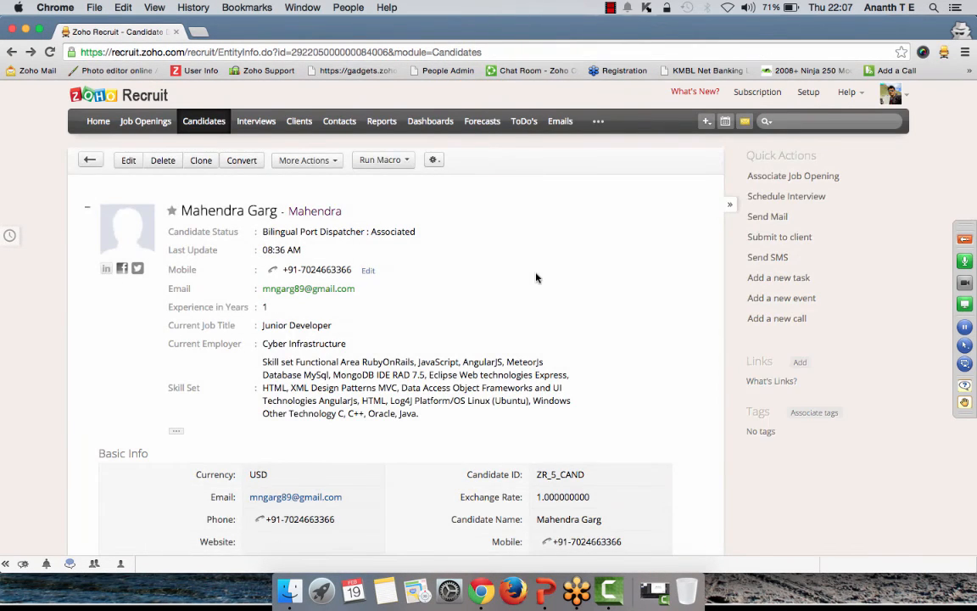
Collapse the candidate's detailed information to examine the notes, activities, attachments and associated job openings.
{"action": "scroll", "coordinate": [530, 277], "scroll_direction": "down", "scroll_amount": 5}
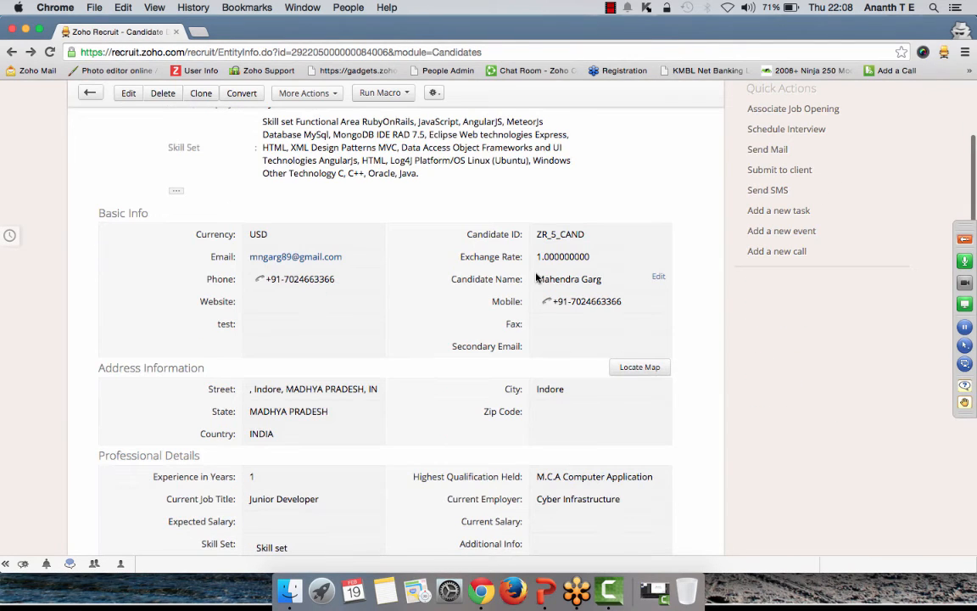
{"action": "left_click", "coordinate": [175, 192]}
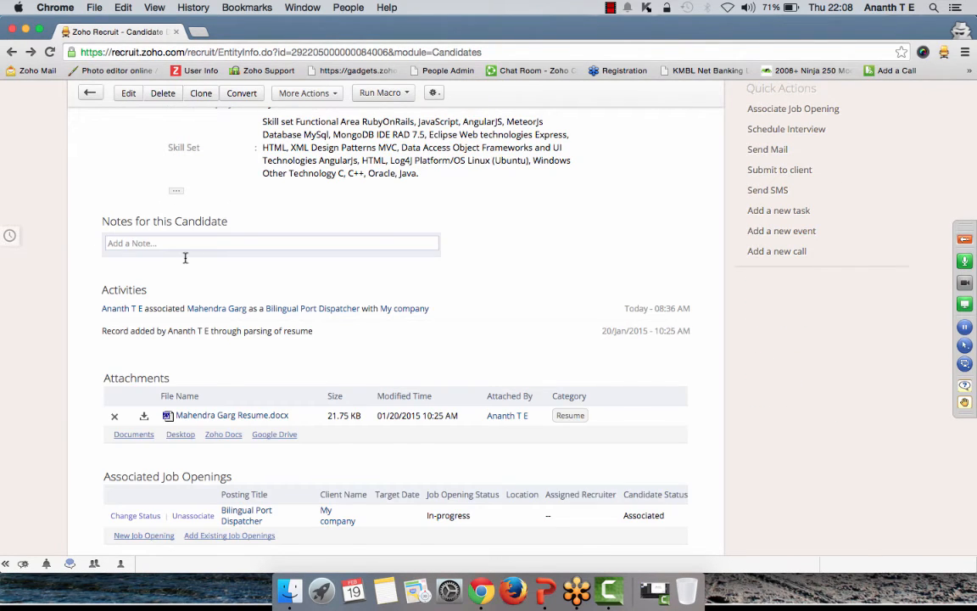
Add a Call note reading "ORACLE AND JAVA specialty" to the candidate's record.
{"action": "left_click", "coordinate": [181, 244]}
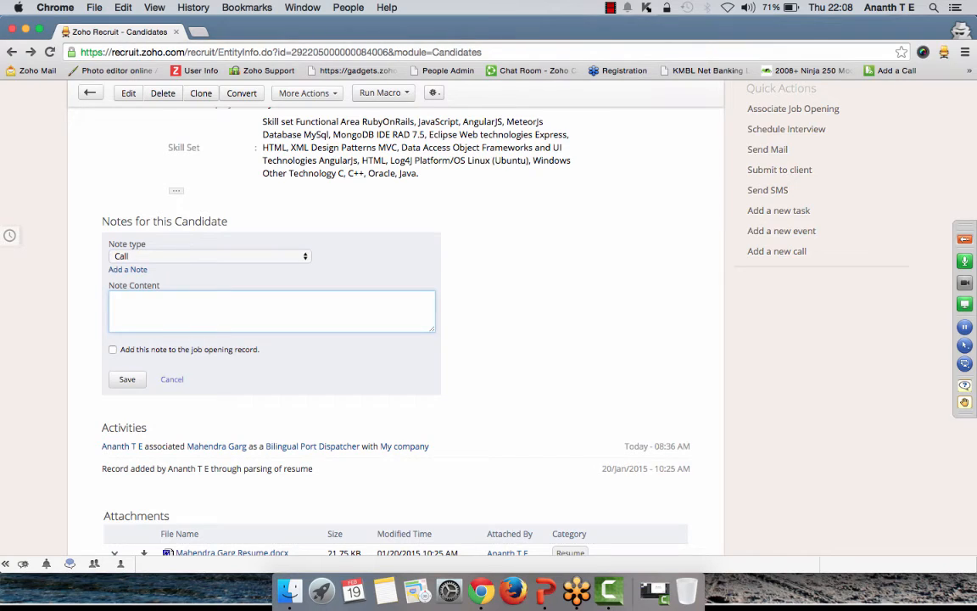
{"action": "type", "text": "ORACLE AND JAVA specia"}
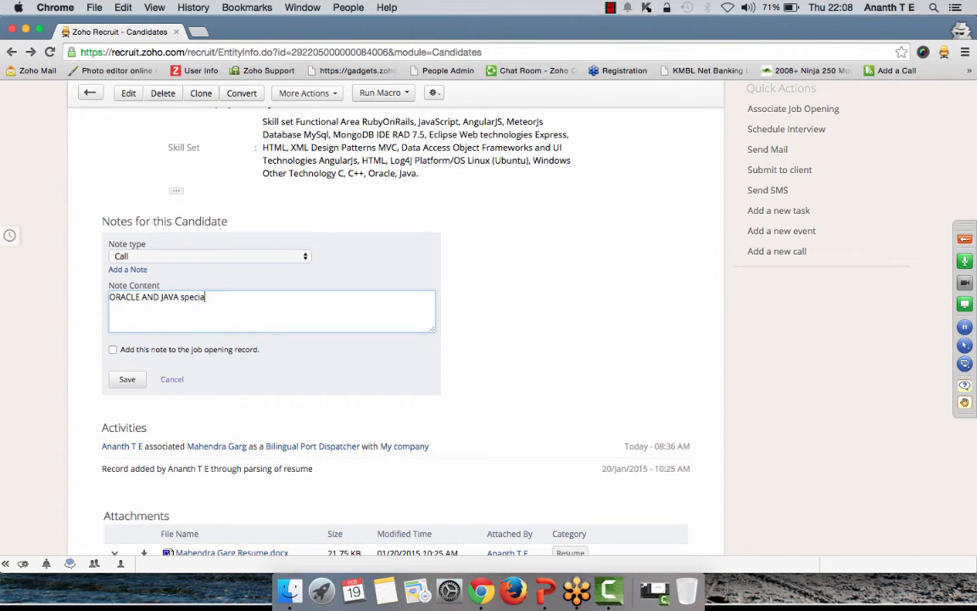
{"action": "type", "text": "lty"}
{"action": "left_click", "coordinate": [125, 379]}
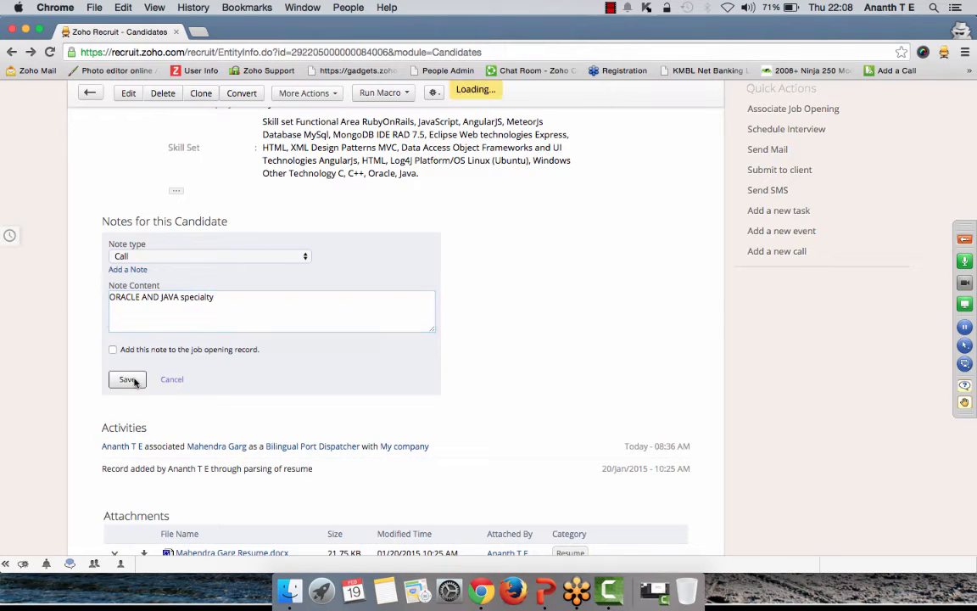
Run an advanced search of the Candidates module for records whose City contains San Jose.
{"action": "scroll", "coordinate": [135, 383], "scroll_direction": "up", "scroll_amount": 5}
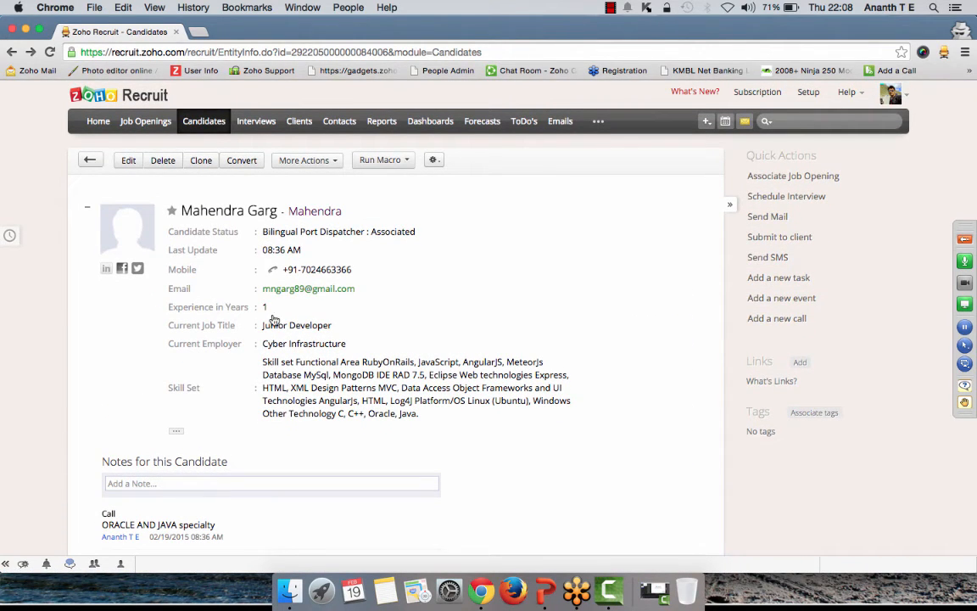
{"action": "left_click", "coordinate": [765, 123]}
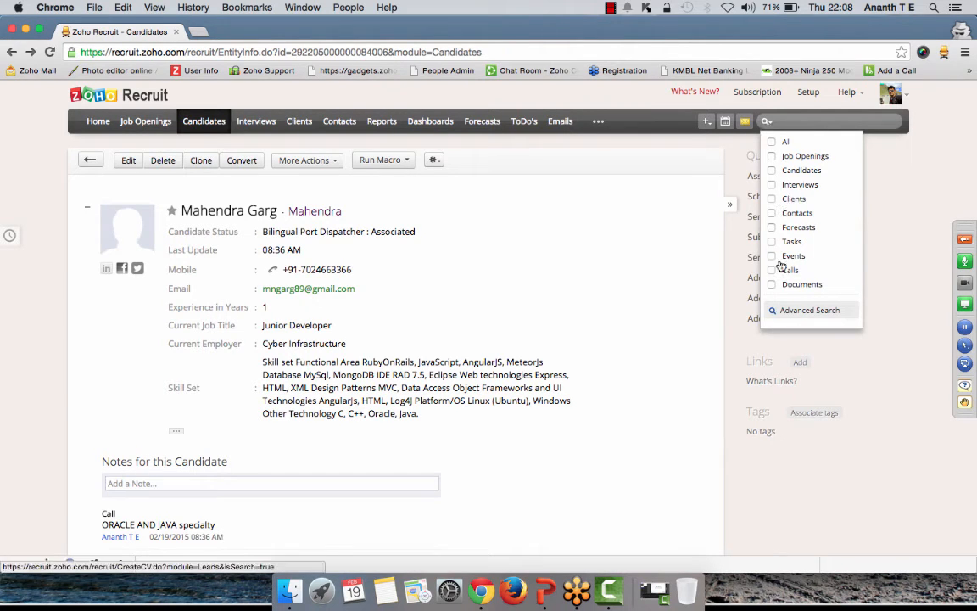
{"action": "left_click", "coordinate": [791, 311]}
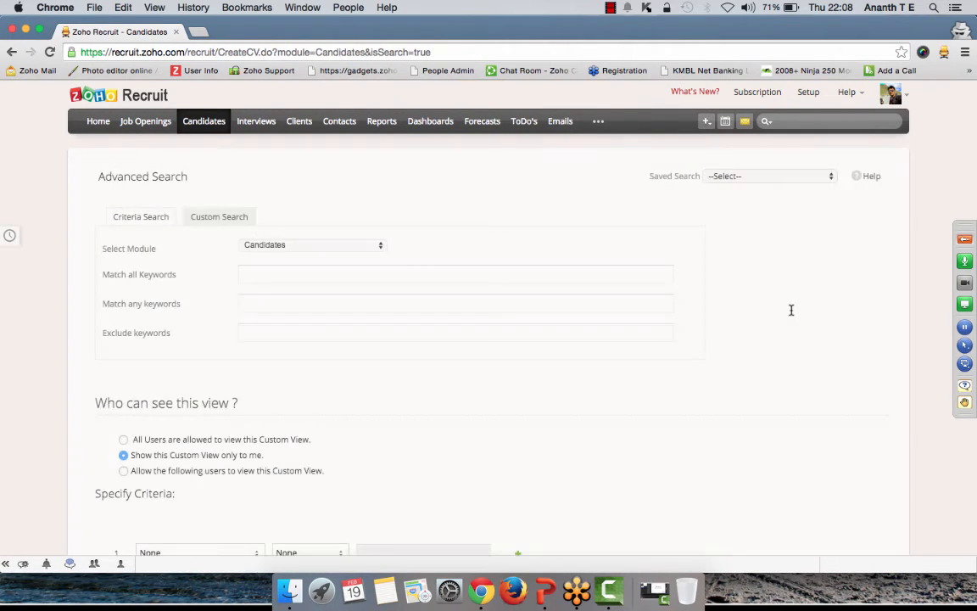
{"action": "scroll", "coordinate": [254, 381], "scroll_direction": "down", "scroll_amount": 4}
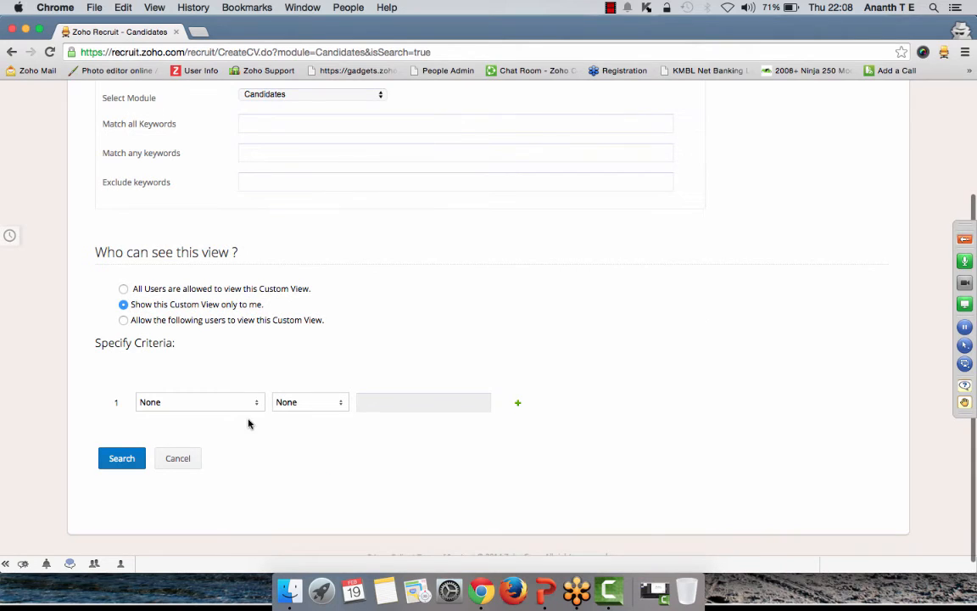
{"action": "left_click", "coordinate": [229, 407]}
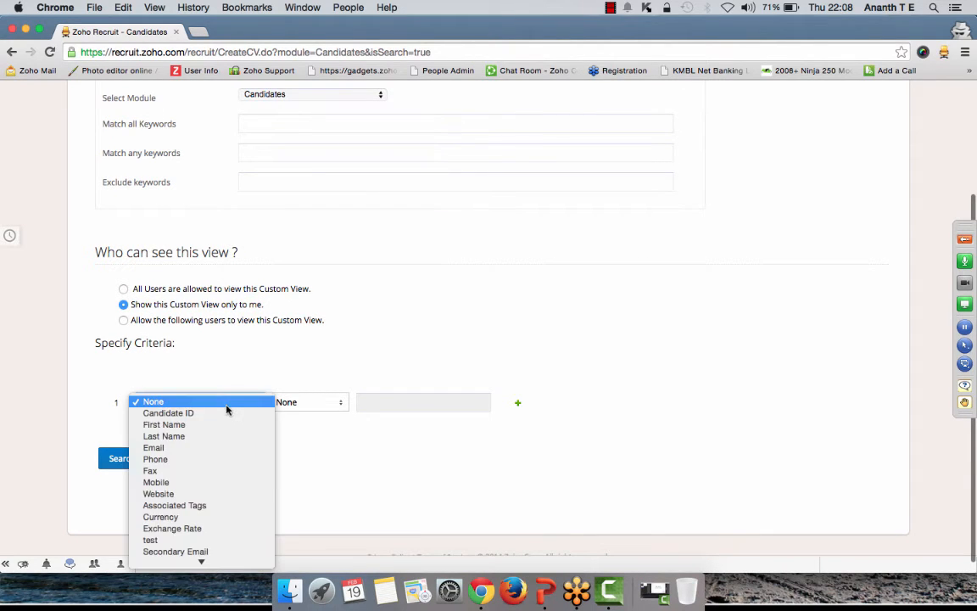
{"action": "left_click", "coordinate": [212, 452]}
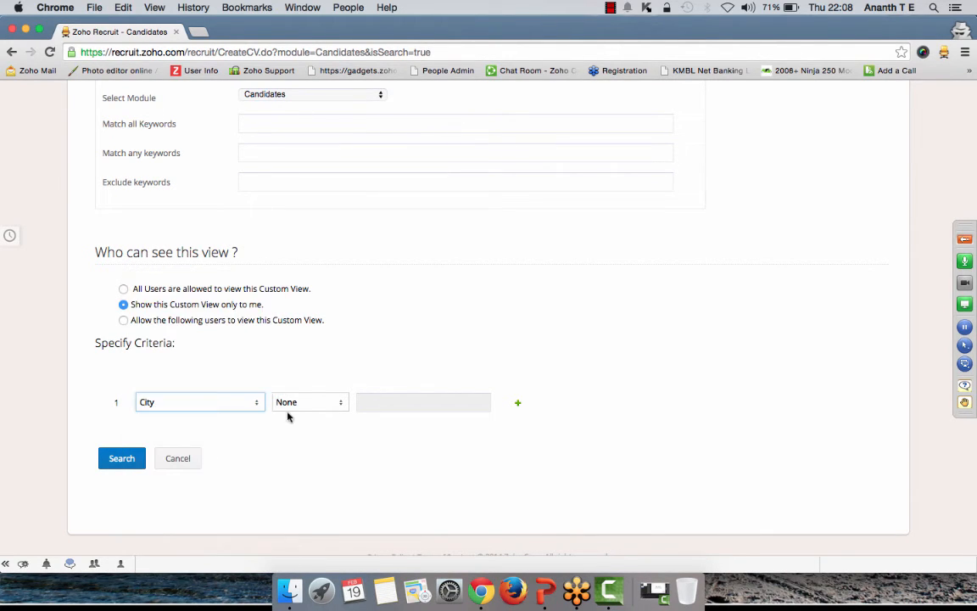
{"action": "left_click", "coordinate": [305, 403]}
{"action": "left_click", "coordinate": [306, 435]}
{"action": "left_click", "coordinate": [410, 401]}
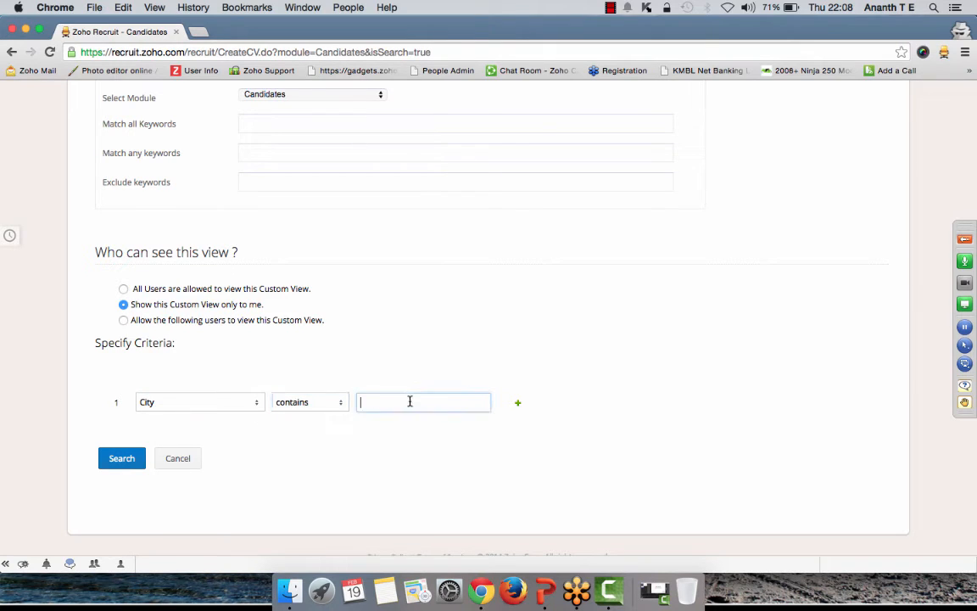
{"action": "type", "text": "San Jose"}
{"action": "left_click", "coordinate": [123, 458]}
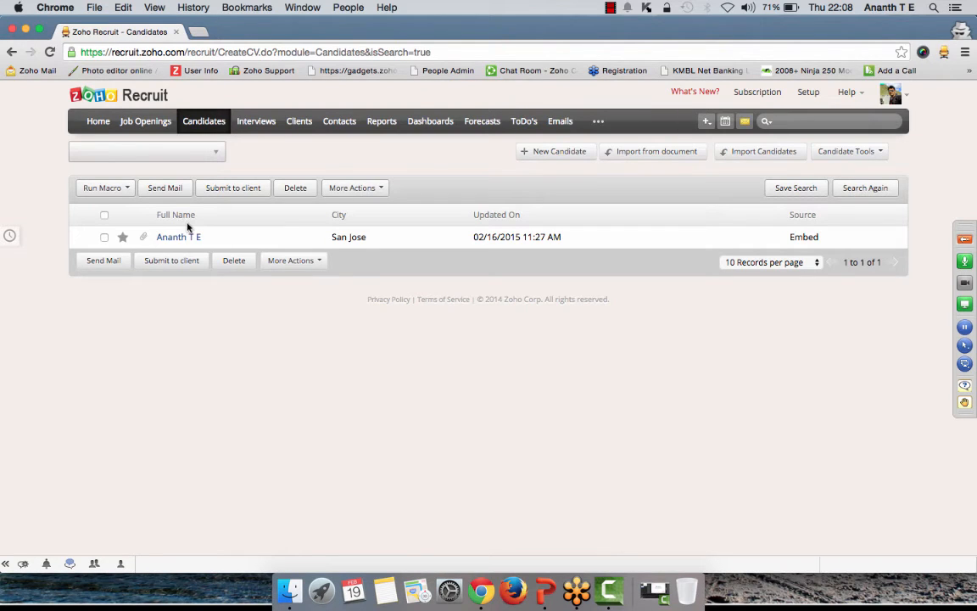
Return to the San Jose search criteria and add a second criterion row joined with OR.
{"action": "left_click", "coordinate": [766, 121]}
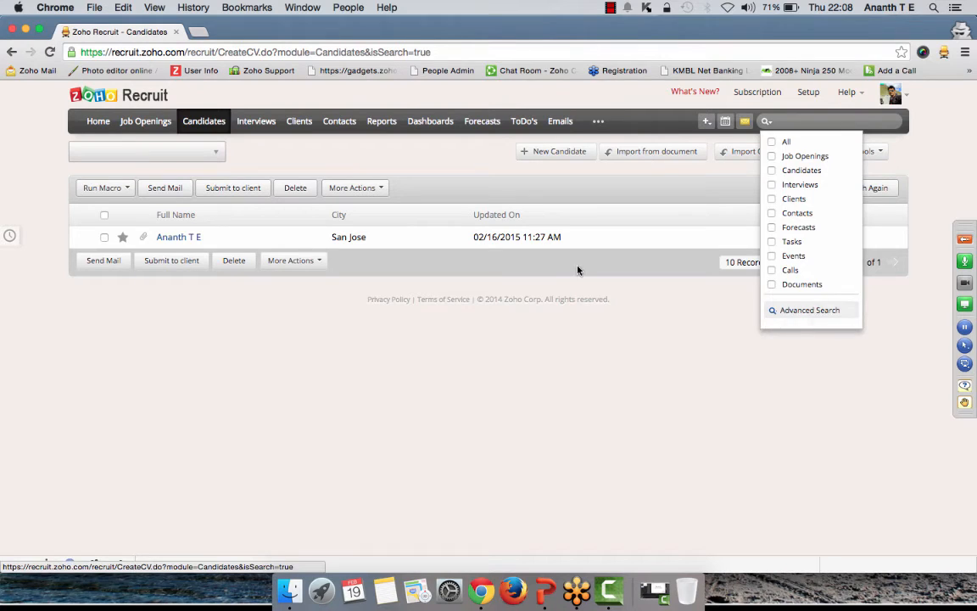
{"action": "left_click", "coordinate": [869, 189]}
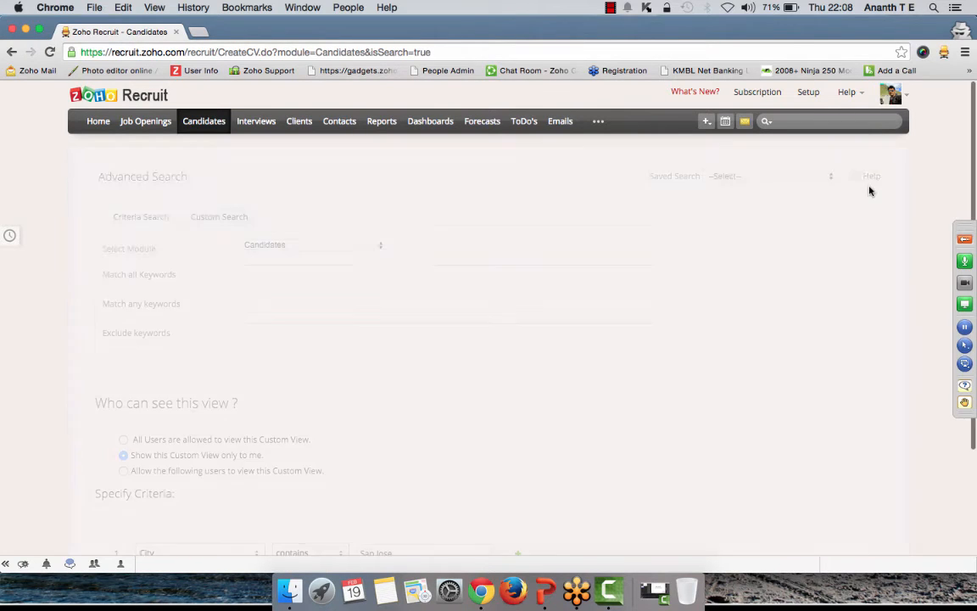
{"action": "scroll", "coordinate": [404, 384], "scroll_direction": "down", "scroll_amount": 4}
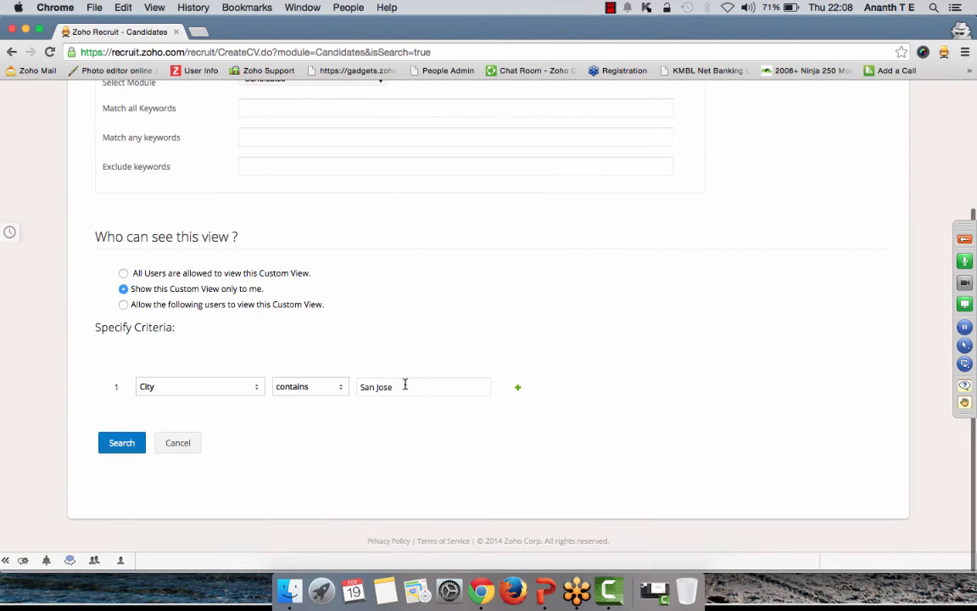
{"action": "left_click", "coordinate": [517, 392]}
{"action": "left_click", "coordinate": [141, 416]}
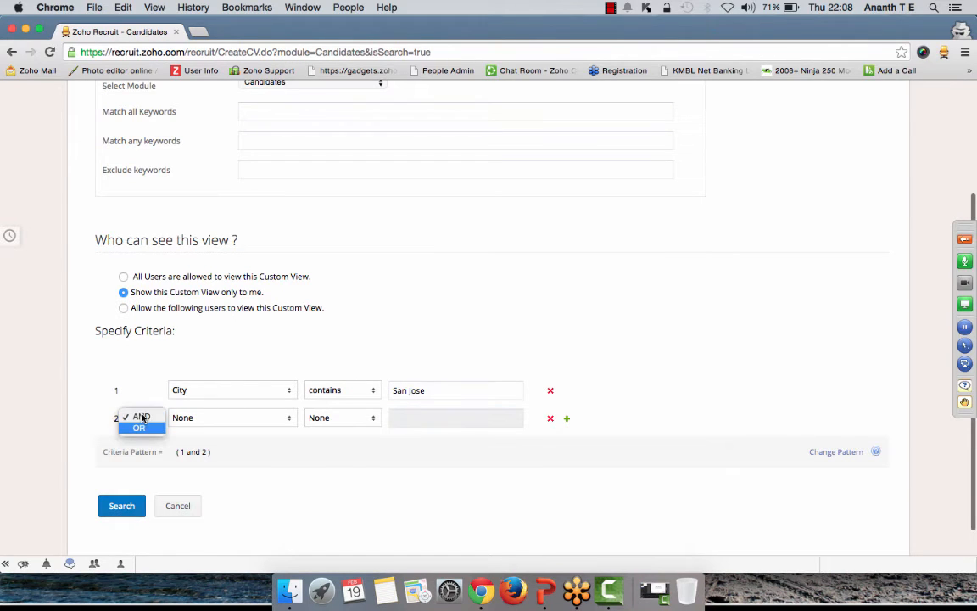
{"action": "left_click", "coordinate": [144, 428]}
Set the second criterion to Experience in Years > 4 and run the candidate search.
{"action": "left_click", "coordinate": [194, 417]}
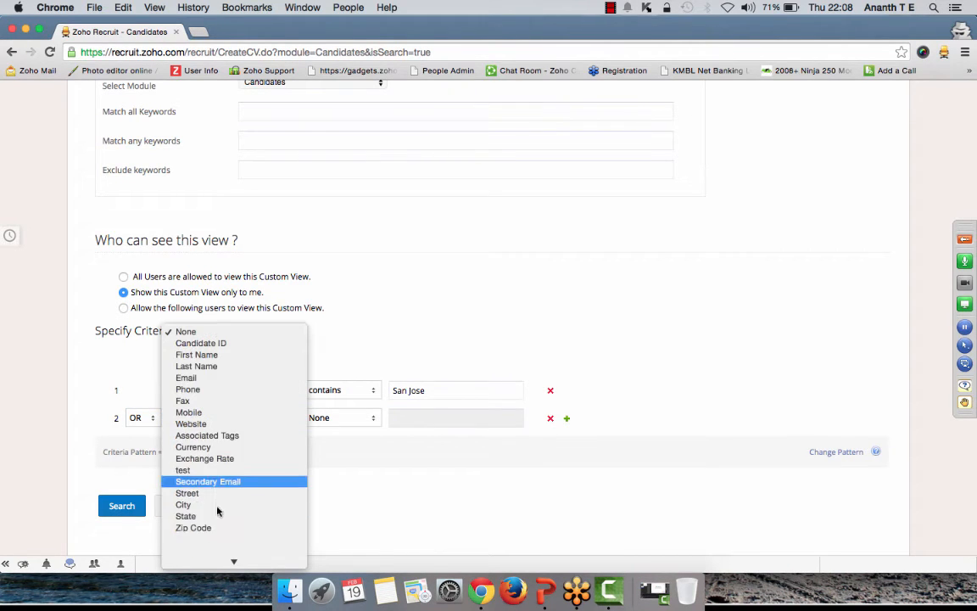
{"action": "left_click", "coordinate": [212, 331]}
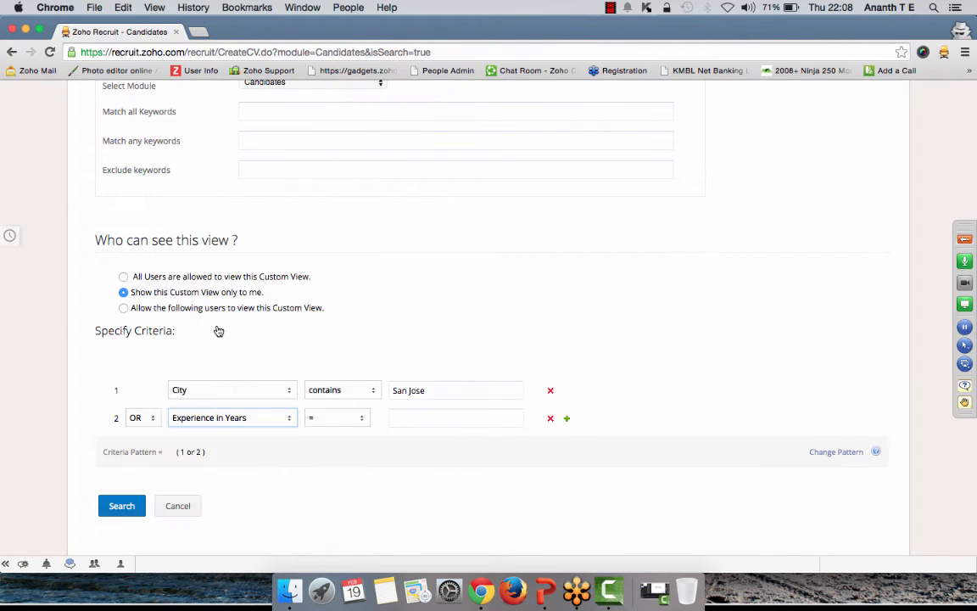
{"action": "left_click", "coordinate": [327, 417]}
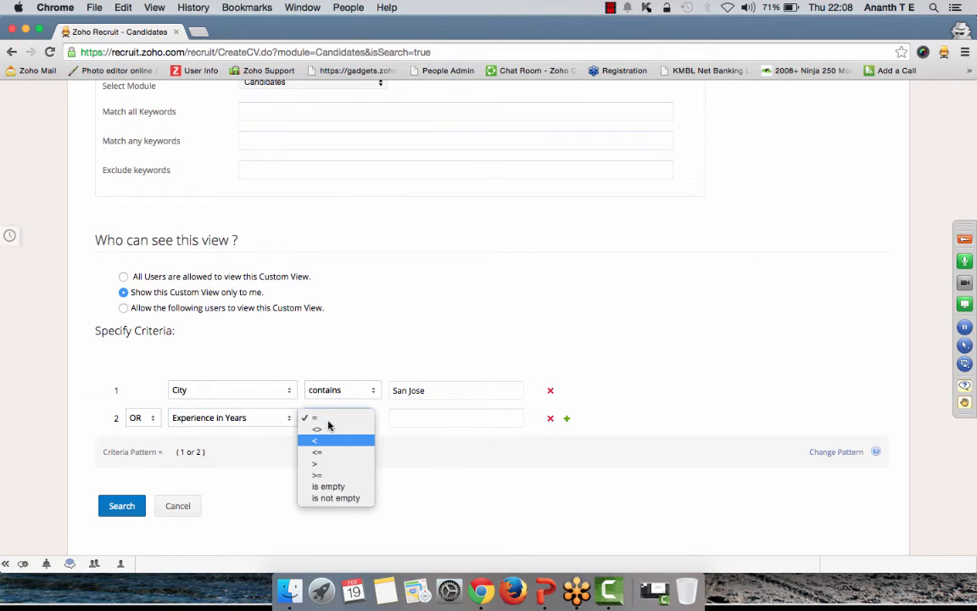
{"action": "left_click", "coordinate": [321, 464]}
{"action": "left_click", "coordinate": [422, 419]}
{"action": "type", "text": "4"}
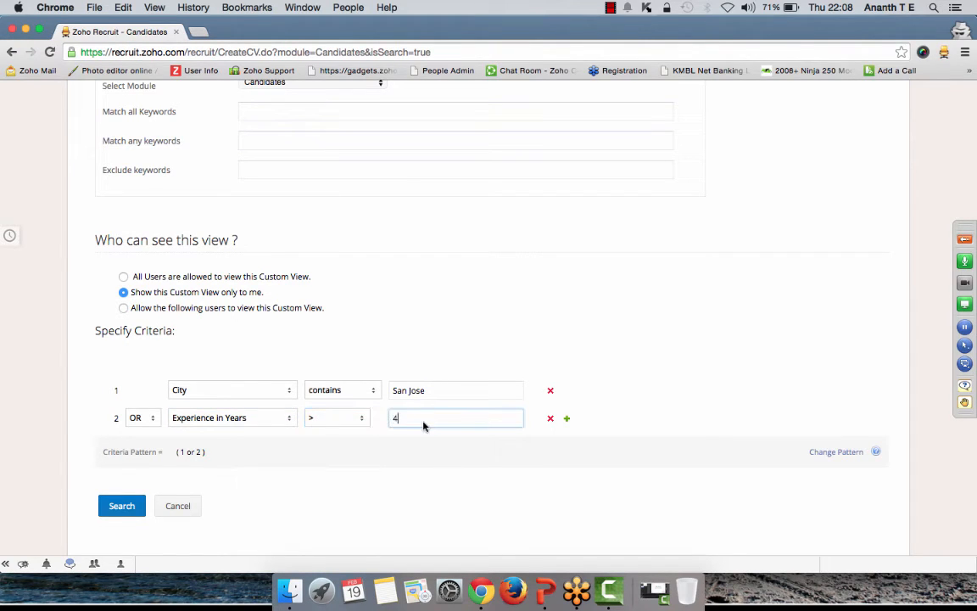
{"action": "left_click", "coordinate": [129, 506]}
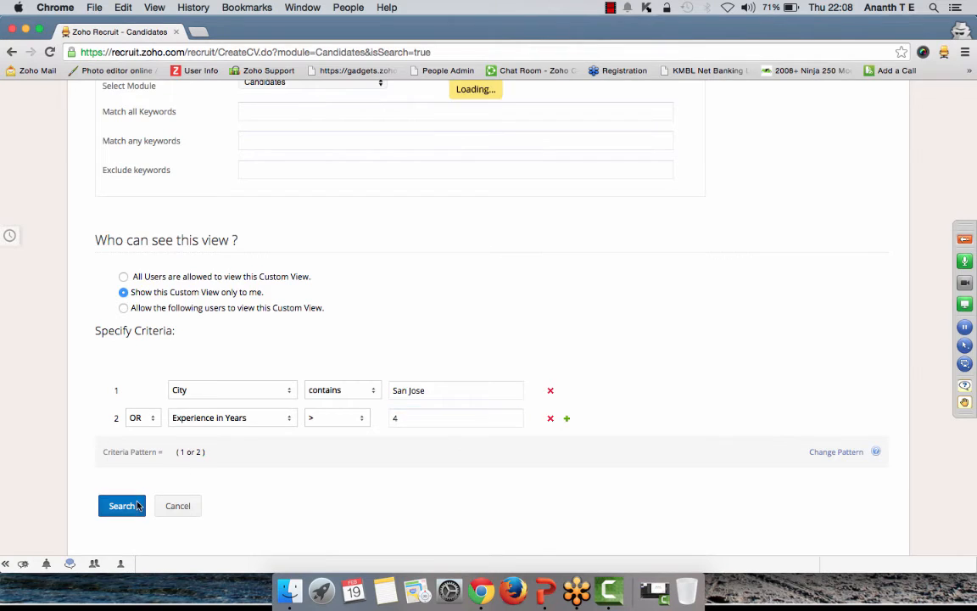
Associate the second, third and fifth candidates in the results with the Bilingual Port Dispatcher job opening, using the status Associated.
{"action": "left_click", "coordinate": [104, 260]}
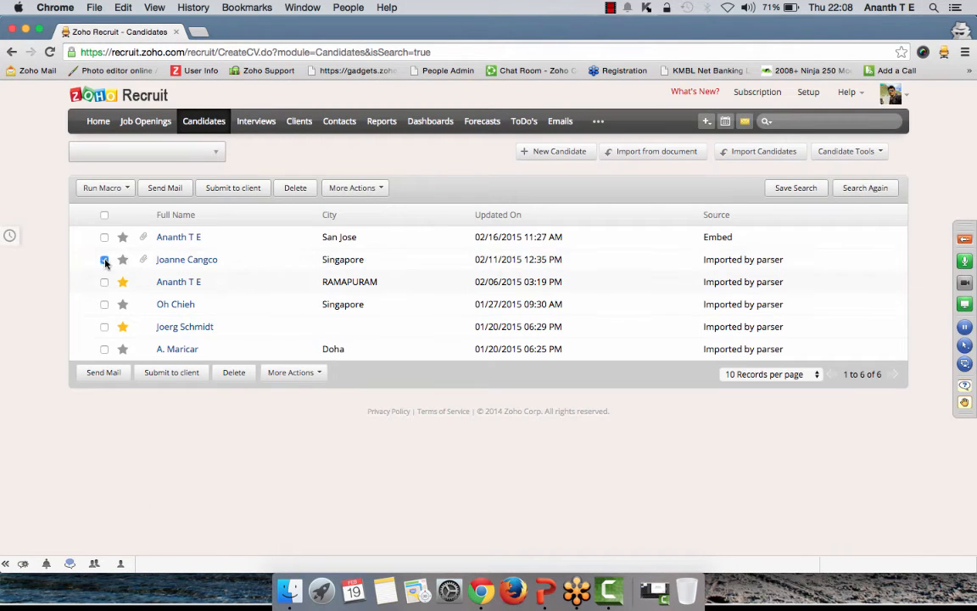
{"action": "left_click", "coordinate": [105, 327]}
{"action": "left_click", "coordinate": [380, 188]}
{"action": "left_click", "coordinate": [381, 245]}
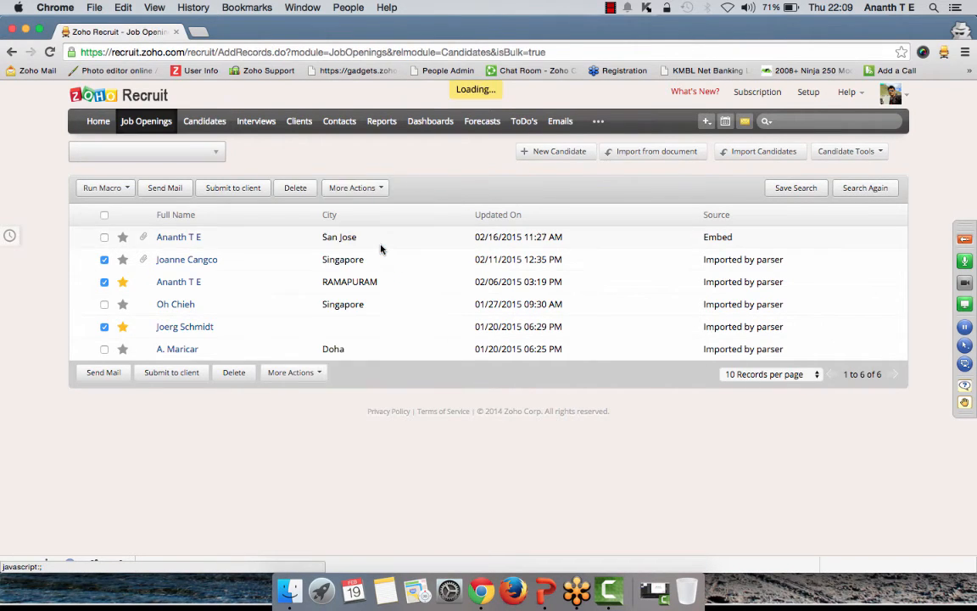
{"action": "left_click", "coordinate": [447, 324]}
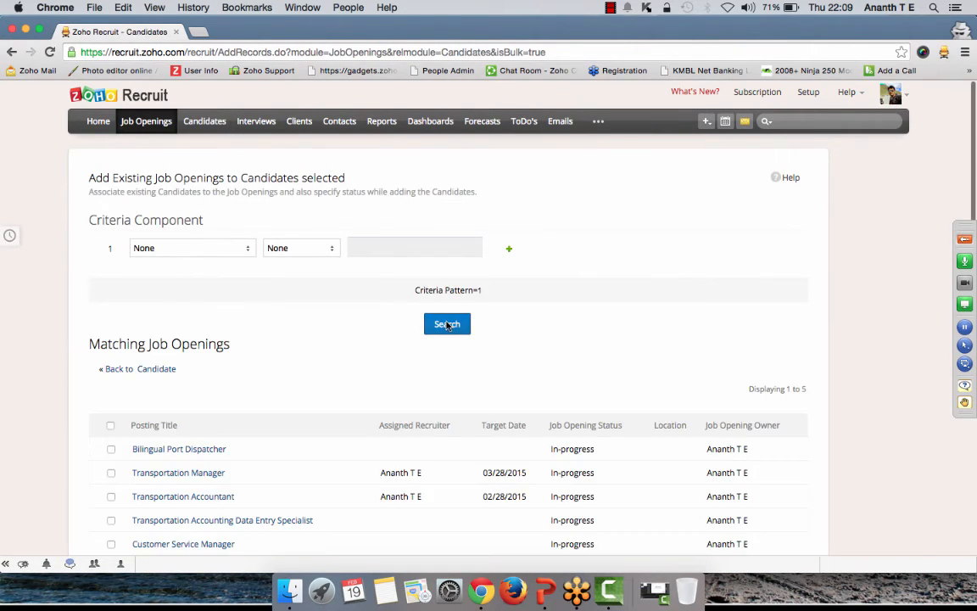
{"action": "scroll", "coordinate": [342, 308], "scroll_direction": "down", "scroll_amount": 1}
{"action": "left_click", "coordinate": [110, 386]}
{"action": "scroll", "coordinate": [112, 395], "scroll_direction": "down", "scroll_amount": 5}
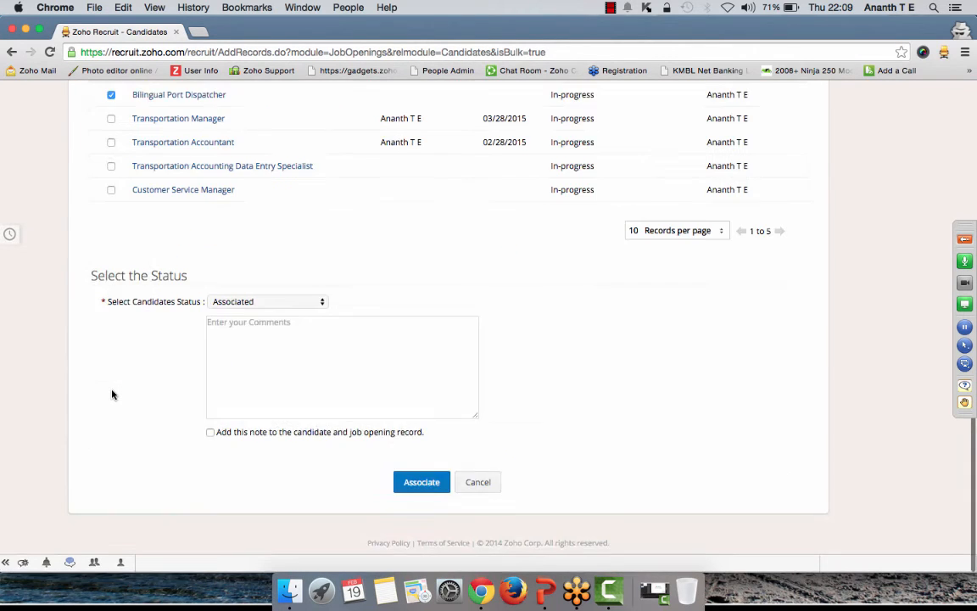
{"action": "left_click", "coordinate": [435, 479]}
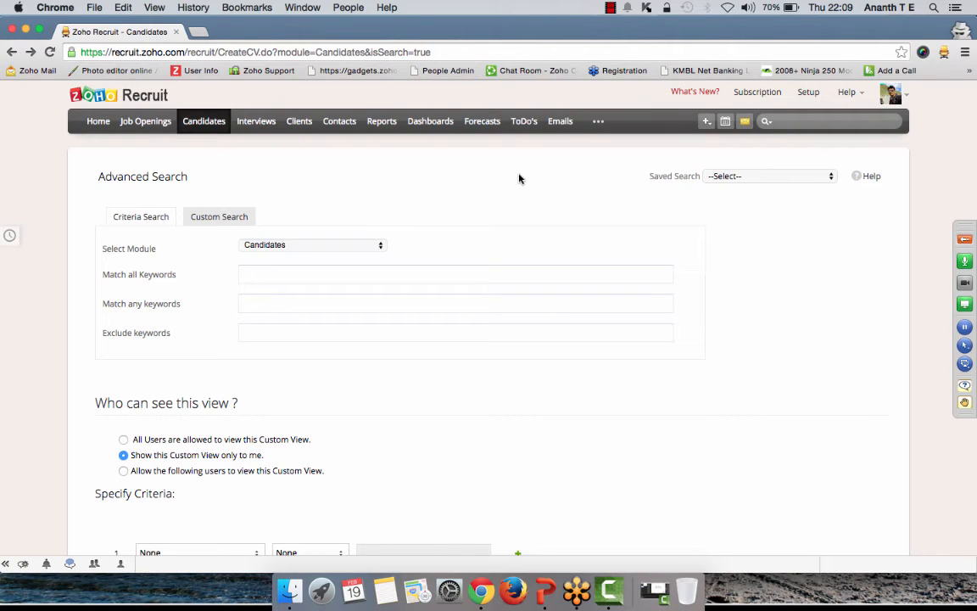
Enter ((JAVA AND JSP) OR (ORACLE AND 9i)) as the keyword criteria of a custom search in the Candidates module.
{"action": "left_click", "coordinate": [208, 219]}
{"action": "left_click", "coordinate": [308, 296]}
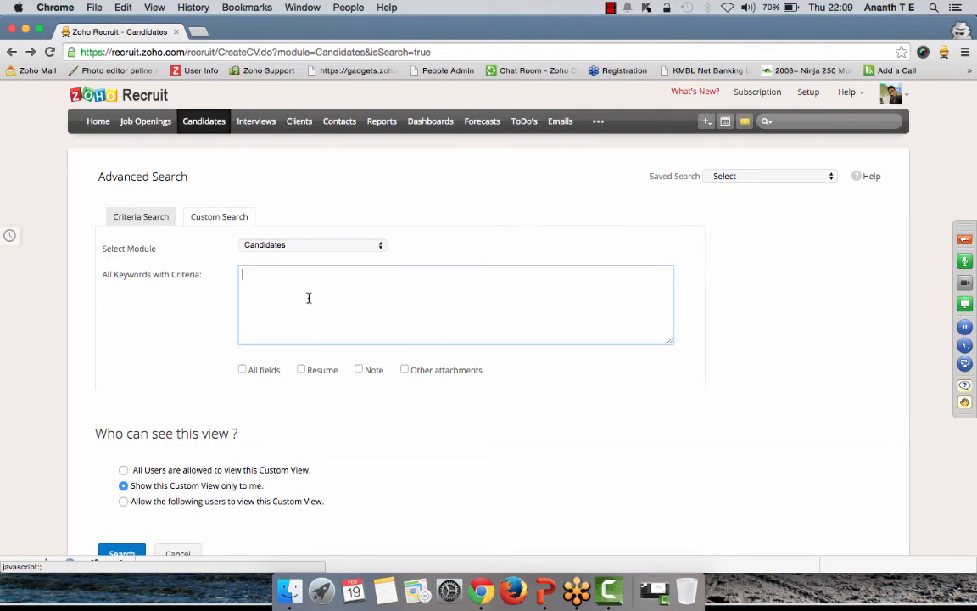
{"action": "type", "text": "(JAVA A"}
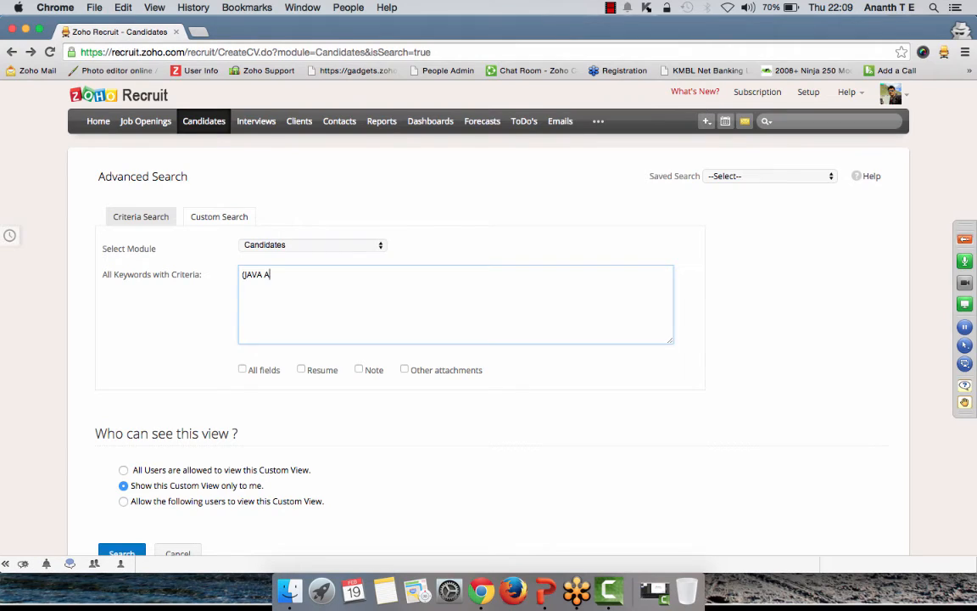
{"action": "type", "text": "ND JSP) OR (ORACLE AND 9i"}
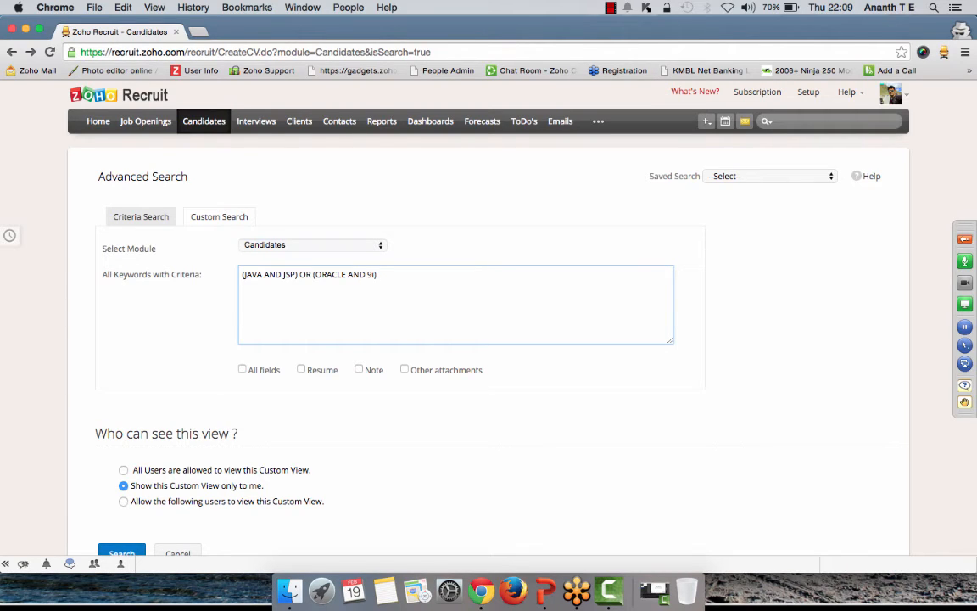
{"action": "type", "text": "("}
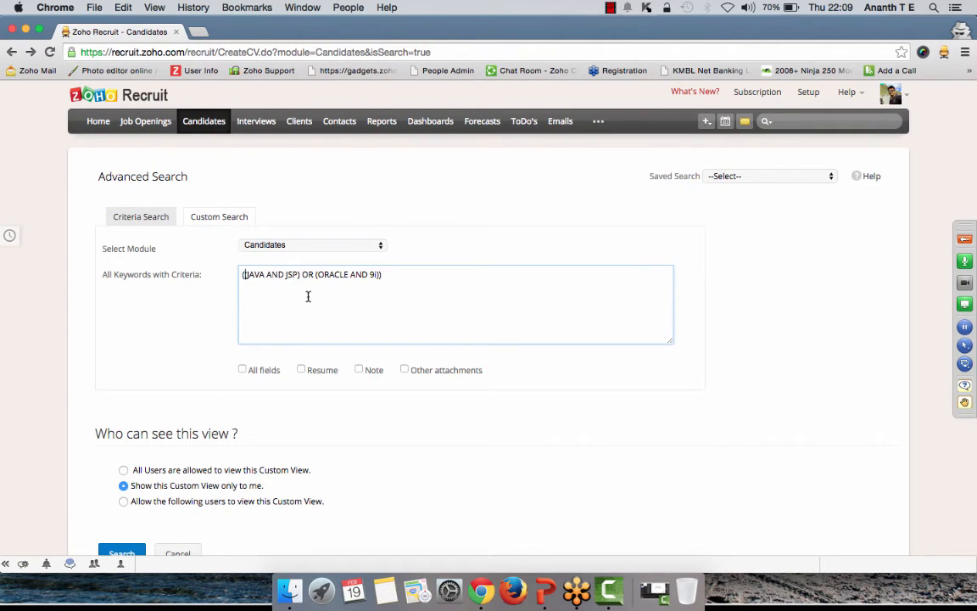
{"action": "scroll", "coordinate": [308, 300], "scroll_direction": "down", "scroll_amount": 3}
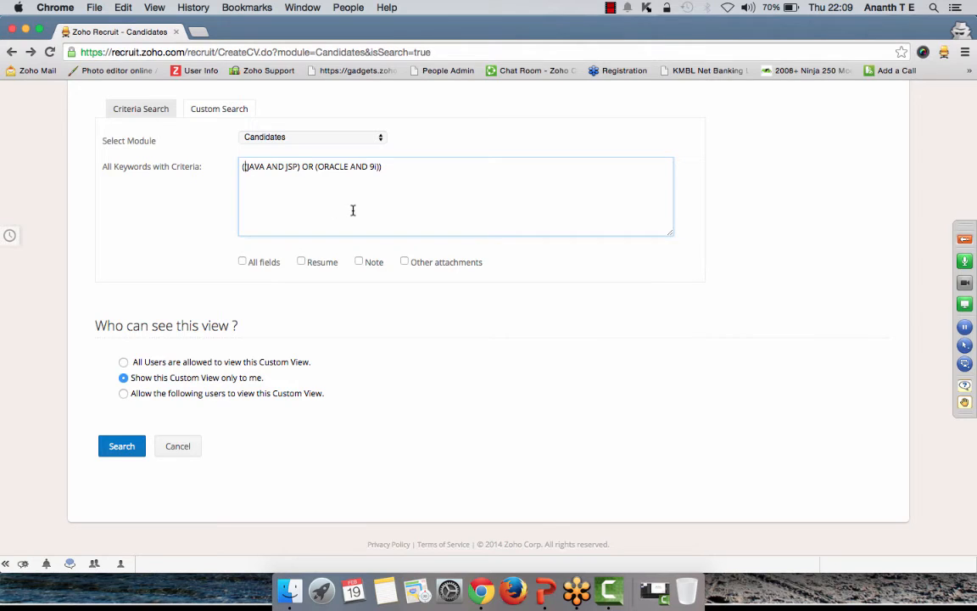
{"action": "scroll", "coordinate": [353, 210], "scroll_direction": "up", "scroll_amount": 3}
Open the active candidates associated with the Bilingual Port Dispatcher job opening and select all of them.
{"action": "left_click", "coordinate": [203, 121]}
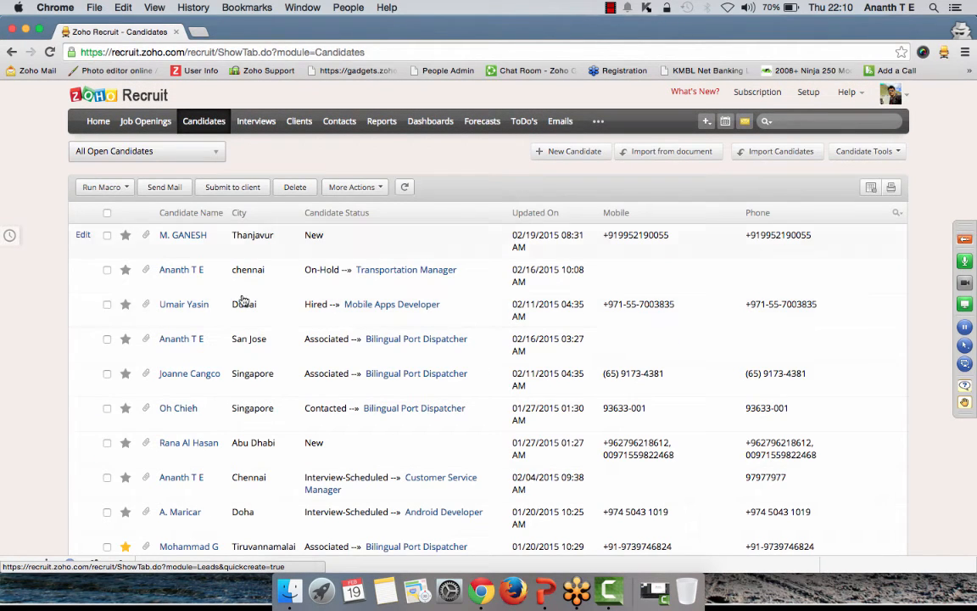
{"action": "left_click", "coordinate": [137, 122]}
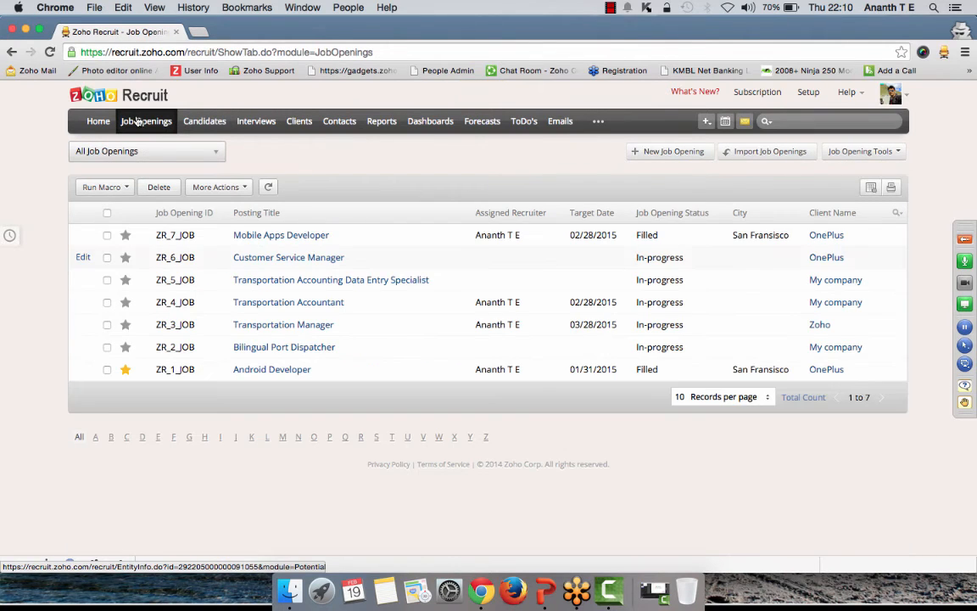
{"action": "left_click", "coordinate": [281, 348]}
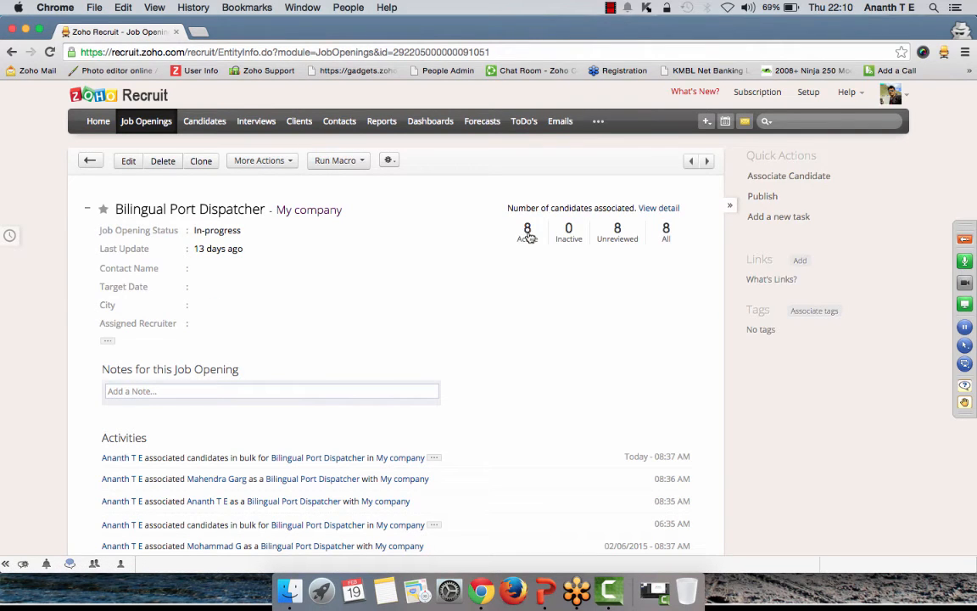
{"action": "left_click", "coordinate": [527, 231]}
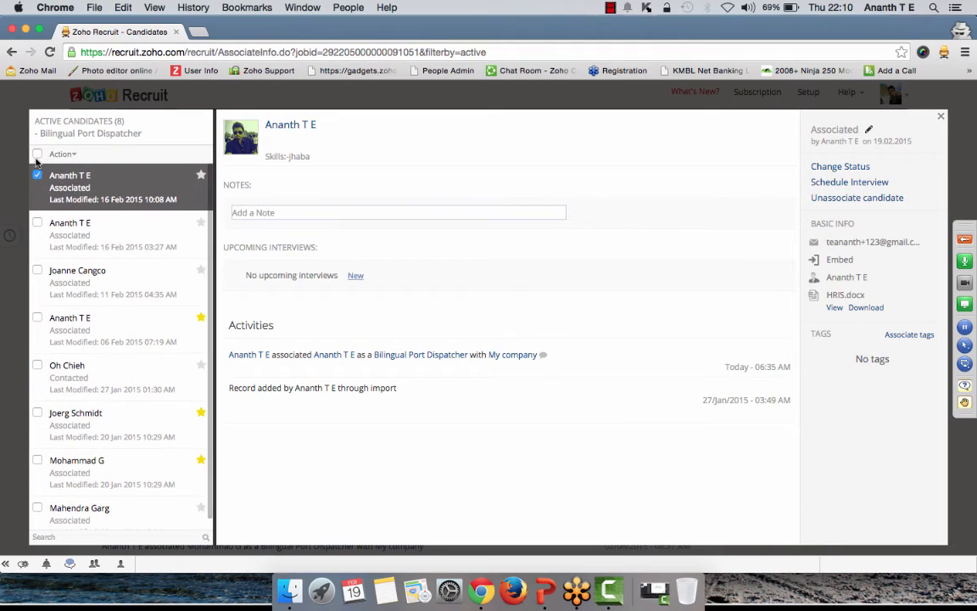
{"action": "left_click", "coordinate": [36, 155]}
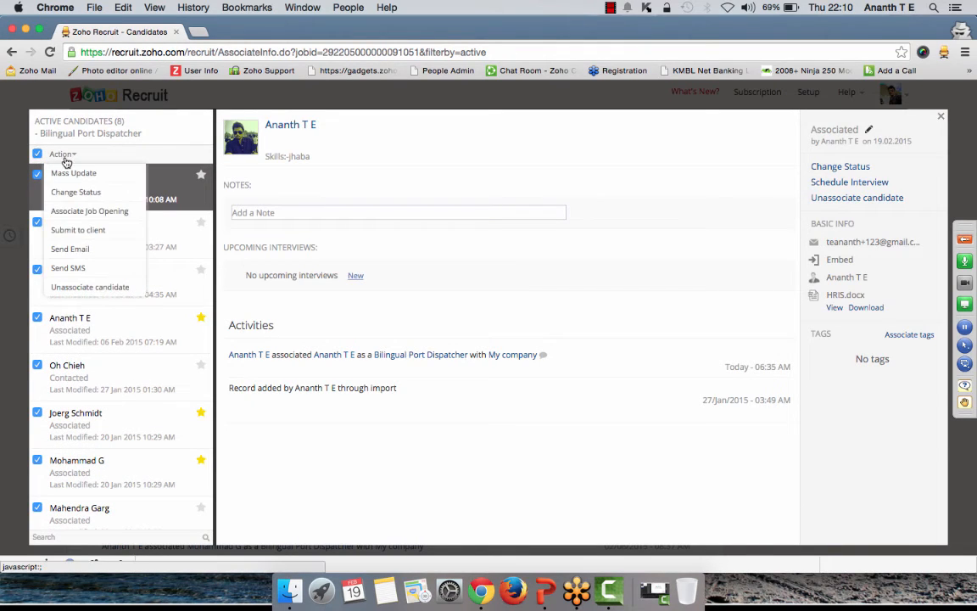
Check which email templates are available for emailing all the selected candidates, and leave without sending anything.
{"action": "left_click", "coordinate": [85, 251]}
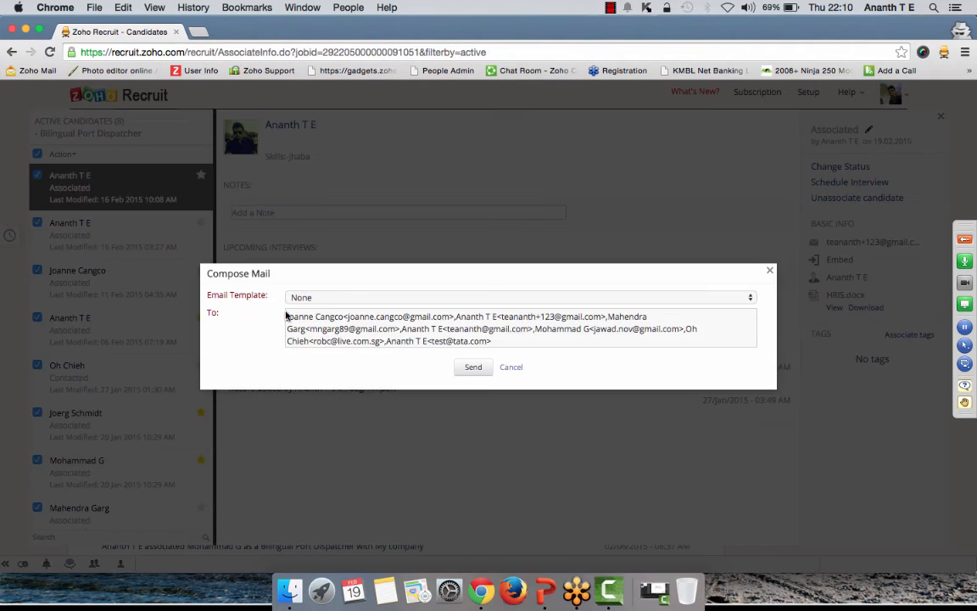
{"action": "left_click", "coordinate": [350, 297]}
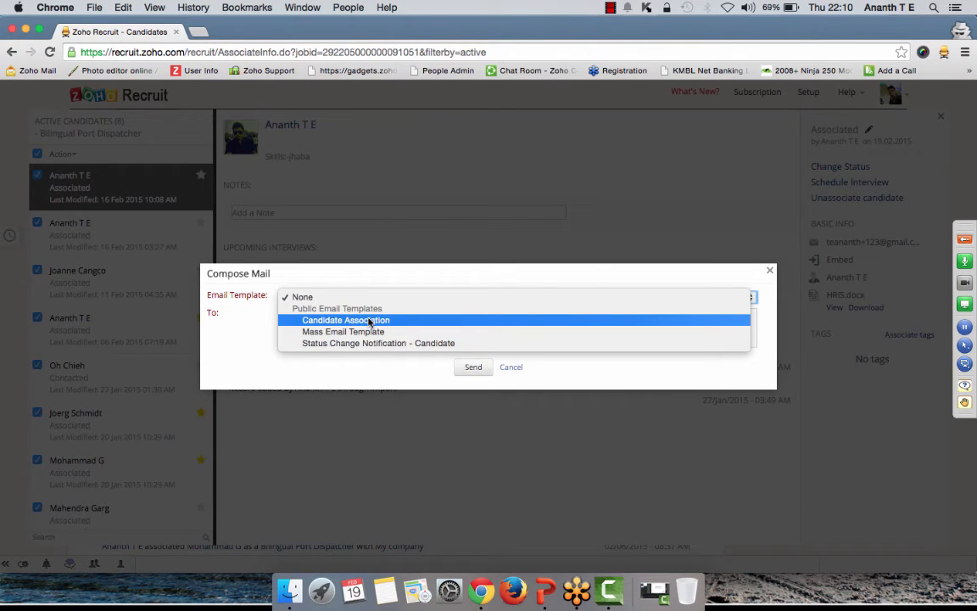
{"action": "left_click", "coordinate": [480, 285]}
{"action": "left_click", "coordinate": [512, 370]}
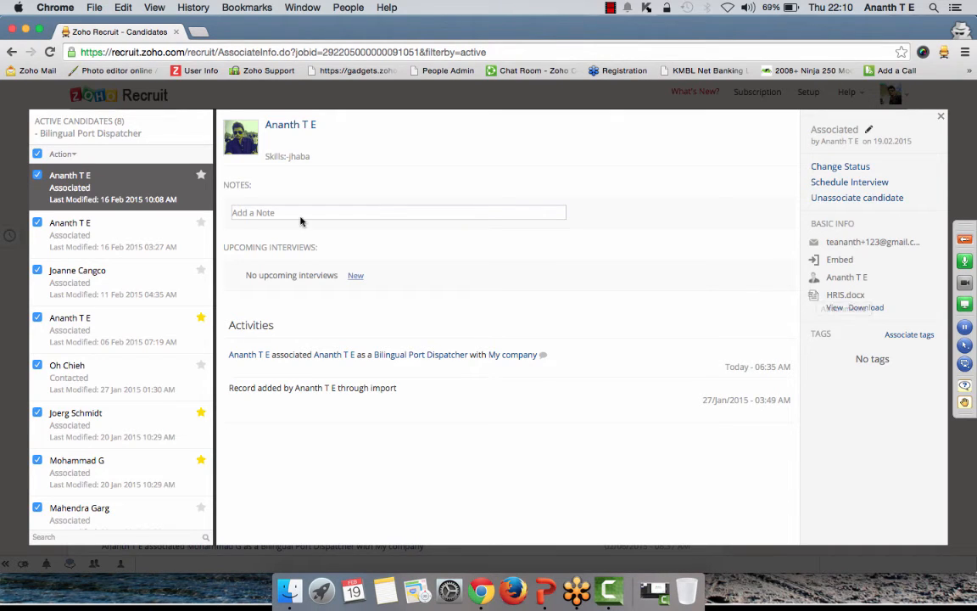
Clear the full selection and select only the first, second and fourth candidates in the active candidates list.
{"action": "left_click", "coordinate": [37, 154]}
{"action": "left_click", "coordinate": [38, 160]}
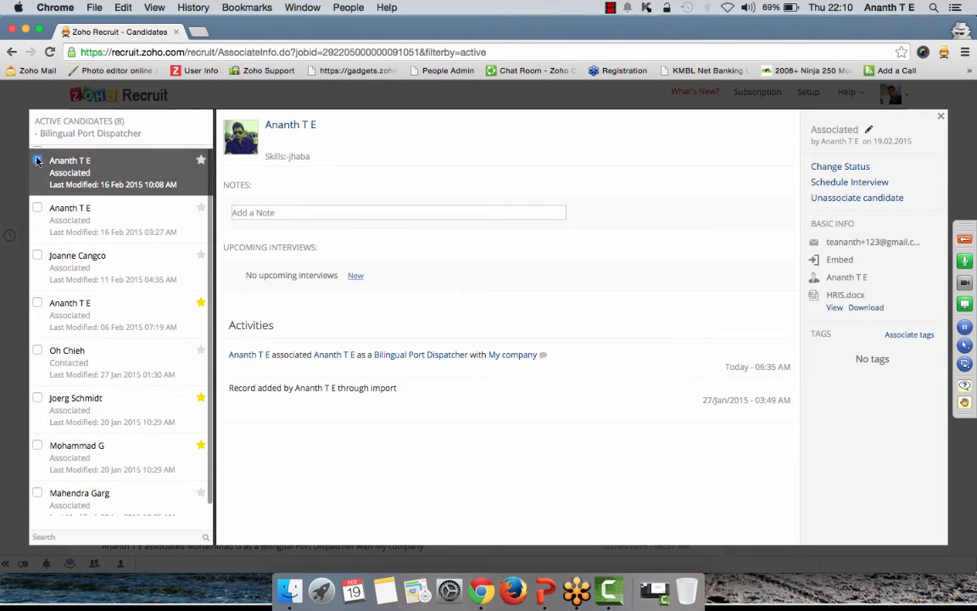
{"action": "left_click", "coordinate": [38, 223]}
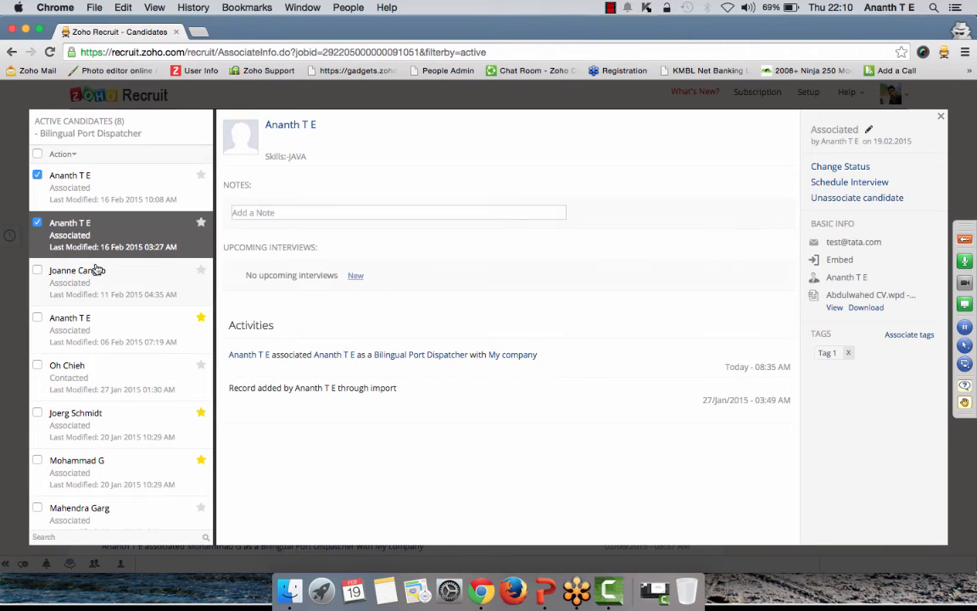
{"action": "left_click", "coordinate": [93, 275]}
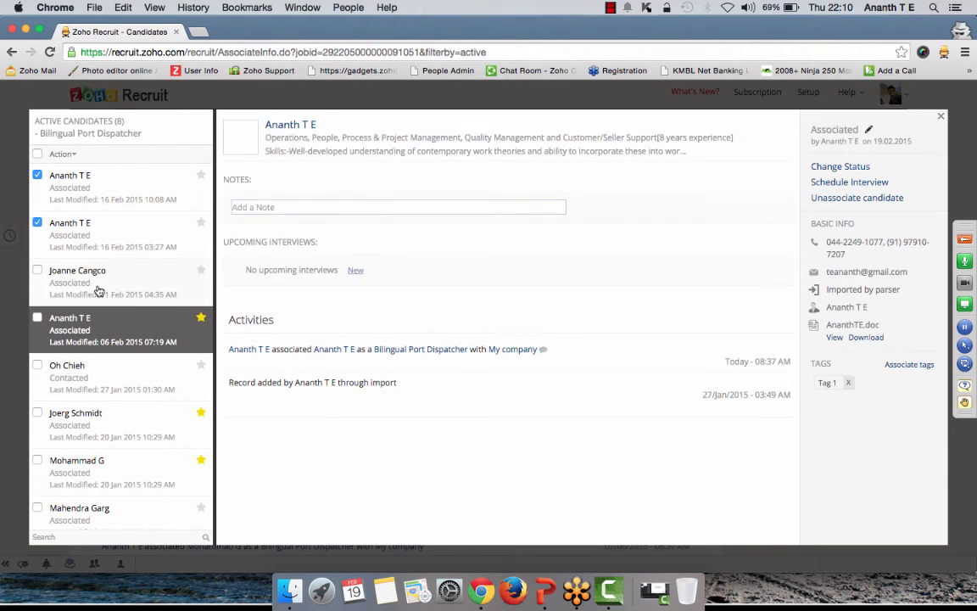
{"action": "left_click", "coordinate": [37, 317]}
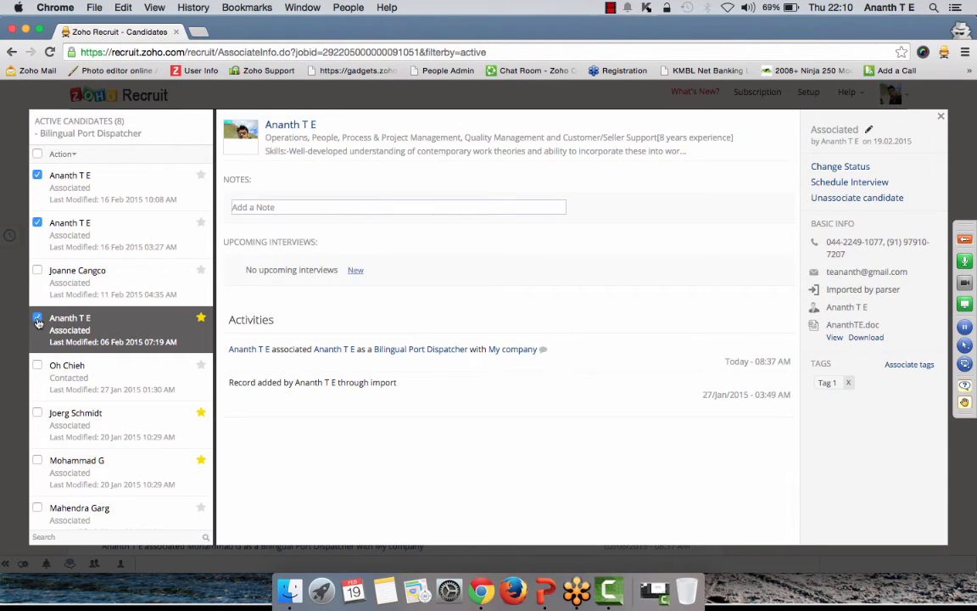
Change the status of the selected candidates to Rejected by client.
{"action": "left_click", "coordinate": [72, 158]}
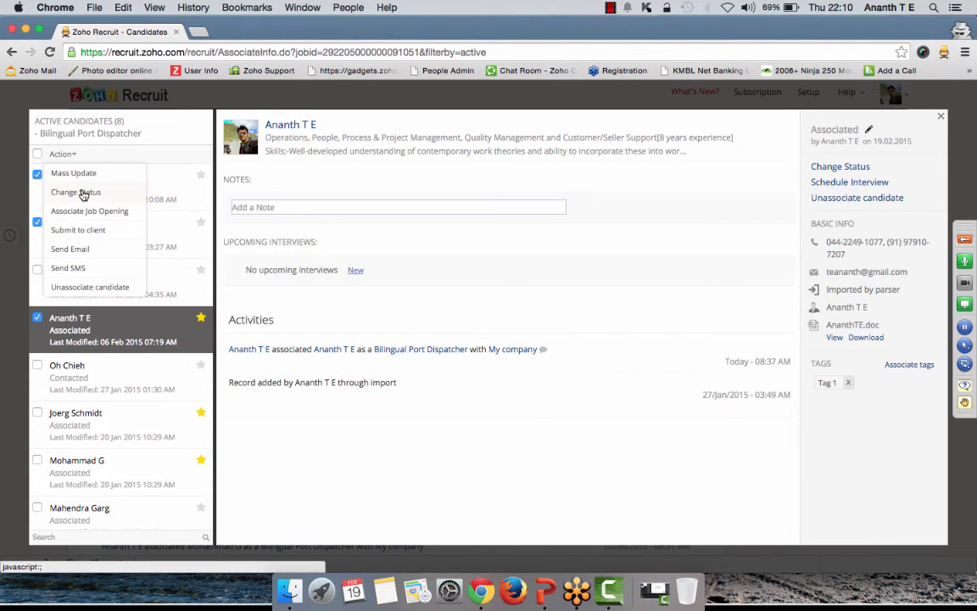
{"action": "left_click", "coordinate": [83, 193]}
{"action": "left_click", "coordinate": [367, 300]}
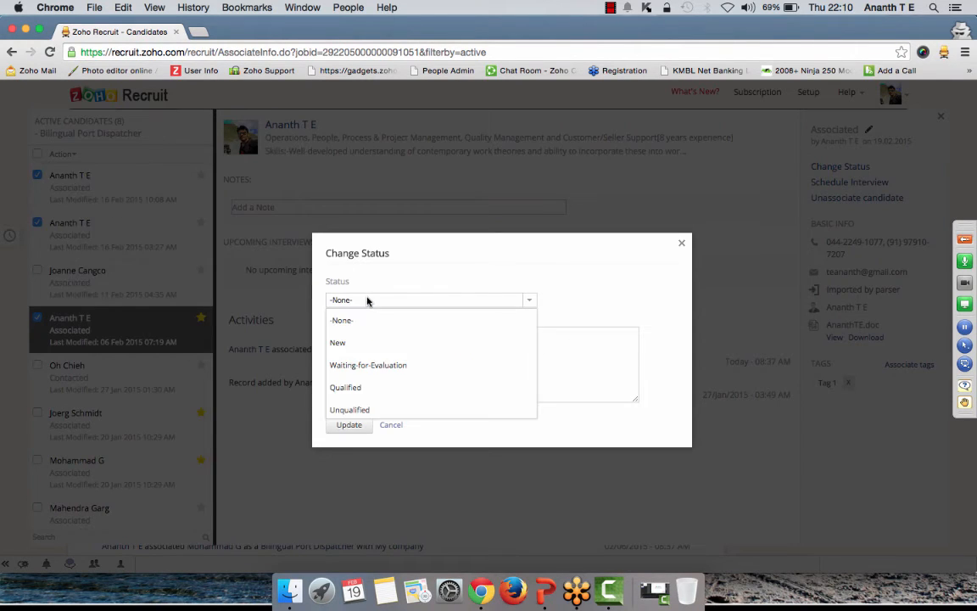
{"action": "scroll", "coordinate": [386, 354], "scroll_direction": "down", "scroll_amount": 3}
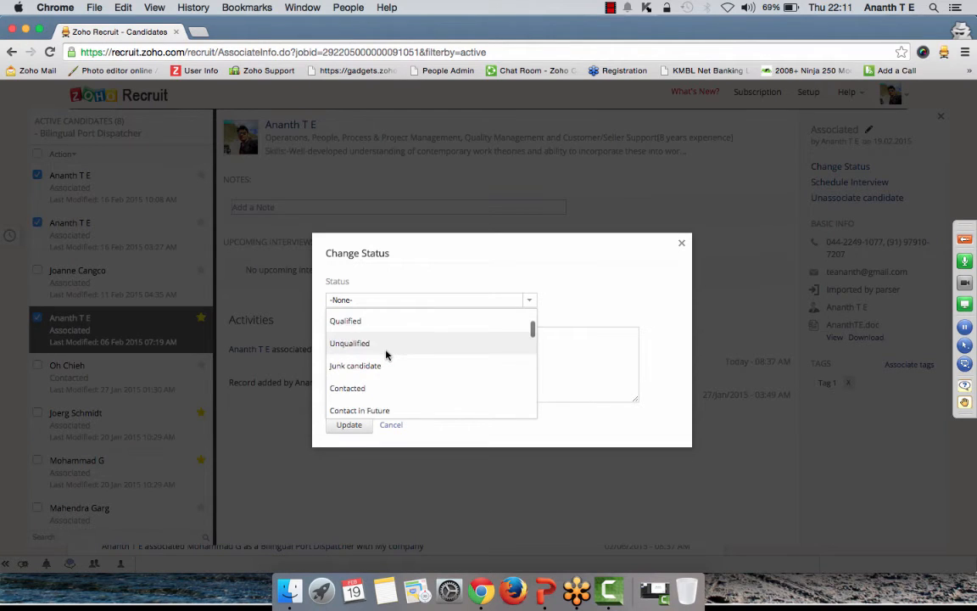
{"action": "scroll", "coordinate": [386, 356], "scroll_direction": "down", "scroll_amount": 5}
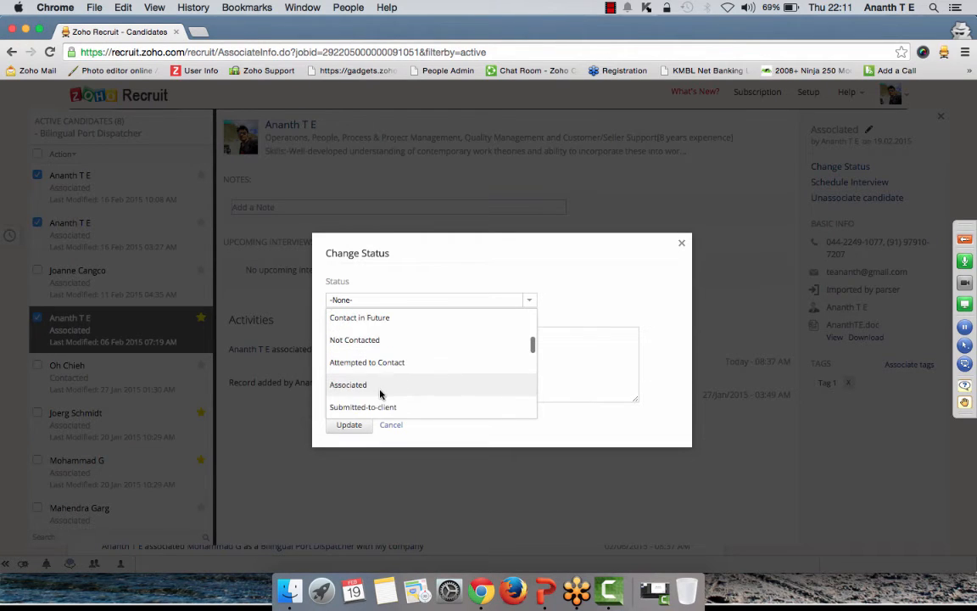
{"action": "scroll", "coordinate": [381, 393], "scroll_direction": "down", "scroll_amount": 2}
{"action": "left_click", "coordinate": [380, 391]}
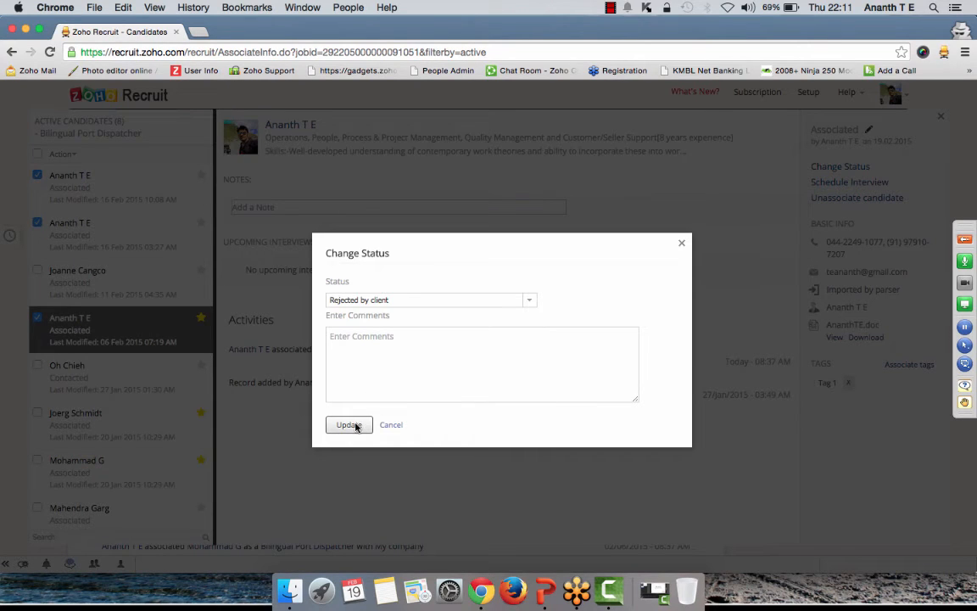
{"action": "left_click", "coordinate": [349, 425]}
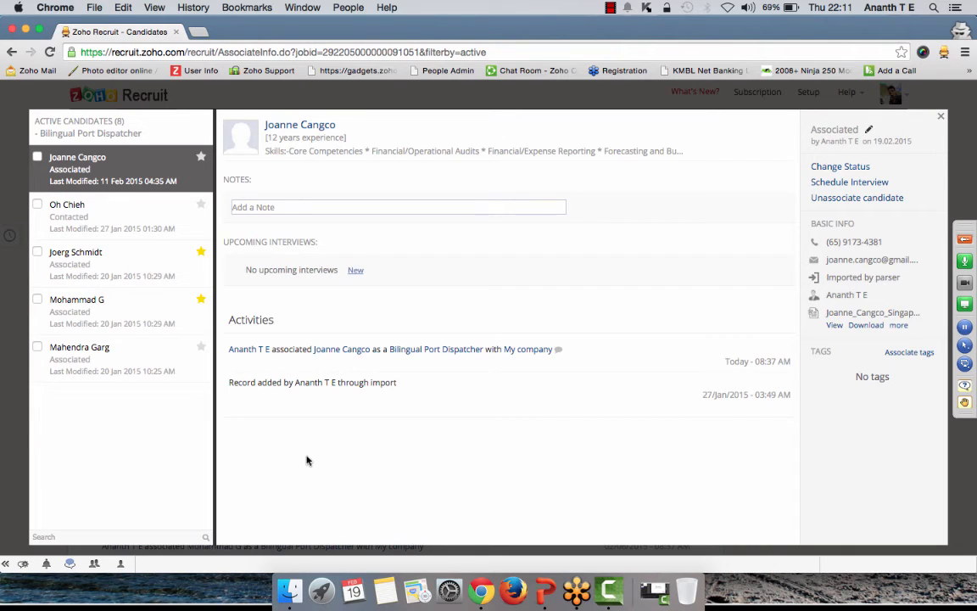
Select the first three remaining active candidates and start submitting them to the client.
{"action": "left_click", "coordinate": [37, 157]}
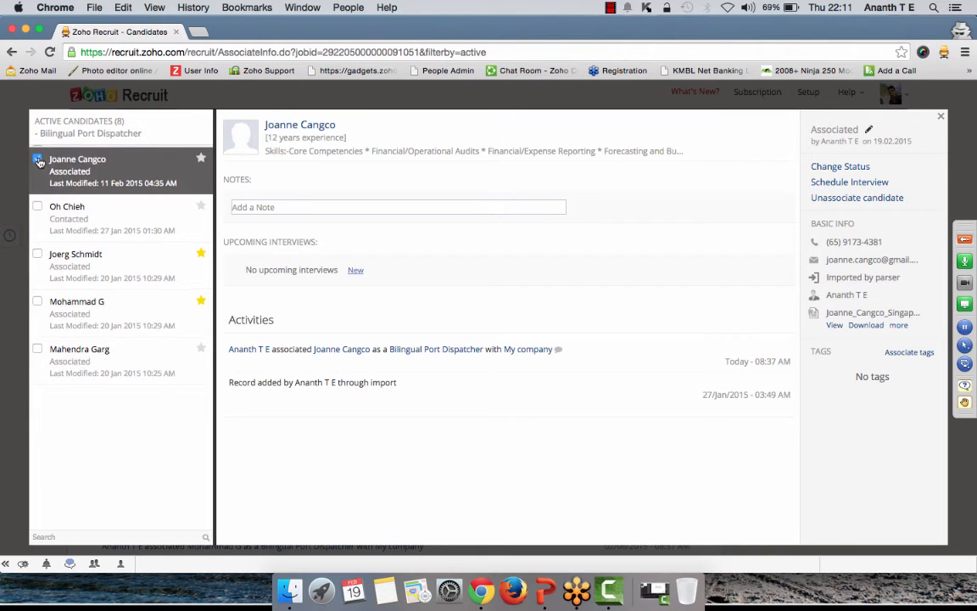
{"action": "left_click", "coordinate": [37, 222]}
{"action": "left_click", "coordinate": [37, 269]}
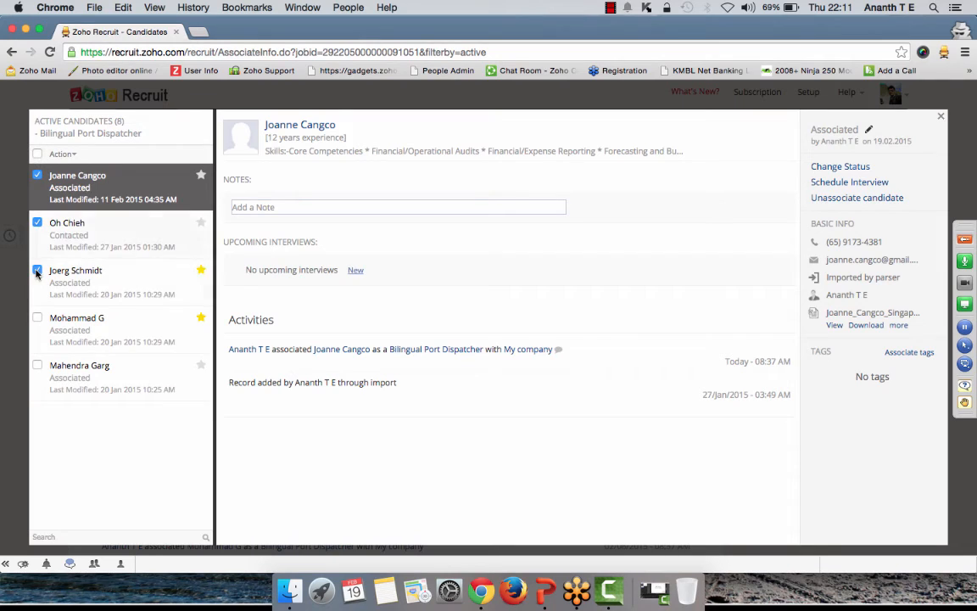
{"action": "left_click", "coordinate": [72, 154]}
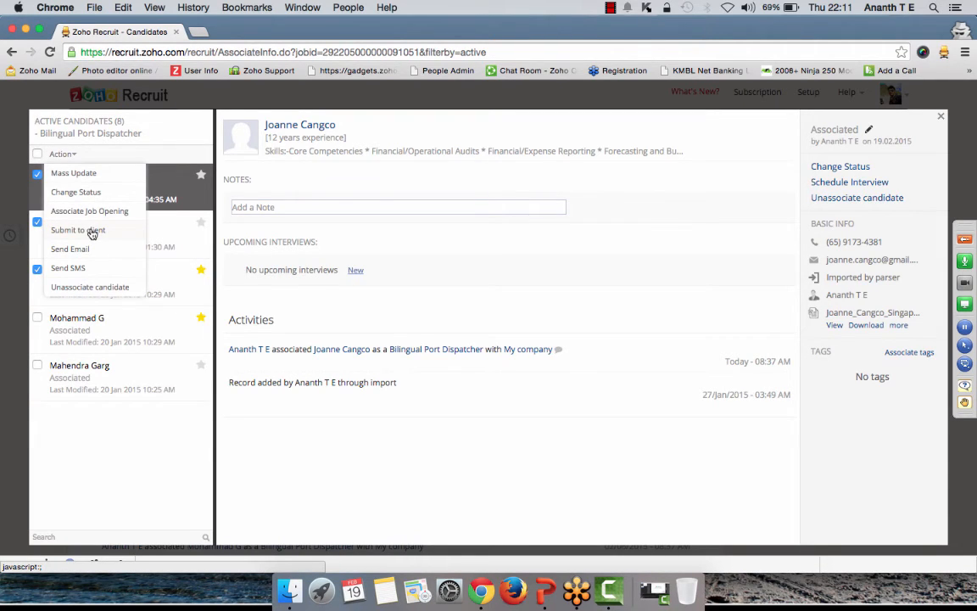
{"action": "left_click", "coordinate": [78, 229]}
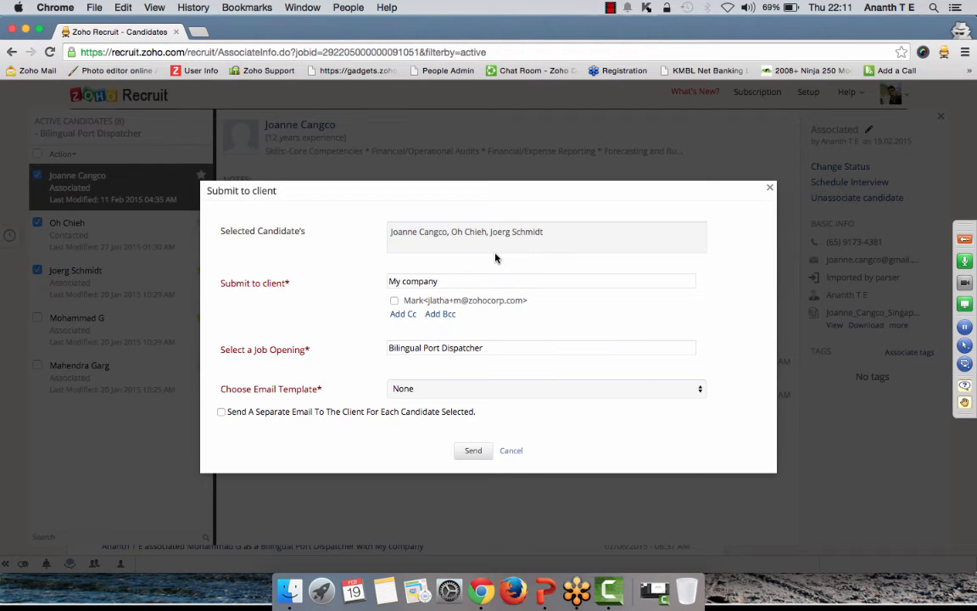
Choose the Submit to Client email template for the submission and review its message and attachment categories.
{"action": "left_click", "coordinate": [456, 281]}
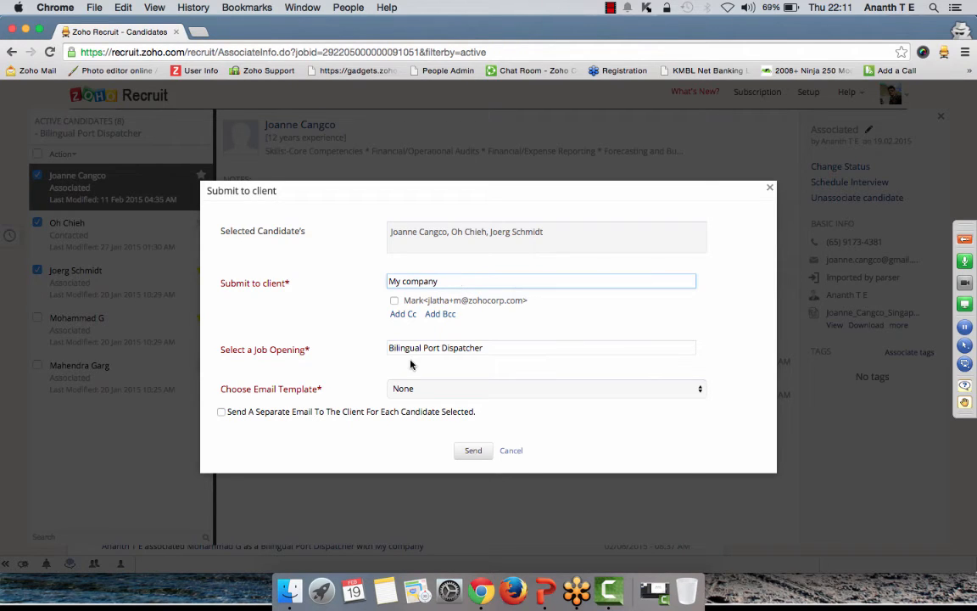
{"action": "left_click", "coordinate": [412, 389]}
{"action": "left_click", "coordinate": [432, 408]}
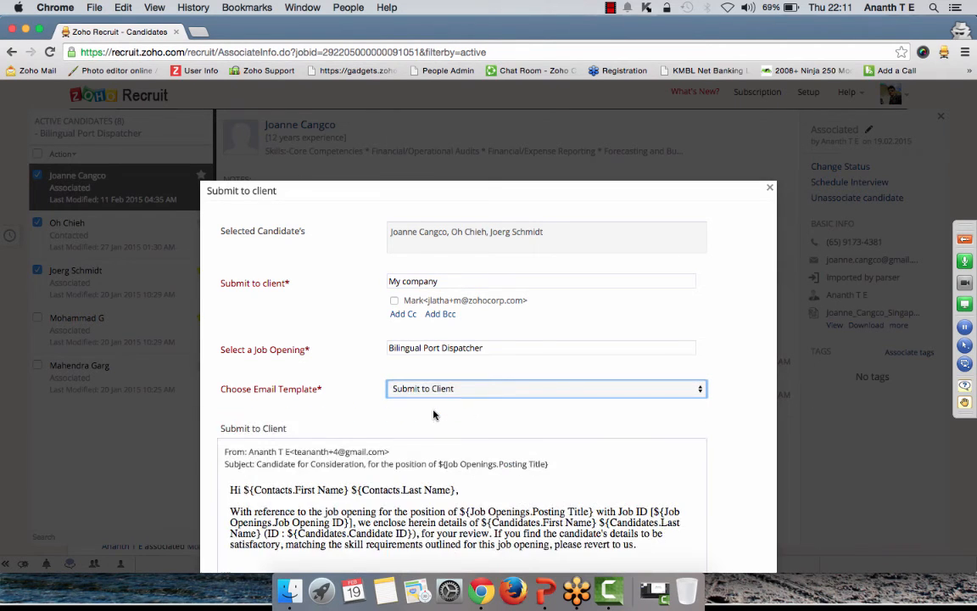
{"action": "scroll", "coordinate": [432, 441], "scroll_direction": "down", "scroll_amount": 5}
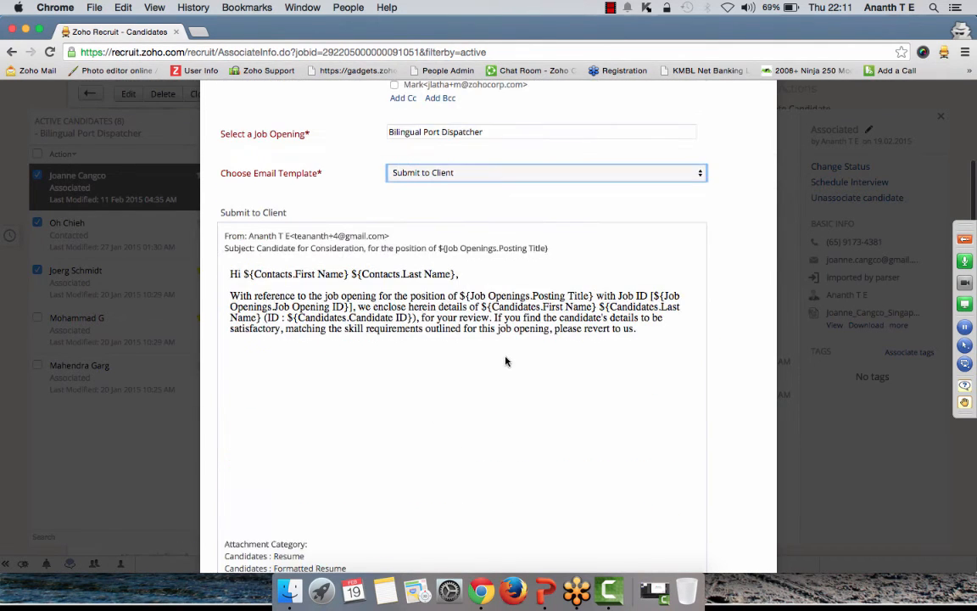
{"action": "scroll", "coordinate": [505, 362], "scroll_direction": "down", "scroll_amount": 4}
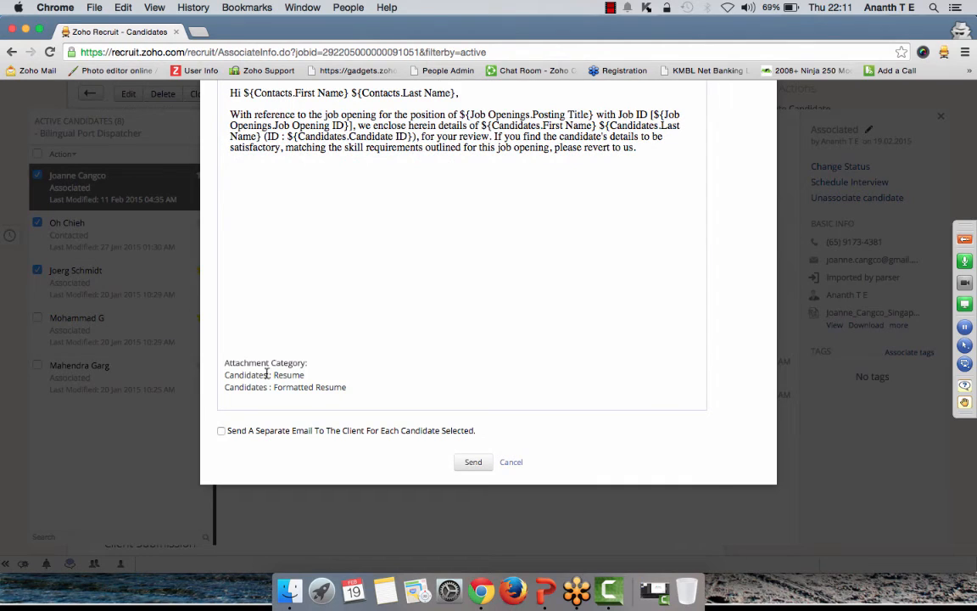
{"action": "left_click_drag", "start_coordinate": [227, 374], "coordinate": [329, 375]}
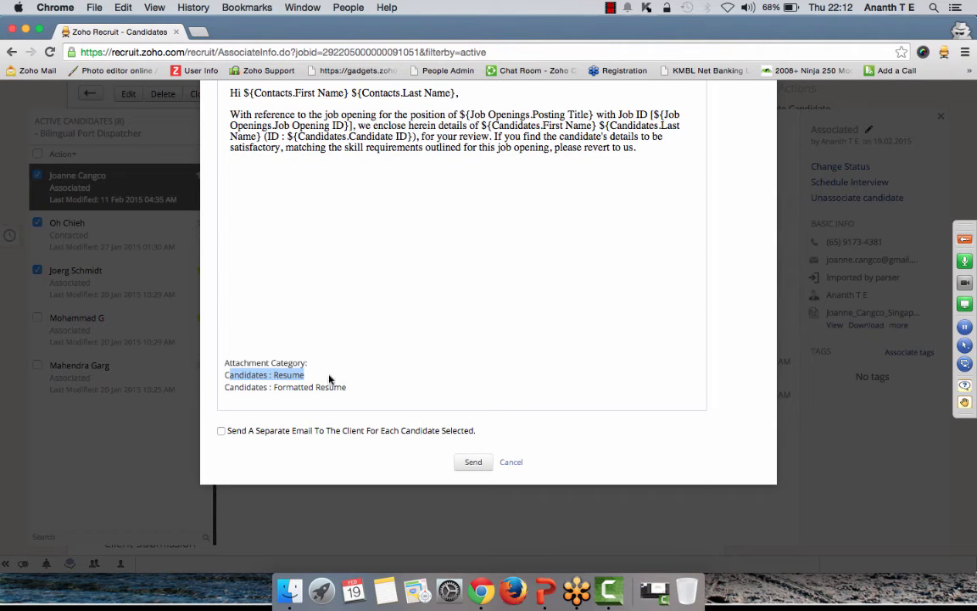
{"action": "scroll", "coordinate": [464, 403], "scroll_direction": "up", "scroll_amount": 10}
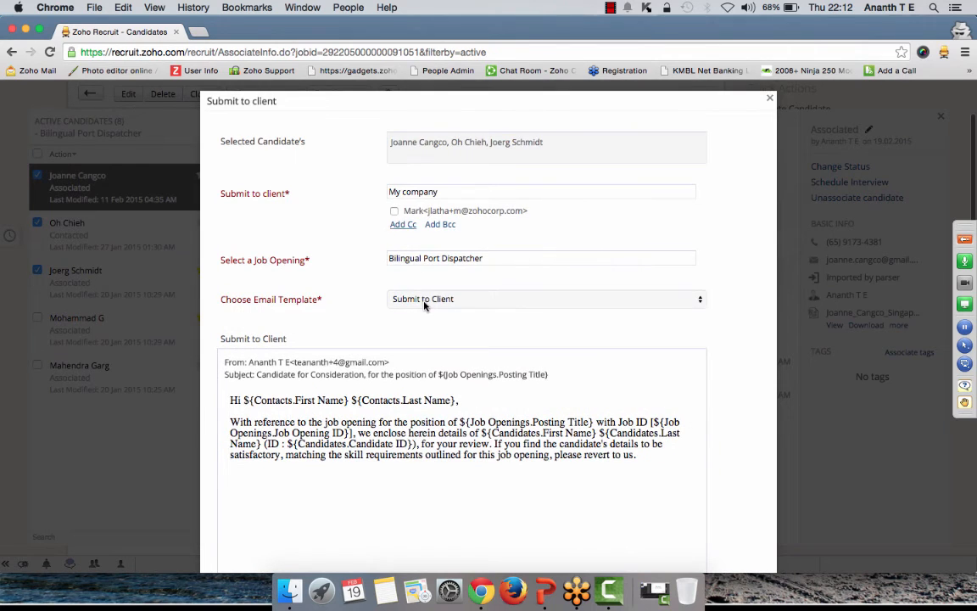
Include My company's listed contact as the recipient of the client submission.
{"action": "left_click", "coordinate": [394, 211]}
{"action": "scroll", "coordinate": [397, 212], "scroll_direction": "down", "scroll_amount": 2}
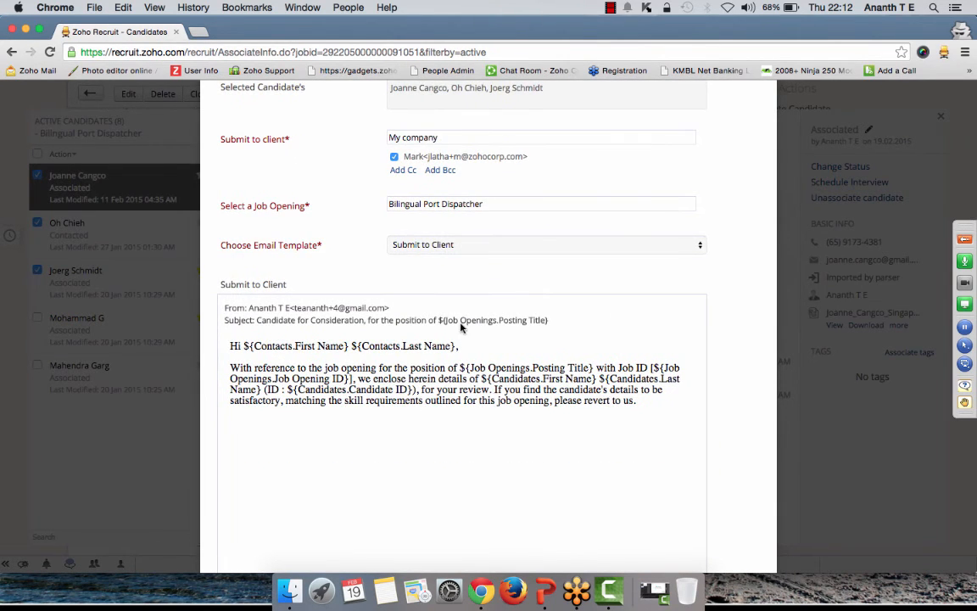
{"action": "left_click", "coordinate": [390, 140]}
{"action": "scroll", "coordinate": [378, 260], "scroll_direction": "down", "scroll_amount": 10}
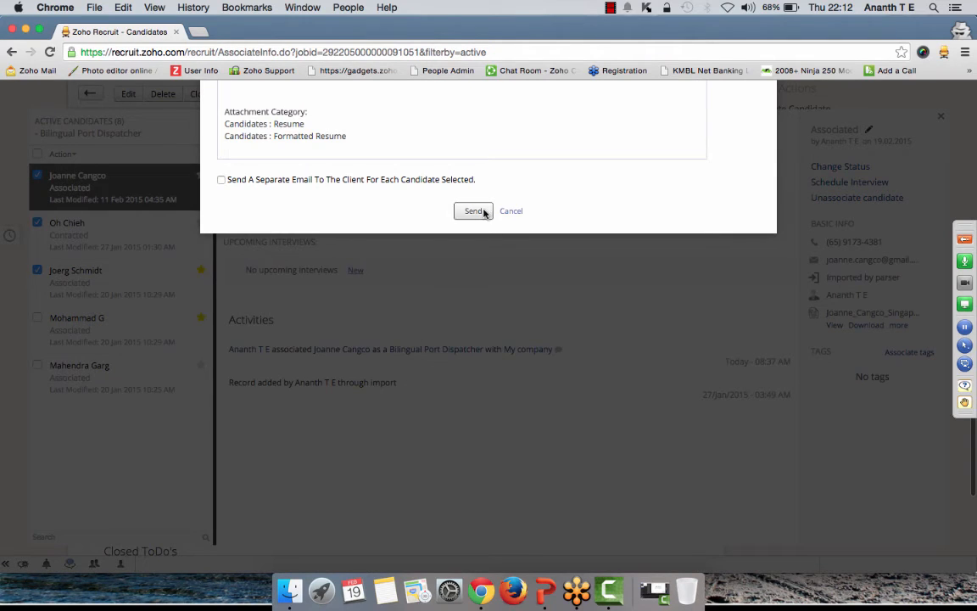
Open the record of a candidate rejected by the client and view the additional actions offered for it.
{"action": "left_click", "coordinate": [192, 270]}
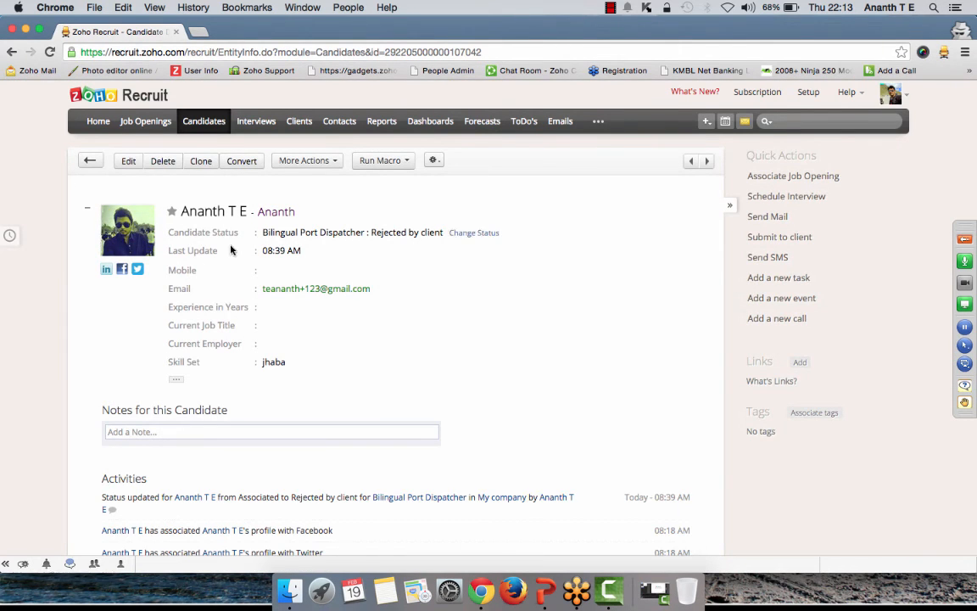
{"action": "left_click", "coordinate": [291, 160]}
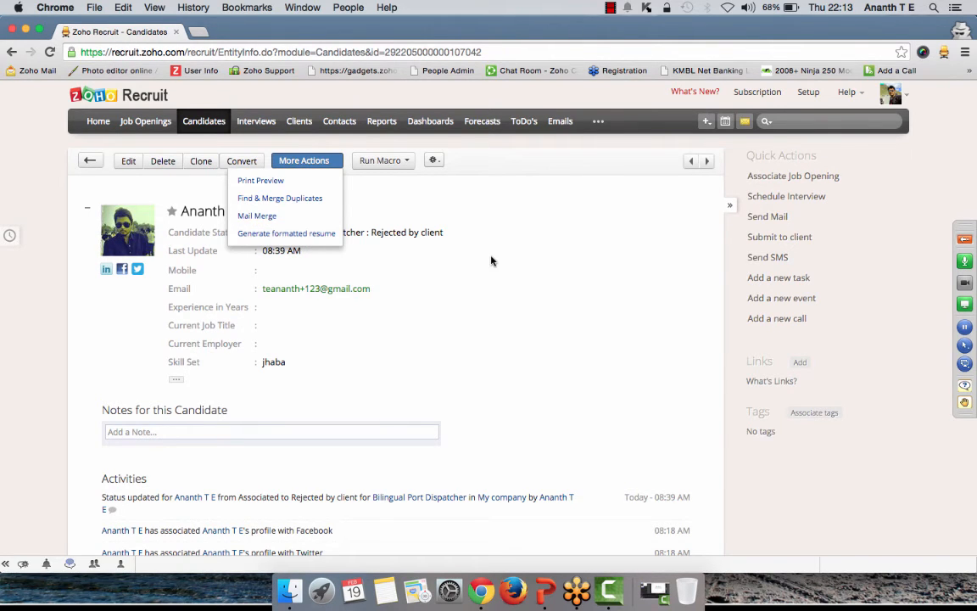
Open the Formatted Resume Settings under Resume Management in the Zoho Recruit setup.
{"action": "left_click", "coordinate": [808, 92]}
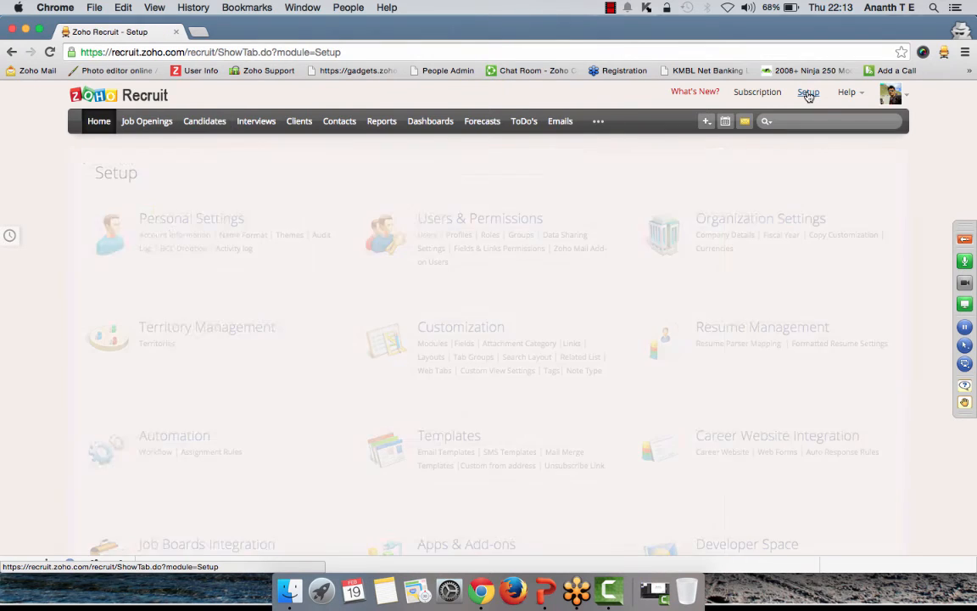
{"action": "scroll", "coordinate": [766, 364], "scroll_direction": "down", "scroll_amount": 1}
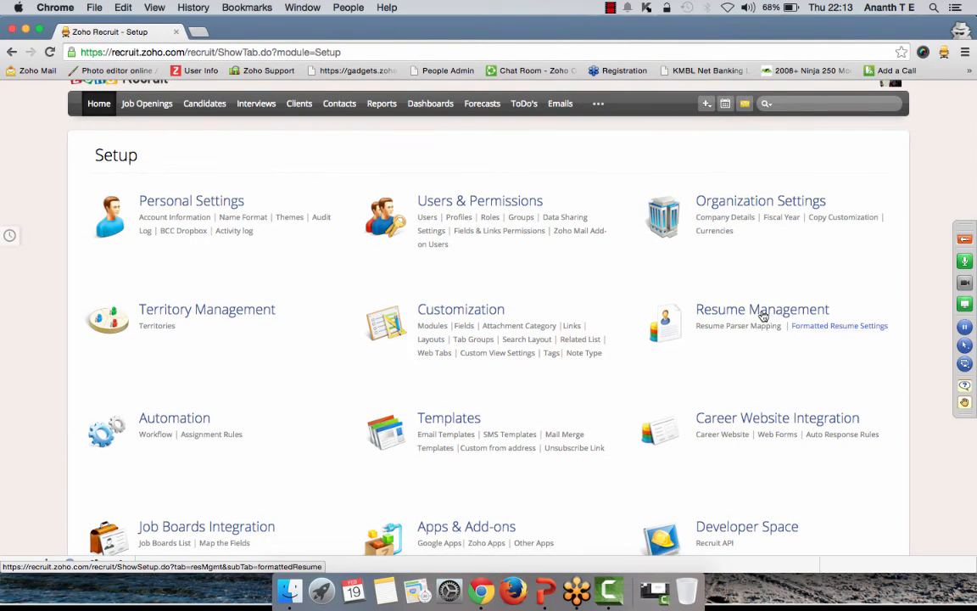
{"action": "left_click", "coordinate": [820, 329]}
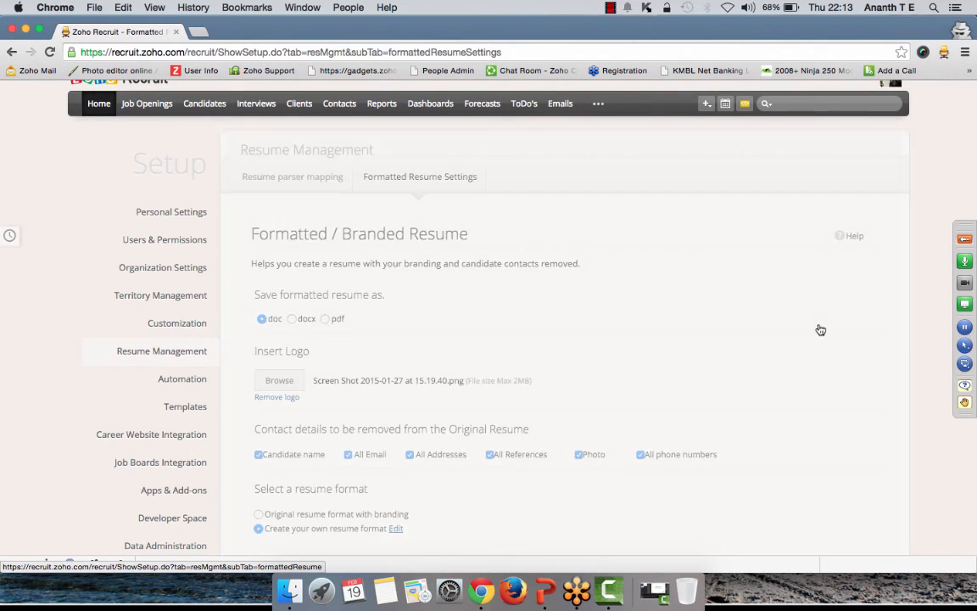
Review the formatted resume options for file format, logo, removed contact details, resume format and watermark.
{"action": "scroll", "coordinate": [819, 329], "scroll_direction": "down", "scroll_amount": 2}
{"action": "scroll", "coordinate": [819, 329], "scroll_direction": "down", "scroll_amount": 1}
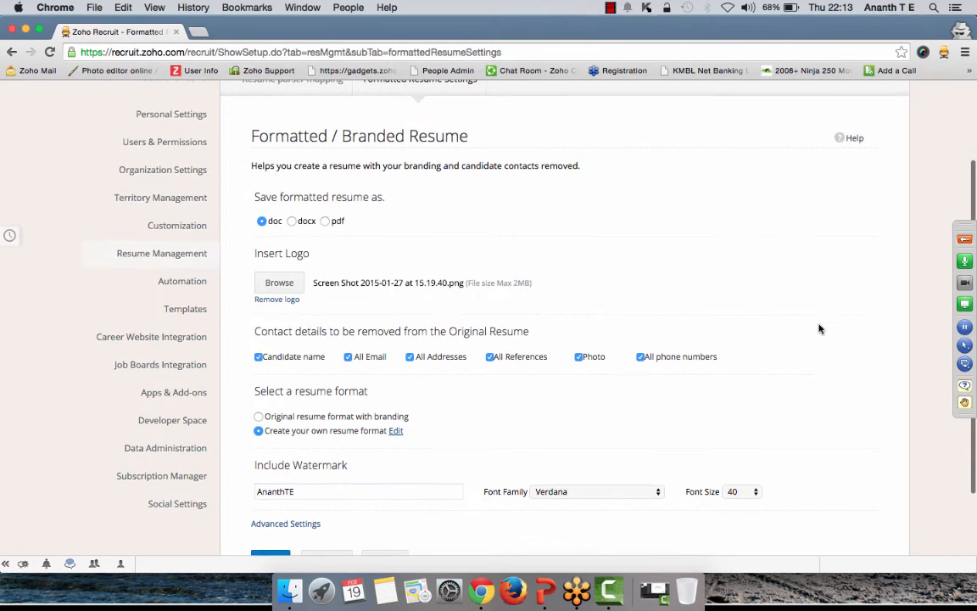
{"action": "scroll", "coordinate": [820, 328], "scroll_direction": "down", "scroll_amount": 1}
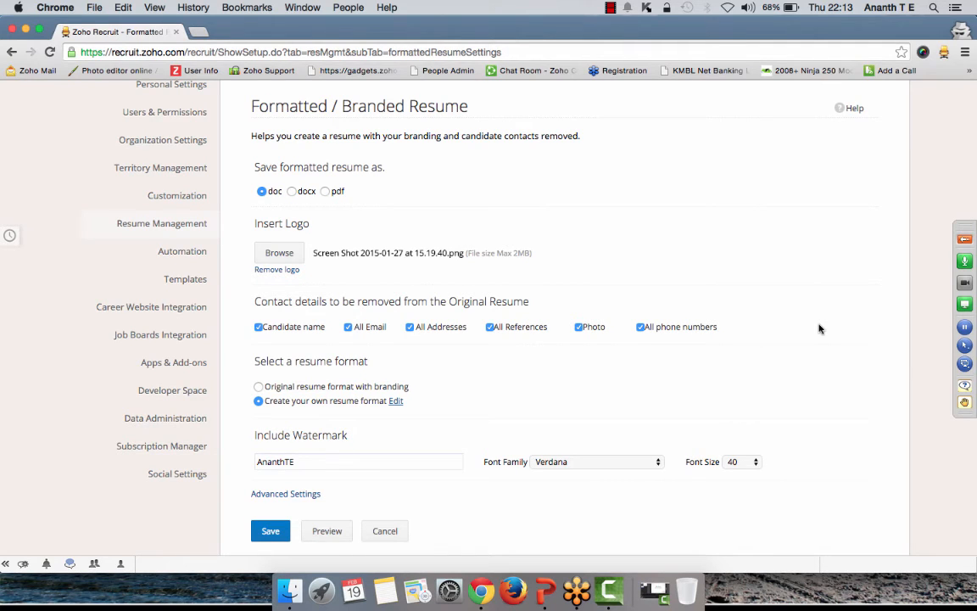
{"action": "left_click_drag", "start_coordinate": [241, 162], "coordinate": [353, 180]}
{"action": "left_click", "coordinate": [495, 227]}
{"action": "scroll", "coordinate": [496, 228], "scroll_direction": "down", "scroll_amount": 1}
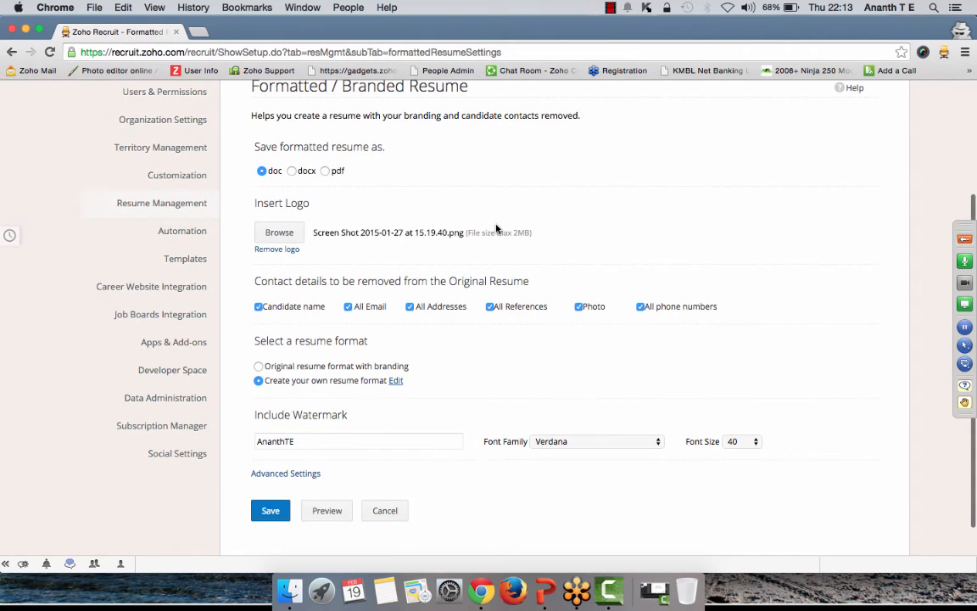
{"action": "scroll", "coordinate": [496, 228], "scroll_direction": "down", "scroll_amount": 1}
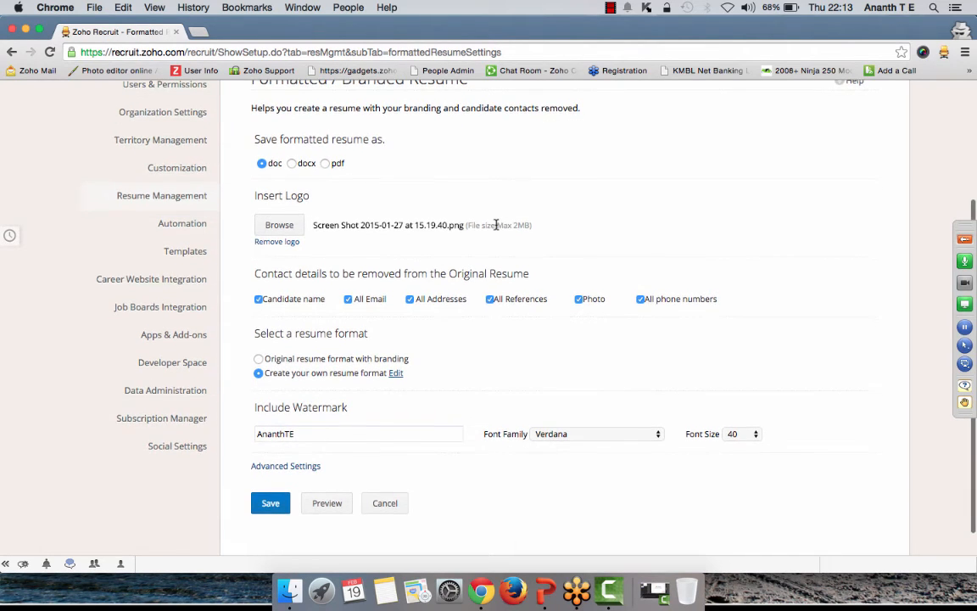
{"action": "scroll", "coordinate": [496, 225], "scroll_direction": "up", "scroll_amount": 3}
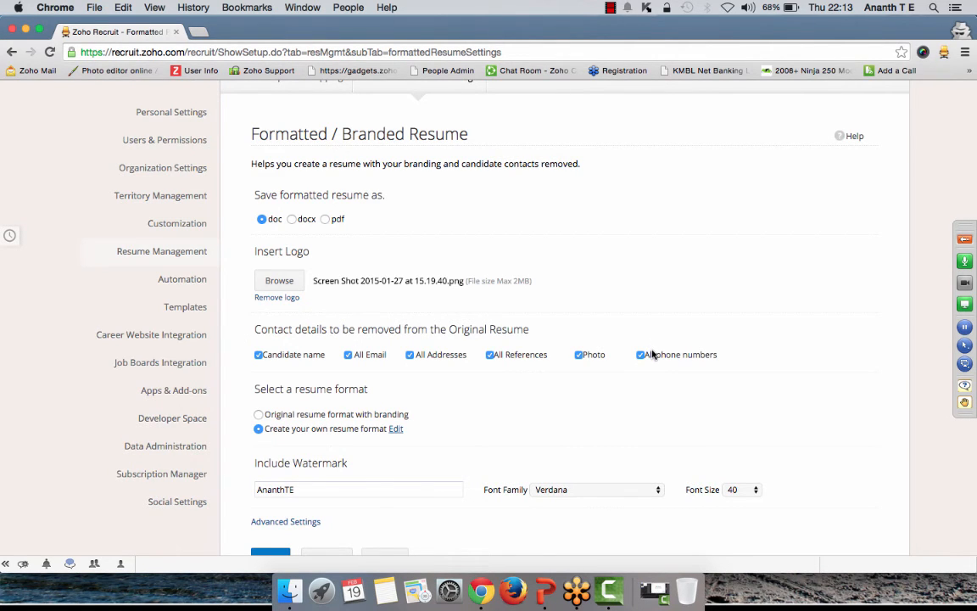
Open the list of all candidates associated with the Bilingual Port Dispatcher job opening.
{"action": "scroll", "coordinate": [652, 354], "scroll_direction": "down", "scroll_amount": 3}
{"action": "scroll", "coordinate": [652, 354], "scroll_direction": "up", "scroll_amount": 5}
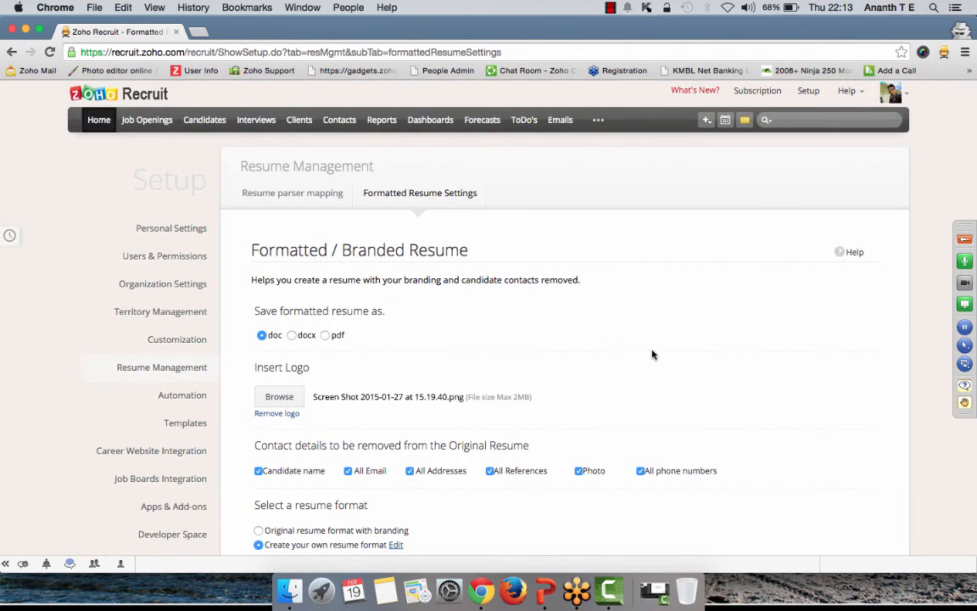
{"action": "left_click", "coordinate": [158, 128]}
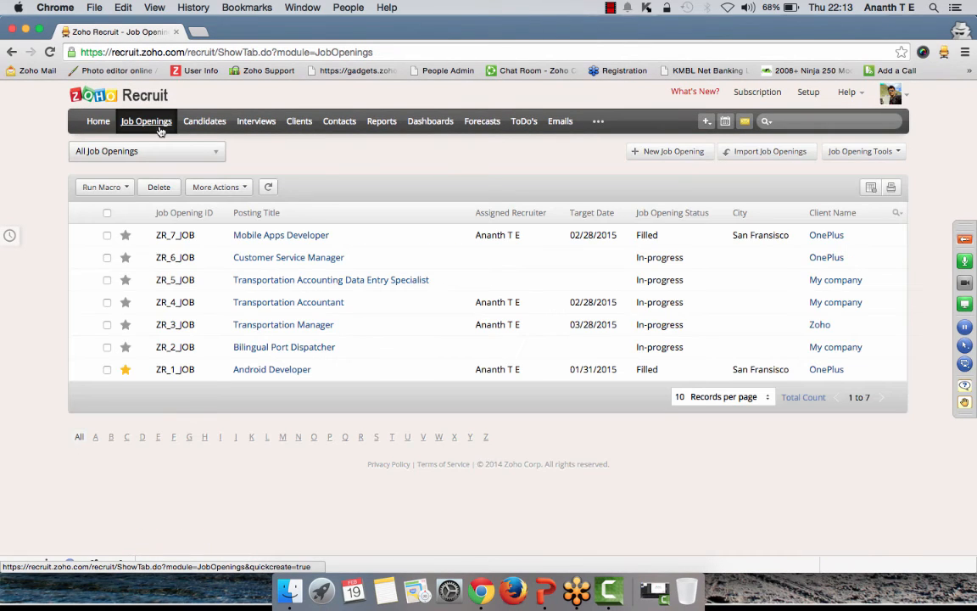
{"action": "left_click", "coordinate": [277, 348]}
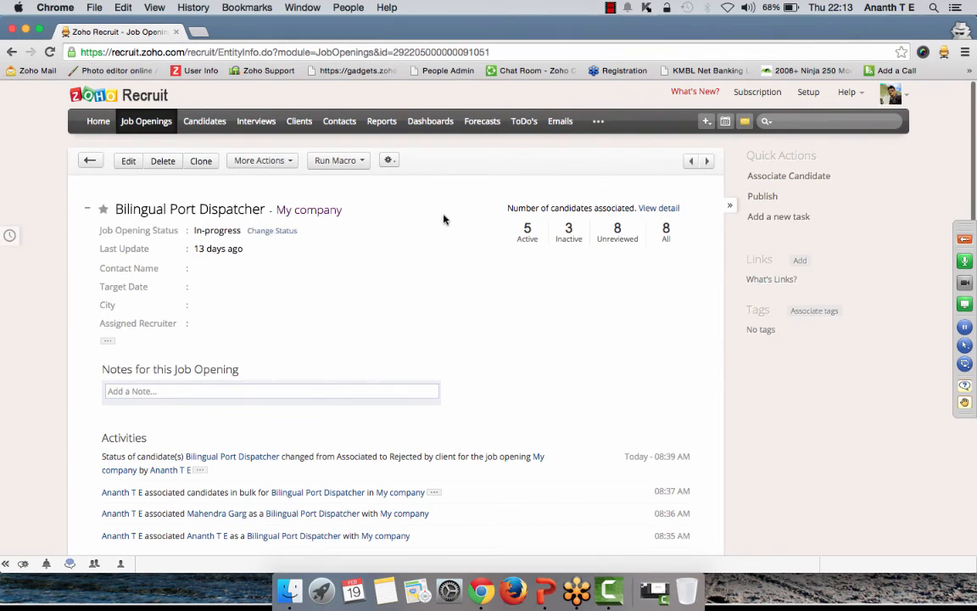
{"action": "left_click", "coordinate": [665, 239]}
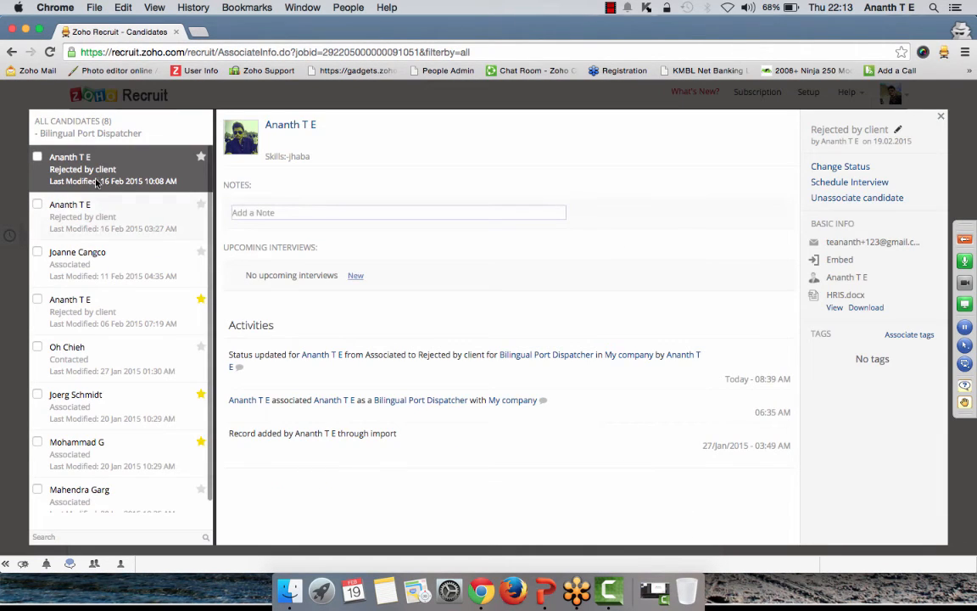
Change the status of the third candidate in the list to Waiting-for-Evaluation.
{"action": "left_click", "coordinate": [89, 216]}
{"action": "left_click", "coordinate": [98, 271]}
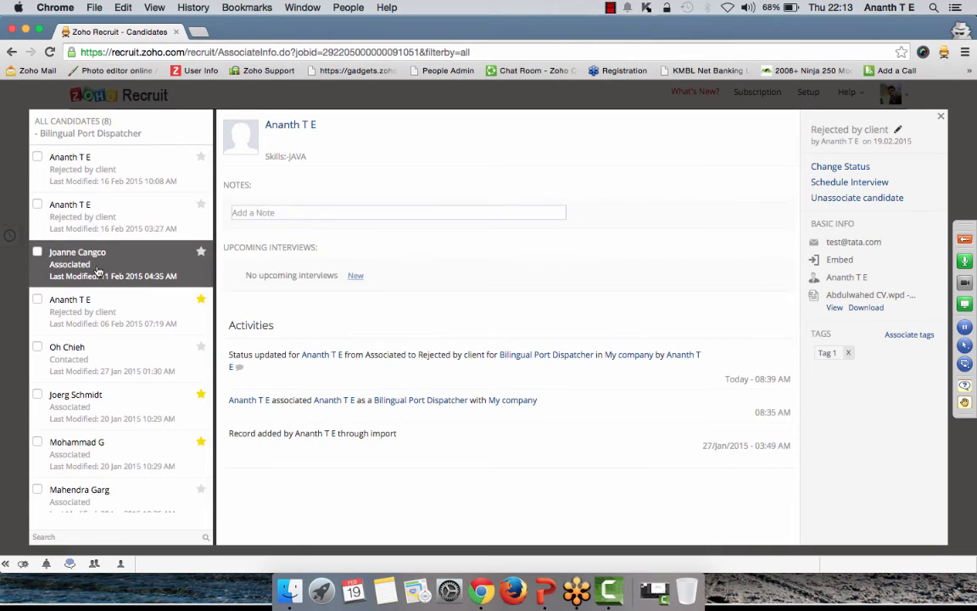
{"action": "left_click", "coordinate": [96, 314]}
{"action": "left_click", "coordinate": [97, 275]}
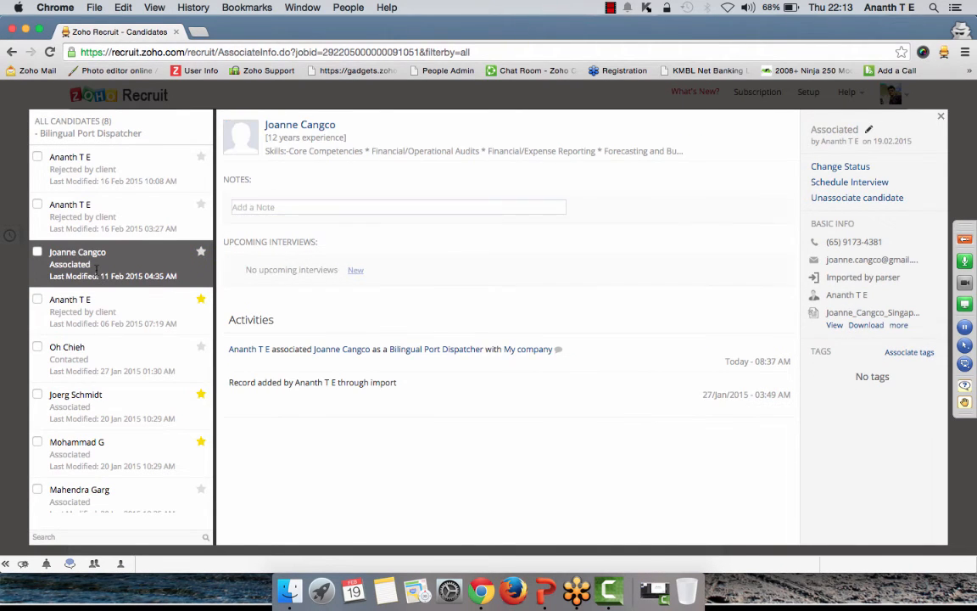
{"action": "left_click", "coordinate": [852, 165]}
{"action": "left_click", "coordinate": [676, 170]}
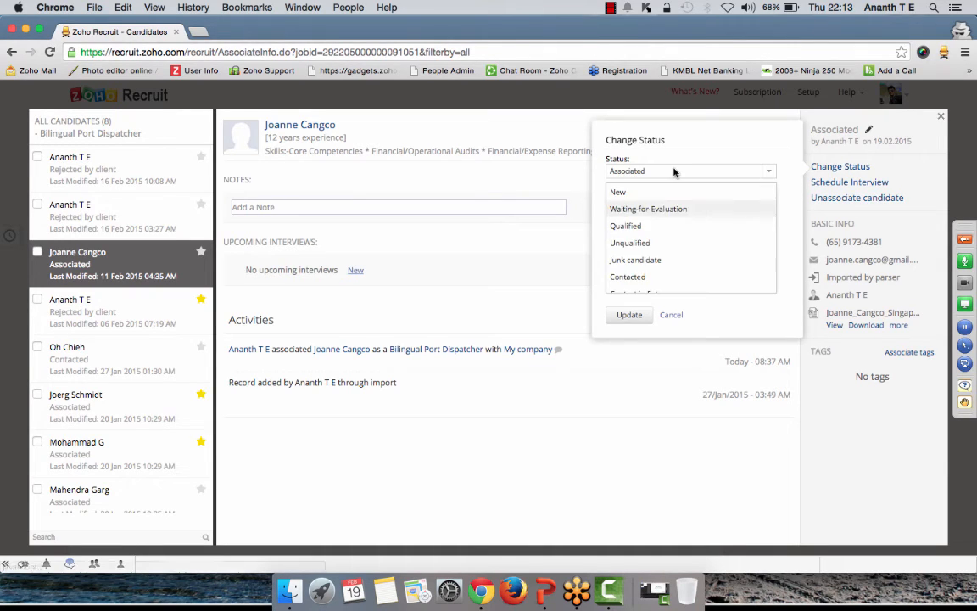
{"action": "left_click", "coordinate": [666, 225]}
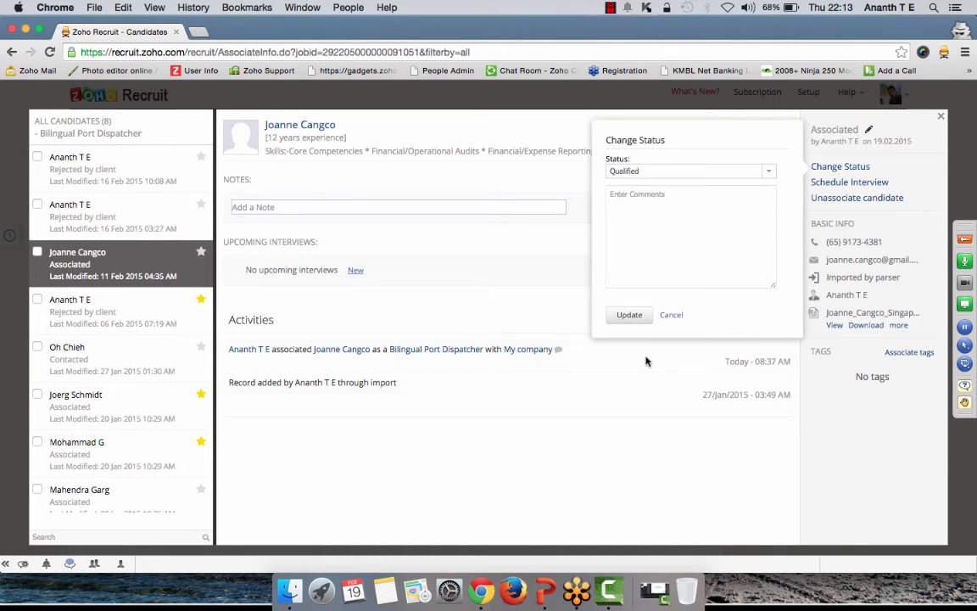
{"action": "left_click", "coordinate": [647, 171]}
{"action": "left_click", "coordinate": [645, 207]}
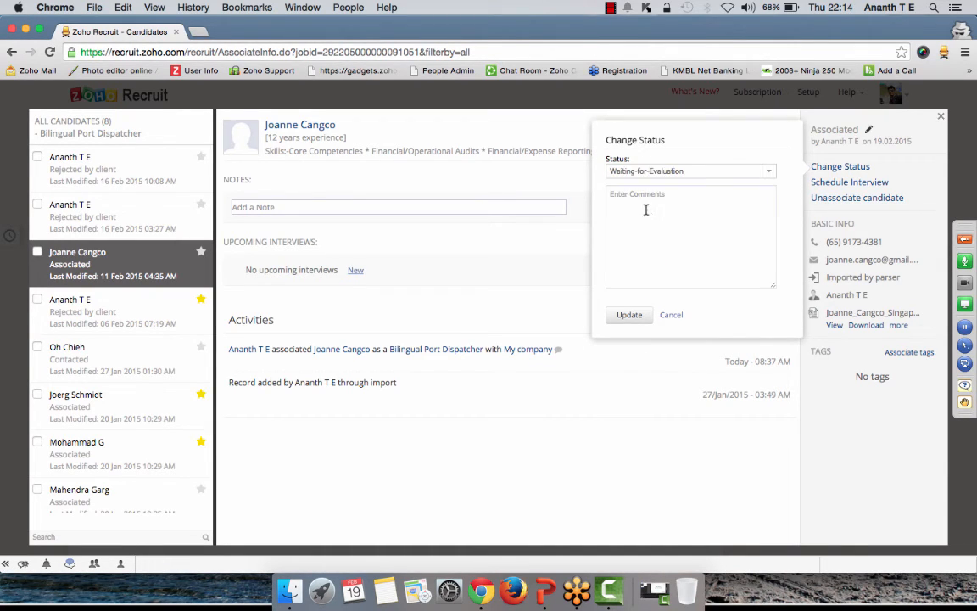
{"action": "left_click", "coordinate": [628, 315]}
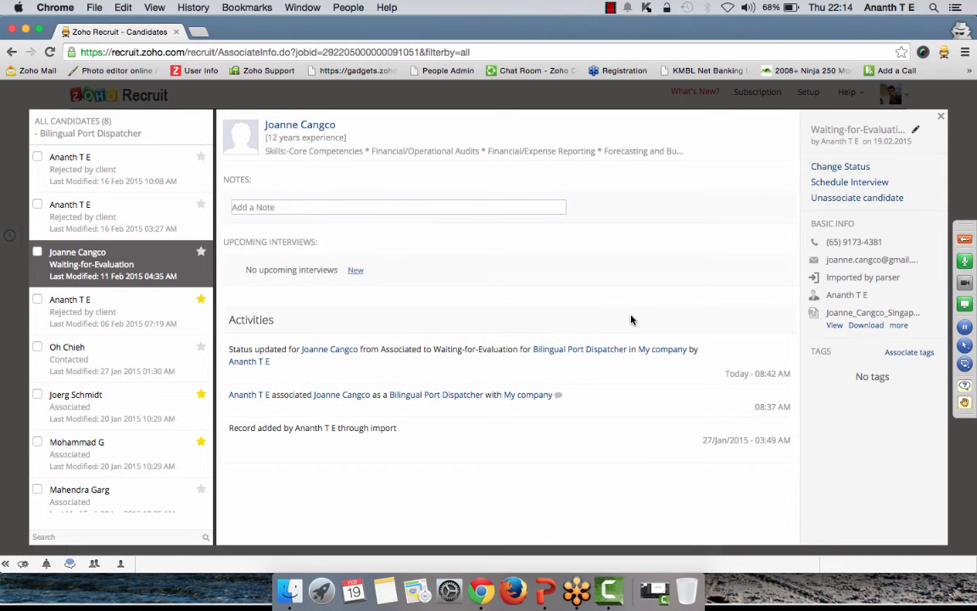
Select the third, fifth and sixth candidates and view the bulk actions offered for them.
{"action": "left_click", "coordinate": [37, 253]}
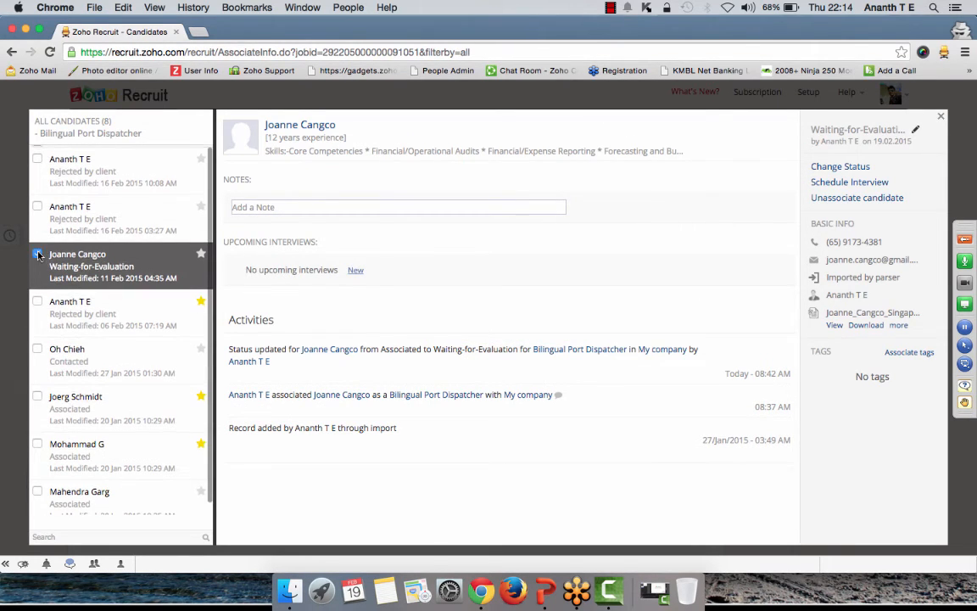
{"action": "left_click", "coordinate": [38, 364]}
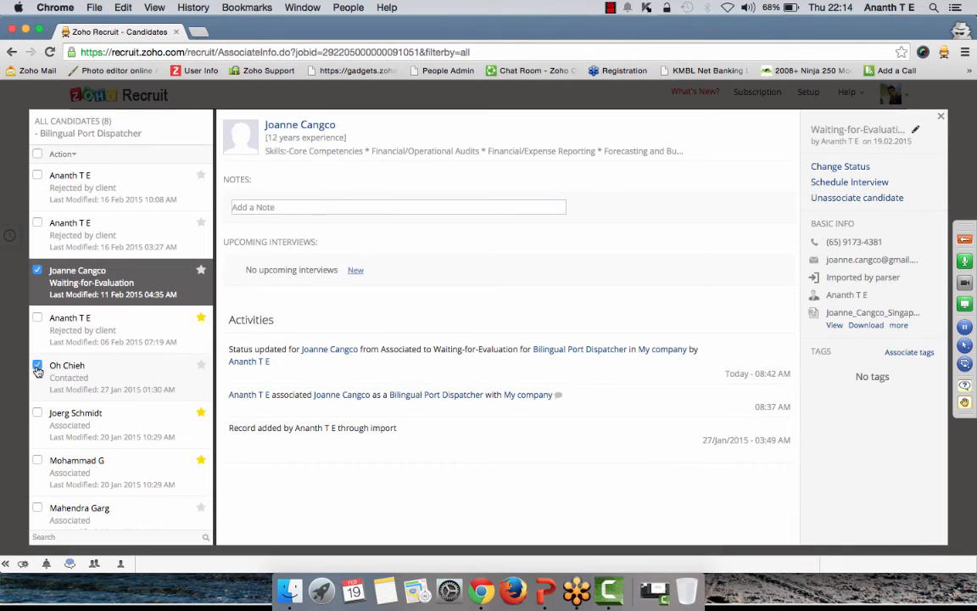
{"action": "left_click", "coordinate": [37, 413]}
{"action": "left_click", "coordinate": [74, 154]}
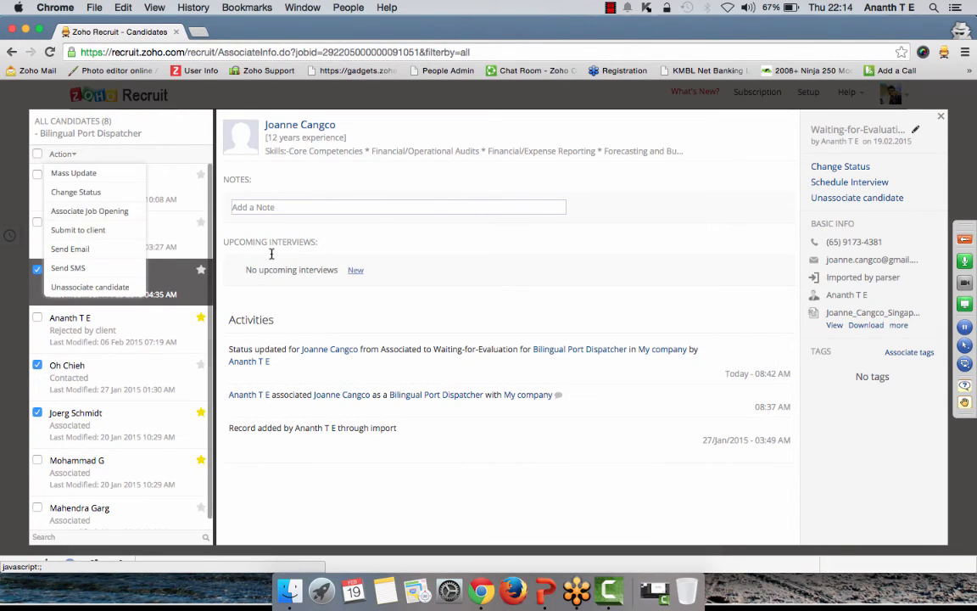
{"action": "left_click", "coordinate": [317, 299]}
Start scheduling an interview named First Level INterview for the sixth candidate, with the listed client contact as interviewer.
{"action": "left_click", "coordinate": [106, 428]}
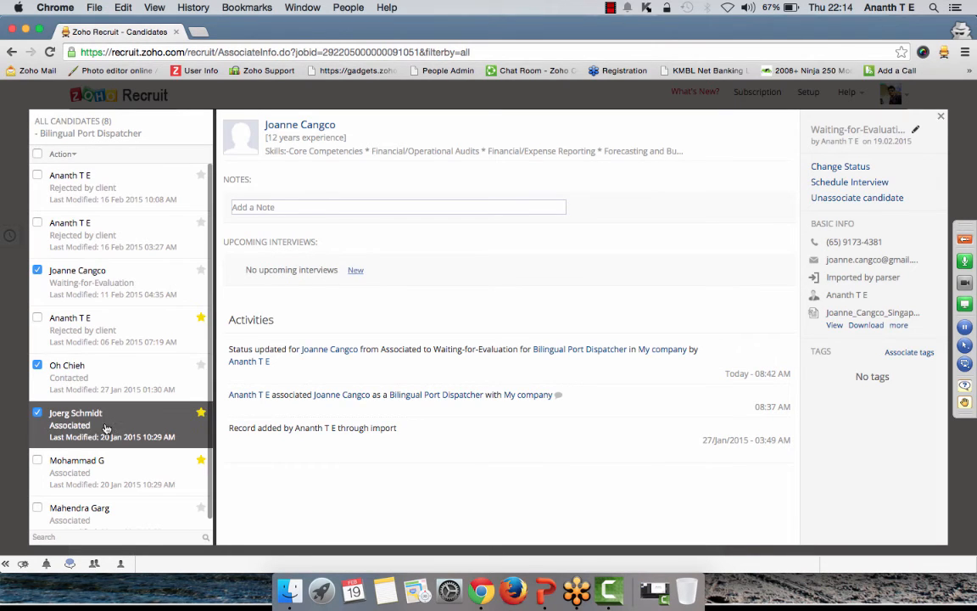
{"action": "left_click", "coordinate": [849, 182]}
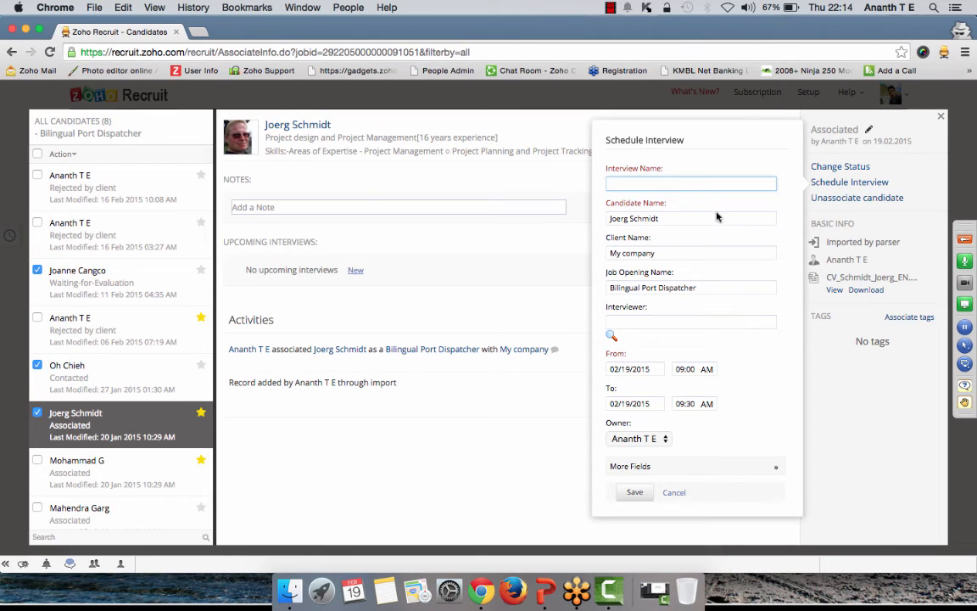
{"action": "type", "text": "First Level INterview"}
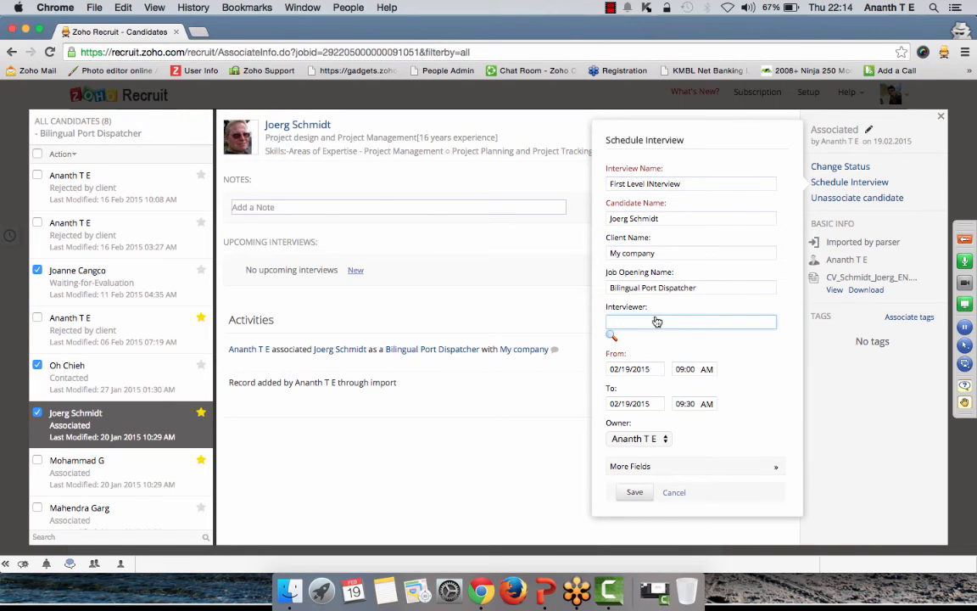
{"action": "left_click", "coordinate": [611, 336]}
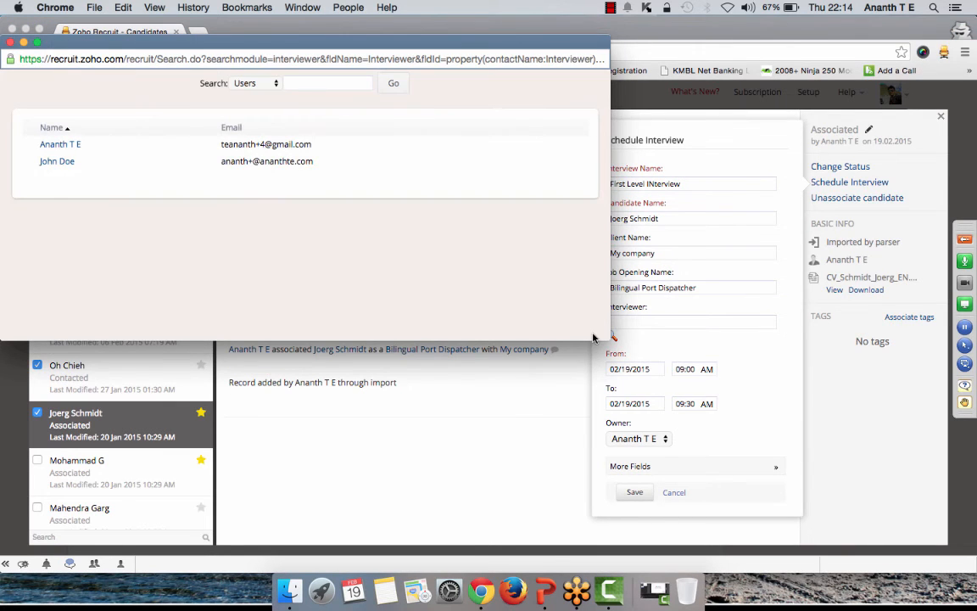
{"action": "left_click", "coordinate": [253, 84]}
{"action": "left_click", "coordinate": [252, 94]}
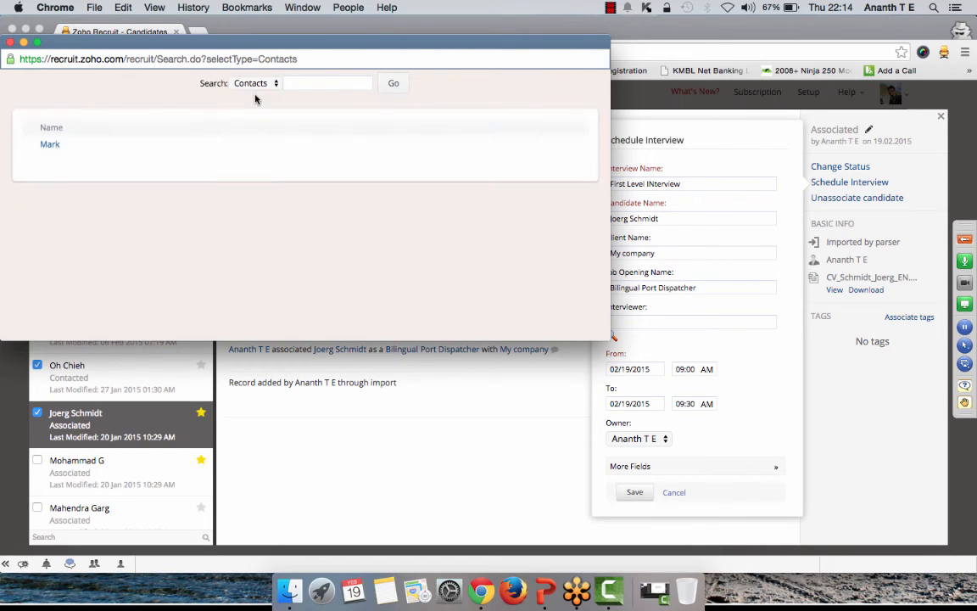
{"action": "left_click", "coordinate": [48, 145]}
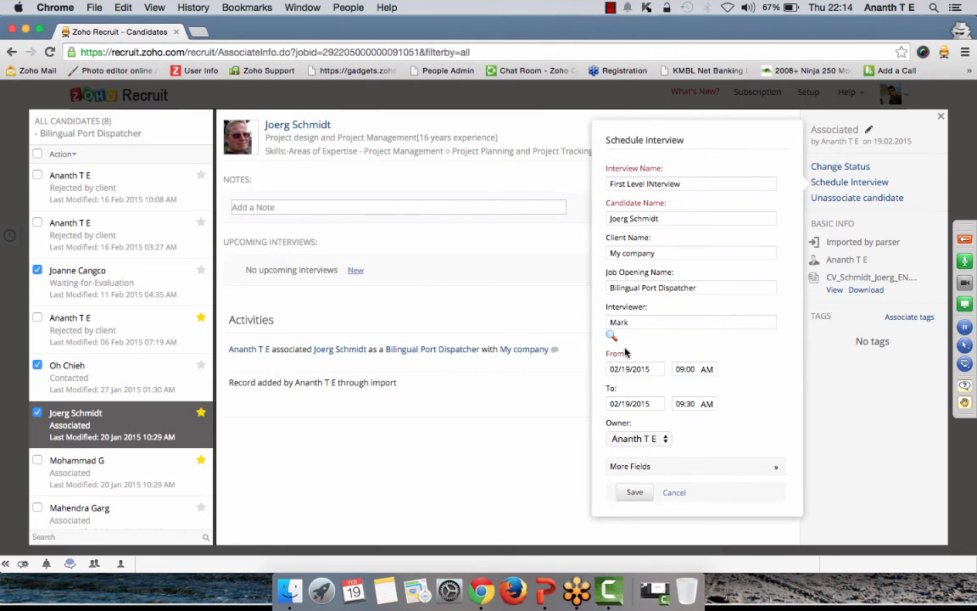
Check the additional interview fields, keep the General Interview type and save the interview.
{"action": "left_click", "coordinate": [648, 465]}
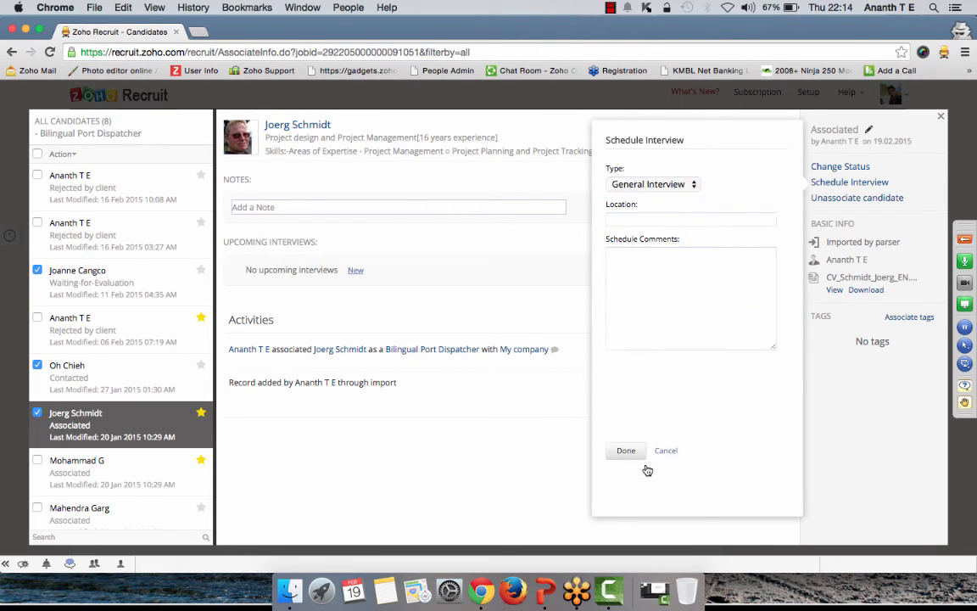
{"action": "left_click", "coordinate": [627, 451]}
{"action": "left_click", "coordinate": [634, 492]}
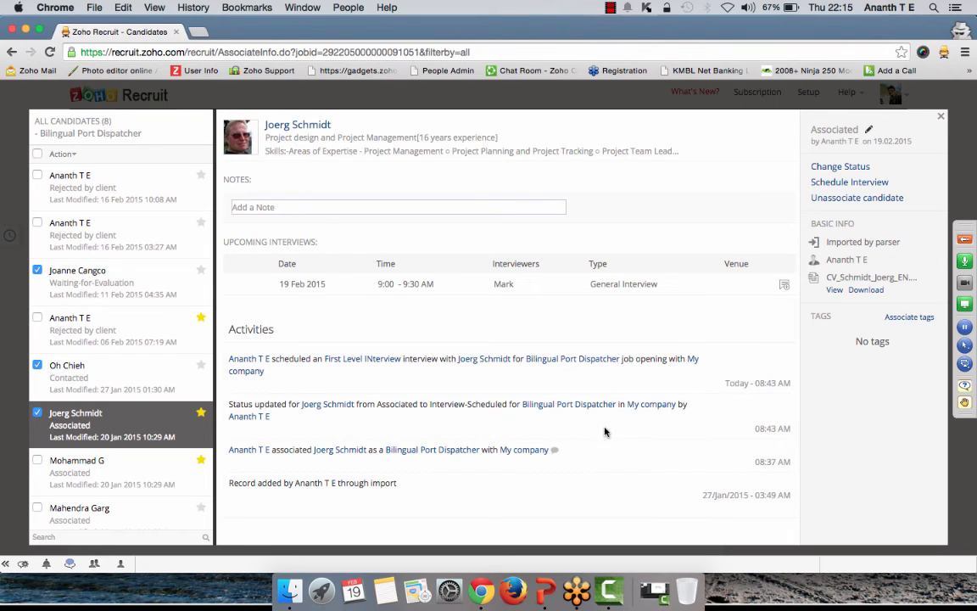
Leave the candidate list and open the First Level INterview record among the interviews.
{"action": "left_click", "coordinate": [940, 118]}
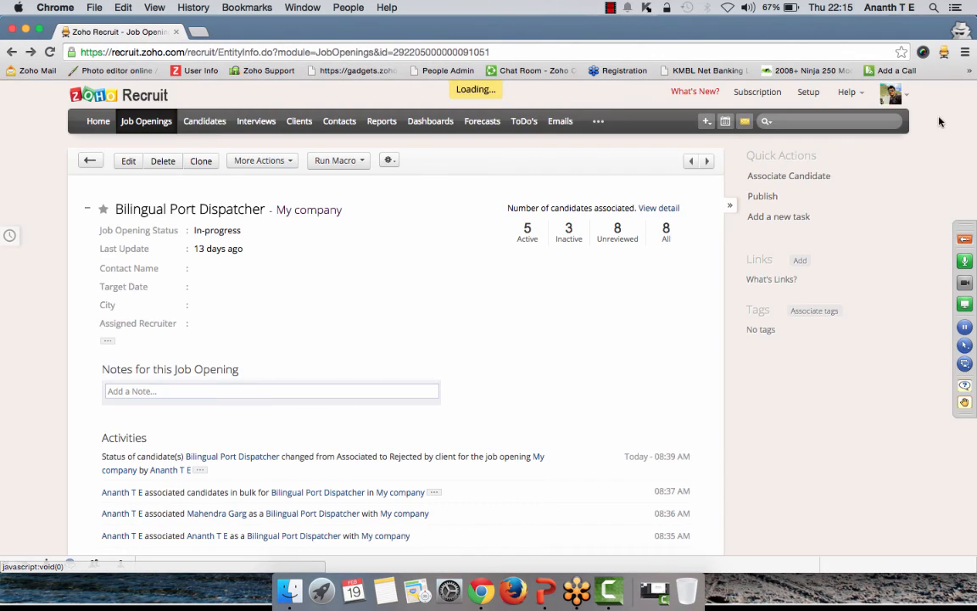
{"action": "left_click", "coordinate": [250, 129]}
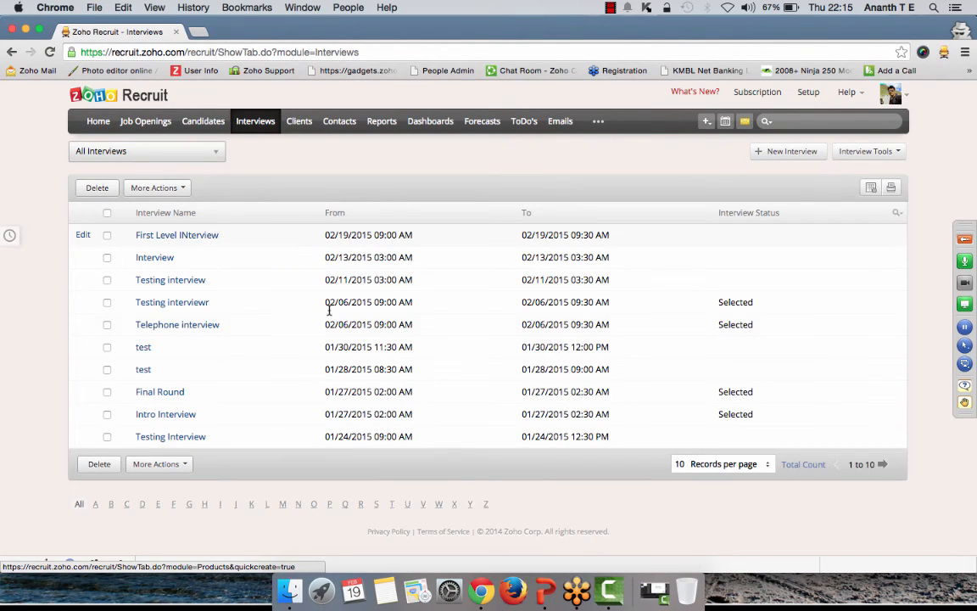
{"action": "left_click", "coordinate": [163, 238]}
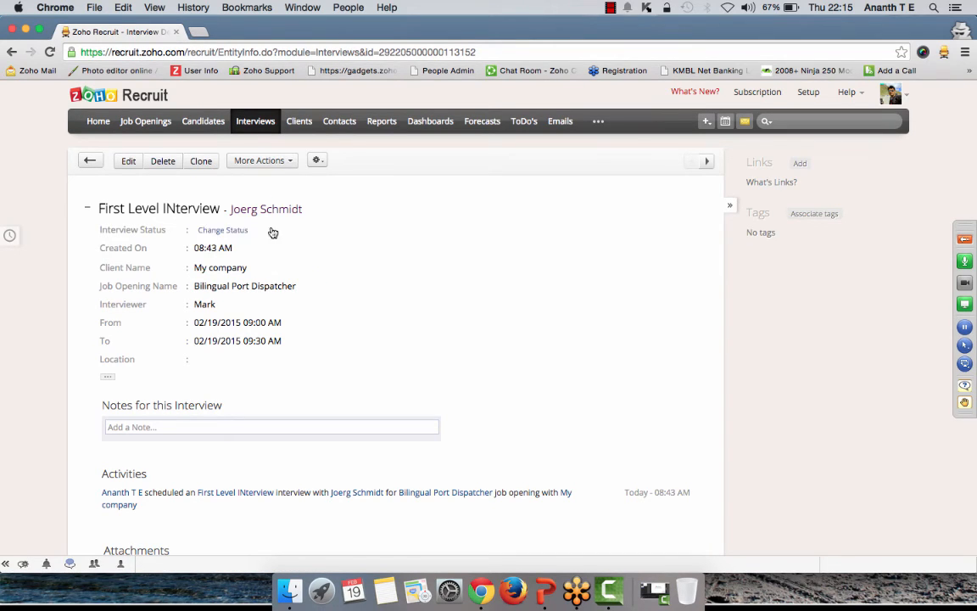
Choose Selected as the new status of the First Level INterview.
{"action": "mouse_move", "coordinate": [199, 233]}
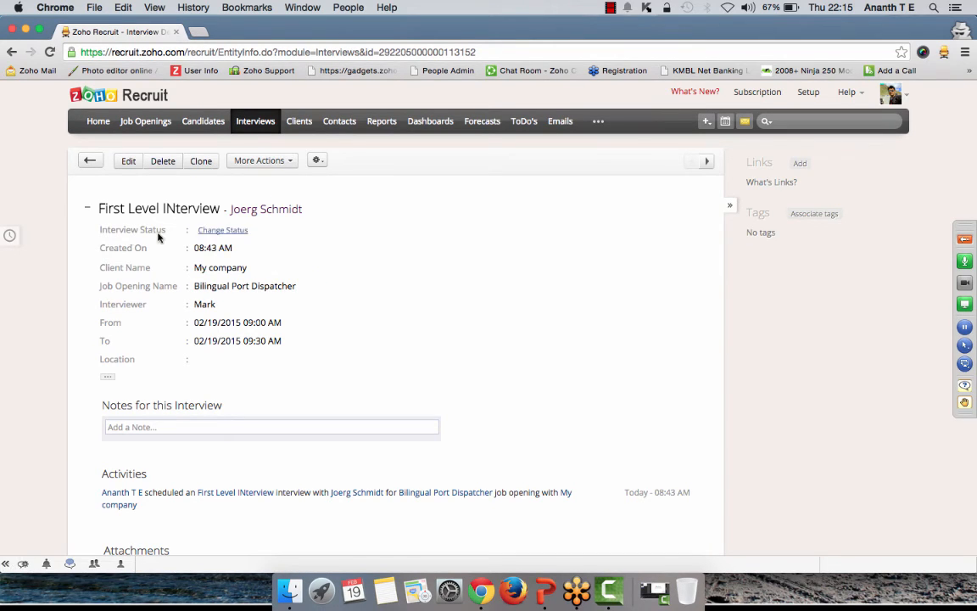
{"action": "left_click", "coordinate": [217, 231]}
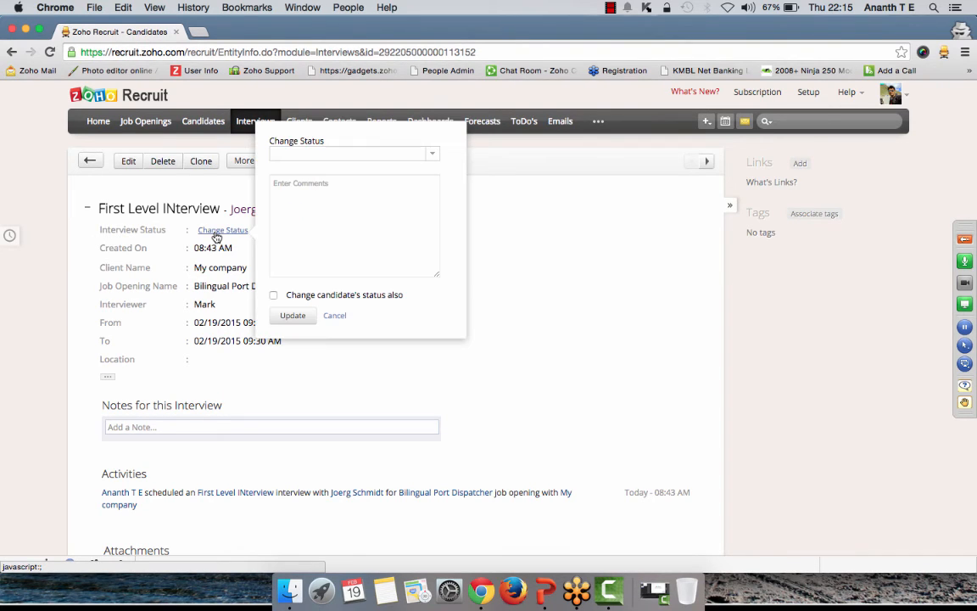
{"action": "left_click", "coordinate": [356, 149]}
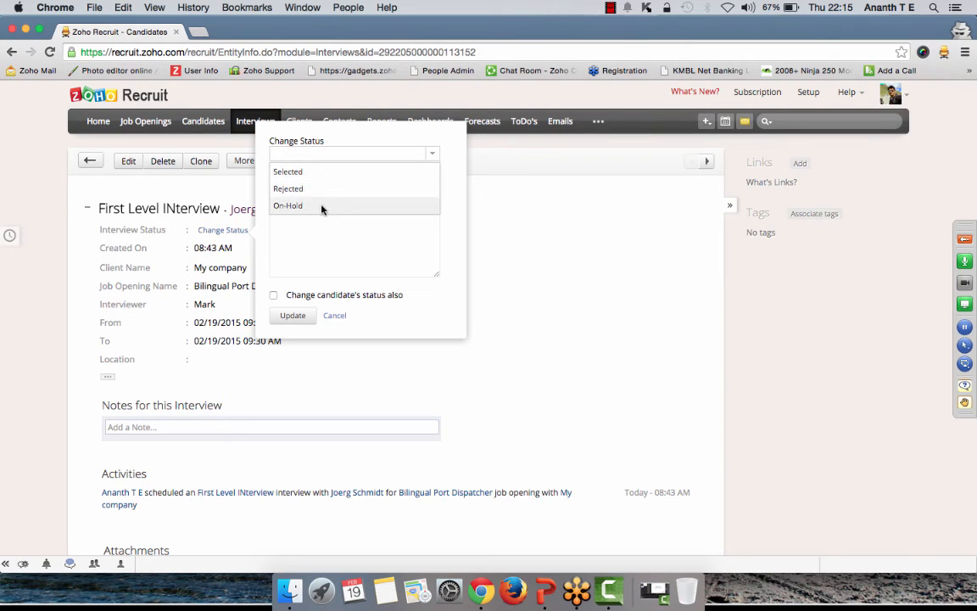
{"action": "left_click", "coordinate": [313, 175]}
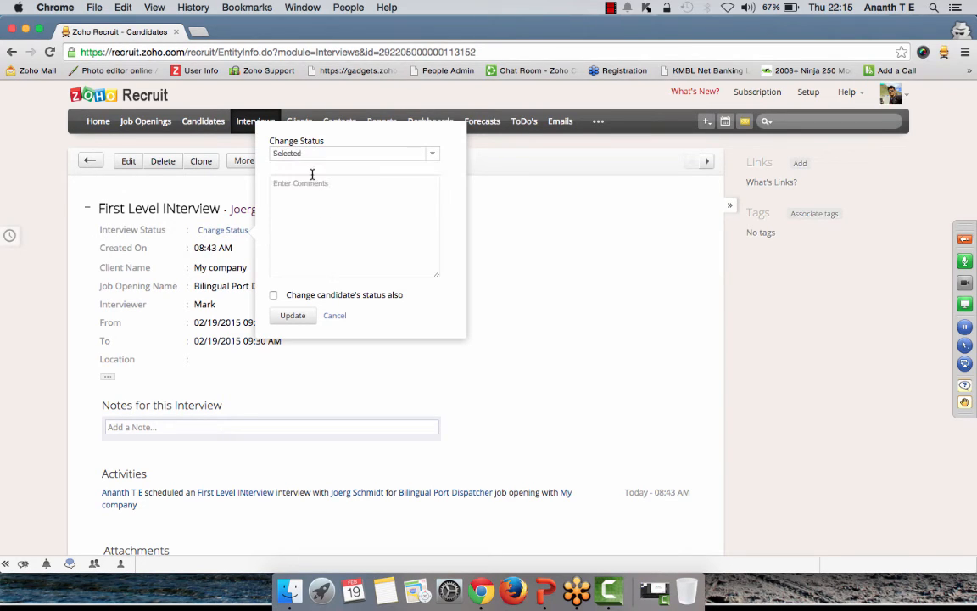
Include the candidate's status in the change, set it to Interview-in-Progress and apply the update.
{"action": "left_click", "coordinate": [273, 295]}
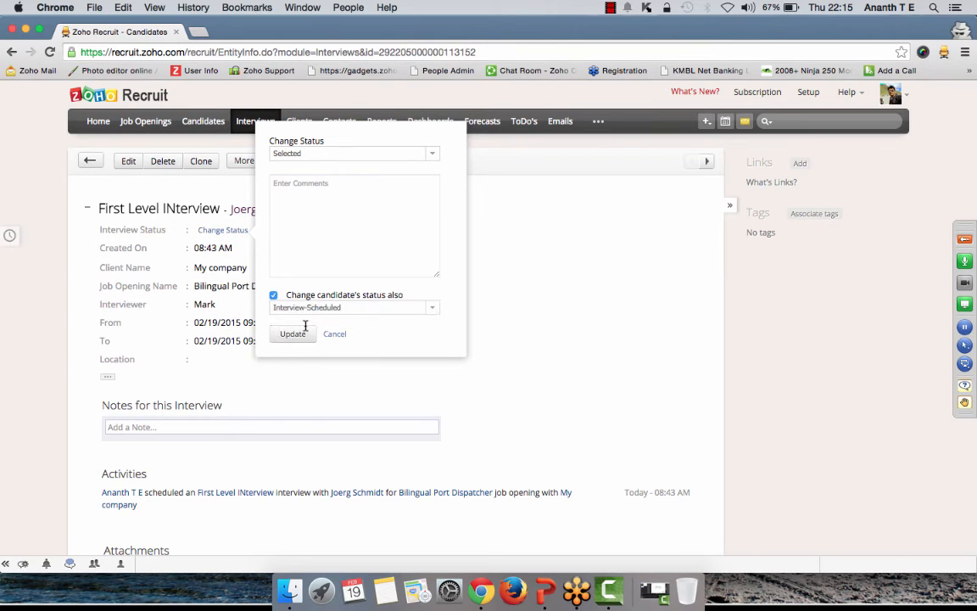
{"action": "left_click", "coordinate": [307, 307]}
{"action": "scroll", "coordinate": [362, 344], "scroll_direction": "down", "scroll_amount": 2}
{"action": "scroll", "coordinate": [330, 412], "scroll_direction": "down", "scroll_amount": 5}
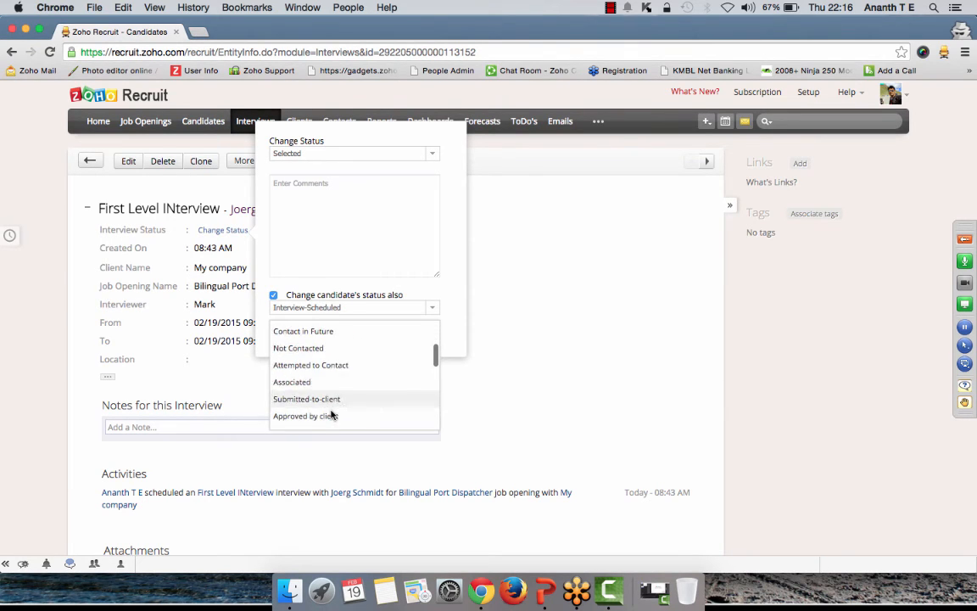
{"action": "scroll", "coordinate": [330, 405], "scroll_direction": "down", "scroll_amount": 3}
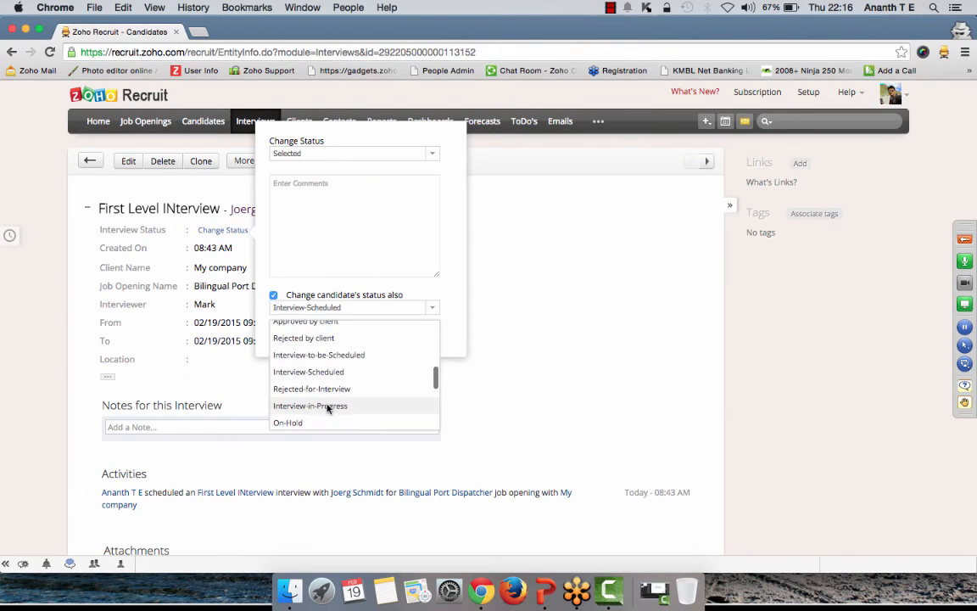
{"action": "left_click", "coordinate": [322, 388]}
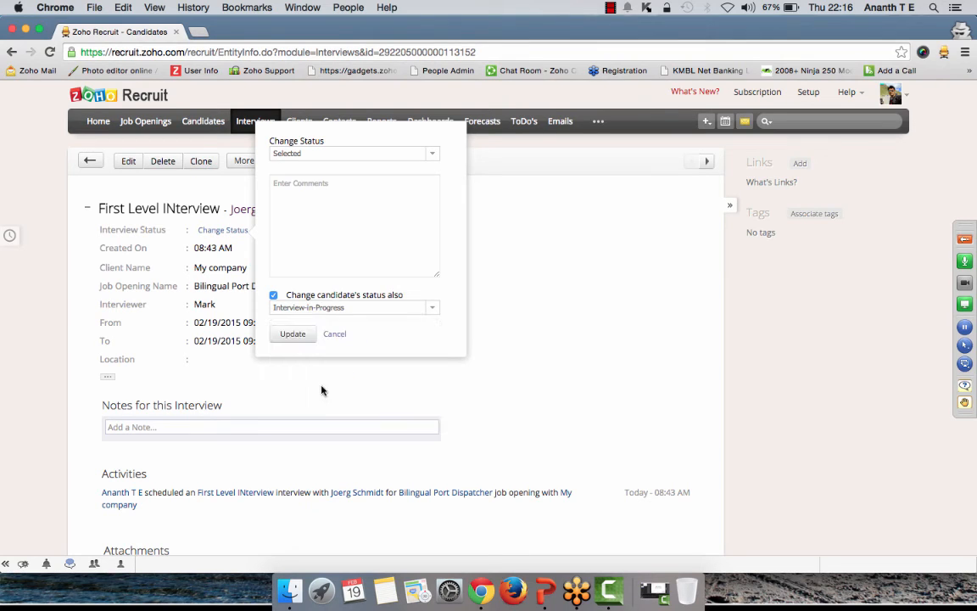
{"action": "left_click", "coordinate": [293, 334]}
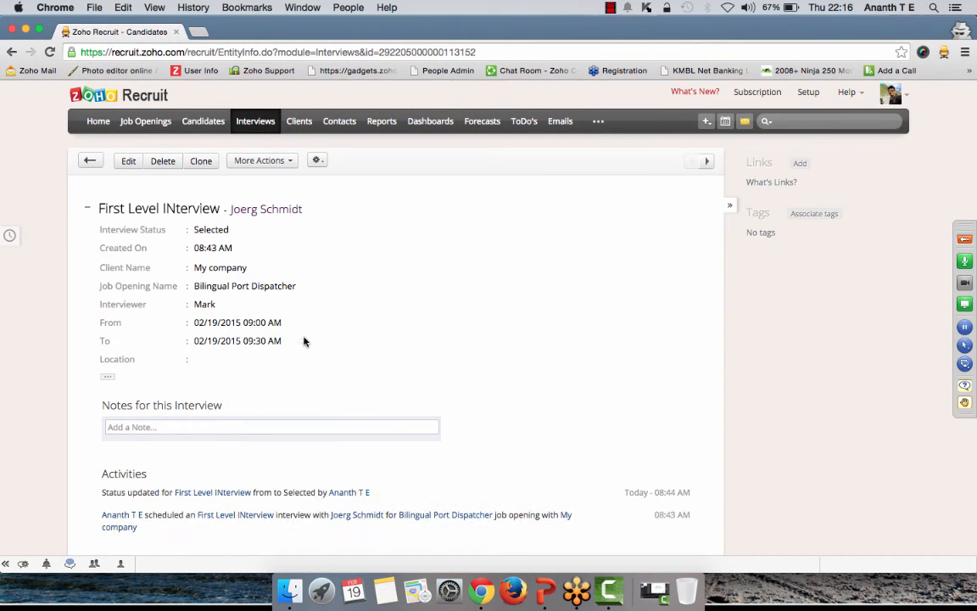
Return to the Bilingual Port Dispatcher job opening record.
{"action": "left_click", "coordinate": [156, 126]}
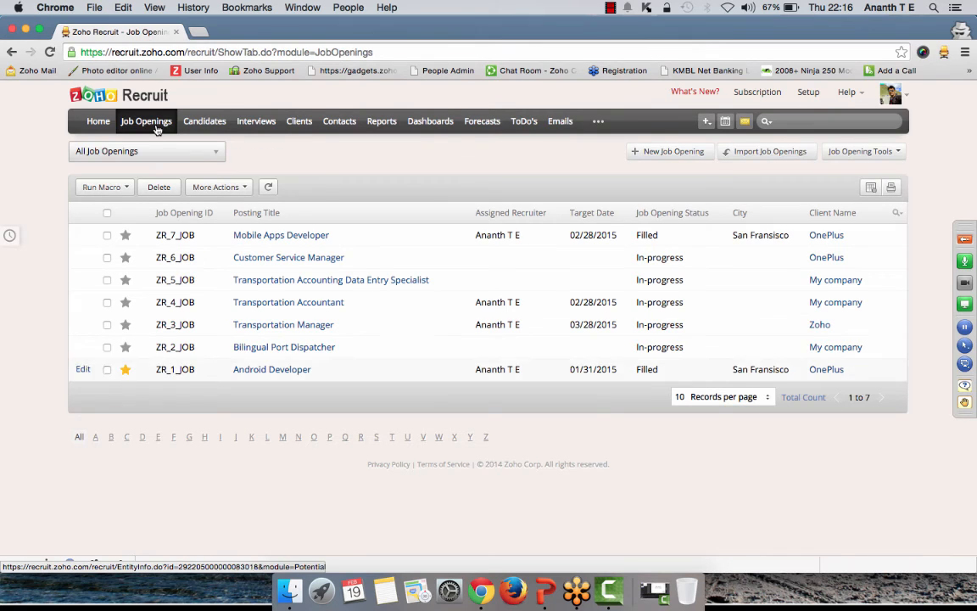
{"action": "left_click", "coordinate": [267, 347]}
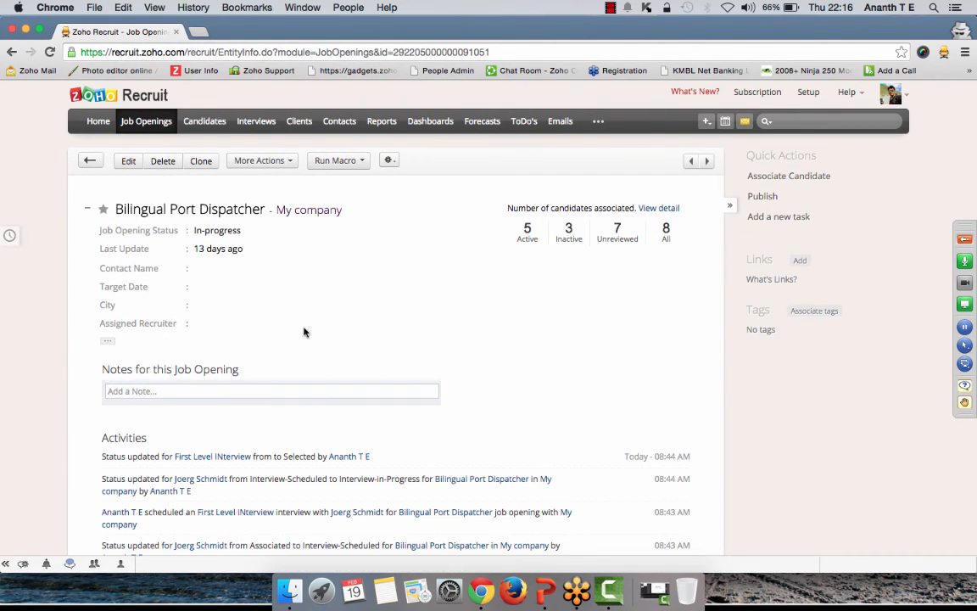
Open the job opening's active candidates and review the interviews and activities of the candidate with status Interview-in-Progress.
{"action": "scroll", "coordinate": [541, 405], "scroll_direction": "down", "scroll_amount": 1}
{"action": "left_click", "coordinate": [528, 202]}
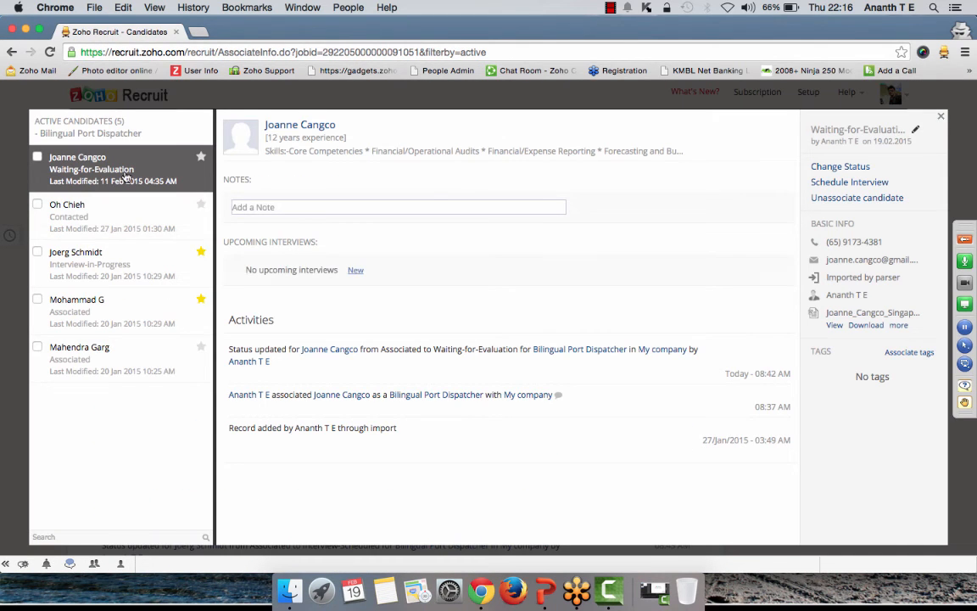
{"action": "left_click", "coordinate": [129, 270]}
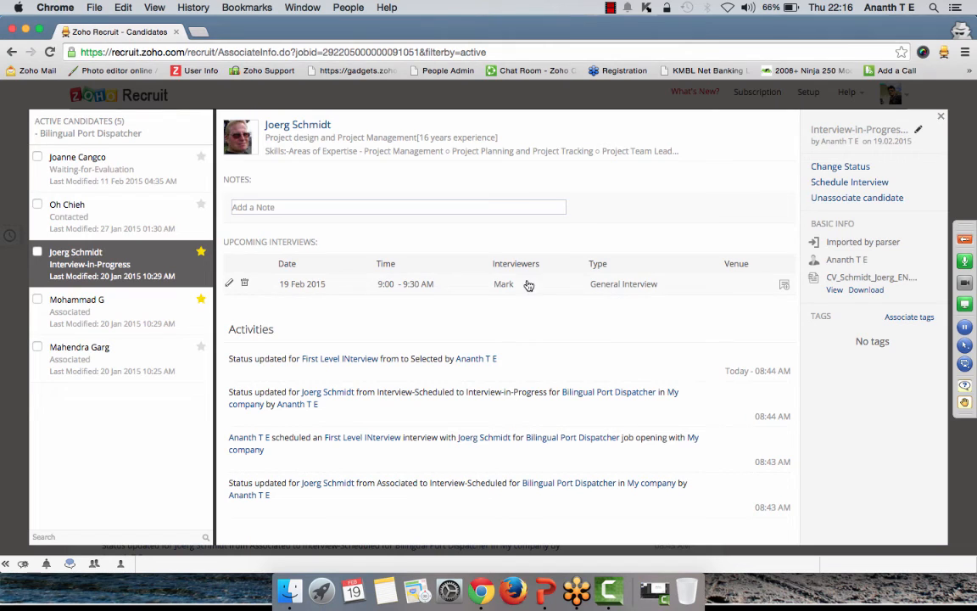
{"action": "scroll", "coordinate": [373, 284], "scroll_direction": "down", "scroll_amount": 3}
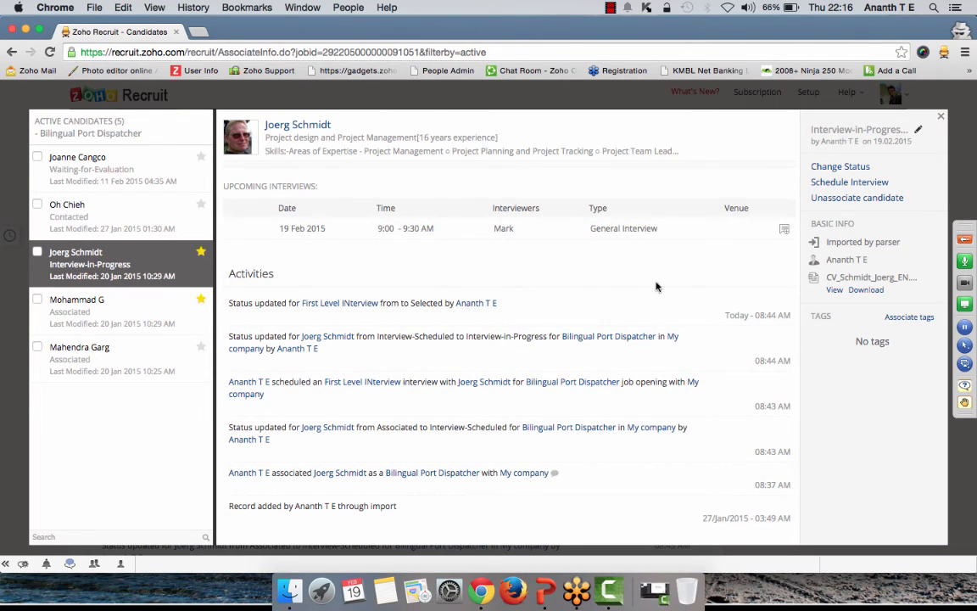
Schedule an interview named "second level interview" for this candidate with the second listed user as interviewer, and close the candidate view.
{"action": "left_click", "coordinate": [840, 184]}
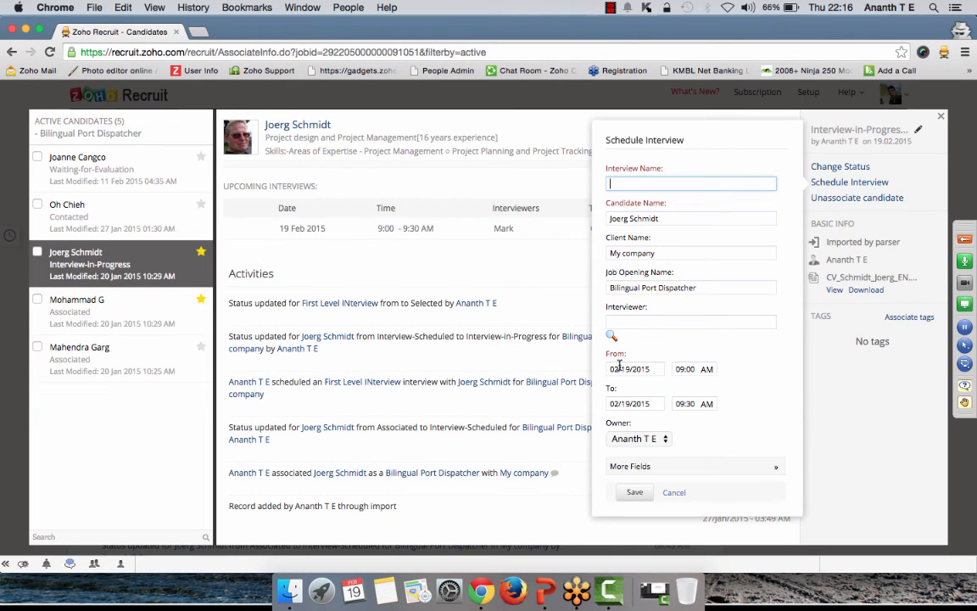
{"action": "type", "text": "second level interview"}
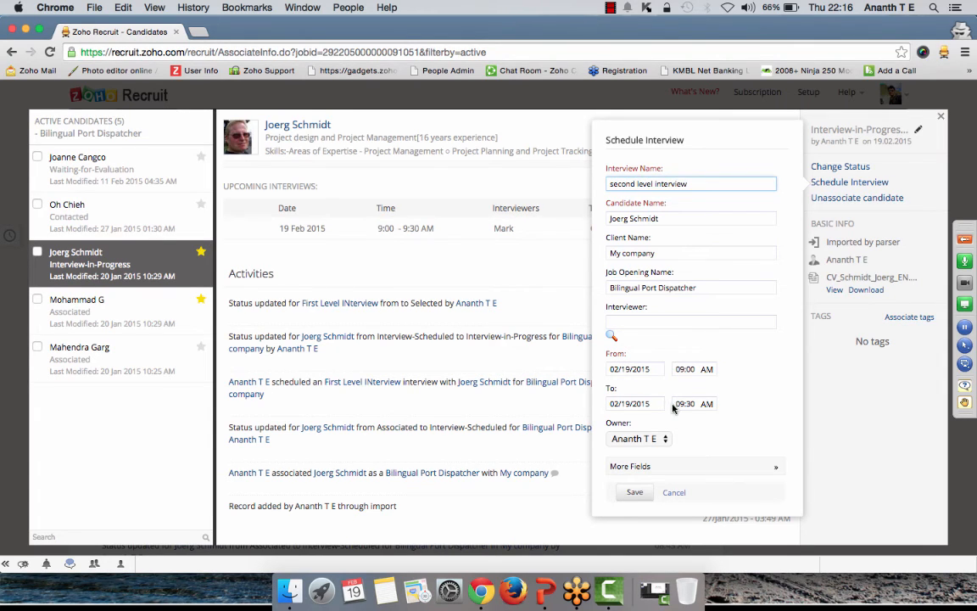
{"action": "left_click", "coordinate": [631, 324]}
{"action": "left_click", "coordinate": [612, 336]}
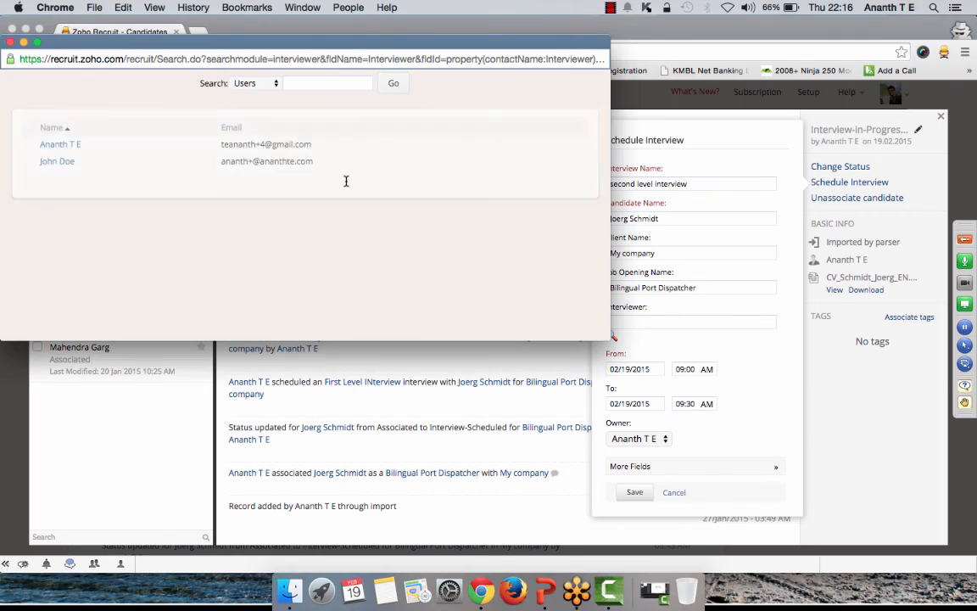
{"action": "left_click", "coordinate": [59, 161]}
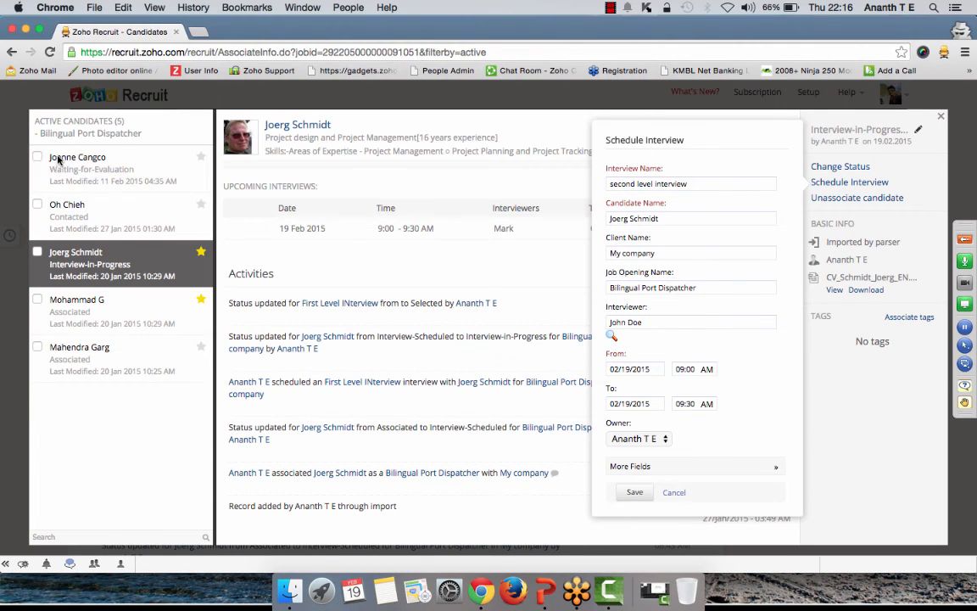
{"action": "left_click", "coordinate": [638, 495]}
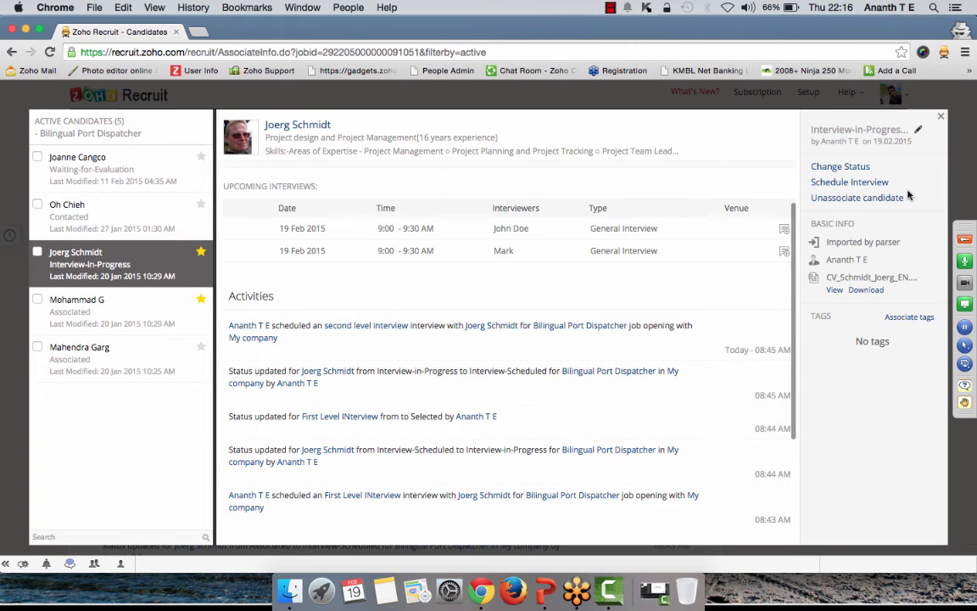
{"action": "left_click", "coordinate": [940, 116]}
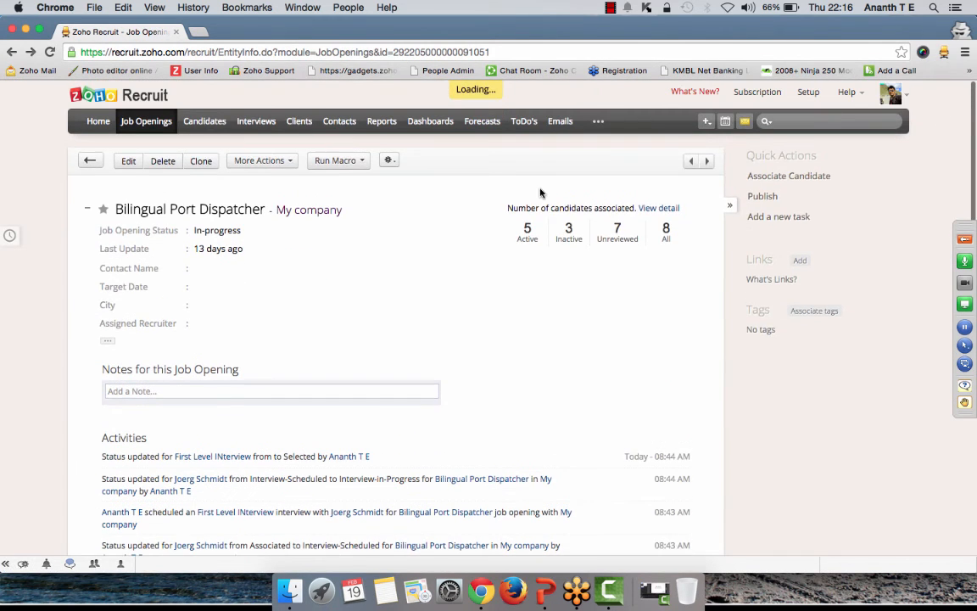
Open the second level interview record among the interviews and update its status to Selected.
{"action": "left_click", "coordinate": [256, 121]}
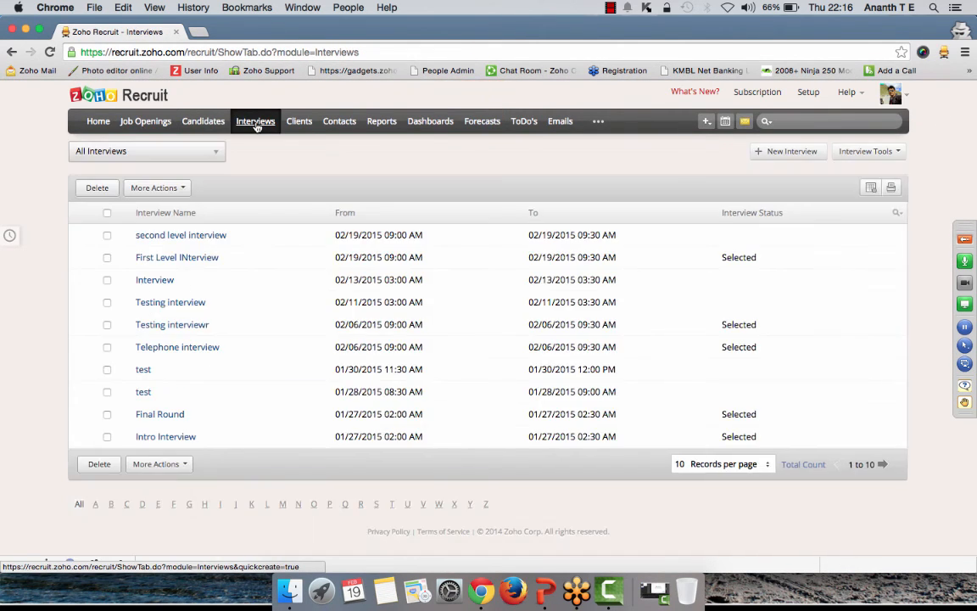
{"action": "left_click", "coordinate": [191, 235]}
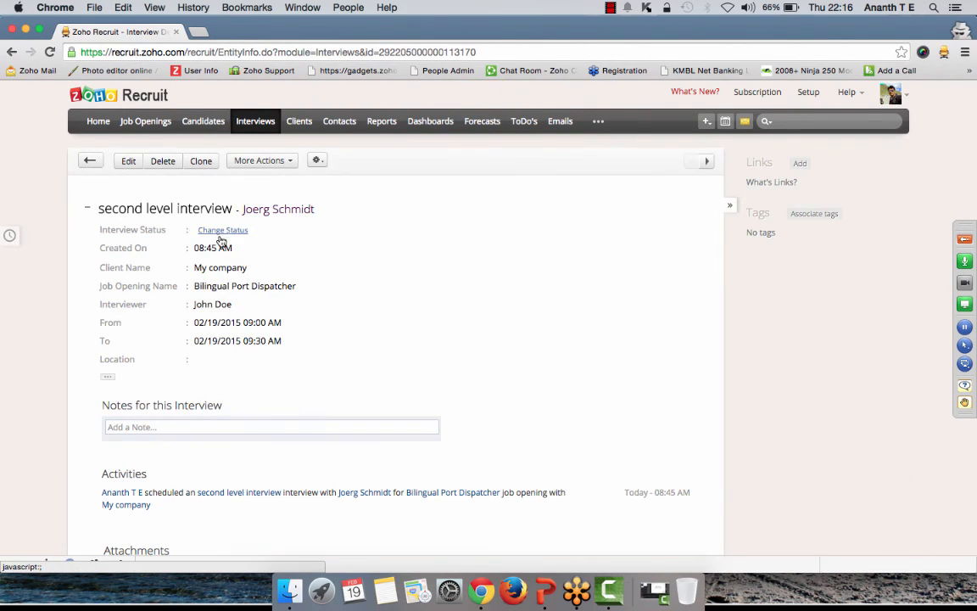
{"action": "left_click", "coordinate": [218, 235]}
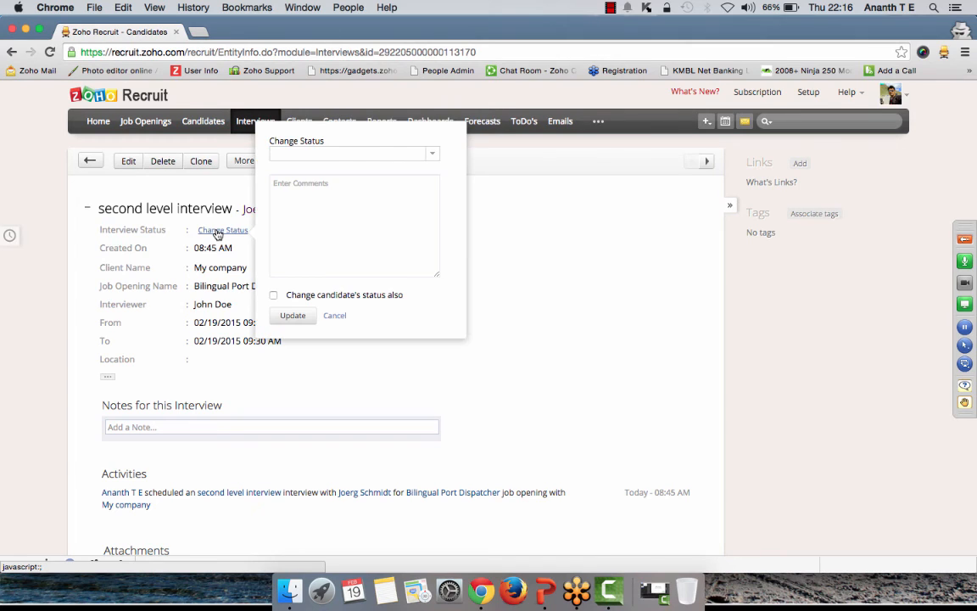
{"action": "left_click", "coordinate": [310, 151]}
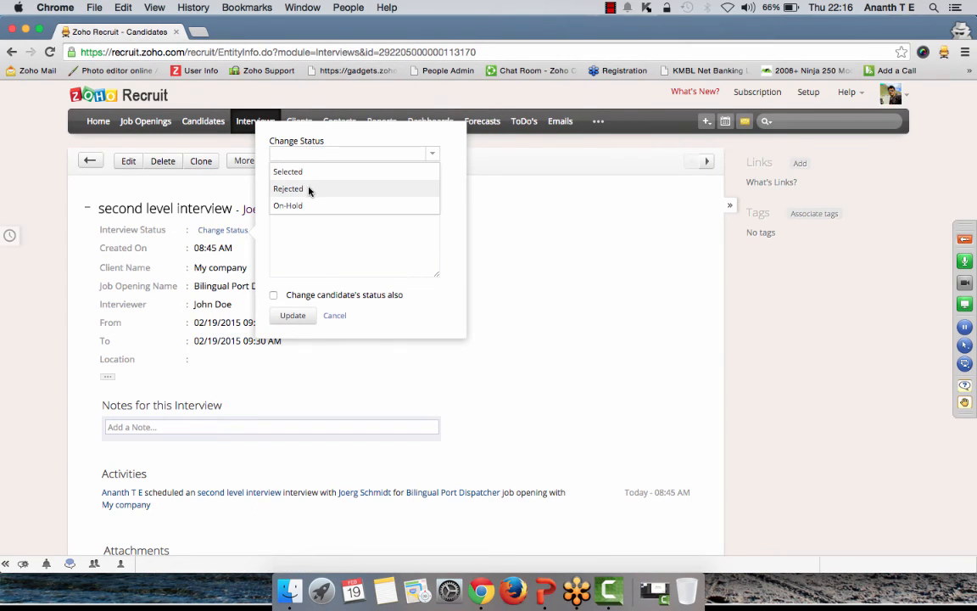
{"action": "left_click", "coordinate": [304, 172]}
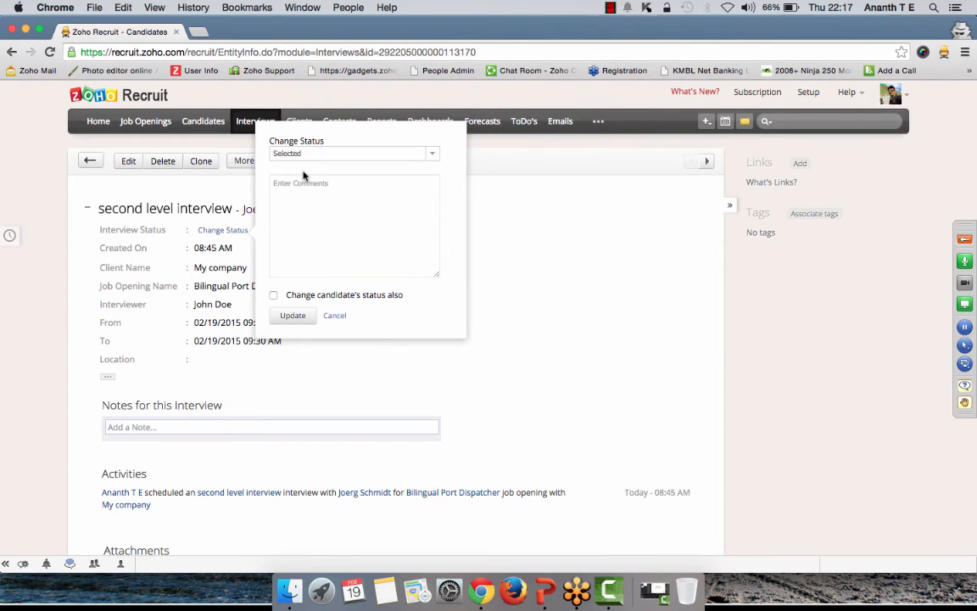
{"action": "left_click", "coordinate": [297, 316]}
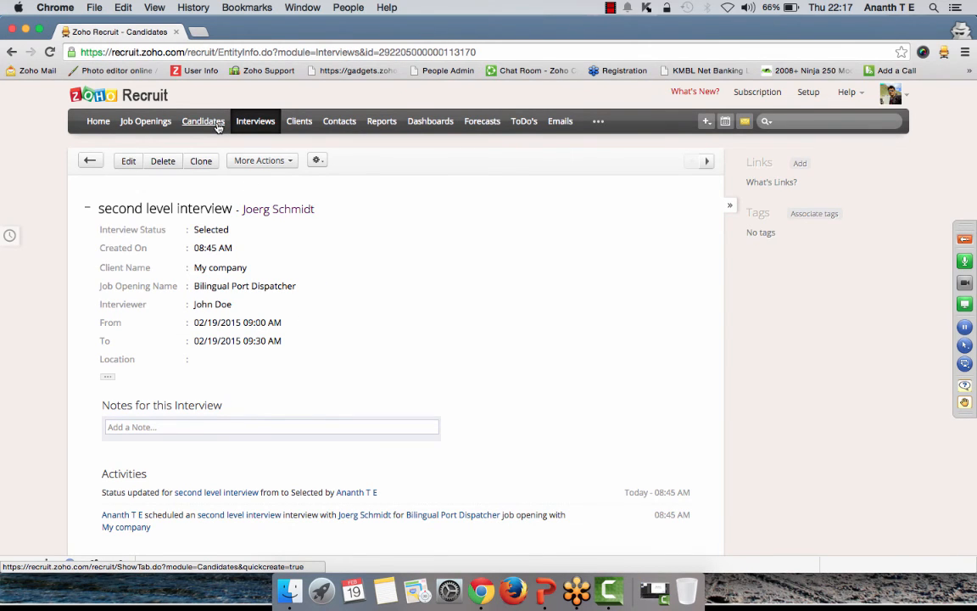
Open the interviewed candidate's record from the candidate list and review the notes, activities, associated job openings and interviews.
{"action": "left_click", "coordinate": [203, 121]}
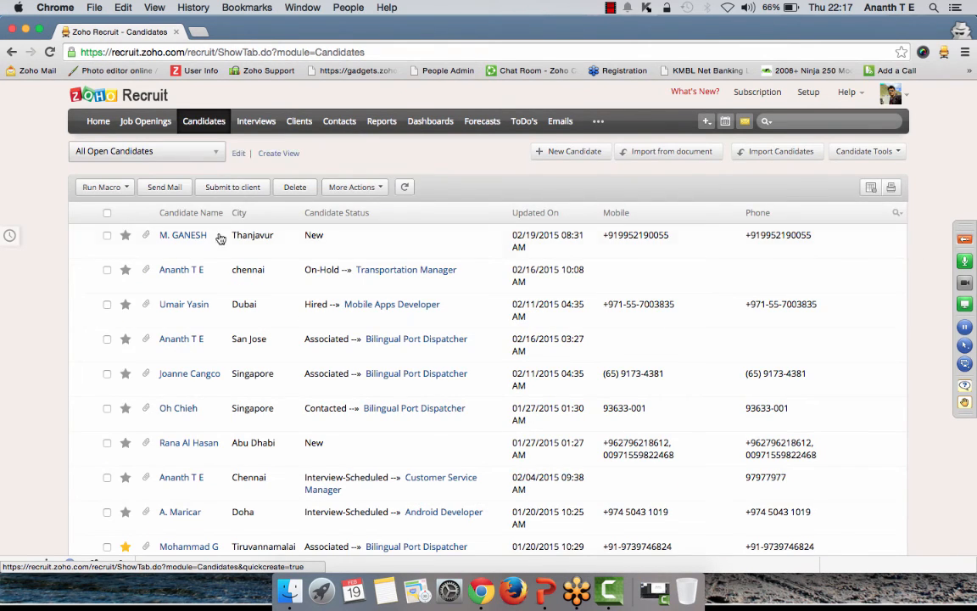
{"action": "scroll", "coordinate": [244, 407], "scroll_direction": "down", "scroll_amount": 2}
{"action": "scroll", "coordinate": [244, 421], "scroll_direction": "down", "scroll_amount": 5}
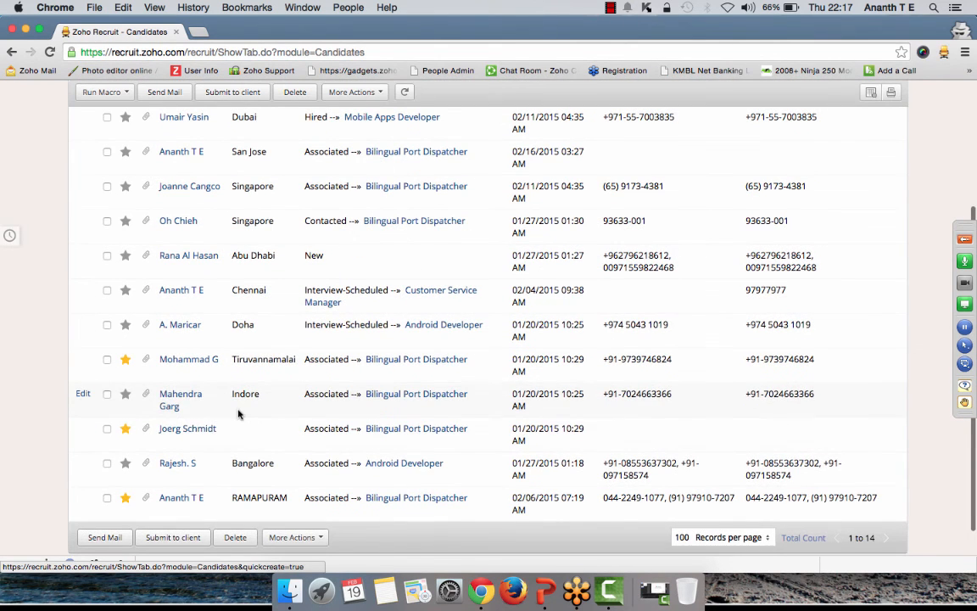
{"action": "left_click", "coordinate": [189, 430]}
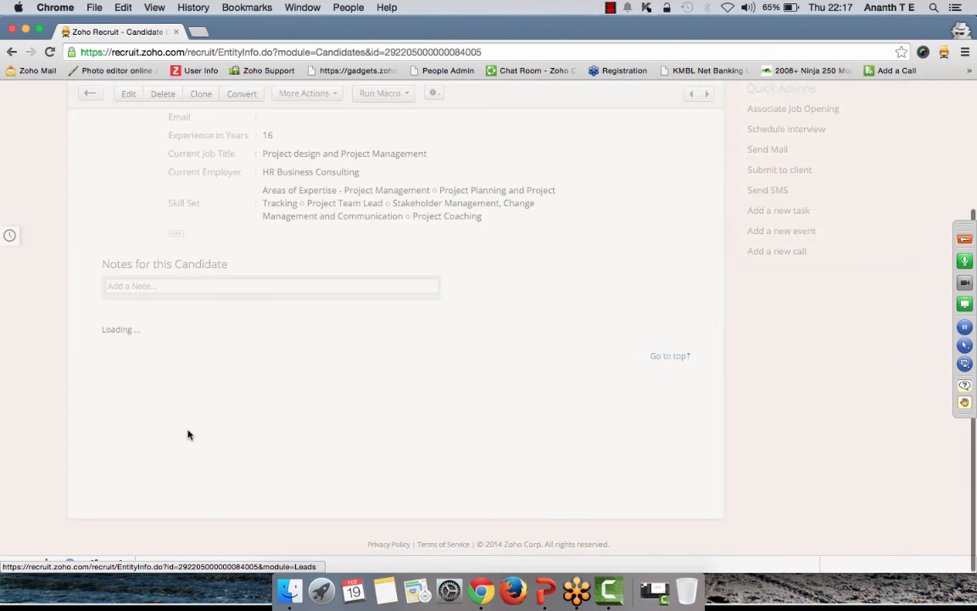
{"action": "scroll", "coordinate": [384, 413], "scroll_direction": "down", "scroll_amount": 15}
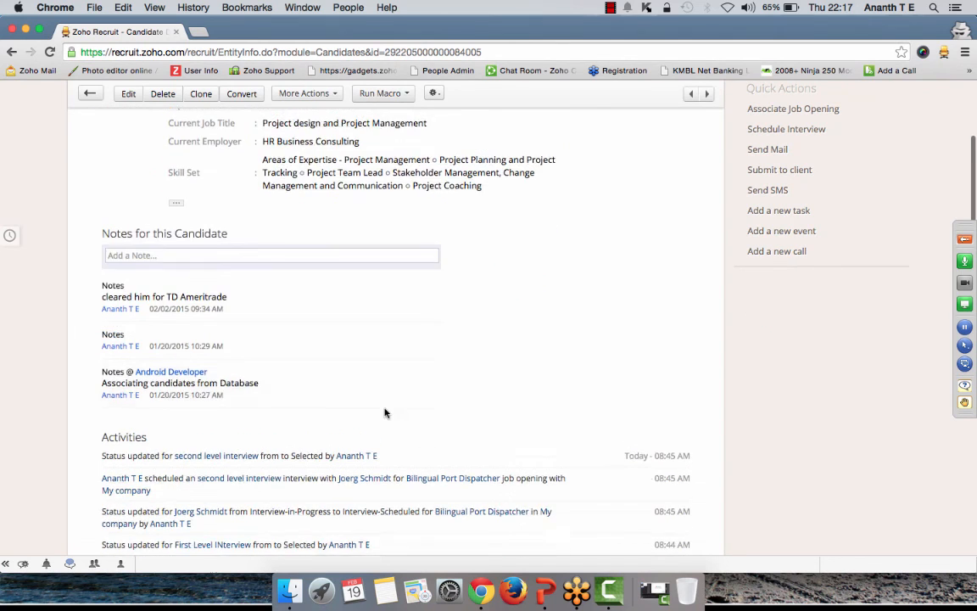
{"action": "scroll", "coordinate": [384, 413], "scroll_direction": "down", "scroll_amount": 3}
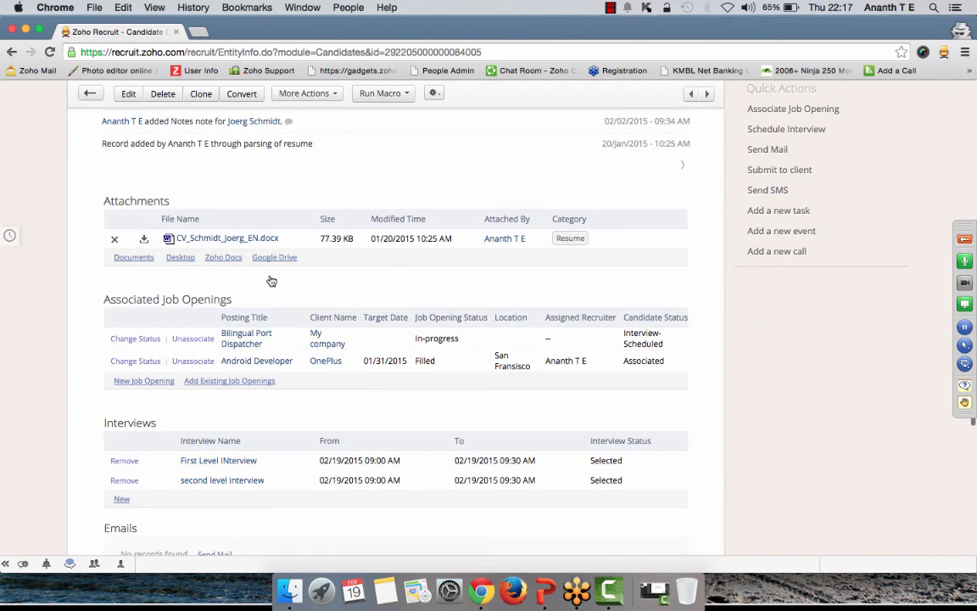
{"action": "left_click_drag", "start_coordinate": [242, 341], "coordinate": [627, 351]}
{"action": "scroll", "coordinate": [625, 360], "scroll_direction": "up", "scroll_amount": 18}
{"action": "scroll", "coordinate": [626, 360], "scroll_direction": "down", "scroll_amount": 15}
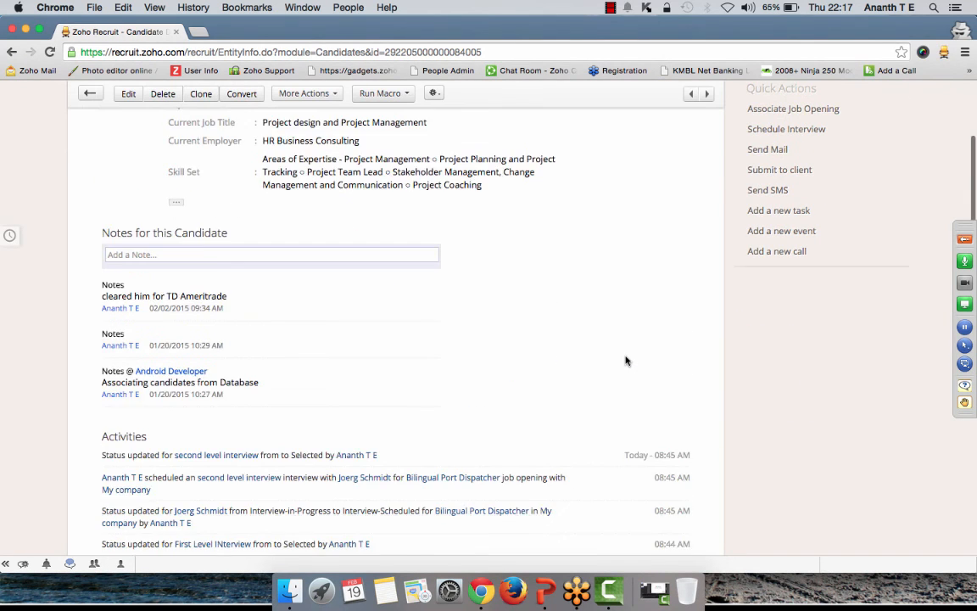
{"action": "scroll", "coordinate": [625, 356], "scroll_direction": "down", "scroll_amount": 1}
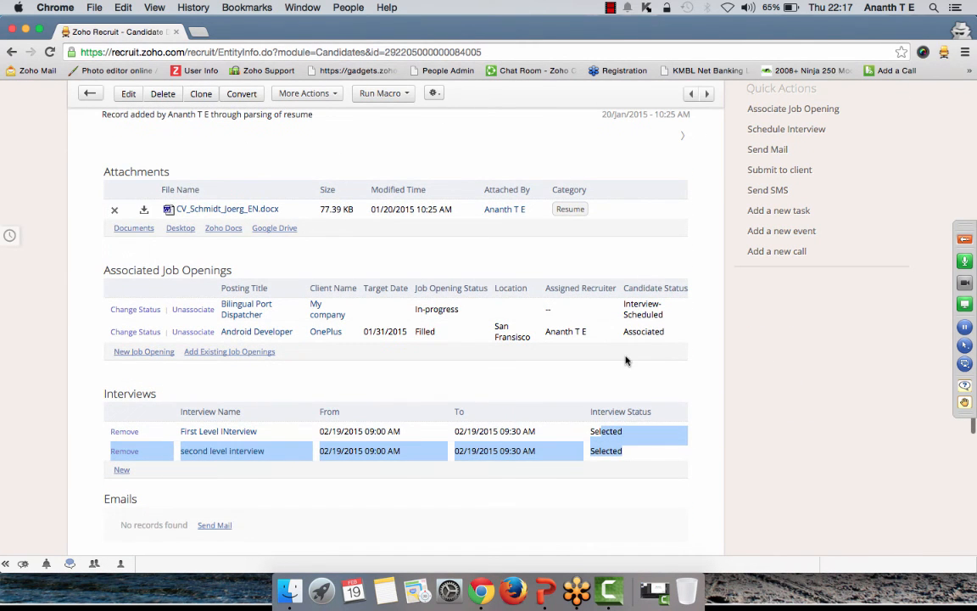
Go to the associated Bilingual Port Dispatcher job opening and select its active candidate with status Interview-Scheduled.
{"action": "left_click", "coordinate": [242, 313]}
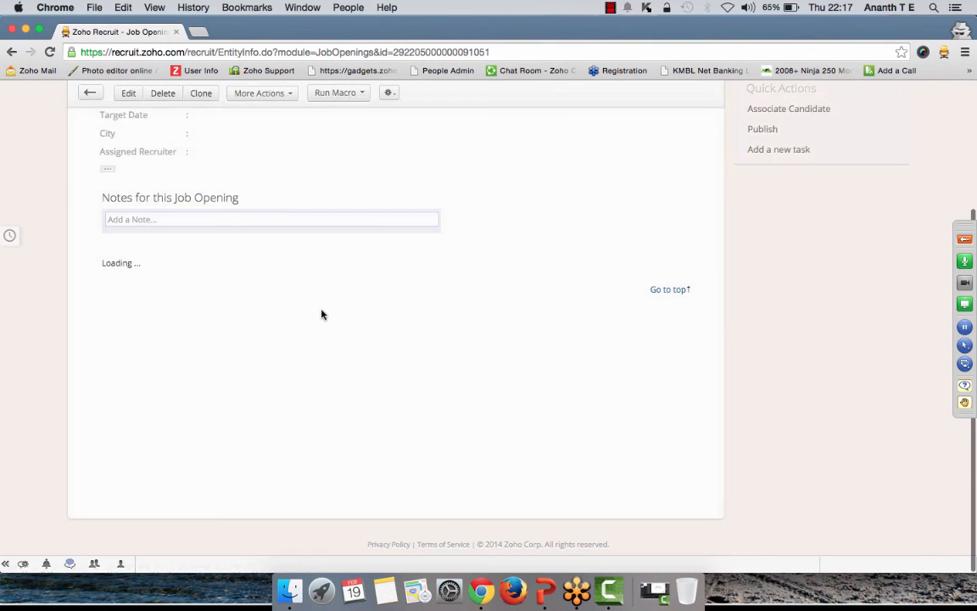
{"action": "scroll", "coordinate": [326, 312], "scroll_direction": "down", "scroll_amount": 2}
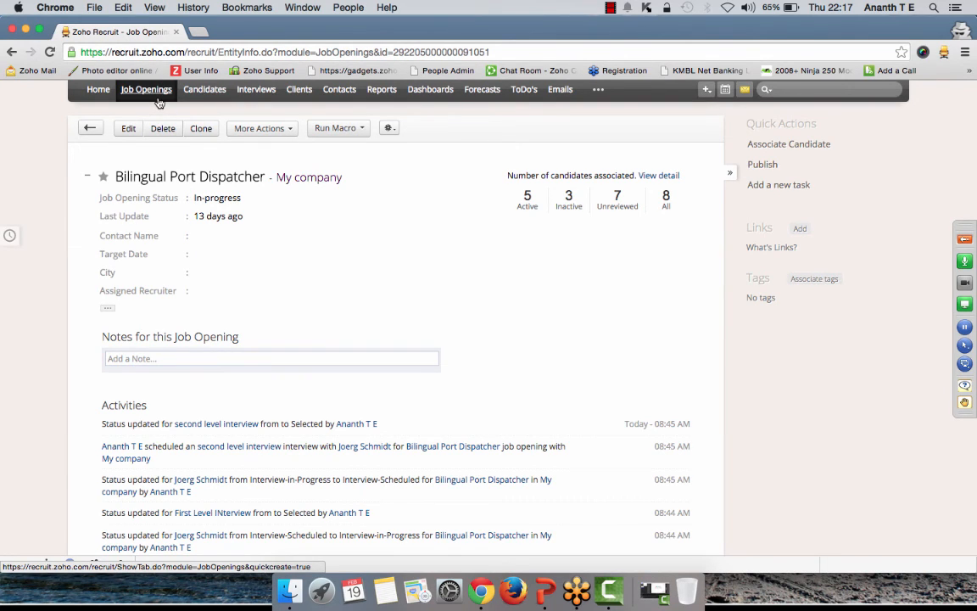
{"action": "left_click", "coordinate": [527, 200]}
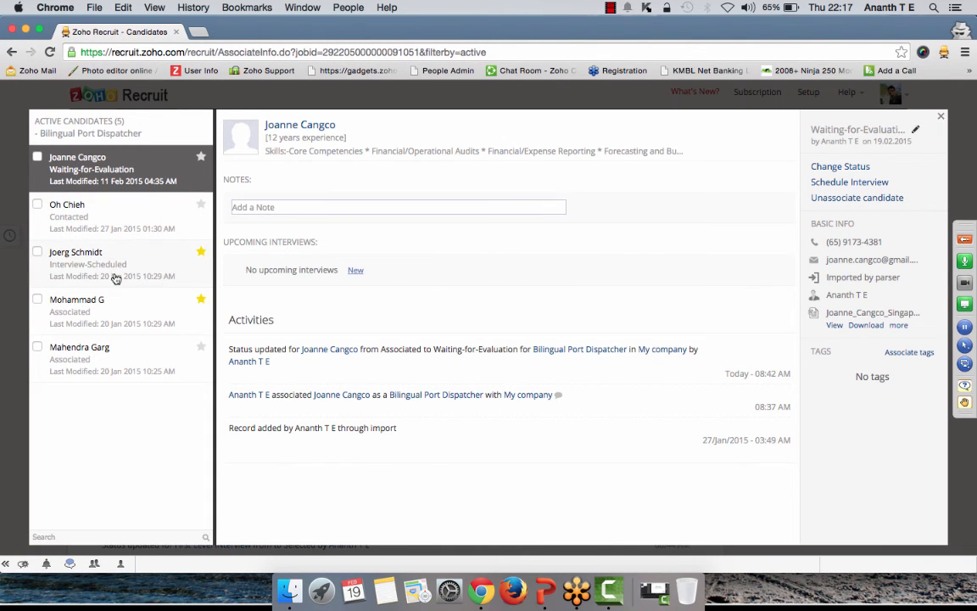
{"action": "left_click", "coordinate": [113, 277]}
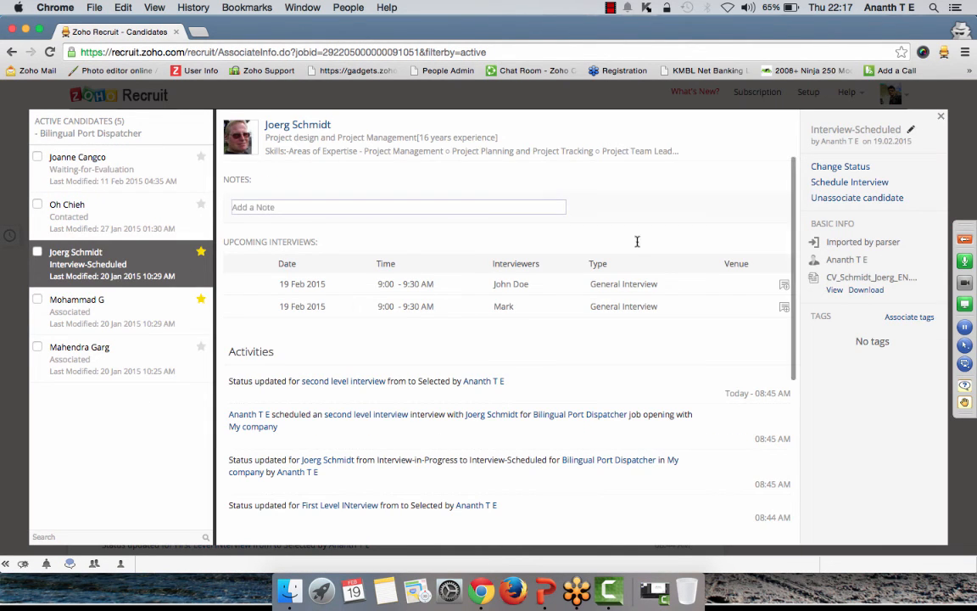
Start a status change for the selected candidate and choose Hired as the new status.
{"action": "left_click", "coordinate": [853, 168]}
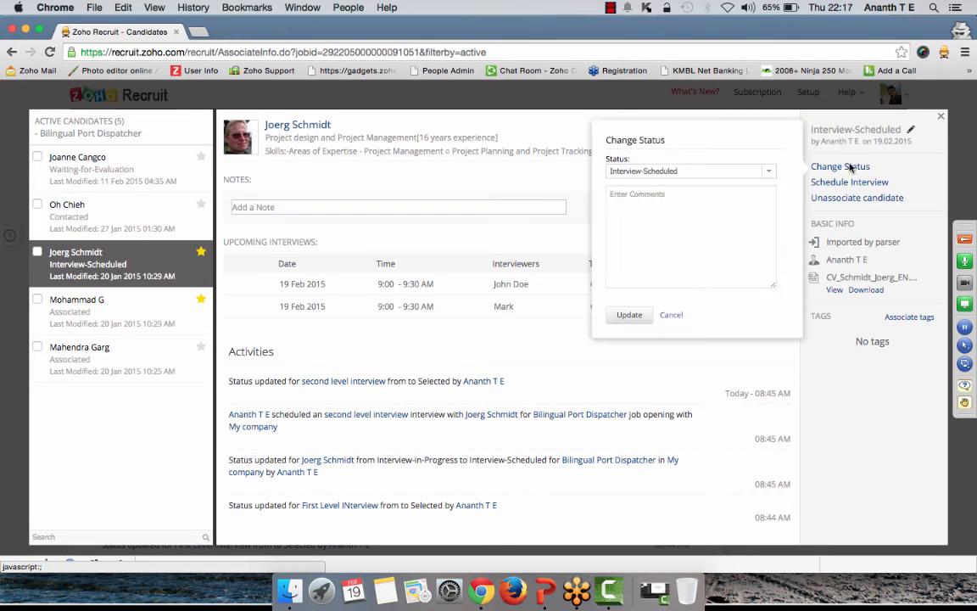
{"action": "left_click", "coordinate": [692, 173]}
{"action": "scroll", "coordinate": [676, 233], "scroll_direction": "down", "scroll_amount": 5}
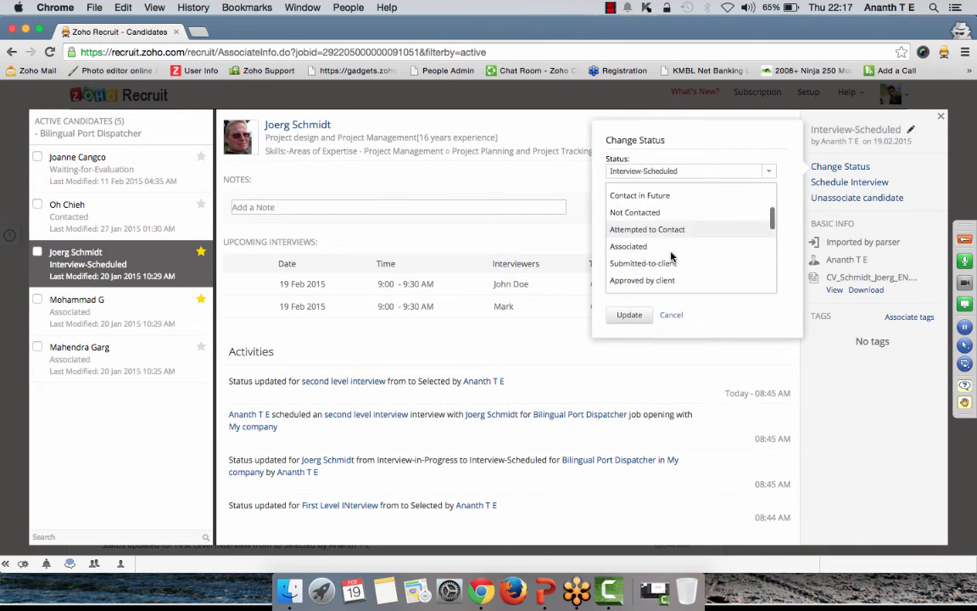
{"action": "scroll", "coordinate": [672, 256], "scroll_direction": "down", "scroll_amount": 3}
{"action": "left_click", "coordinate": [645, 215]}
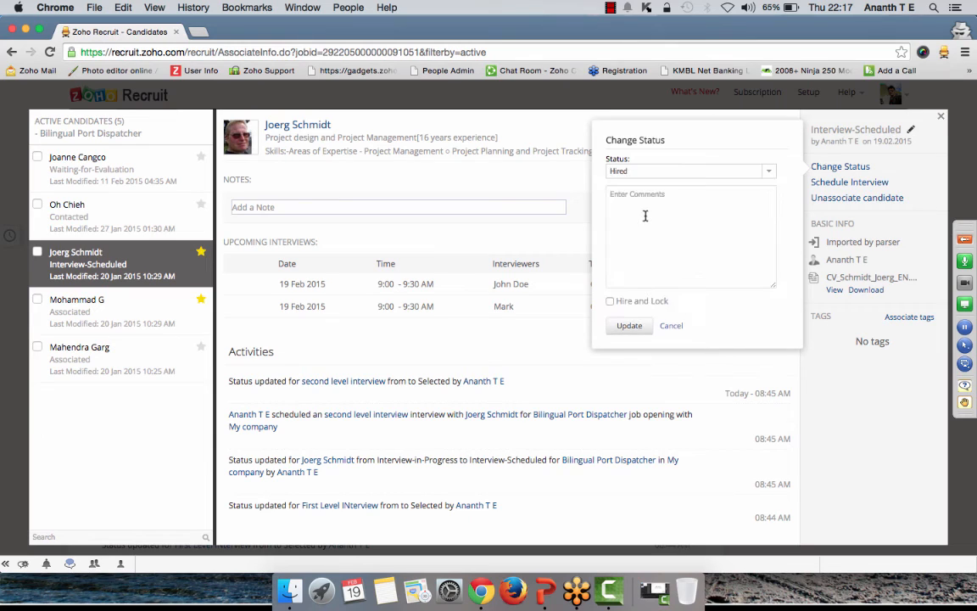
Enable Hire and Lock for the hired candidate, leave the comments empty and apply the status update.
{"action": "left_click_drag", "start_coordinate": [614, 301], "coordinate": [670, 299]}
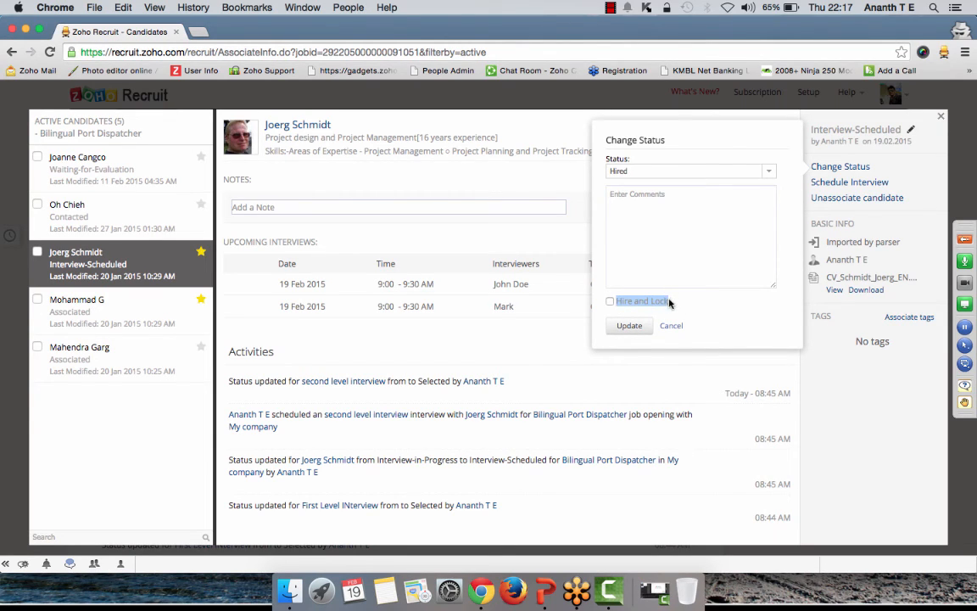
{"action": "left_click", "coordinate": [609, 301]}
{"action": "left_click", "coordinate": [658, 240]}
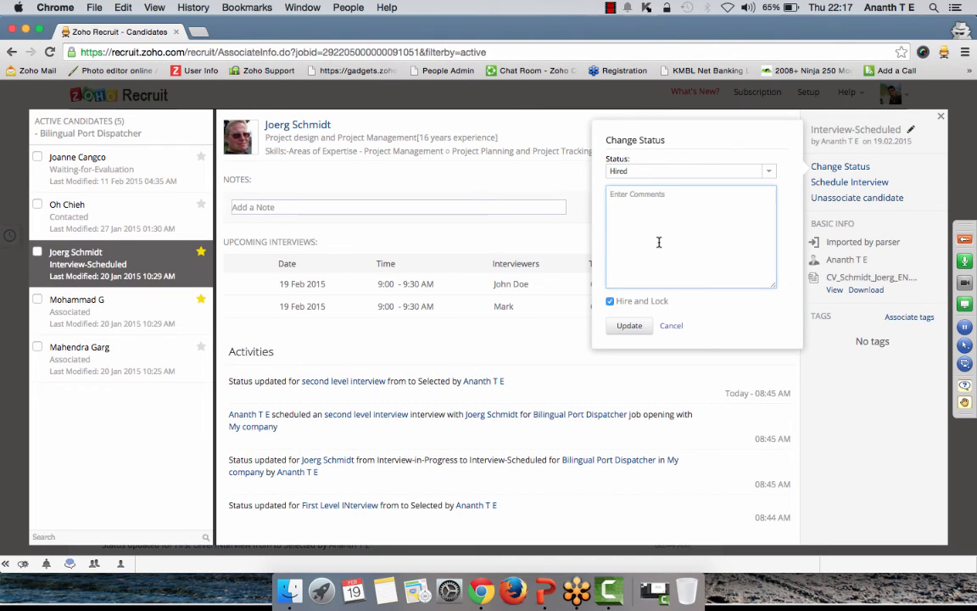
{"action": "left_click", "coordinate": [610, 302]}
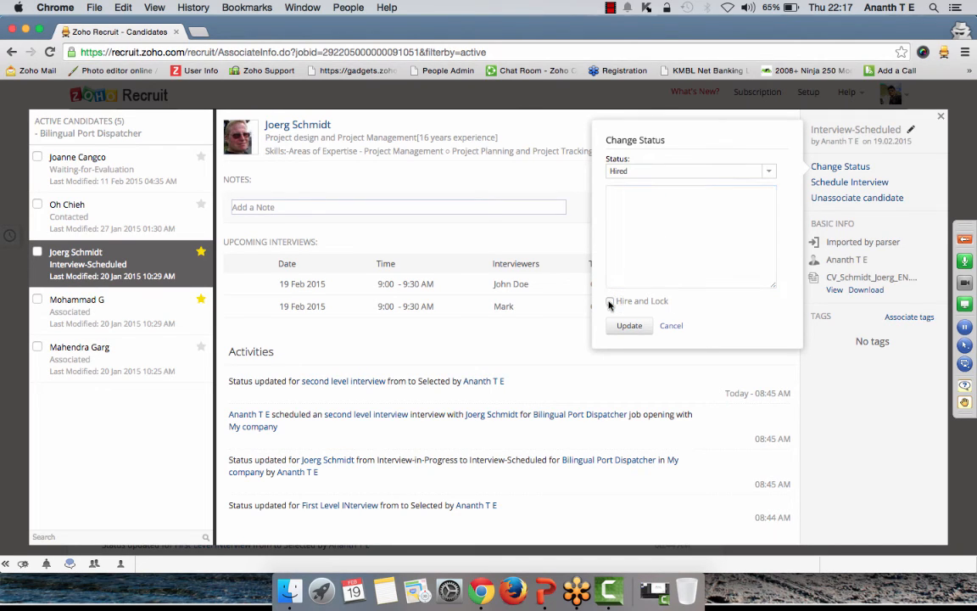
{"action": "left_click", "coordinate": [610, 302]}
{"action": "left_click", "coordinate": [630, 327]}
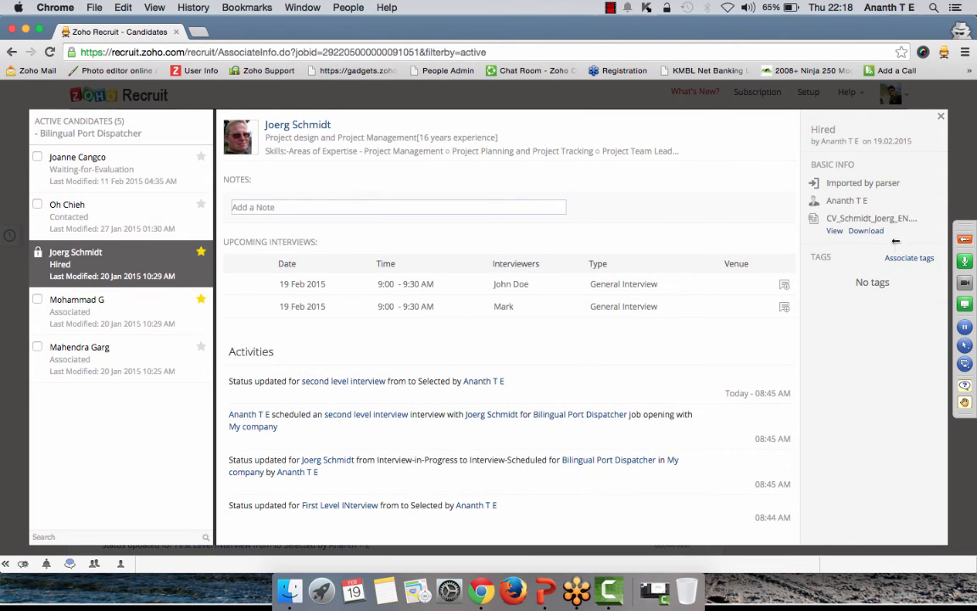
Close the job opening's candidate view and go to the list of all open candidates.
{"action": "left_click", "coordinate": [940, 116]}
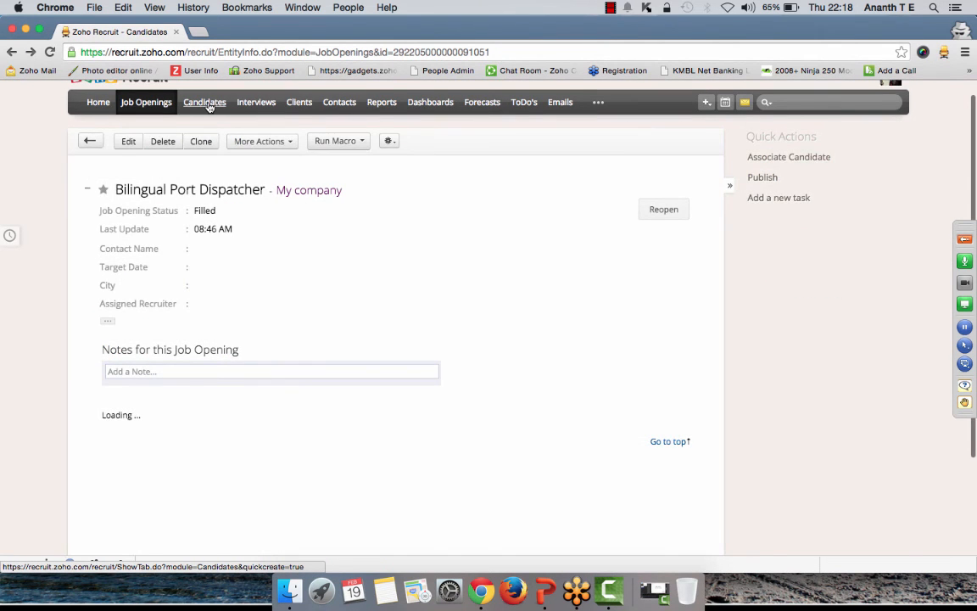
{"action": "left_click", "coordinate": [208, 106]}
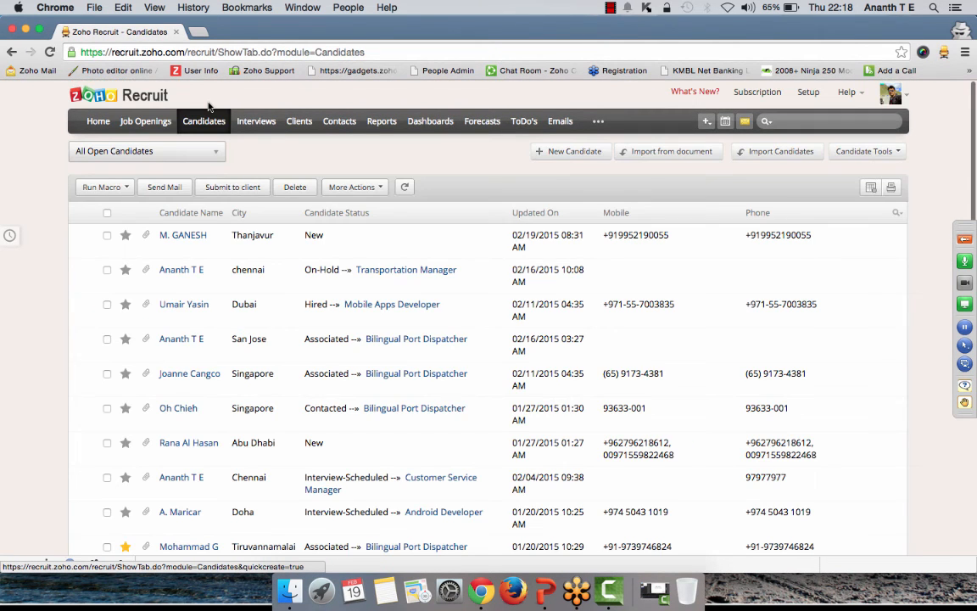
Open the record of the candidate just hired for Bilingual Port Dispatcher from the candidates list and highlight the candidate status.
{"action": "scroll", "coordinate": [206, 346], "scroll_direction": "down", "scroll_amount": 2}
{"action": "scroll", "coordinate": [207, 348], "scroll_direction": "down", "scroll_amount": 1}
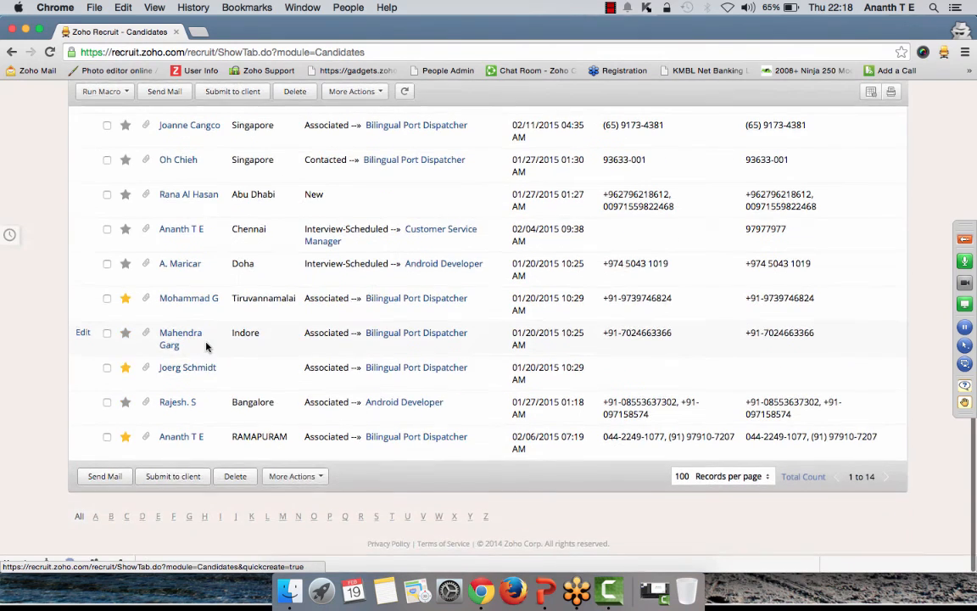
{"action": "left_click", "coordinate": [188, 370]}
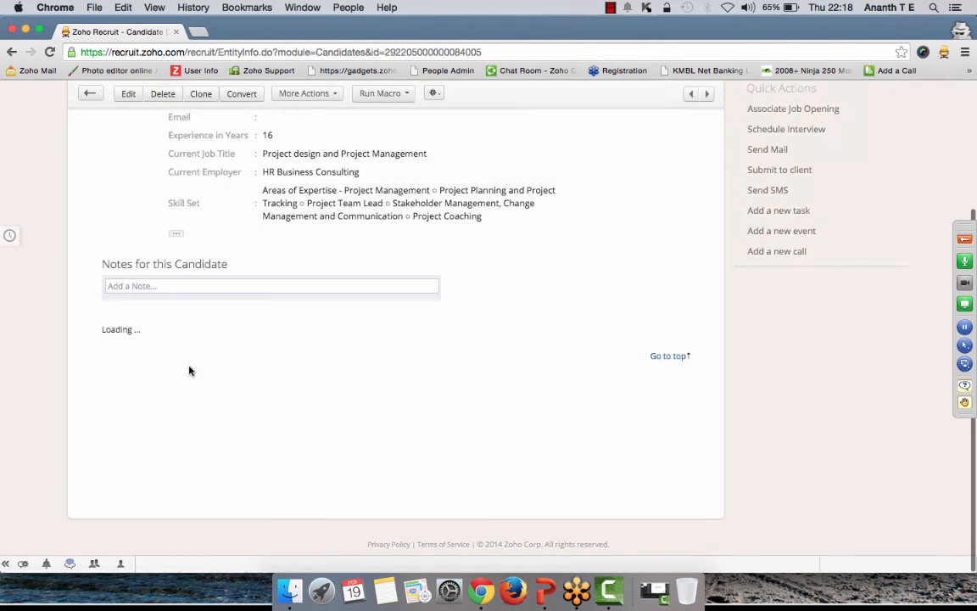
{"action": "scroll", "coordinate": [390, 313], "scroll_direction": "up", "scroll_amount": 2}
{"action": "scroll", "coordinate": [392, 312], "scroll_direction": "up", "scroll_amount": 2}
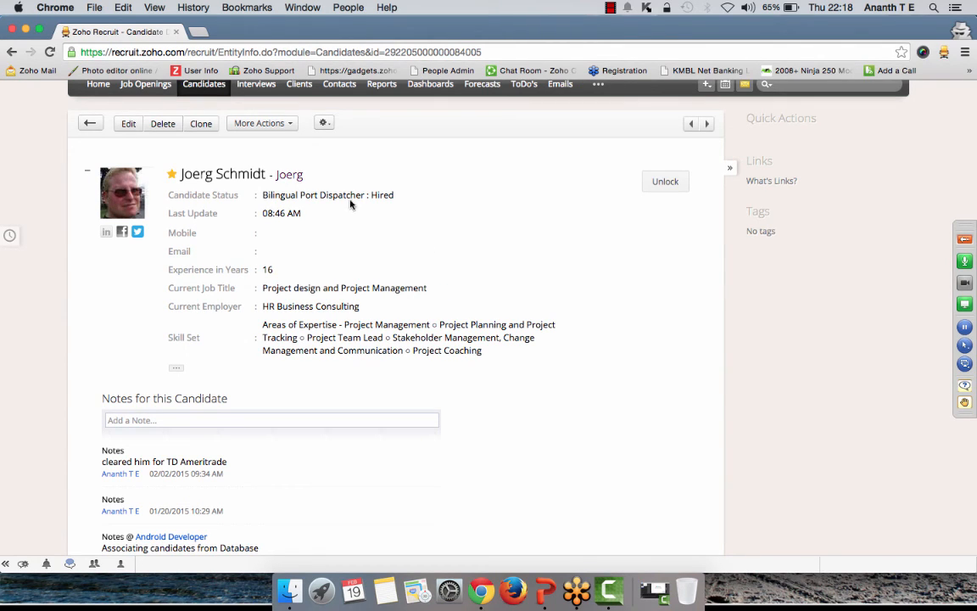
{"action": "left_click_drag", "start_coordinate": [263, 195], "coordinate": [390, 202]}
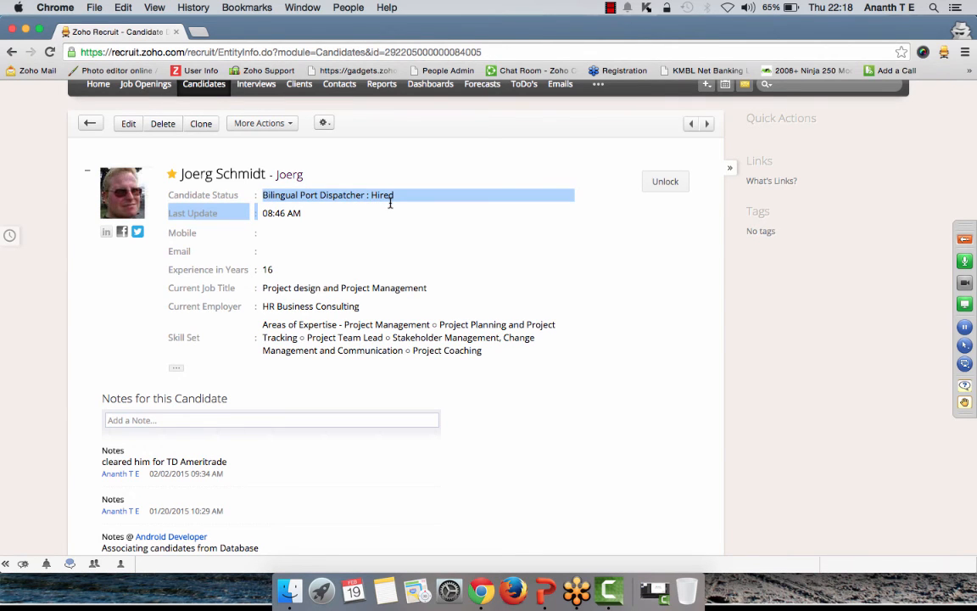
{"action": "scroll", "coordinate": [390, 206], "scroll_direction": "up", "scroll_amount": 1}
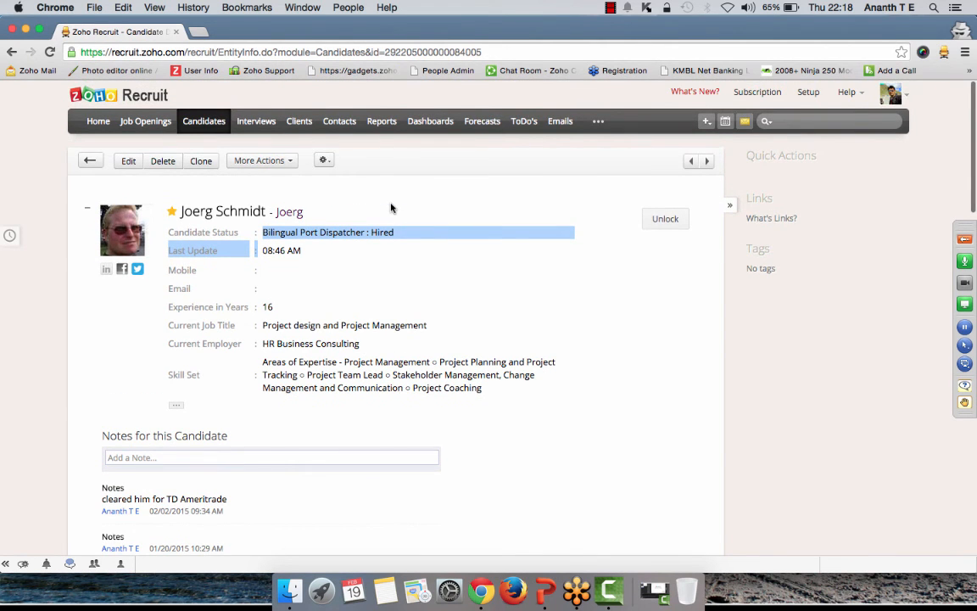
Review the hired candidate's associated job openings, highlight the Bilingual Port Dispatcher job opening status, and check the additional actions available for the record.
{"action": "scroll", "coordinate": [370, 255], "scroll_direction": "down", "scroll_amount": 15}
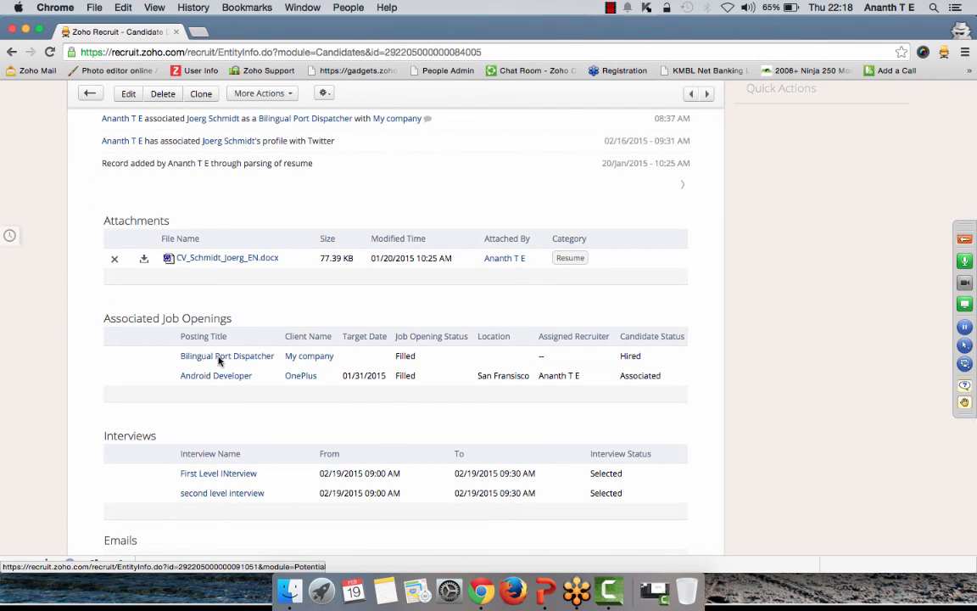
{"action": "double_click", "coordinate": [404, 356]}
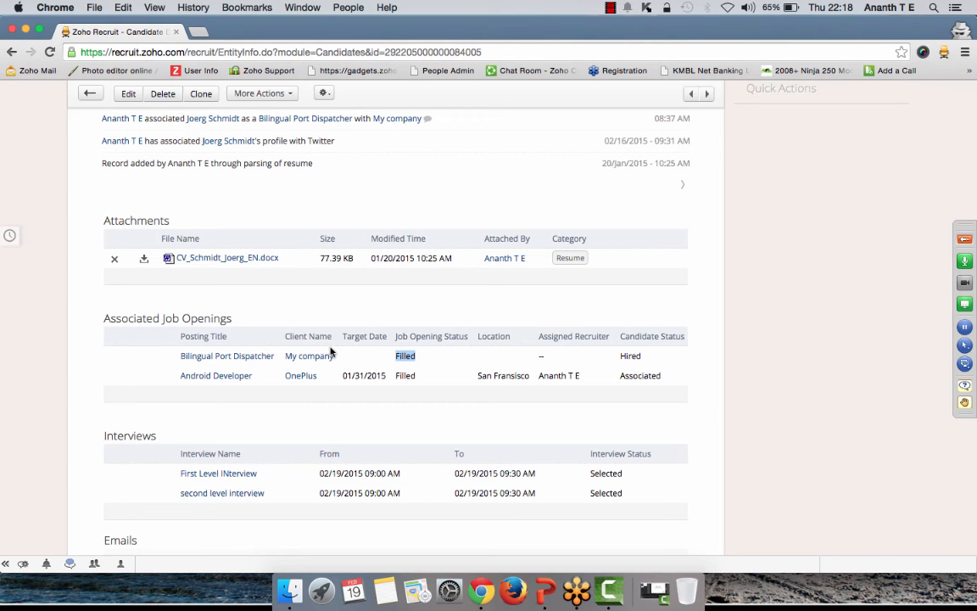
{"action": "scroll", "coordinate": [330, 352], "scroll_direction": "up", "scroll_amount": 10}
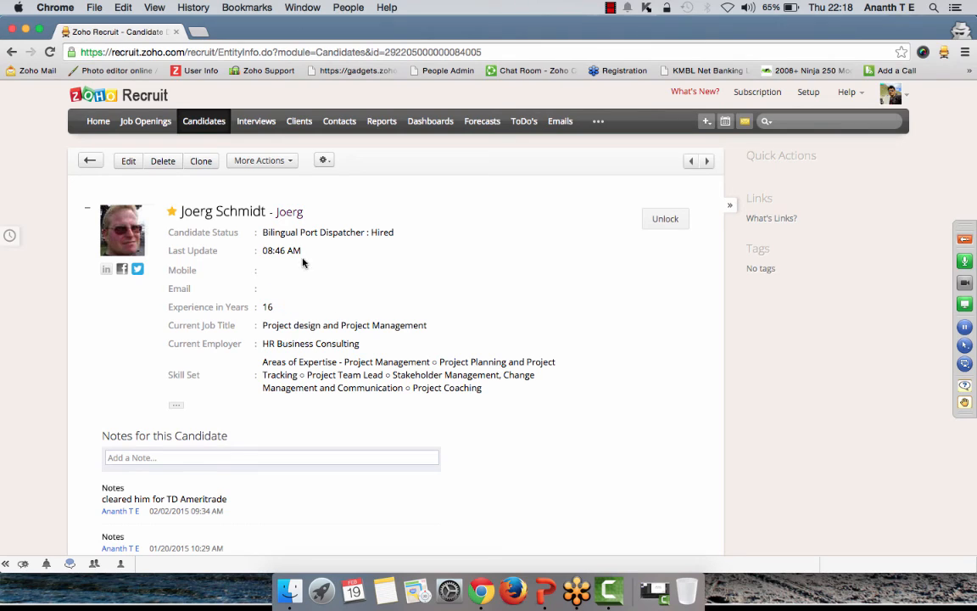
{"action": "left_click", "coordinate": [269, 160]}
{"action": "left_click", "coordinate": [358, 217]}
Open the first listed Singapore candidate associated with Bilingual Port Dispatcher, view the form for converting the candidate to a contact, and cancel it.
{"action": "left_click", "coordinate": [207, 120]}
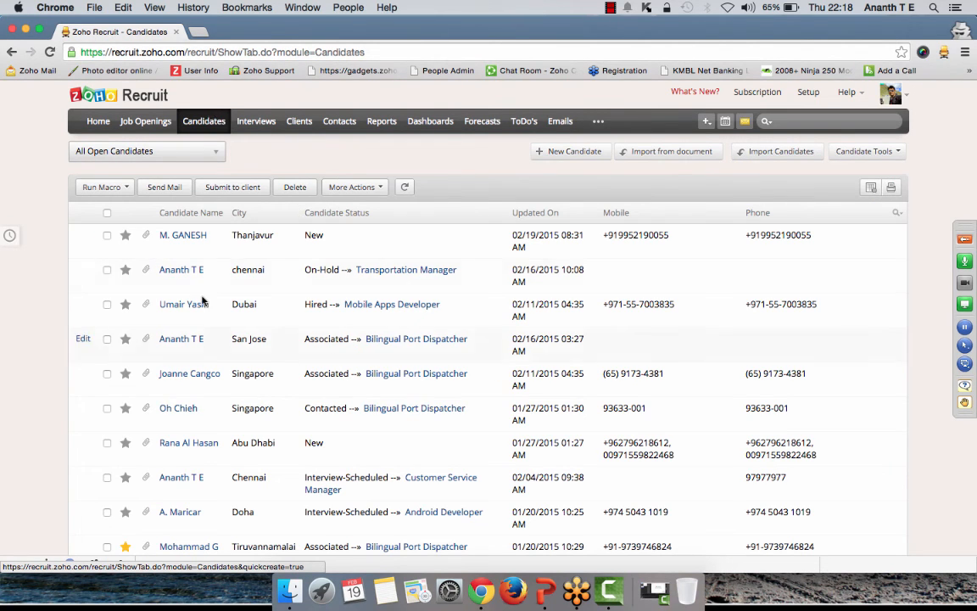
{"action": "left_click", "coordinate": [169, 377]}
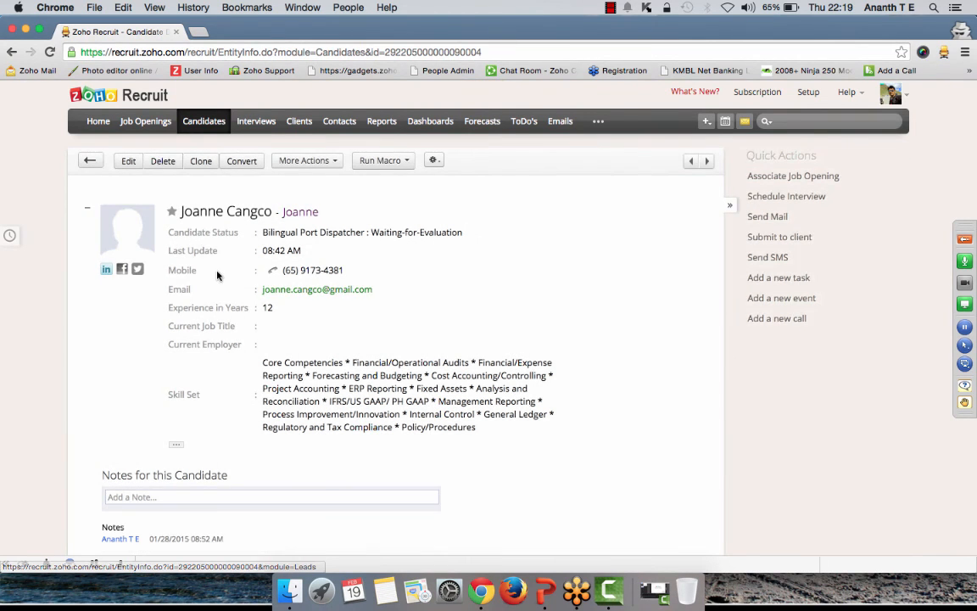
{"action": "left_click", "coordinate": [242, 161]}
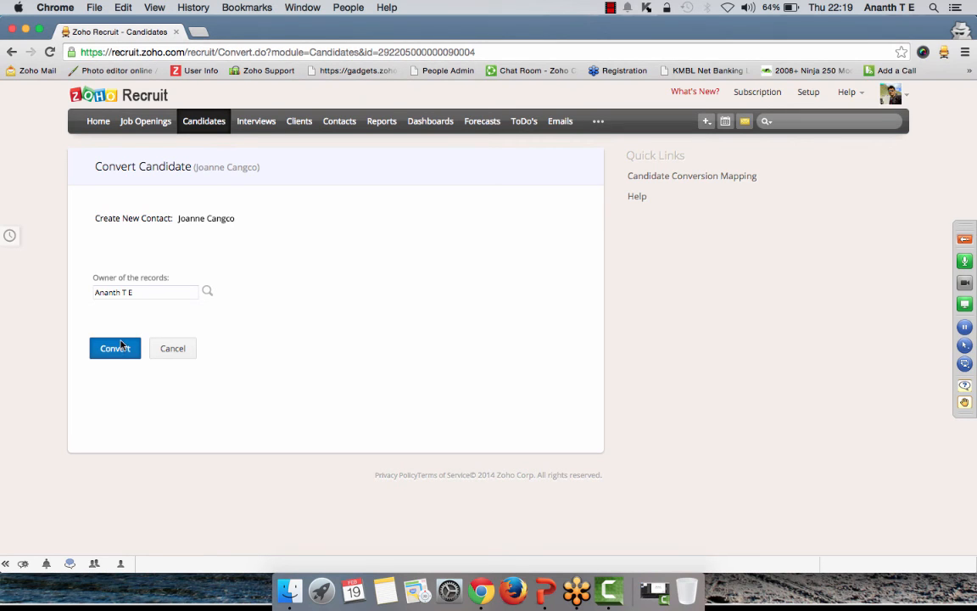
{"action": "left_click", "coordinate": [175, 350]}
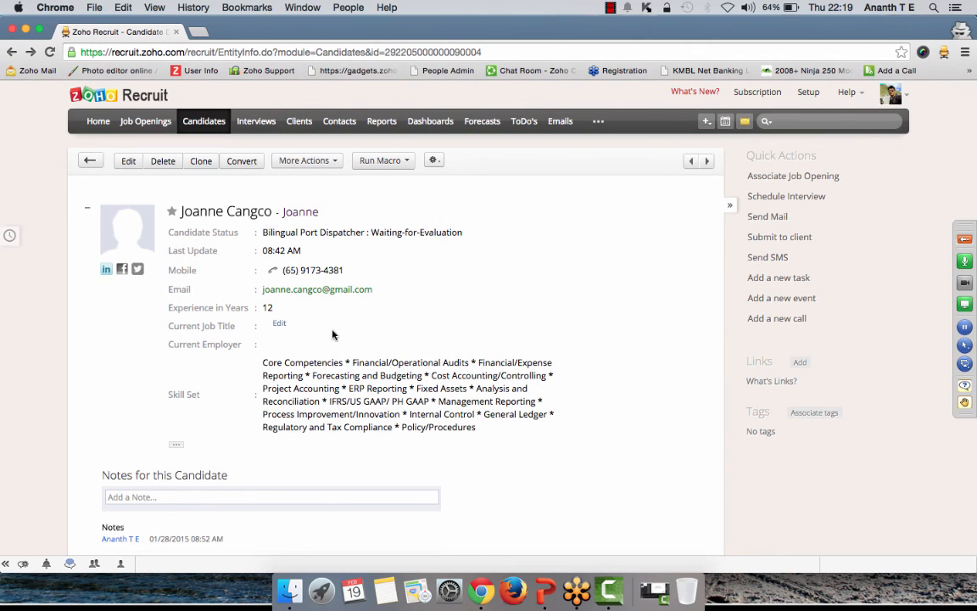
{"action": "key", "text": "super+Tab"}
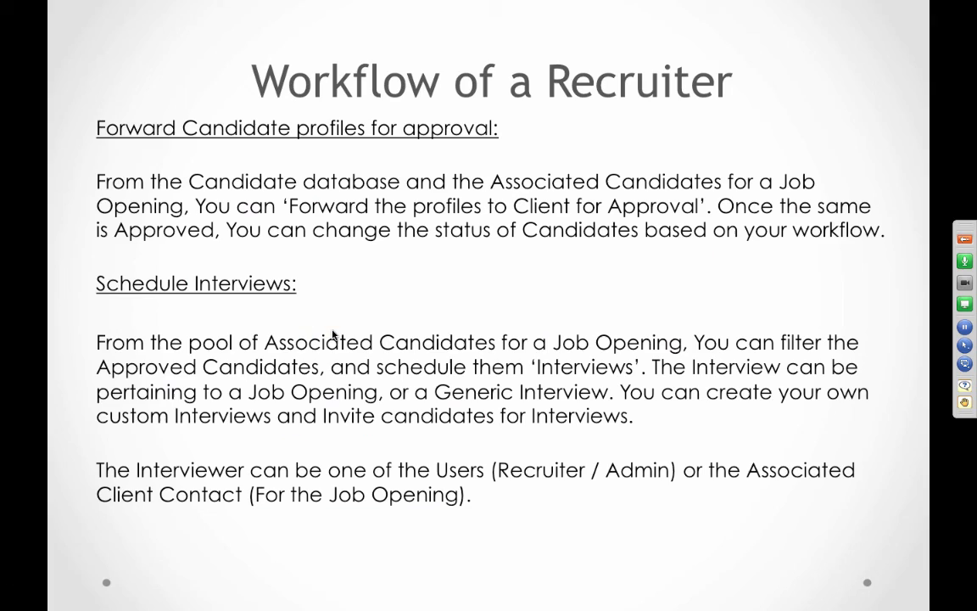
{"action": "key", "text": "Right"}
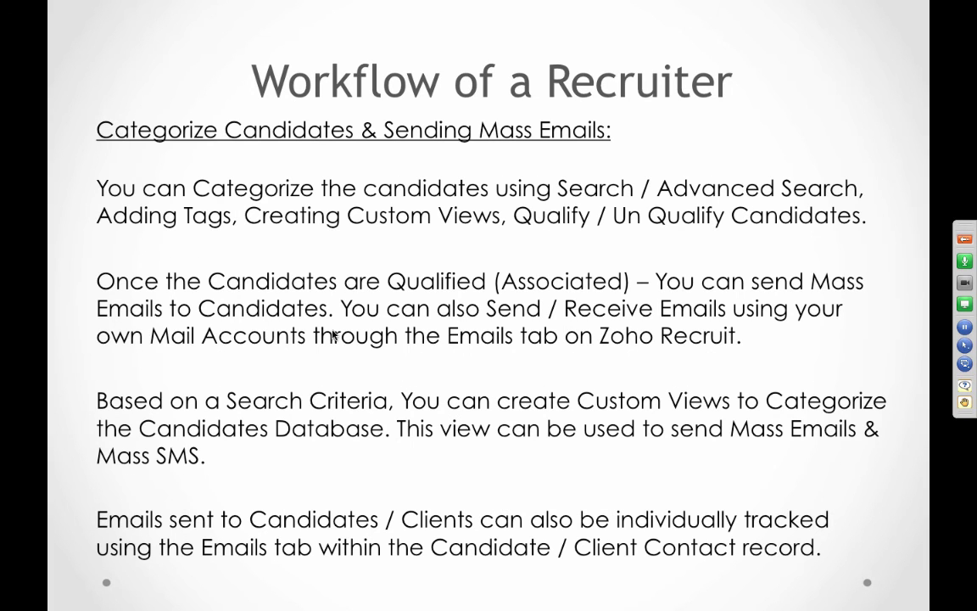
{"action": "key", "text": "Left"}
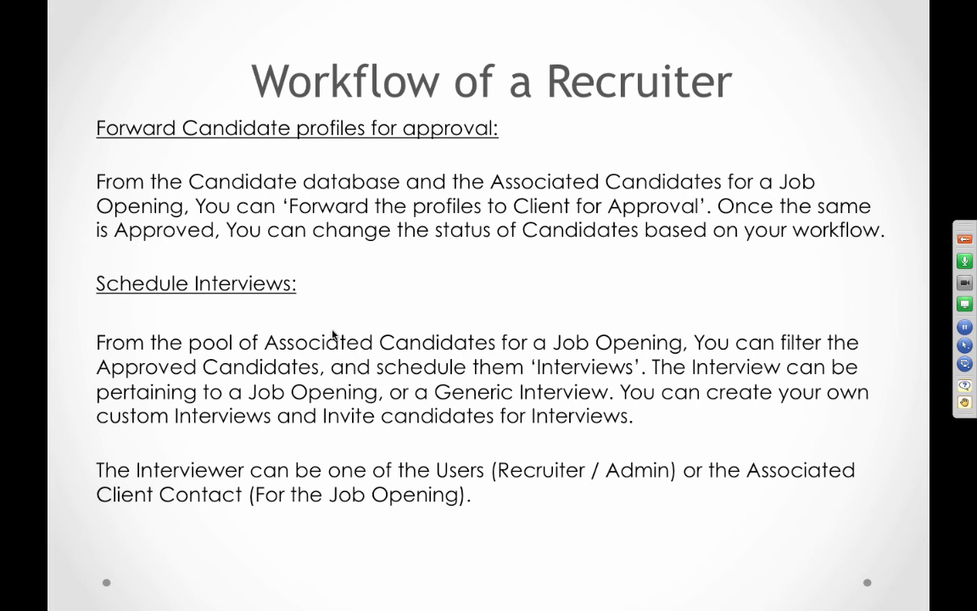
{"action": "key", "text": "Right"}
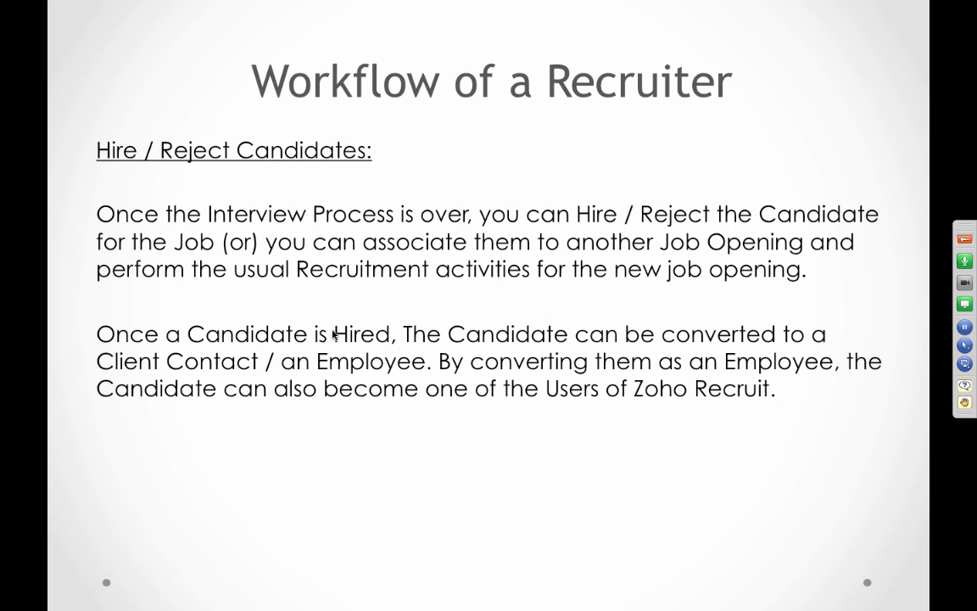
{"action": "key", "text": "Right"}
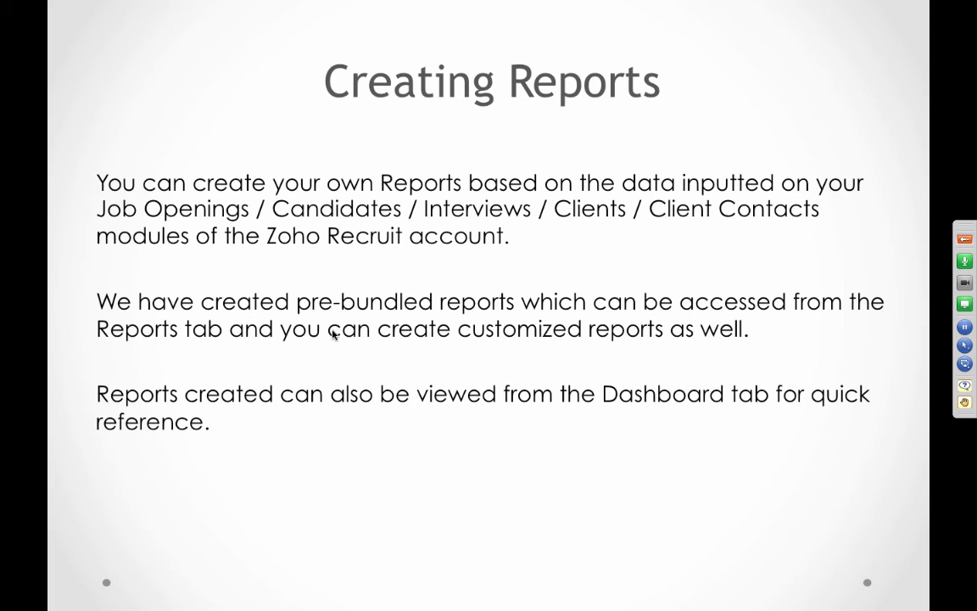
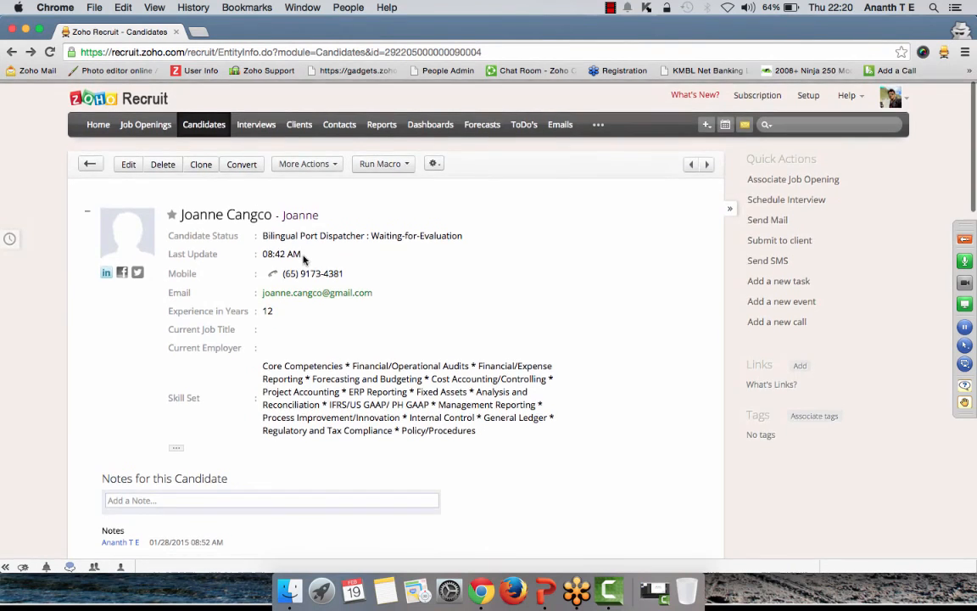
Go to the dashboards and review the charts of the Candidate Dashboards.
{"action": "left_click", "coordinate": [430, 121]}
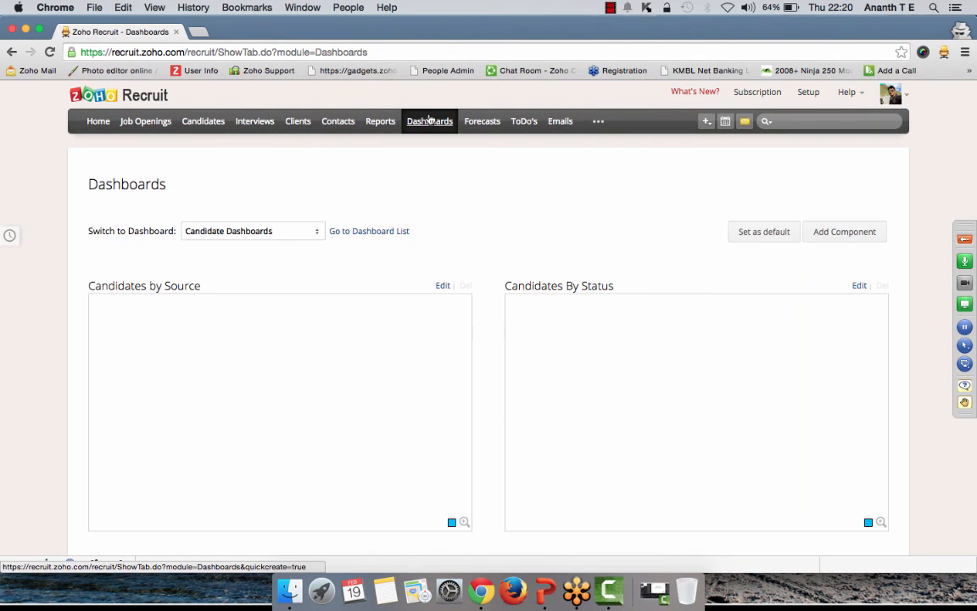
{"action": "scroll", "coordinate": [475, 283], "scroll_direction": "down", "scroll_amount": 2}
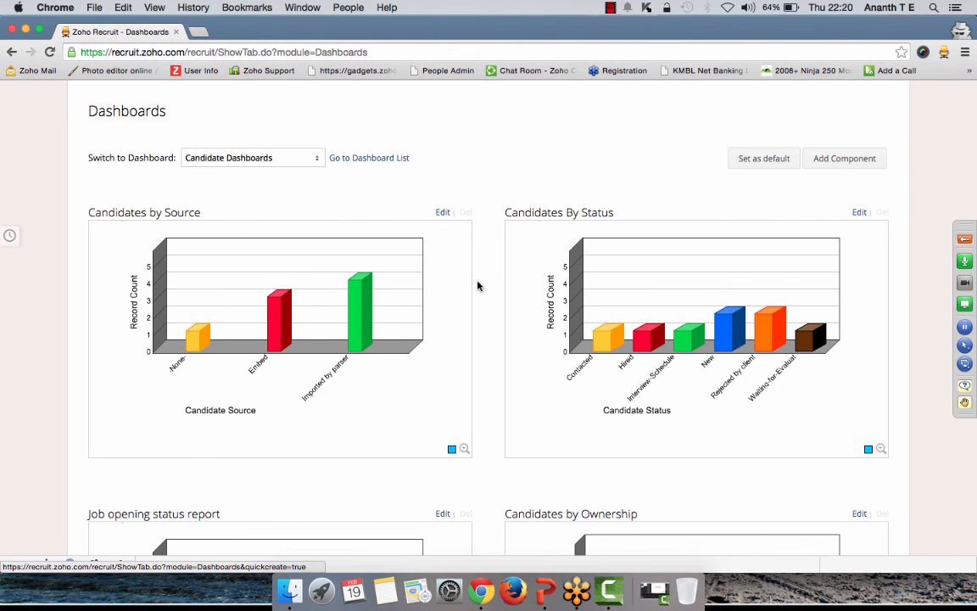
{"action": "scroll", "coordinate": [477, 285], "scroll_direction": "down", "scroll_amount": 5}
{"action": "scroll", "coordinate": [479, 287], "scroll_direction": "up", "scroll_amount": 7}
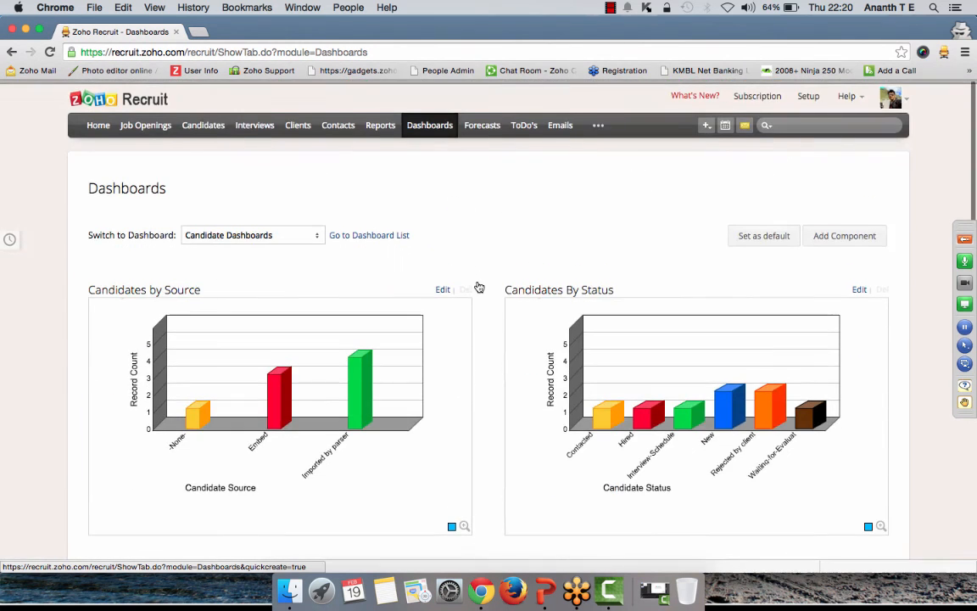
View the Interview Dashboards, switch to the Job Opening Dashboards, and review the pipeline and job opening type charts.
{"action": "left_click", "coordinate": [316, 231]}
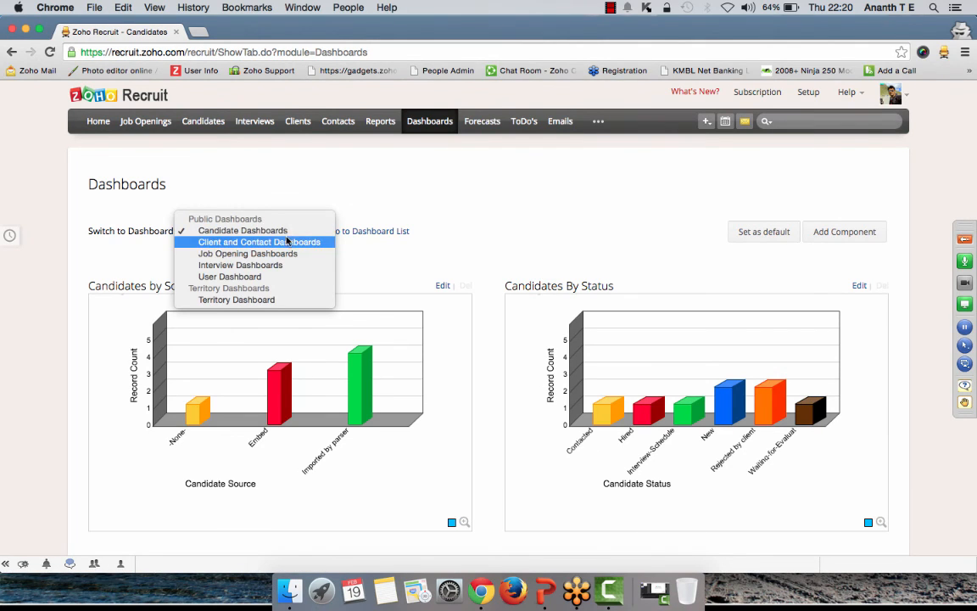
{"action": "left_click", "coordinate": [272, 264]}
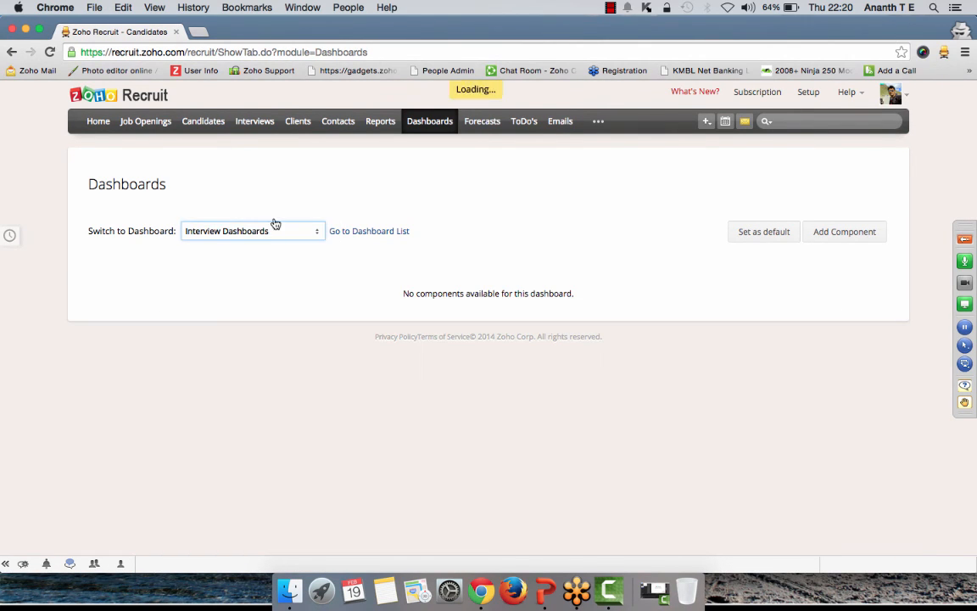
{"action": "left_click", "coordinate": [273, 222]}
{"action": "left_click", "coordinate": [254, 221]}
{"action": "left_click", "coordinate": [252, 222]}
{"action": "left_click", "coordinate": [260, 230]}
{"action": "scroll", "coordinate": [450, 219], "scroll_direction": "down", "scroll_amount": 2}
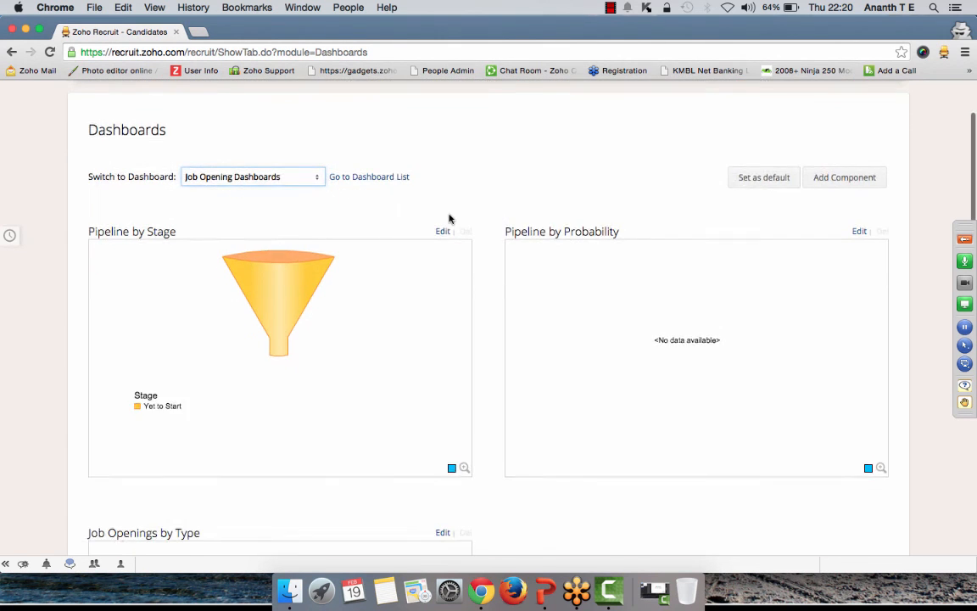
{"action": "scroll", "coordinate": [449, 219], "scroll_direction": "down", "scroll_amount": 2}
{"action": "scroll", "coordinate": [506, 309], "scroll_direction": "down", "scroll_amount": 5}
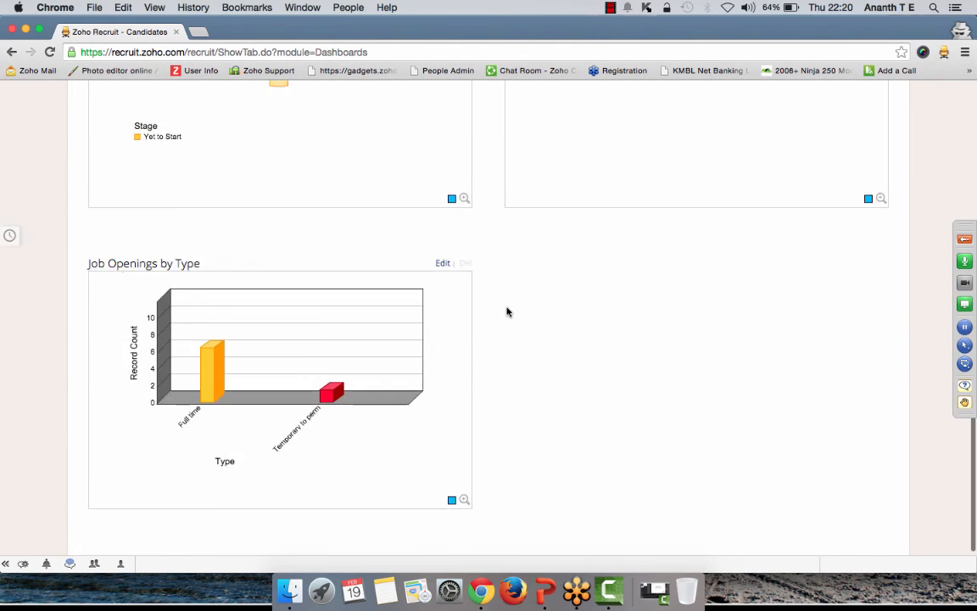
{"action": "scroll", "coordinate": [507, 312], "scroll_direction": "up", "scroll_amount": 10}
Switch to the Client and Contact Dashboards and review the Sales By Client and Clients by Industry components.
{"action": "left_click", "coordinate": [289, 230]}
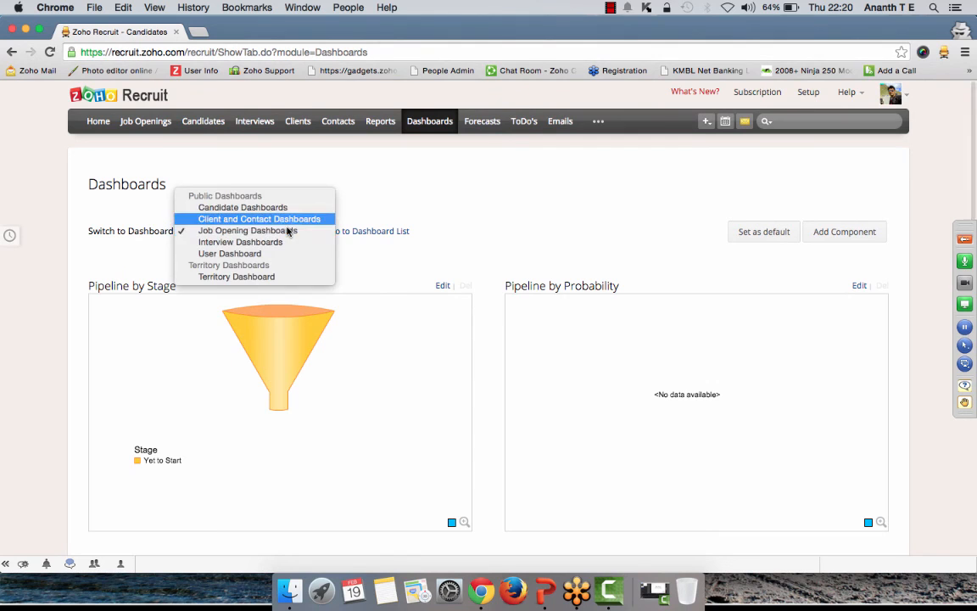
{"action": "left_click", "coordinate": [283, 219]}
{"action": "scroll", "coordinate": [497, 238], "scroll_direction": "down", "scroll_amount": 1}
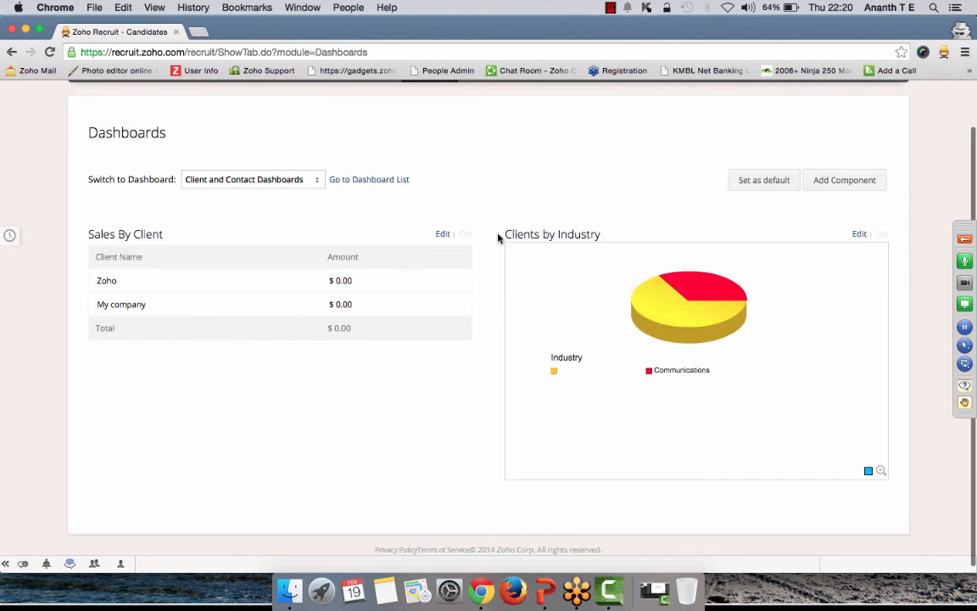
{"action": "scroll", "coordinate": [678, 297], "scroll_direction": "up", "scroll_amount": 1}
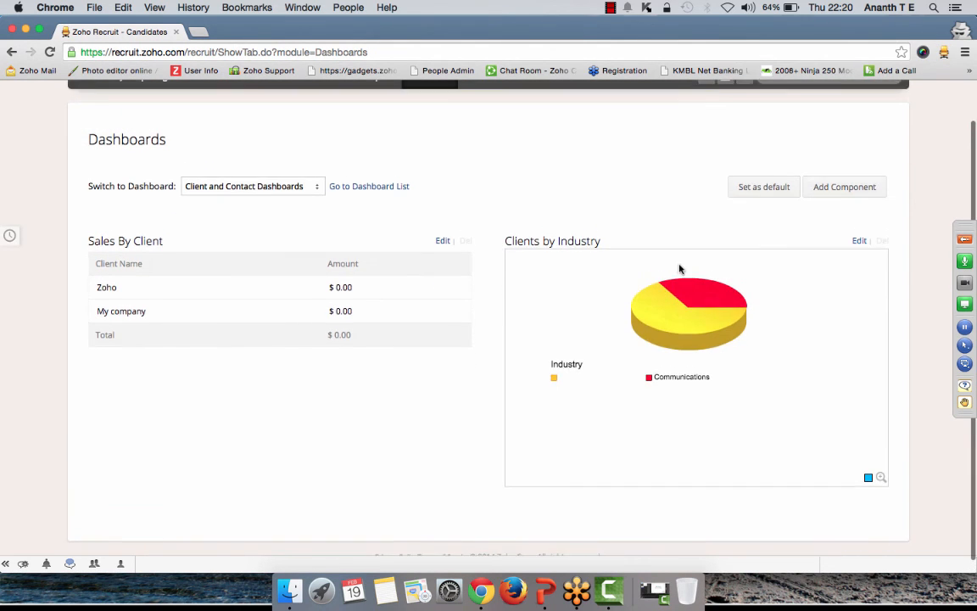
Go to the reports list and expand the Candidate Reports folder to browse its reports.
{"action": "left_click", "coordinate": [381, 121]}
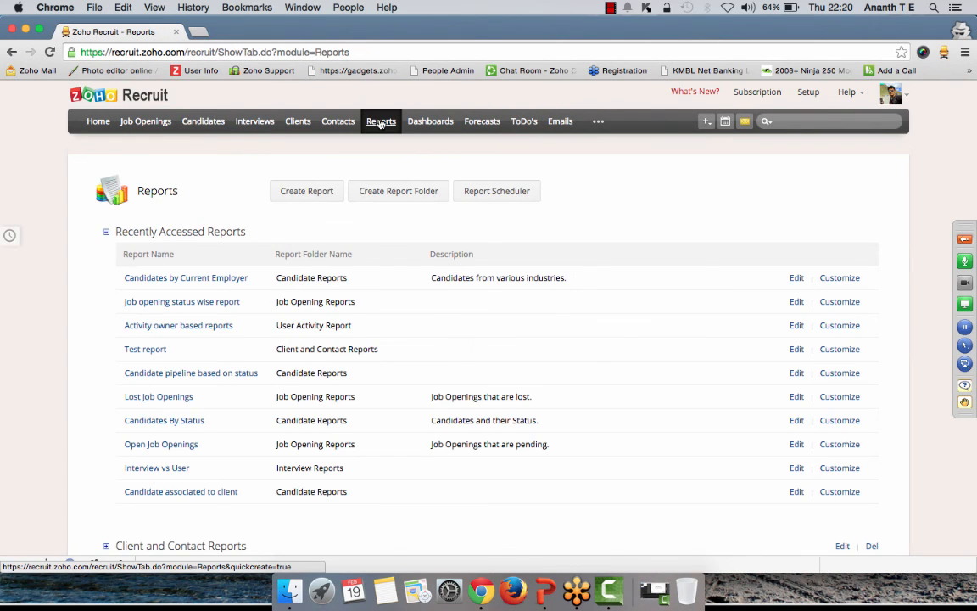
{"action": "scroll", "coordinate": [365, 335], "scroll_direction": "down", "scroll_amount": 5}
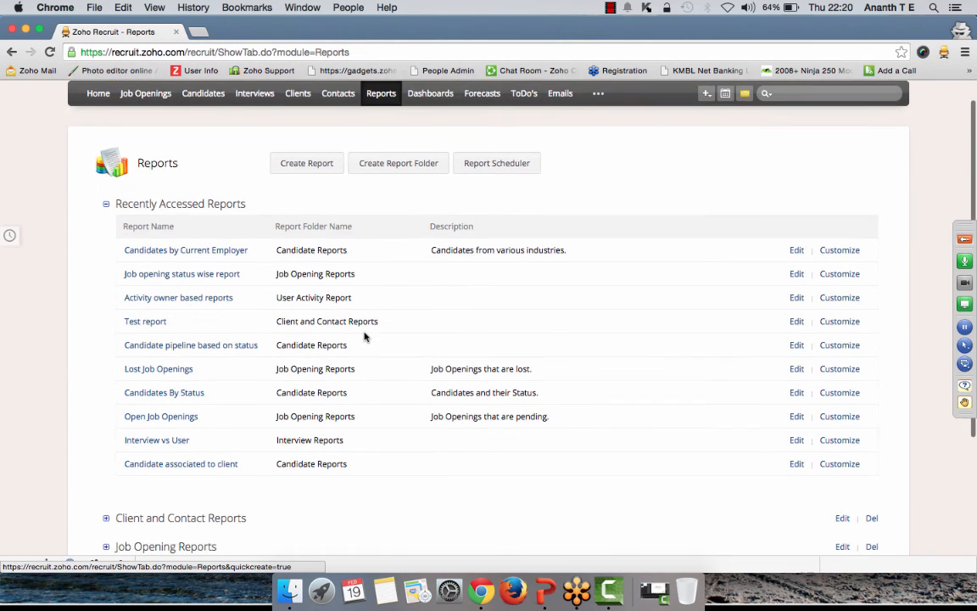
{"action": "scroll", "coordinate": [364, 336], "scroll_direction": "down", "scroll_amount": 1}
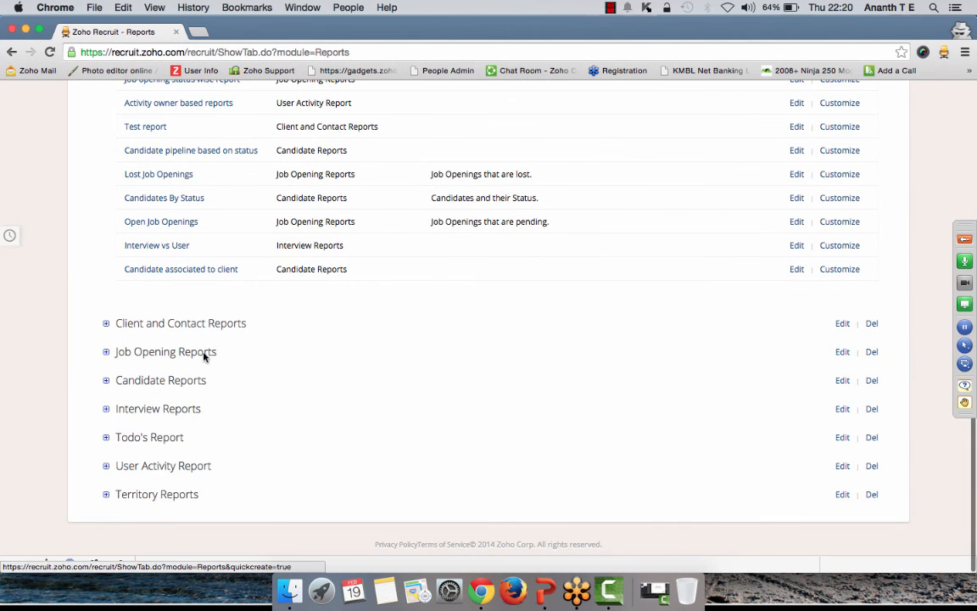
{"action": "left_click", "coordinate": [168, 378]}
{"action": "scroll", "coordinate": [329, 363], "scroll_direction": "down", "scroll_amount": 4}
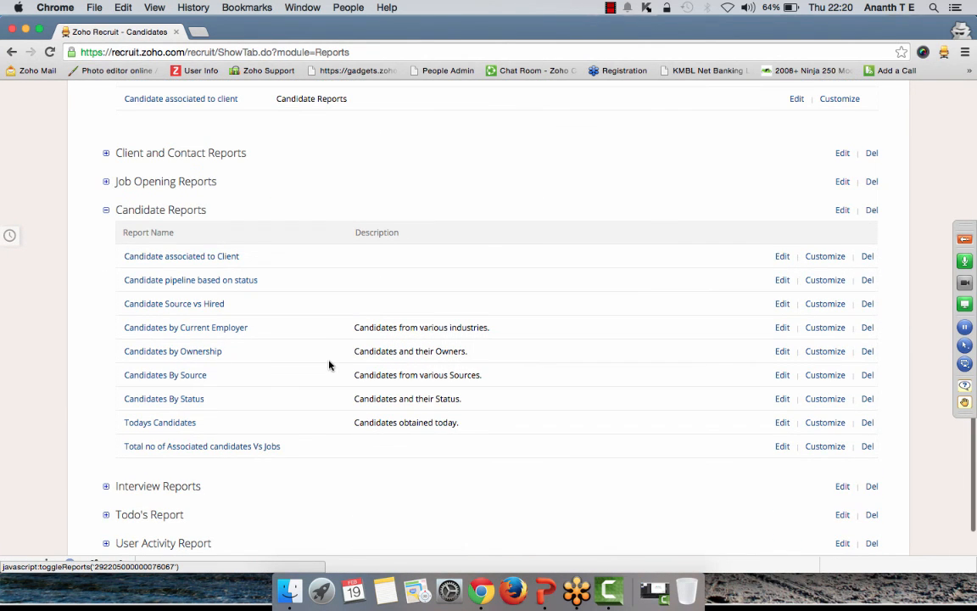
Run the Candidate associated to Client report and highlight the Hired row under the Bilingual Port Dispatcher posting.
{"action": "left_click", "coordinate": [199, 258]}
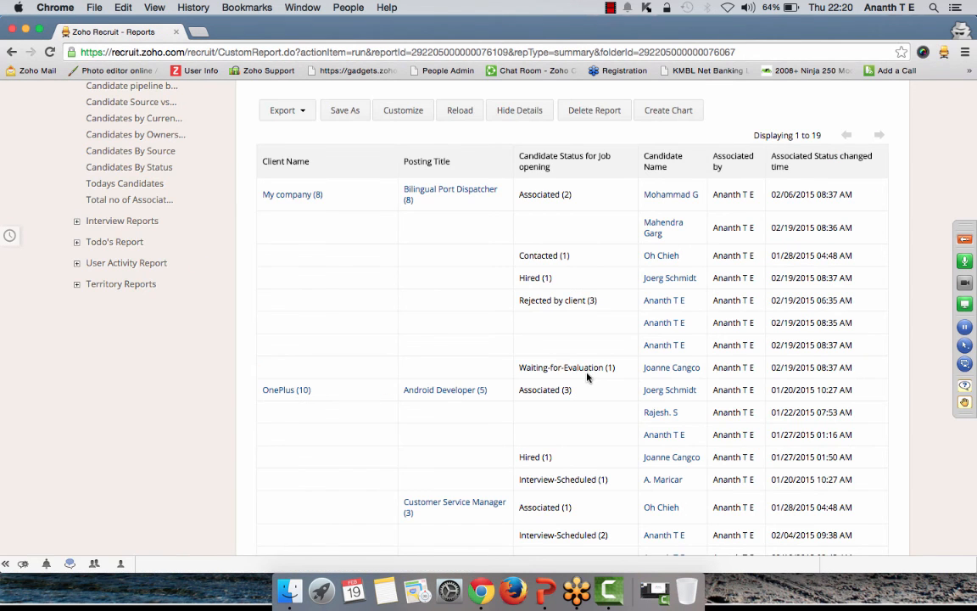
{"action": "scroll", "coordinate": [585, 376], "scroll_direction": "up", "scroll_amount": 1}
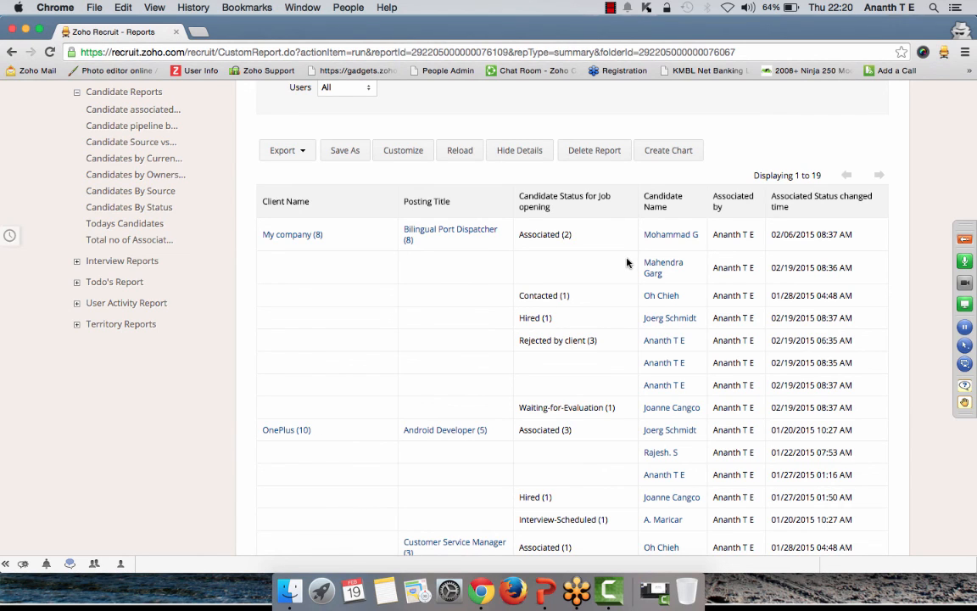
{"action": "left_click_drag", "start_coordinate": [866, 319], "coordinate": [514, 319]}
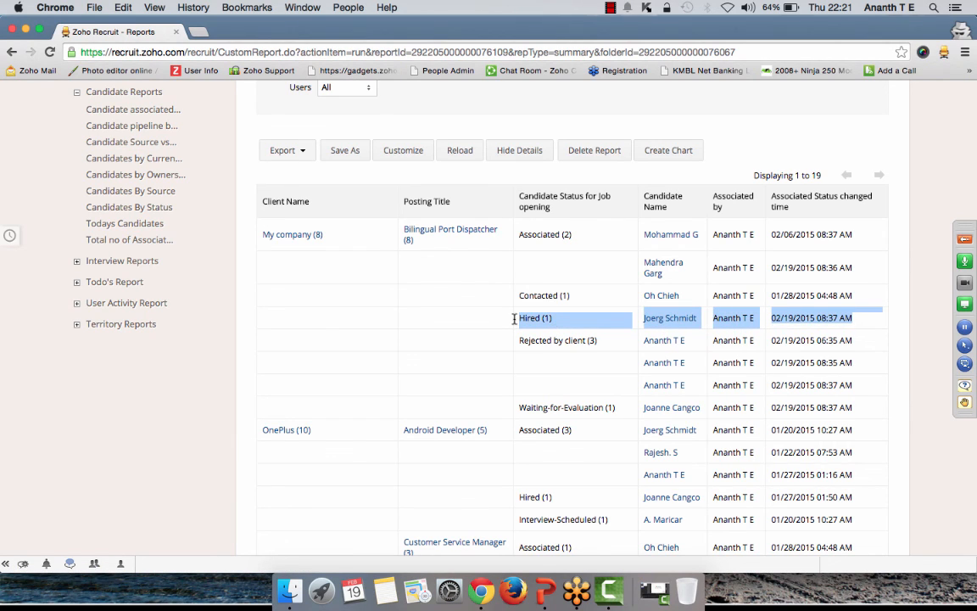
Clear the row highlight and review the Candidate associated to Client report's export formats, filter options and candidate rows.
{"action": "left_click", "coordinate": [839, 329]}
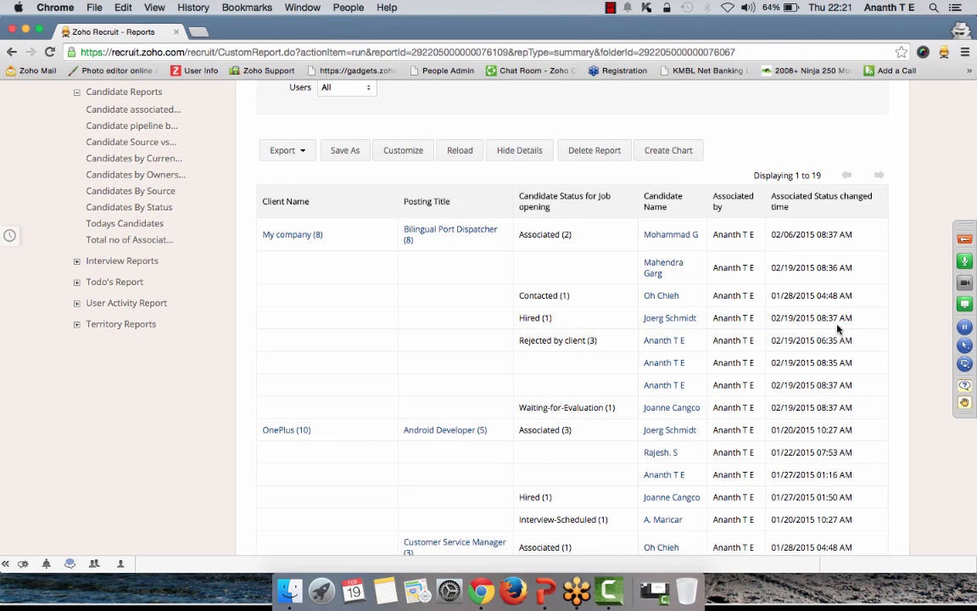
{"action": "left_click", "coordinate": [284, 151]}
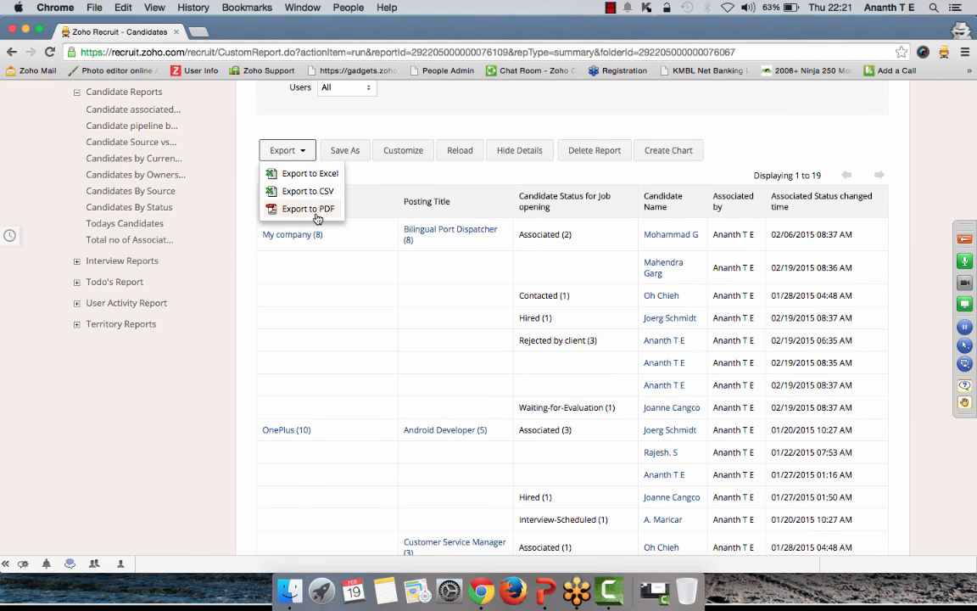
{"action": "scroll", "coordinate": [316, 219], "scroll_direction": "up", "scroll_amount": 1}
{"action": "scroll", "coordinate": [315, 219], "scroll_direction": "up", "scroll_amount": 2}
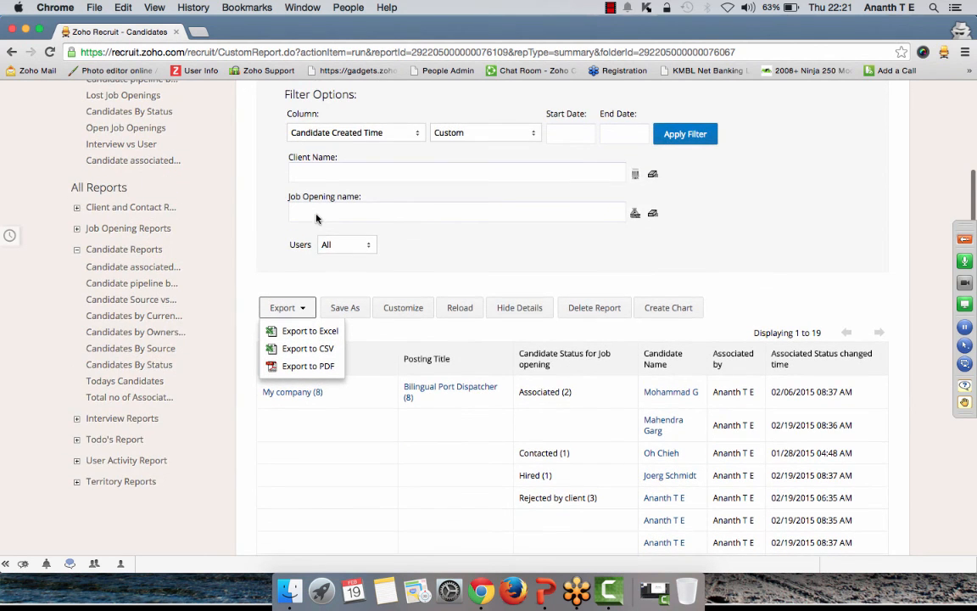
{"action": "scroll", "coordinate": [634, 223], "scroll_direction": "up", "scroll_amount": 1}
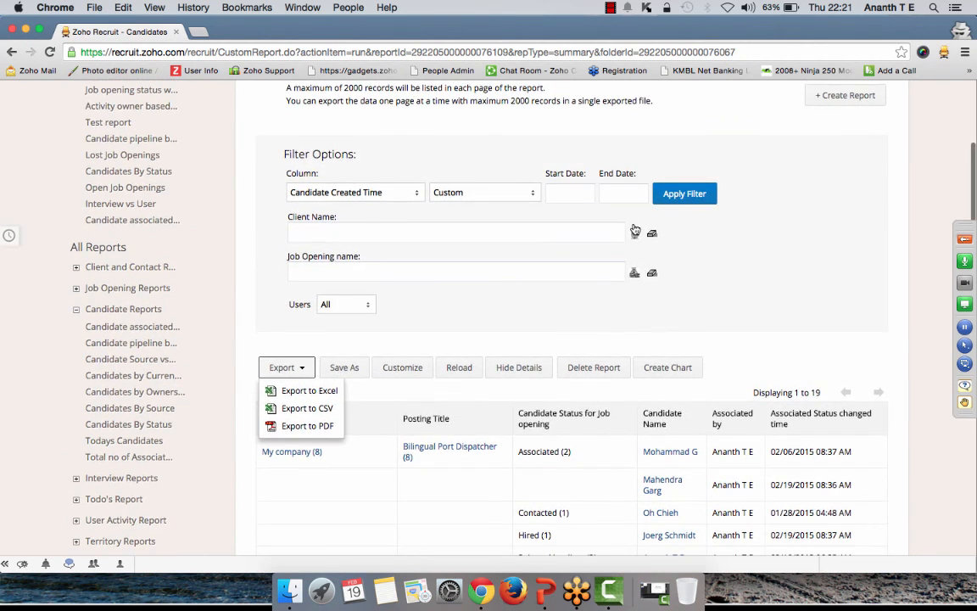
{"action": "left_click", "coordinate": [794, 228]}
{"action": "scroll", "coordinate": [793, 227], "scroll_direction": "down", "scroll_amount": 2}
{"action": "scroll", "coordinate": [793, 227], "scroll_direction": "down", "scroll_amount": 4}
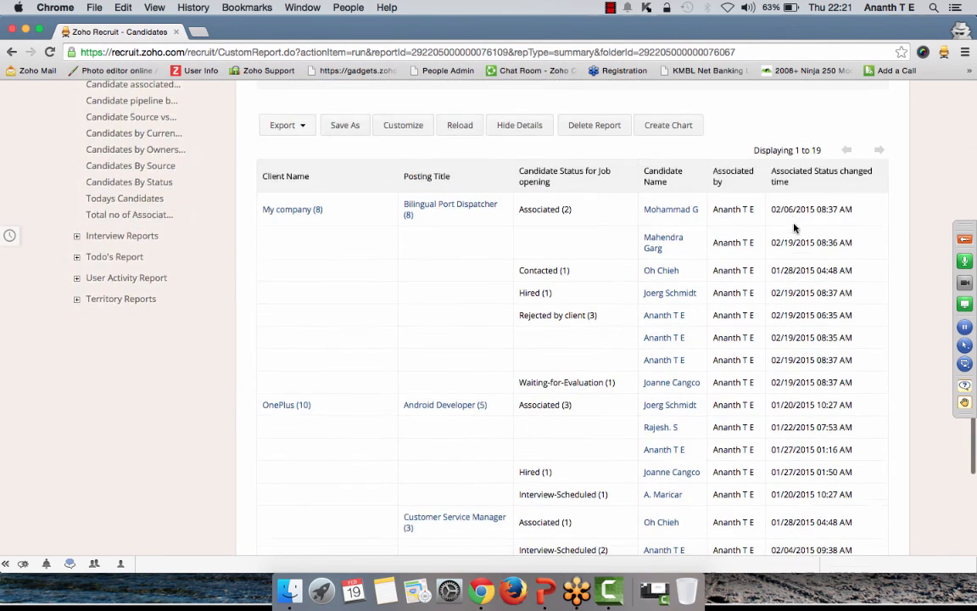
{"action": "scroll", "coordinate": [793, 228], "scroll_direction": "up", "scroll_amount": 7}
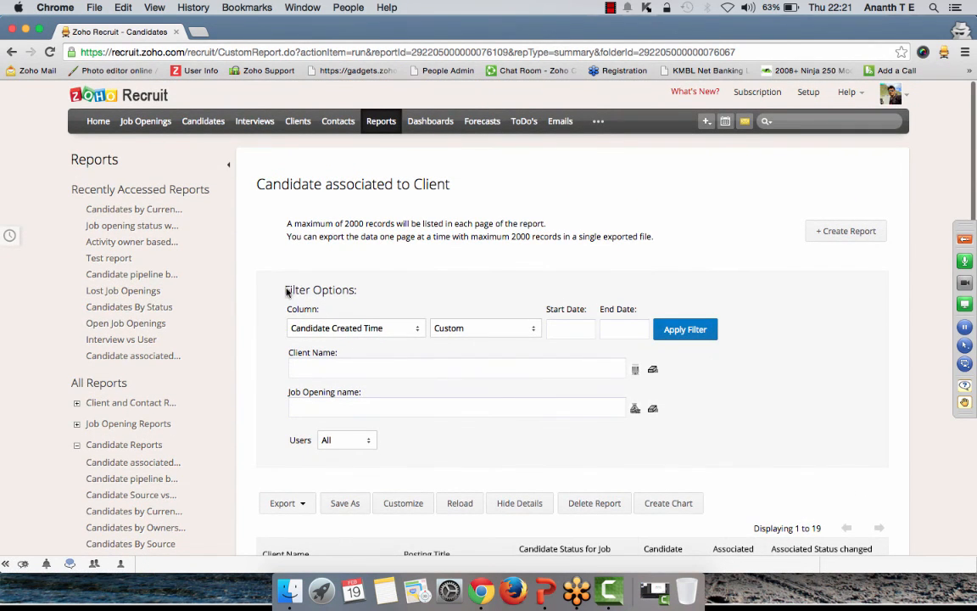
Run the recently accessed Job opening status wise report and review its status chart and job opening table.
{"action": "left_click", "coordinate": [145, 230]}
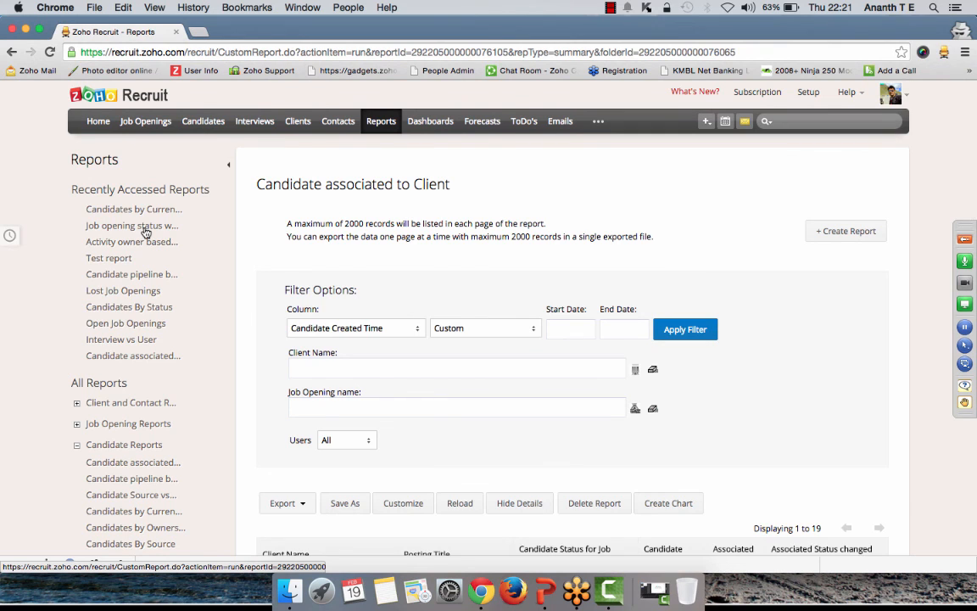
{"action": "scroll", "coordinate": [363, 263], "scroll_direction": "down", "scroll_amount": 4}
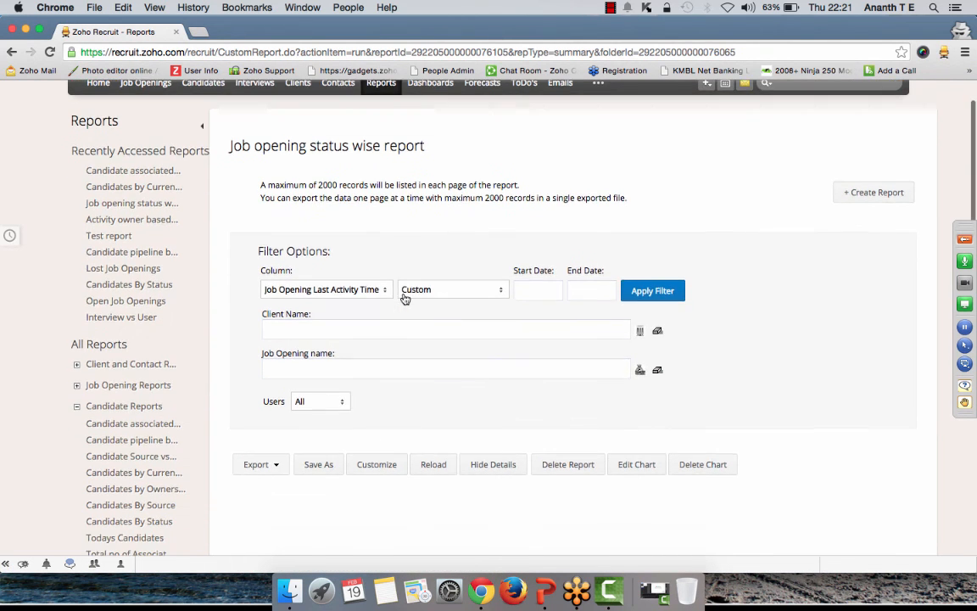
{"action": "scroll", "coordinate": [504, 328], "scroll_direction": "down", "scroll_amount": 8}
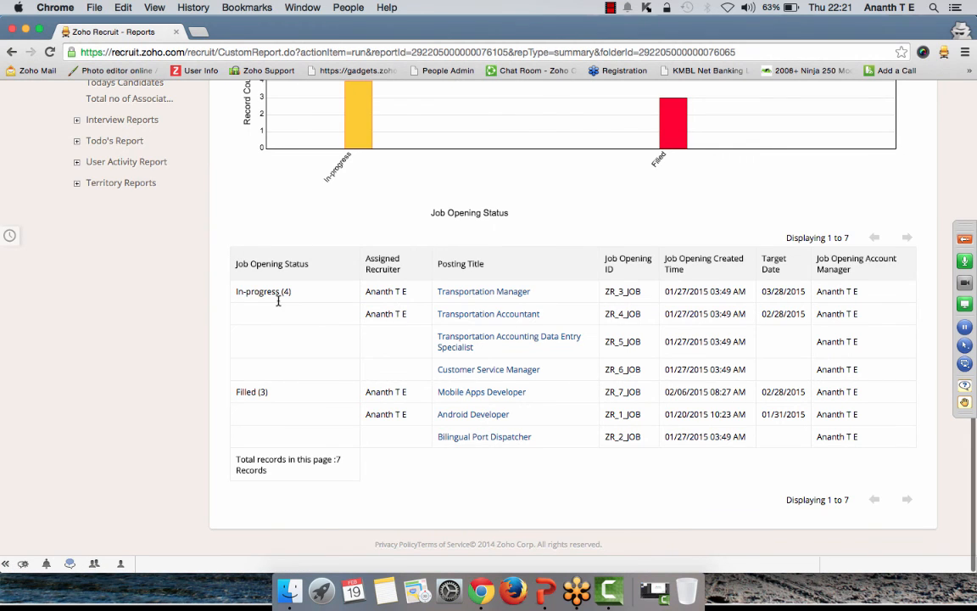
{"action": "scroll", "coordinate": [238, 295], "scroll_direction": "up", "scroll_amount": 1}
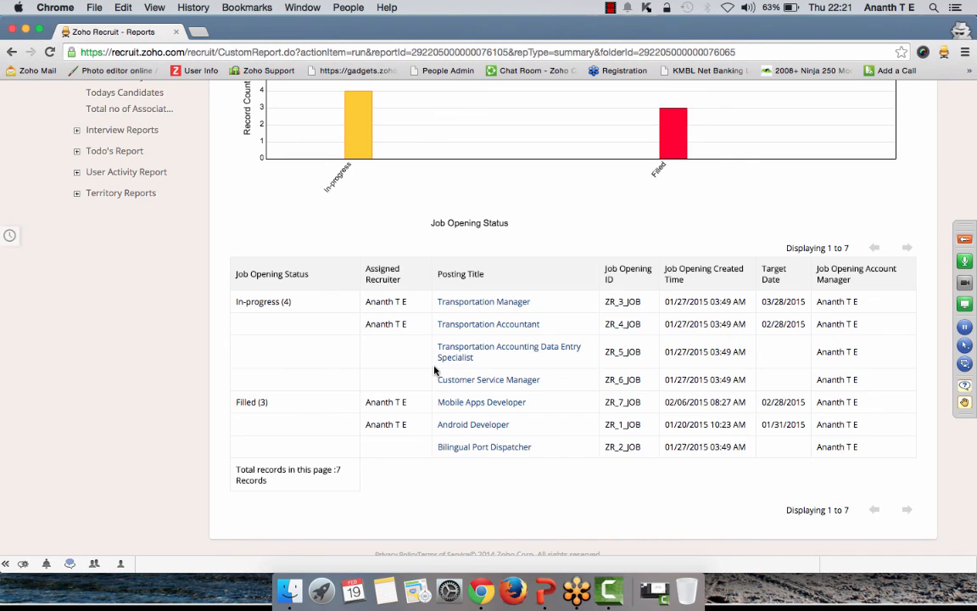
{"action": "scroll", "coordinate": [435, 367], "scroll_direction": "up", "scroll_amount": 5}
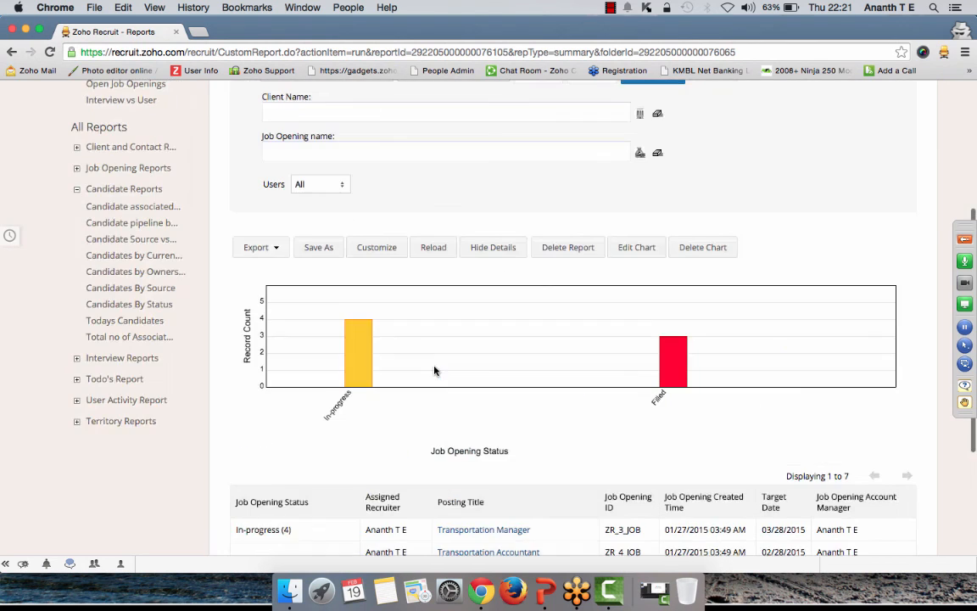
Export the Job opening status wise report as a PDF file.
{"action": "left_click", "coordinate": [276, 253]}
{"action": "left_click", "coordinate": [291, 307]}
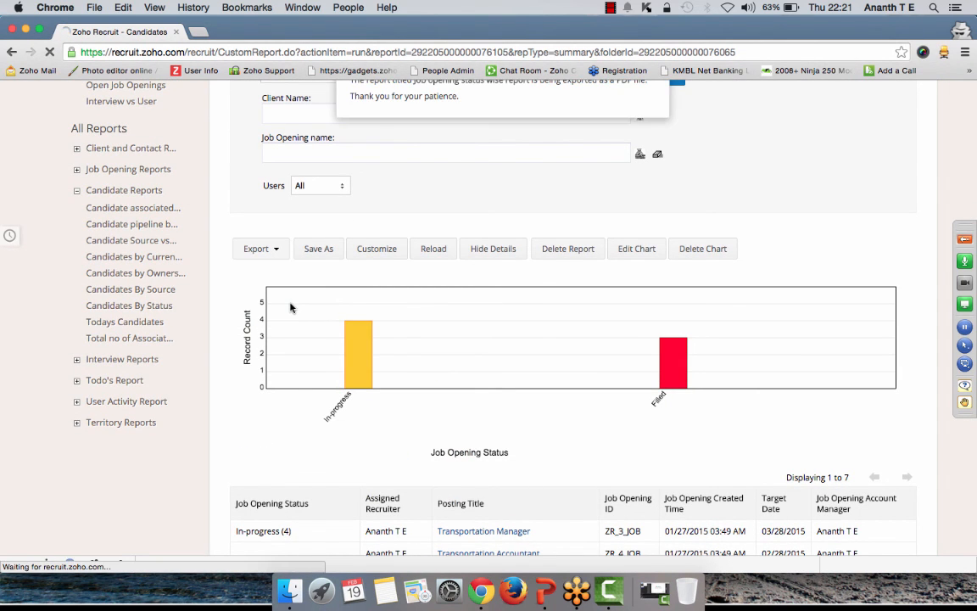
{"action": "scroll", "coordinate": [291, 307], "scroll_direction": "up", "scroll_amount": 4}
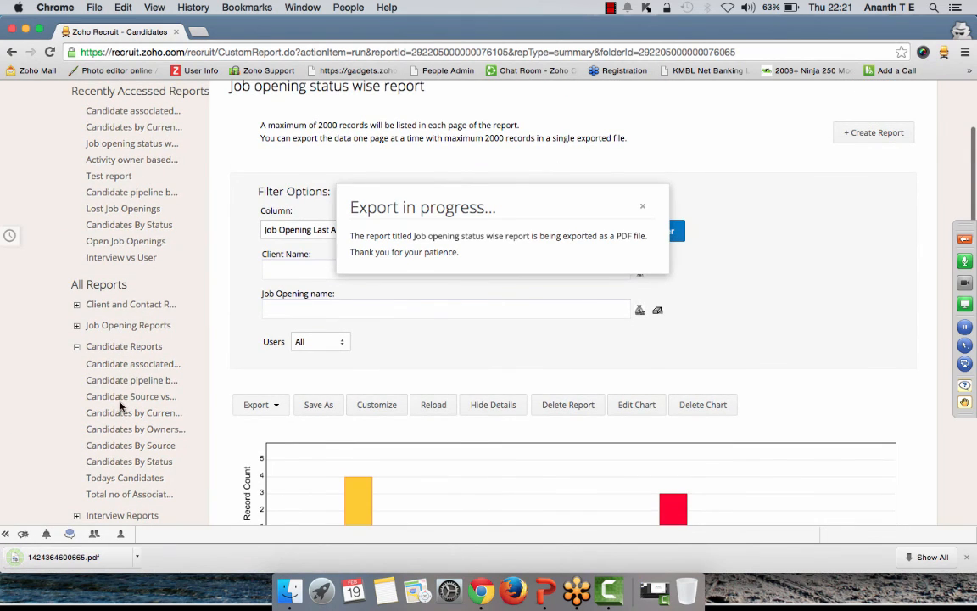
Open the downloaded PDF, highlight the time in its Generated On line, and close the file.
{"action": "left_click", "coordinate": [71, 556]}
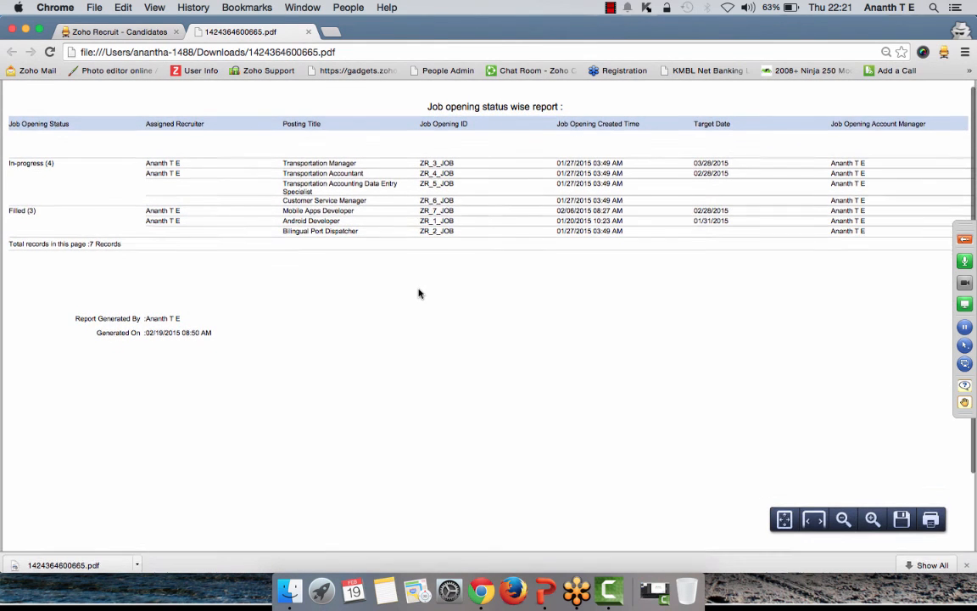
{"action": "left_click_drag", "start_coordinate": [182, 331], "coordinate": [254, 331]}
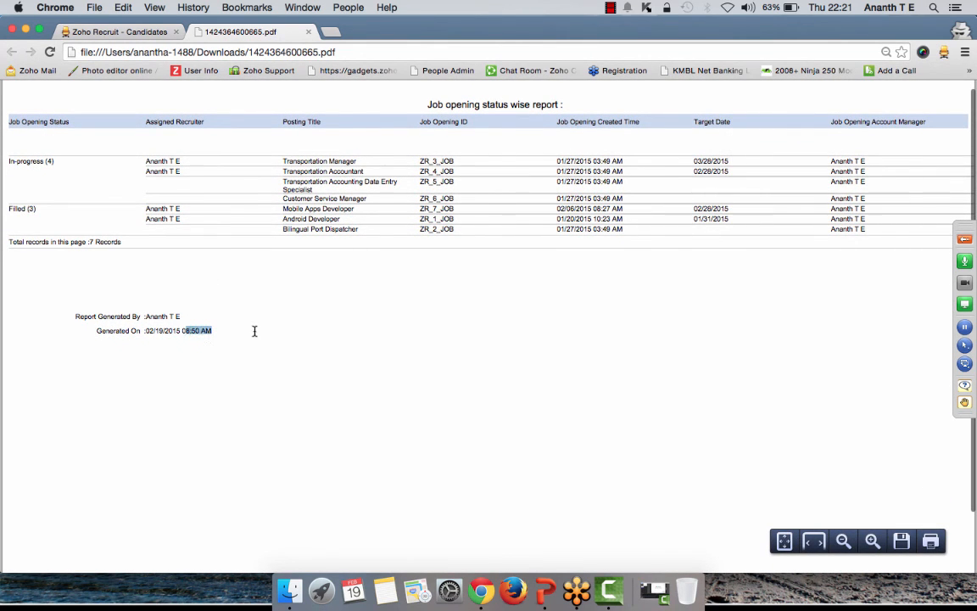
{"action": "left_click", "coordinate": [308, 31]}
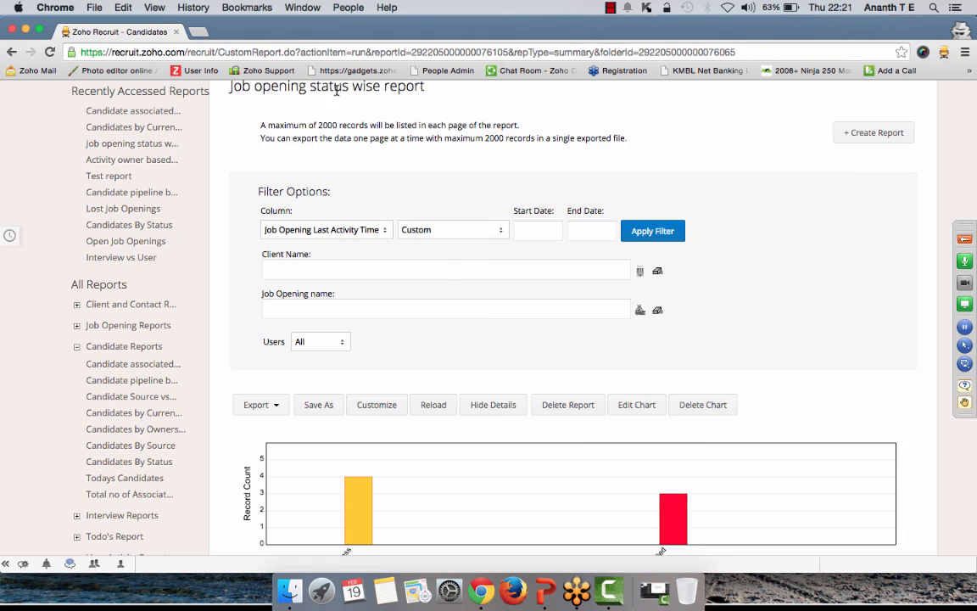
Start a new report on the Candidates module with Interviews as the related module and continue to its setup.
{"action": "scroll", "coordinate": [444, 272], "scroll_direction": "down", "scroll_amount": 7}
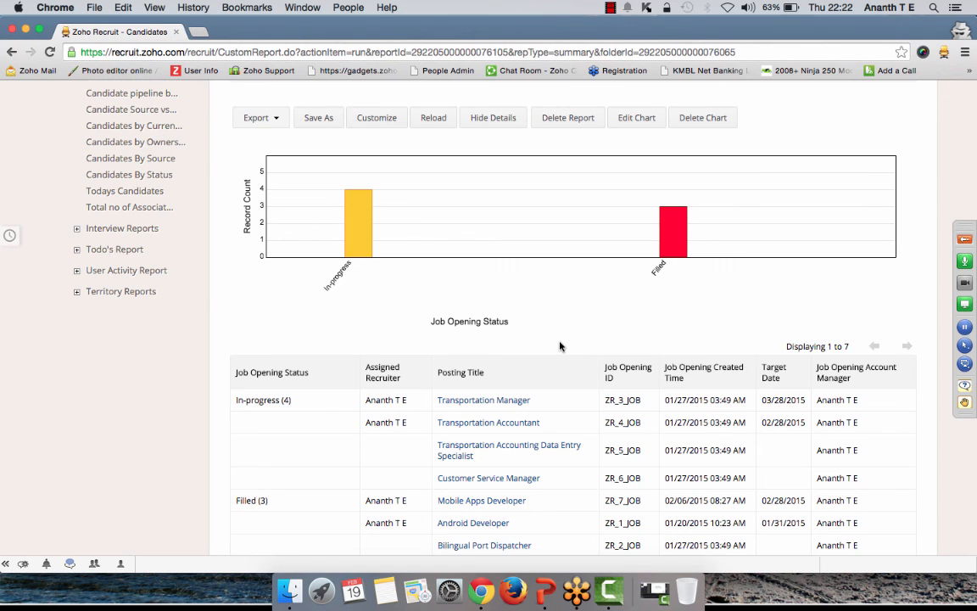
{"action": "scroll", "coordinate": [560, 346], "scroll_direction": "up", "scroll_amount": 5}
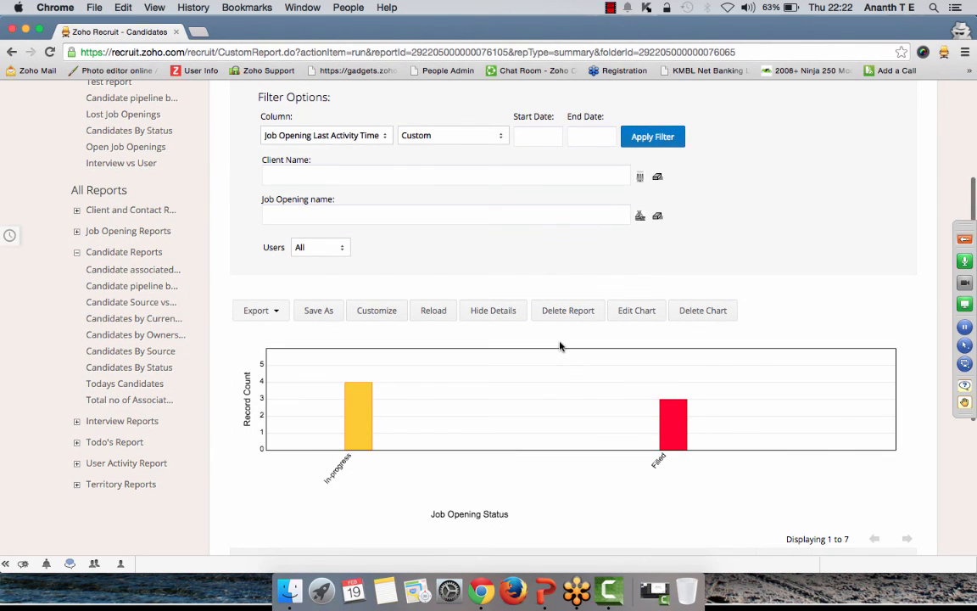
{"action": "scroll", "coordinate": [560, 346], "scroll_direction": "up", "scroll_amount": 1}
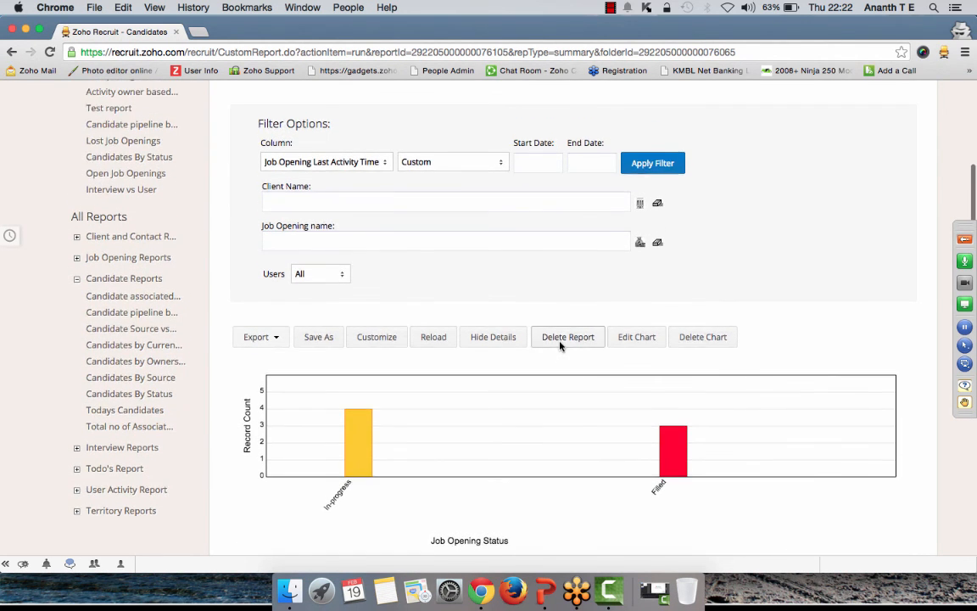
{"action": "scroll", "coordinate": [760, 257], "scroll_direction": "up", "scroll_amount": 3}
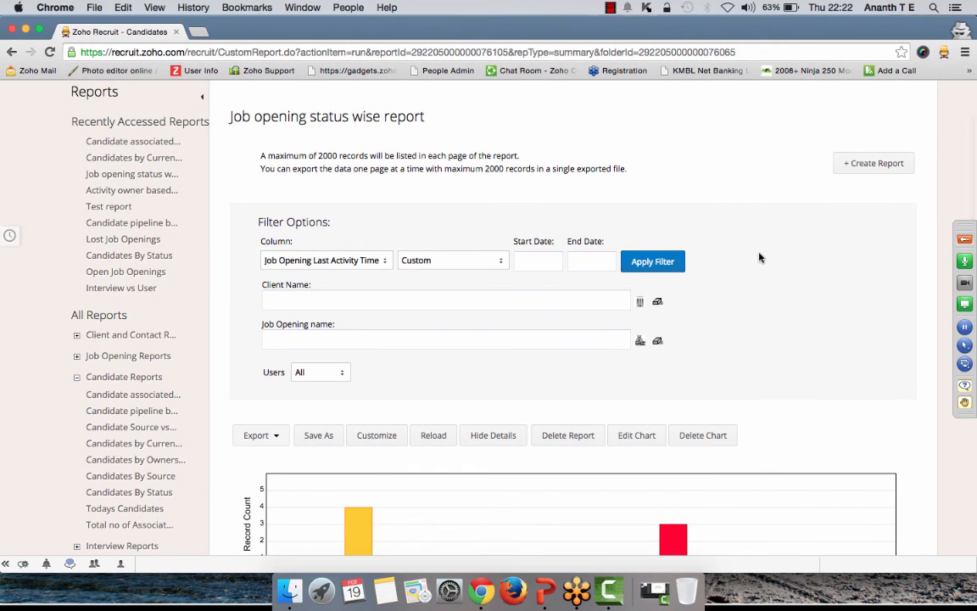
{"action": "left_click", "coordinate": [855, 162]}
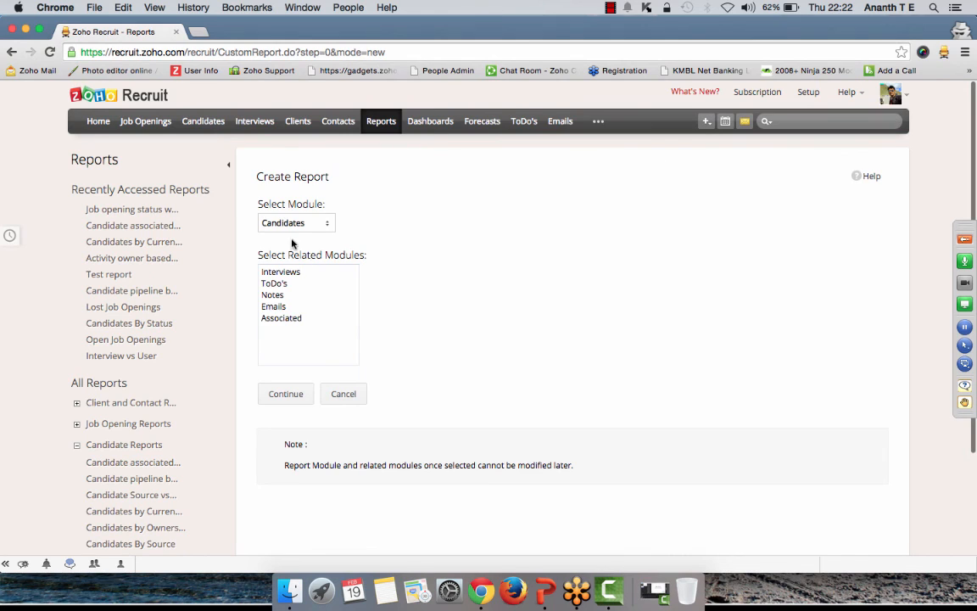
{"action": "left_click", "coordinate": [293, 226]}
{"action": "left_click", "coordinate": [293, 226]}
{"action": "left_click", "coordinate": [296, 272]}
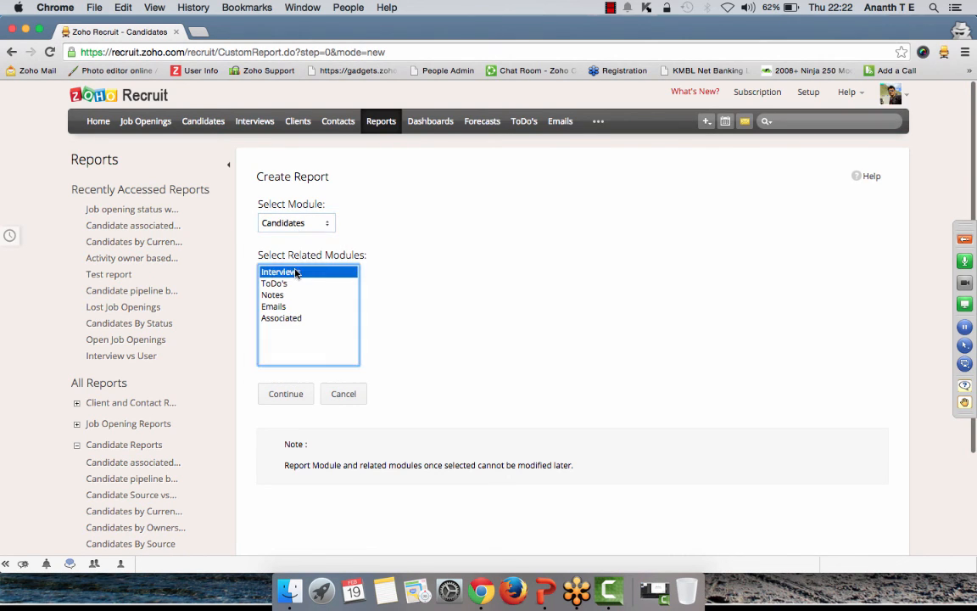
{"action": "left_click", "coordinate": [293, 395]}
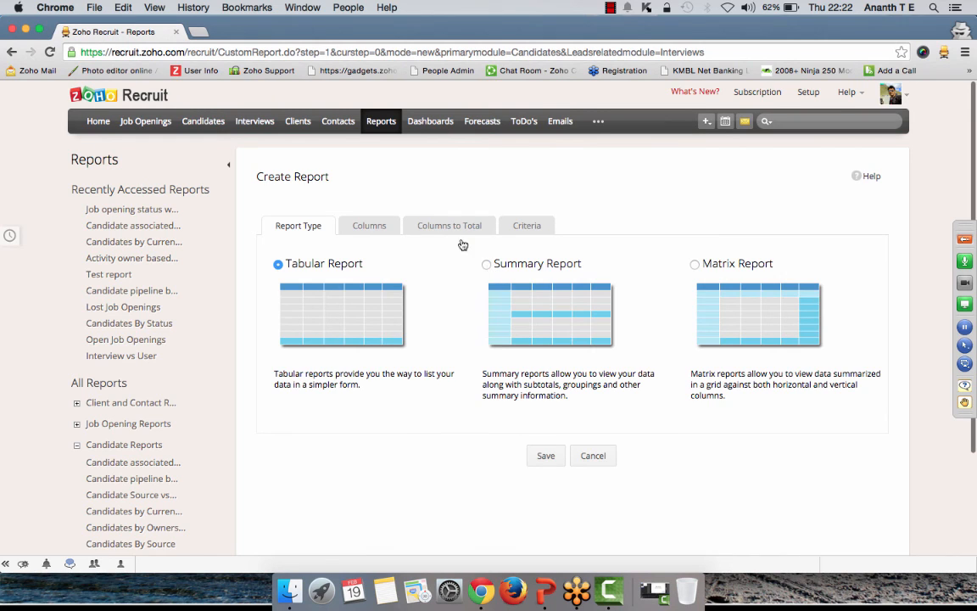
Add the First Name and Last Name columns to the new report.
{"action": "left_click", "coordinate": [383, 226]}
{"action": "scroll", "coordinate": [374, 357], "scroll_direction": "down", "scroll_amount": 3}
{"action": "scroll", "coordinate": [381, 322], "scroll_direction": "up", "scroll_amount": 4}
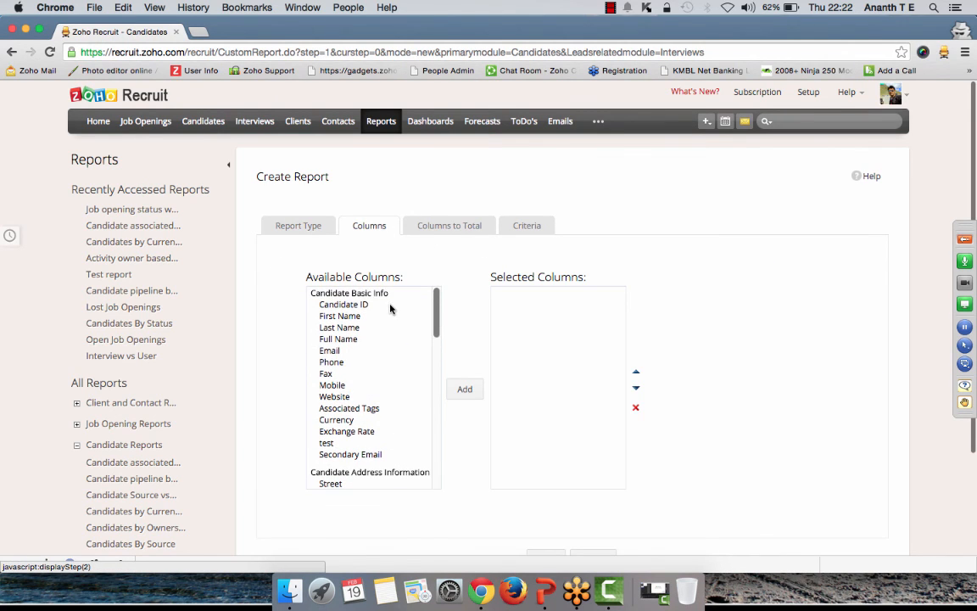
{"action": "left_click", "coordinate": [364, 315]}
{"action": "left_click", "coordinate": [366, 327], "text": "shift"}
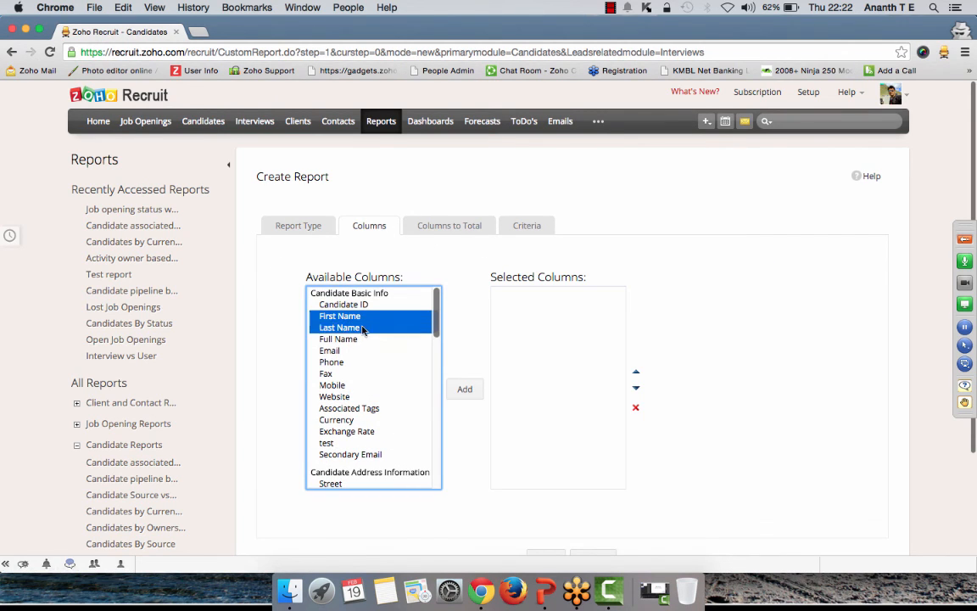
{"action": "left_click", "coordinate": [464, 389]}
Add the Experience in Years column from the candidate professional details to the report.
{"action": "left_click", "coordinate": [361, 408]}
{"action": "scroll", "coordinate": [366, 412], "scroll_direction": "down", "scroll_amount": 1}
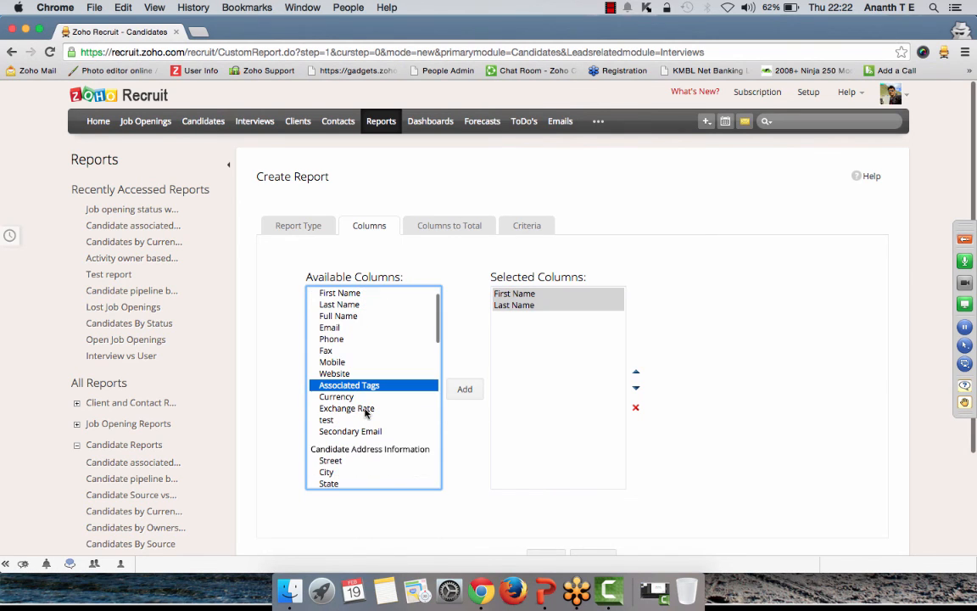
{"action": "left_click", "coordinate": [365, 409]}
{"action": "key", "text": "e"}
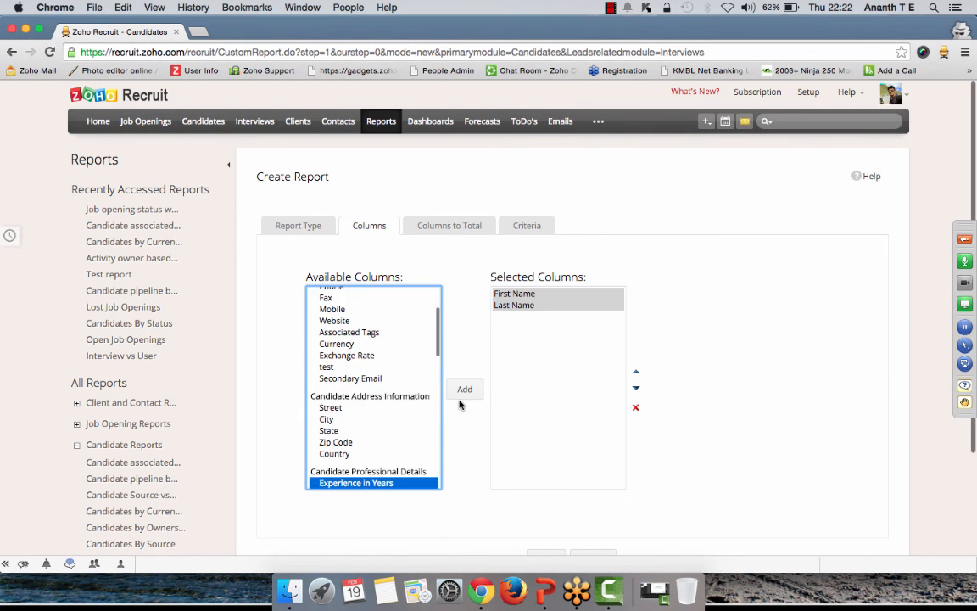
{"action": "scroll", "coordinate": [429, 438], "scroll_direction": "down", "scroll_amount": 1}
{"action": "left_click", "coordinate": [465, 389]}
Add the Interview Owner, Interview Name and Interviewer columns from the interview information to the report.
{"action": "scroll", "coordinate": [387, 438], "scroll_direction": "down", "scroll_amount": 3}
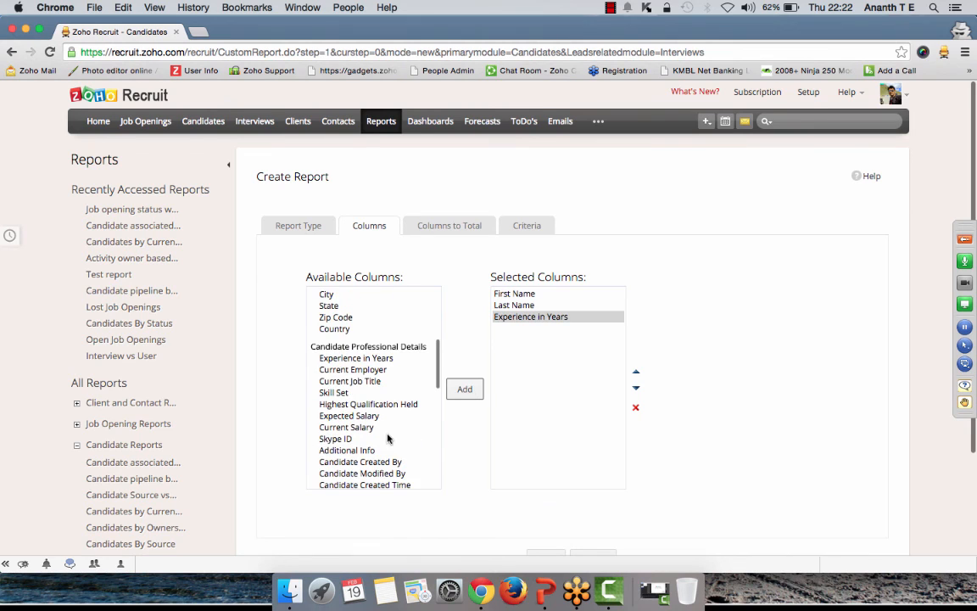
{"action": "scroll", "coordinate": [377, 416], "scroll_direction": "down", "scroll_amount": 5}
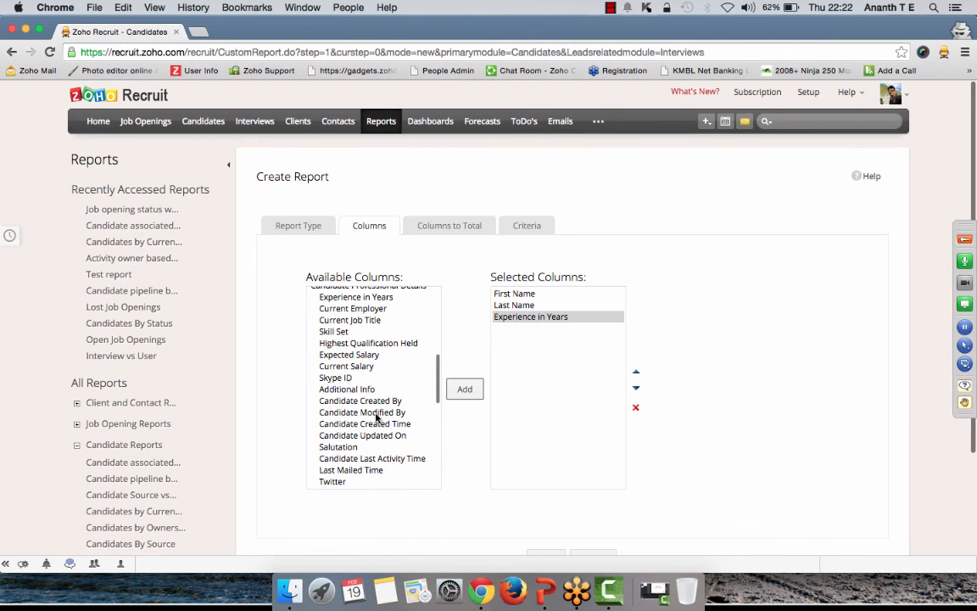
{"action": "scroll", "coordinate": [376, 417], "scroll_direction": "down", "scroll_amount": 8}
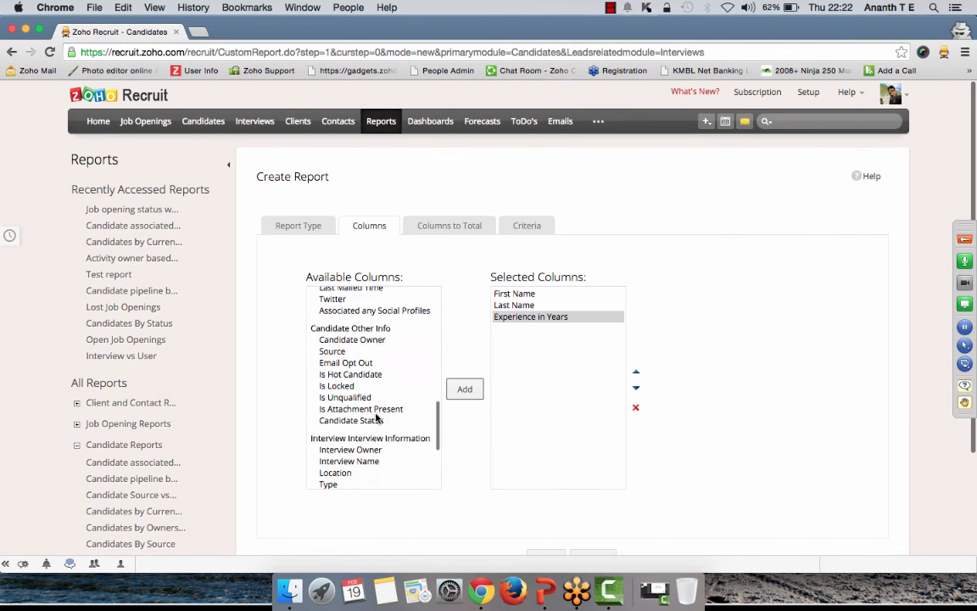
{"action": "scroll", "coordinate": [376, 417], "scroll_direction": "down", "scroll_amount": 3}
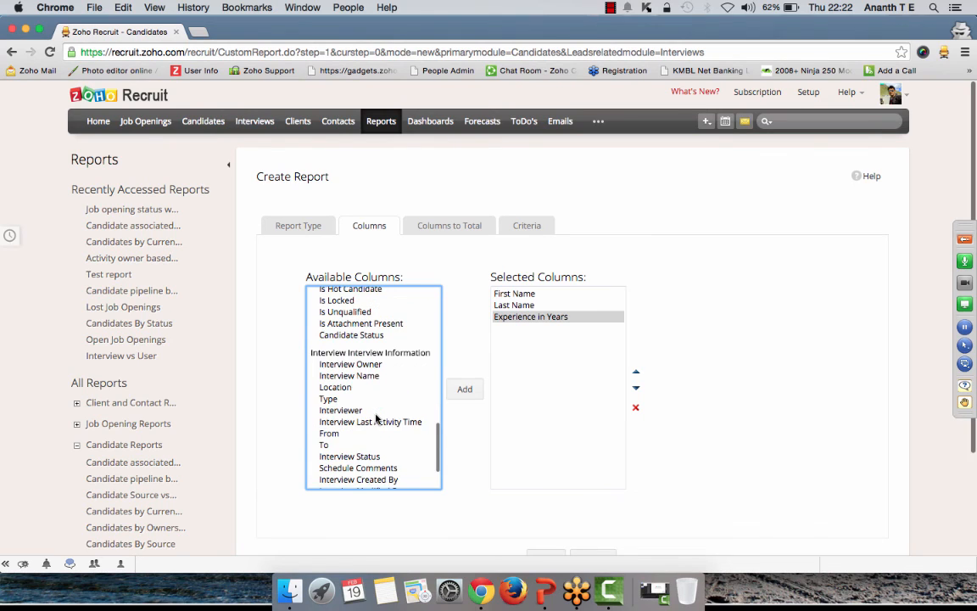
{"action": "left_click", "coordinate": [359, 366]}
{"action": "left_click", "coordinate": [356, 376], "text": "shift"}
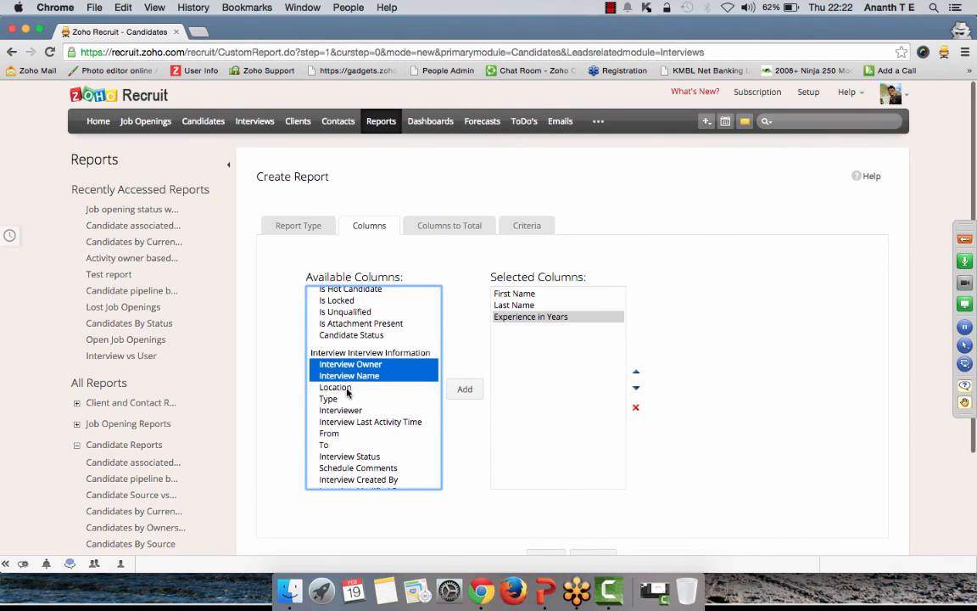
{"action": "left_click", "coordinate": [479, 396]}
{"action": "left_click", "coordinate": [352, 410]}
{"action": "left_click", "coordinate": [466, 392]}
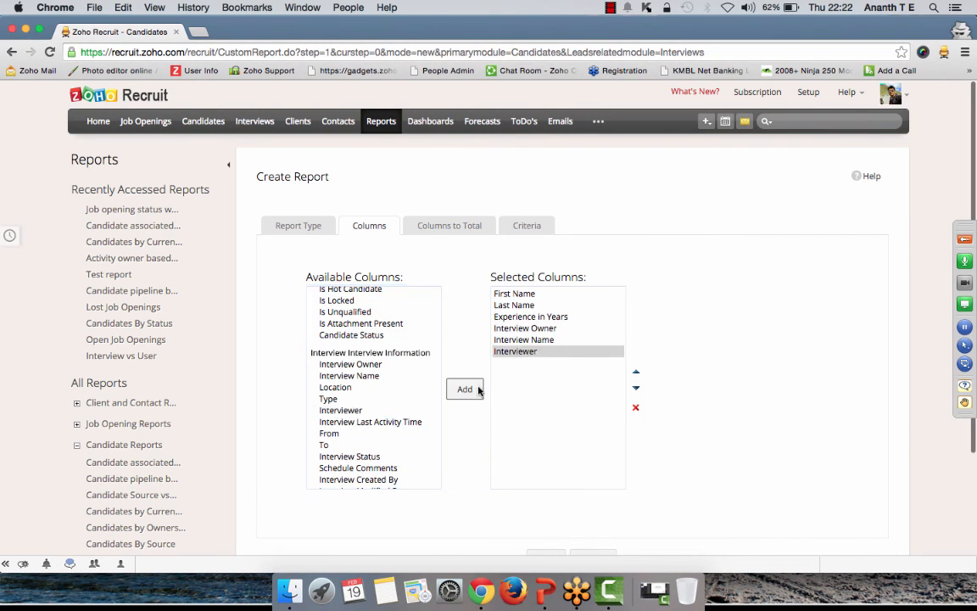
Show the Columns to Total settings of the new report.
{"action": "scroll", "coordinate": [476, 390], "scroll_direction": "down", "scroll_amount": 1}
{"action": "scroll", "coordinate": [507, 284], "scroll_direction": "down", "scroll_amount": 2}
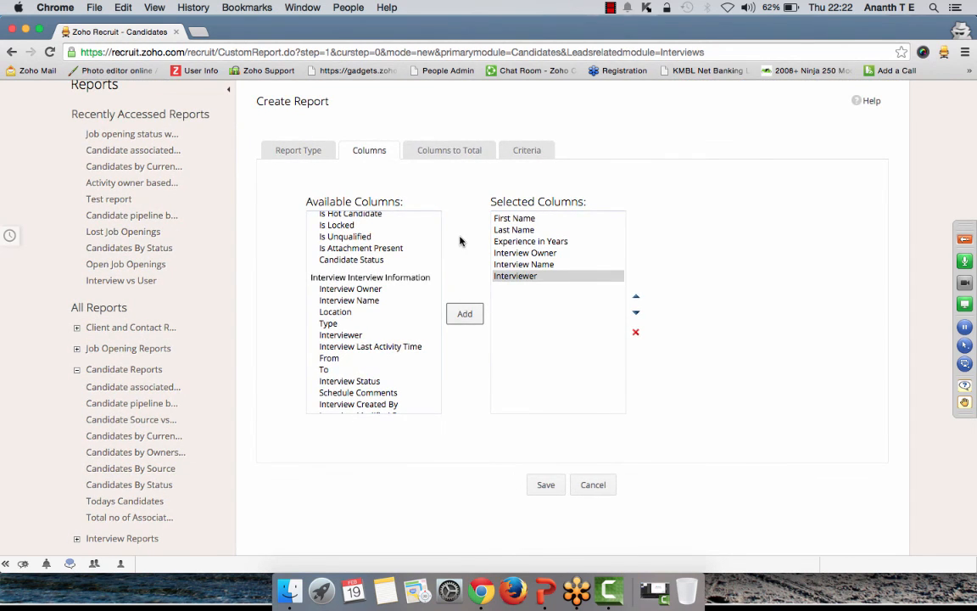
{"action": "left_click", "coordinate": [438, 152]}
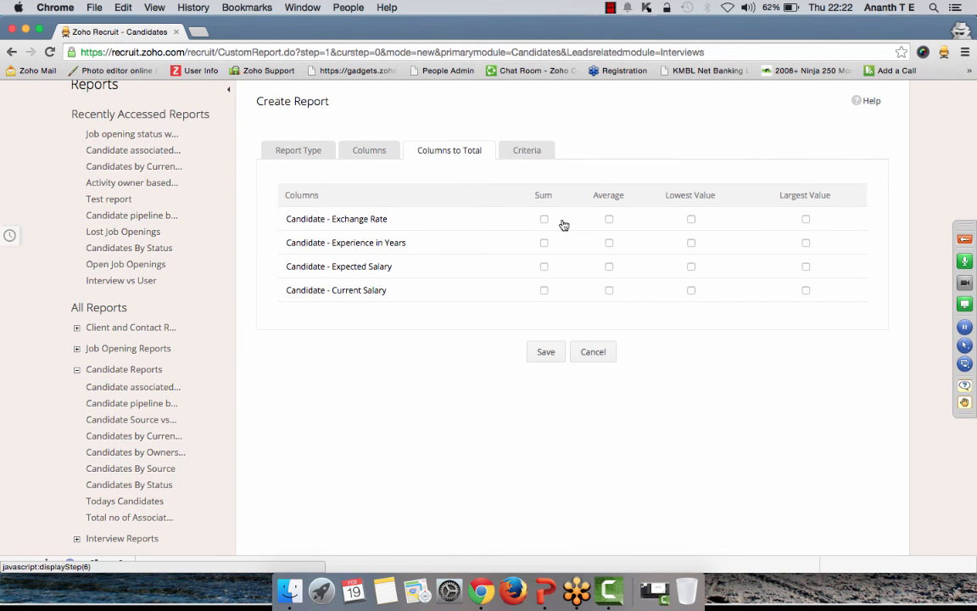
Check the report's criteria and save the report under the name test with the default filters.
{"action": "left_click", "coordinate": [515, 156]}
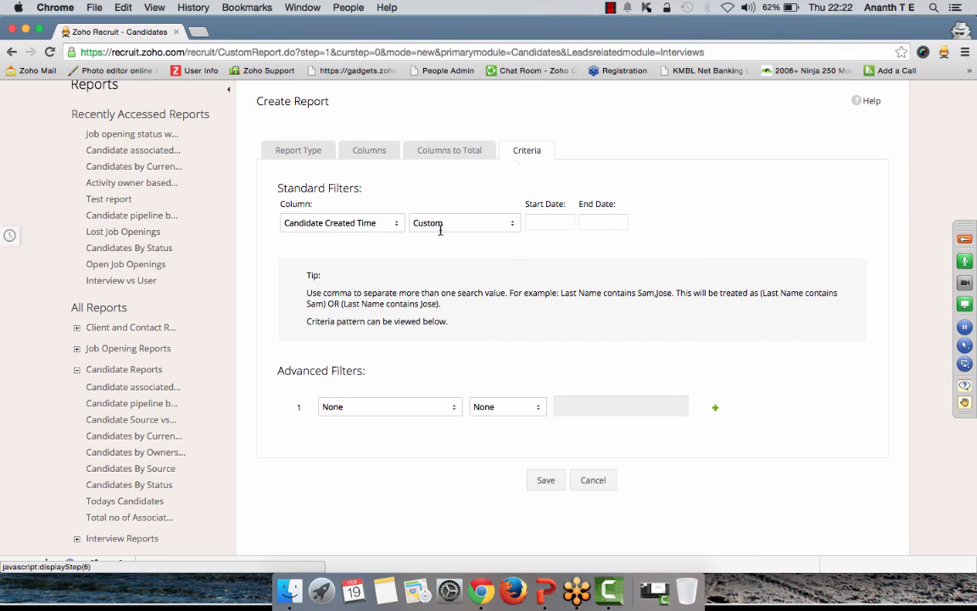
{"action": "left_click", "coordinate": [561, 480]}
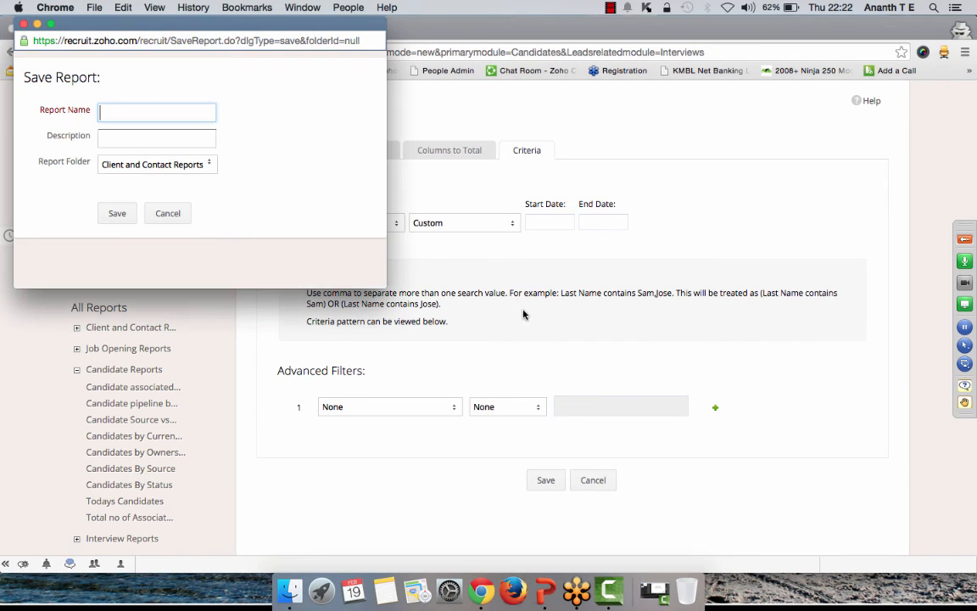
{"action": "type", "text": "test"}
{"action": "left_click", "coordinate": [121, 216]}
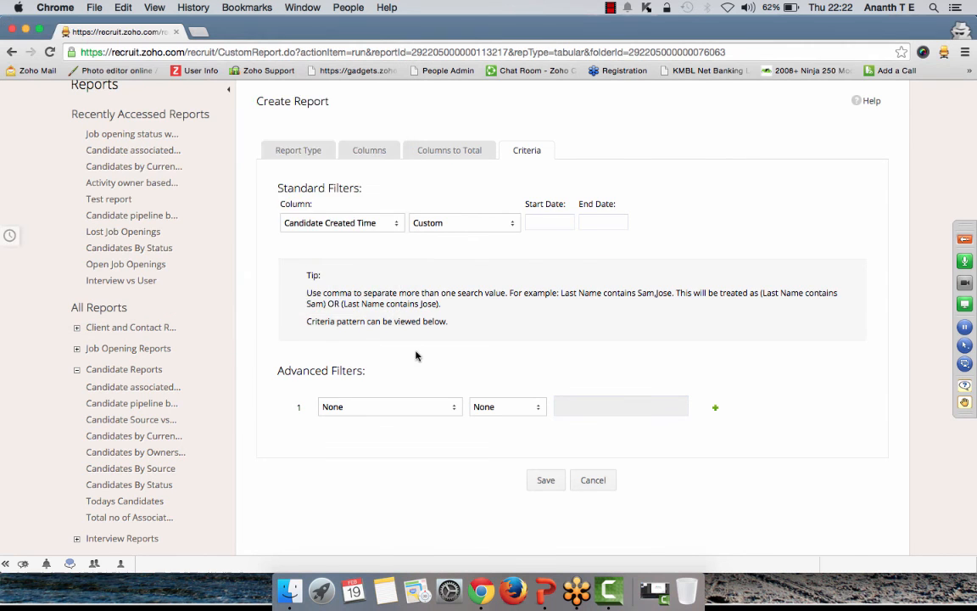
Examine the test report's candidate and interview rows, filter options and available report actions.
{"action": "scroll", "coordinate": [428, 356], "scroll_direction": "down", "scroll_amount": 4}
{"action": "scroll", "coordinate": [588, 370], "scroll_direction": "down", "scroll_amount": 2}
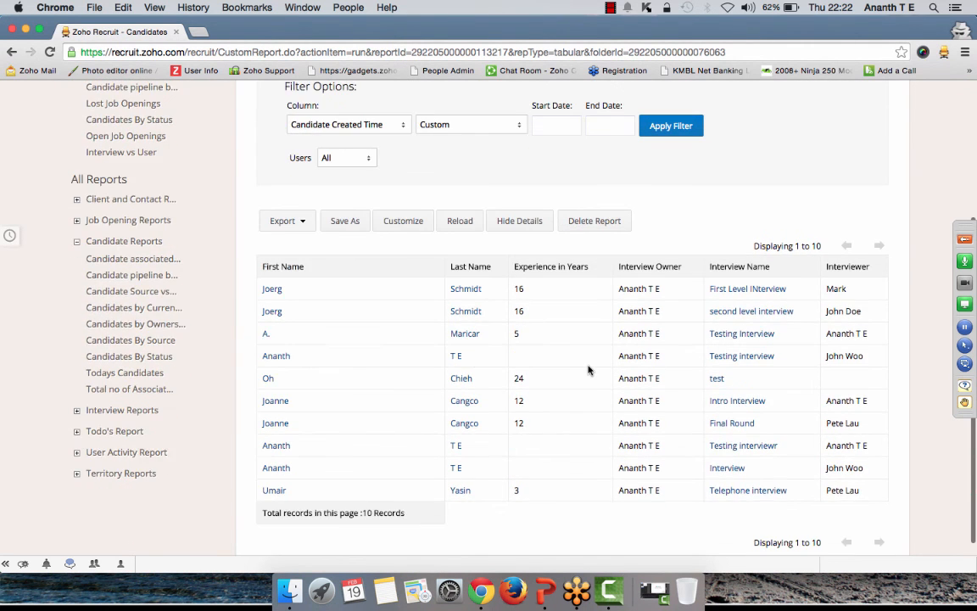
{"action": "scroll", "coordinate": [589, 371], "scroll_direction": "up", "scroll_amount": 2}
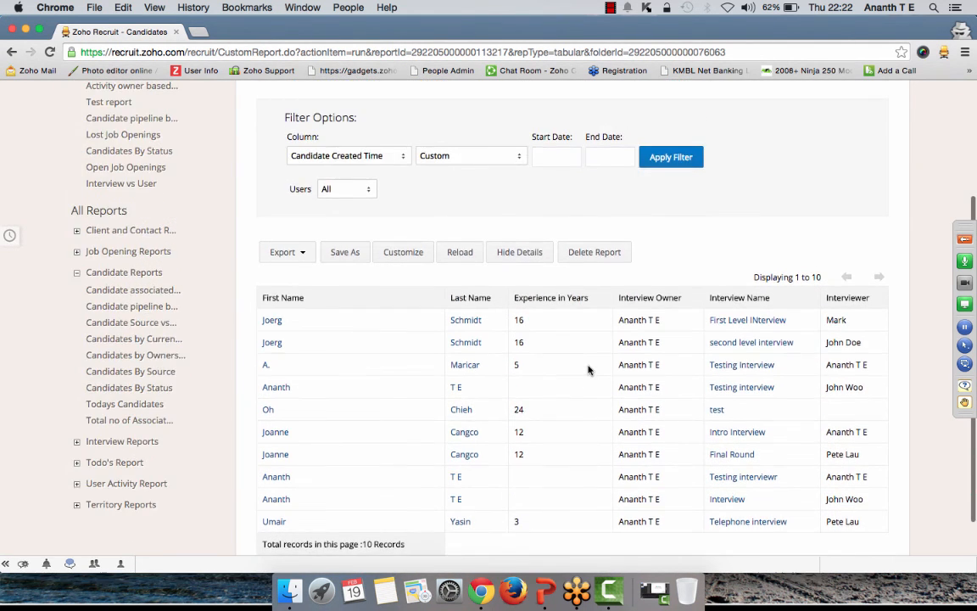
{"action": "scroll", "coordinate": [434, 212], "scroll_direction": "up", "scroll_amount": 2}
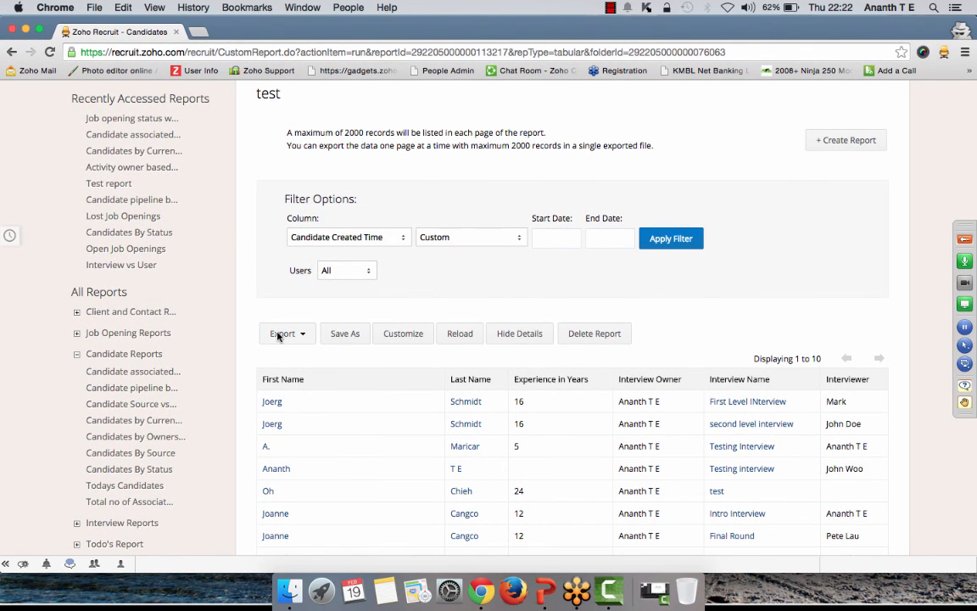
{"action": "scroll", "coordinate": [587, 404], "scroll_direction": "down", "scroll_amount": 2}
{"action": "scroll", "coordinate": [587, 404], "scroll_direction": "up", "scroll_amount": 4}
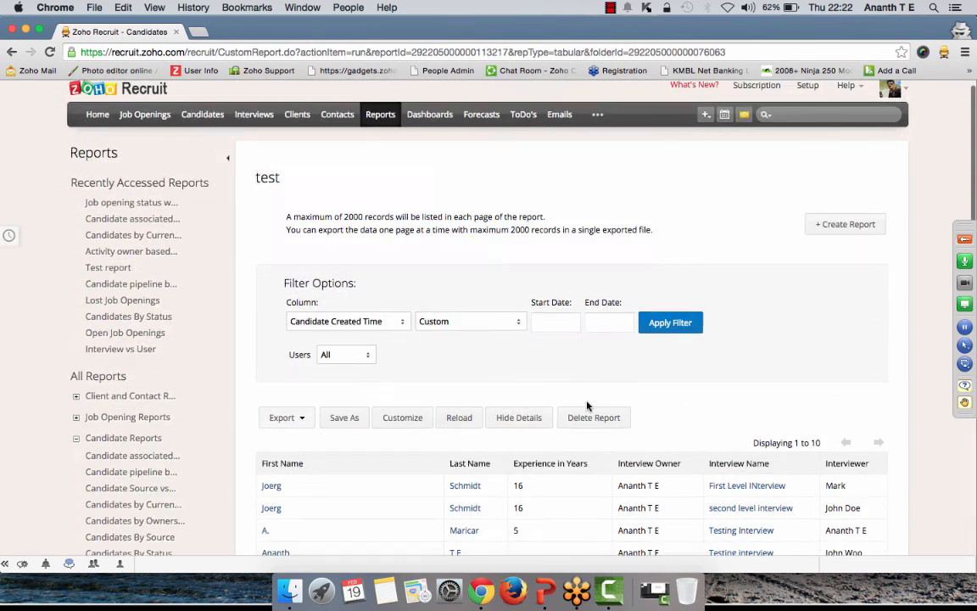
{"action": "scroll", "coordinate": [587, 406], "scroll_direction": "up", "scroll_amount": 1}
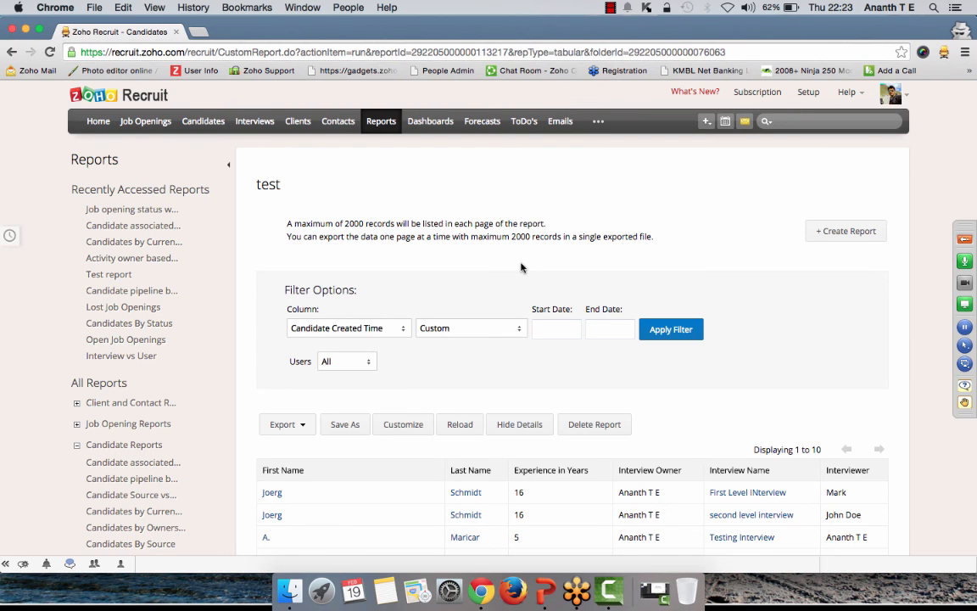
Switch to the slideshow presentation and advance to the Any Questions? slide.
{"action": "key", "text": "super+Tab"}
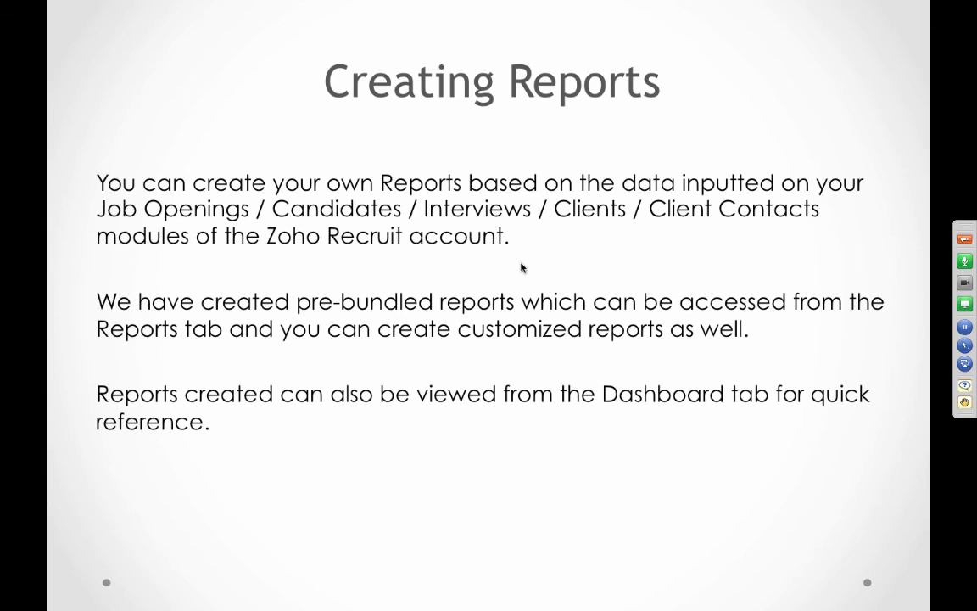
{"action": "key", "text": "Right"}
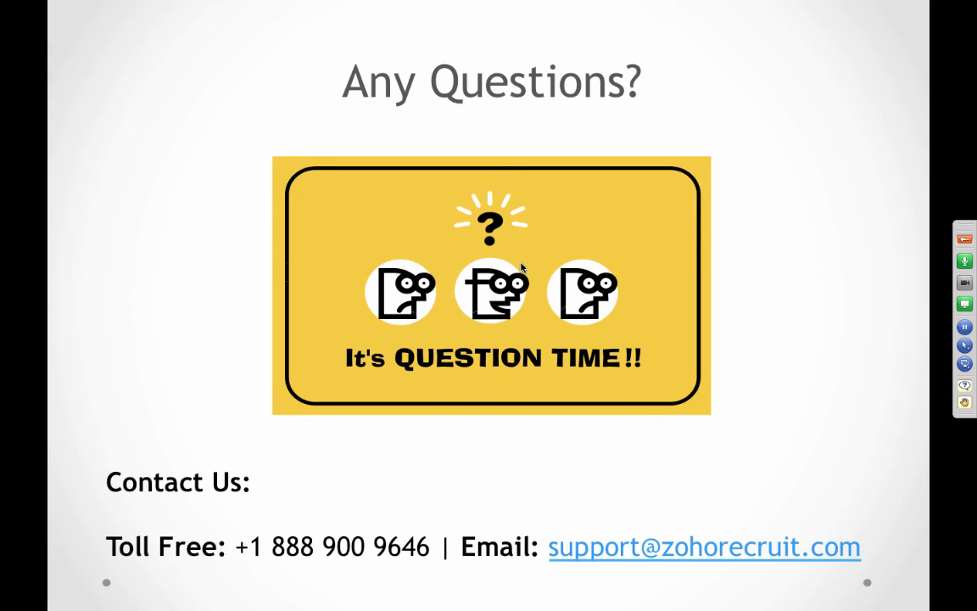